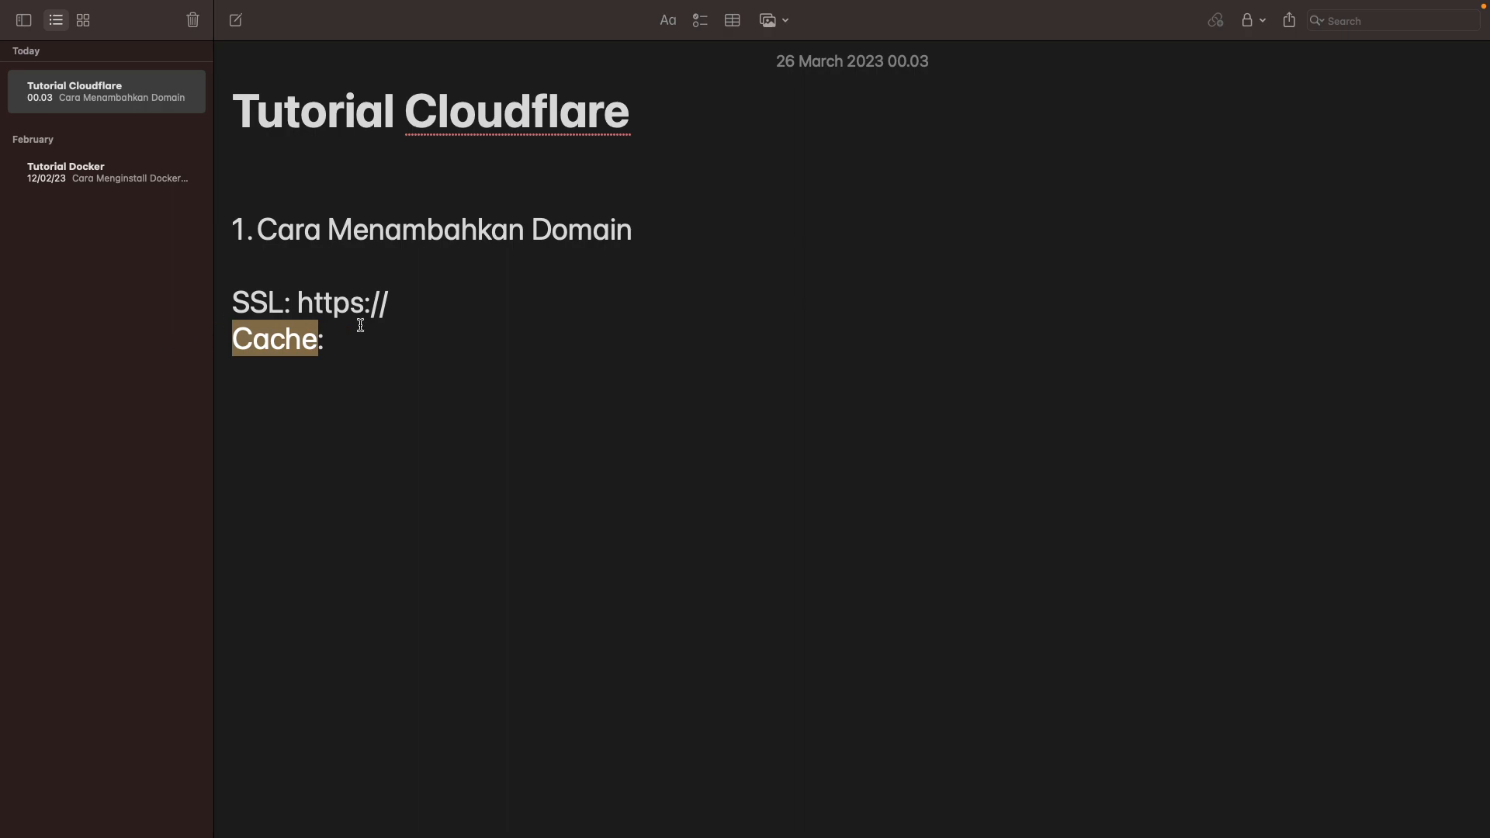
Step: Select the Cache: label on its line in the Tutorial Cloudflare note
{"action": "left_click", "coordinate": [378, 334]}
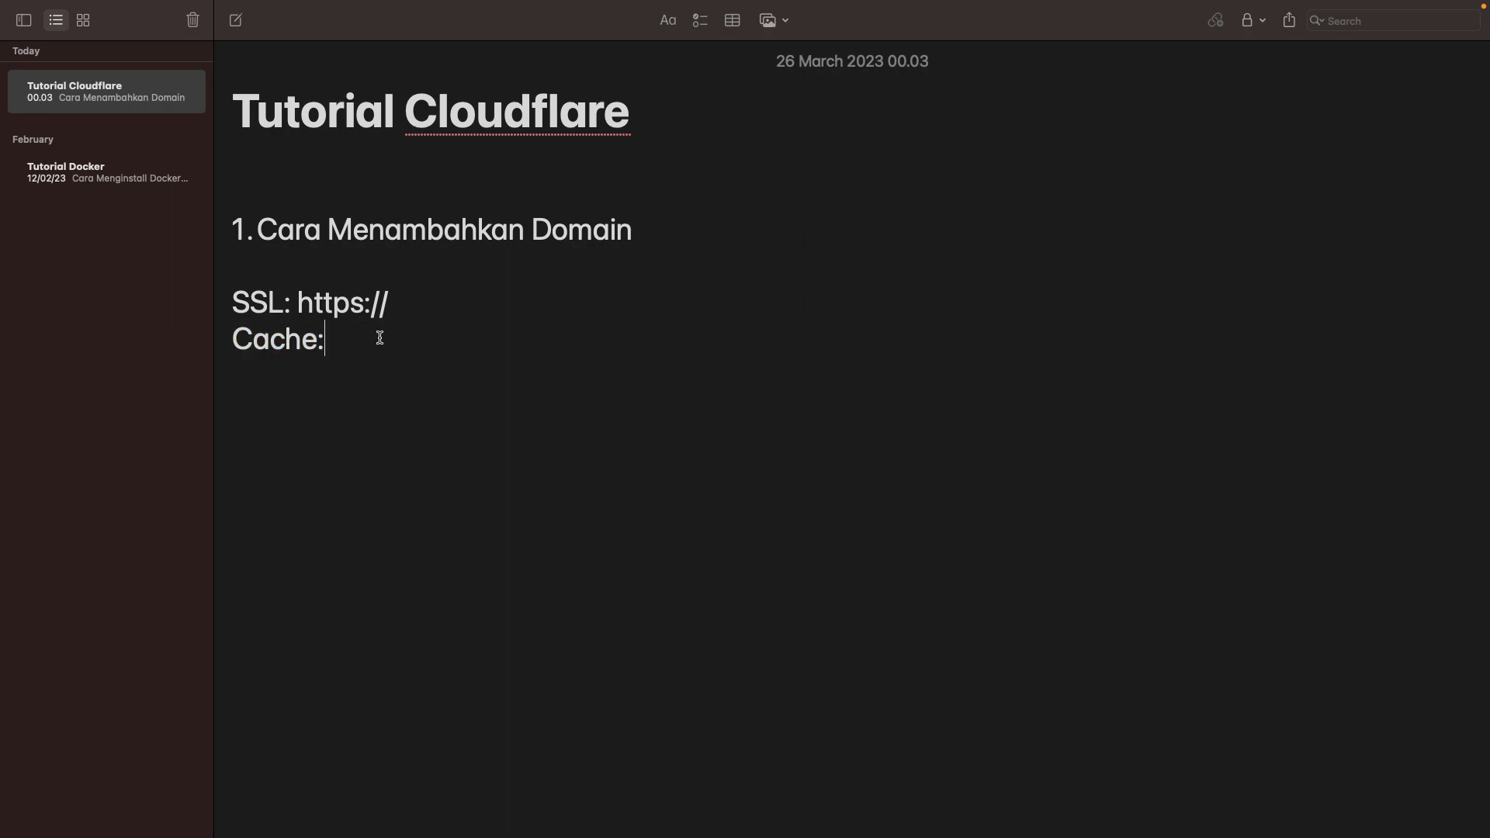
{"action": "key", "text": "super+shift+Left"}
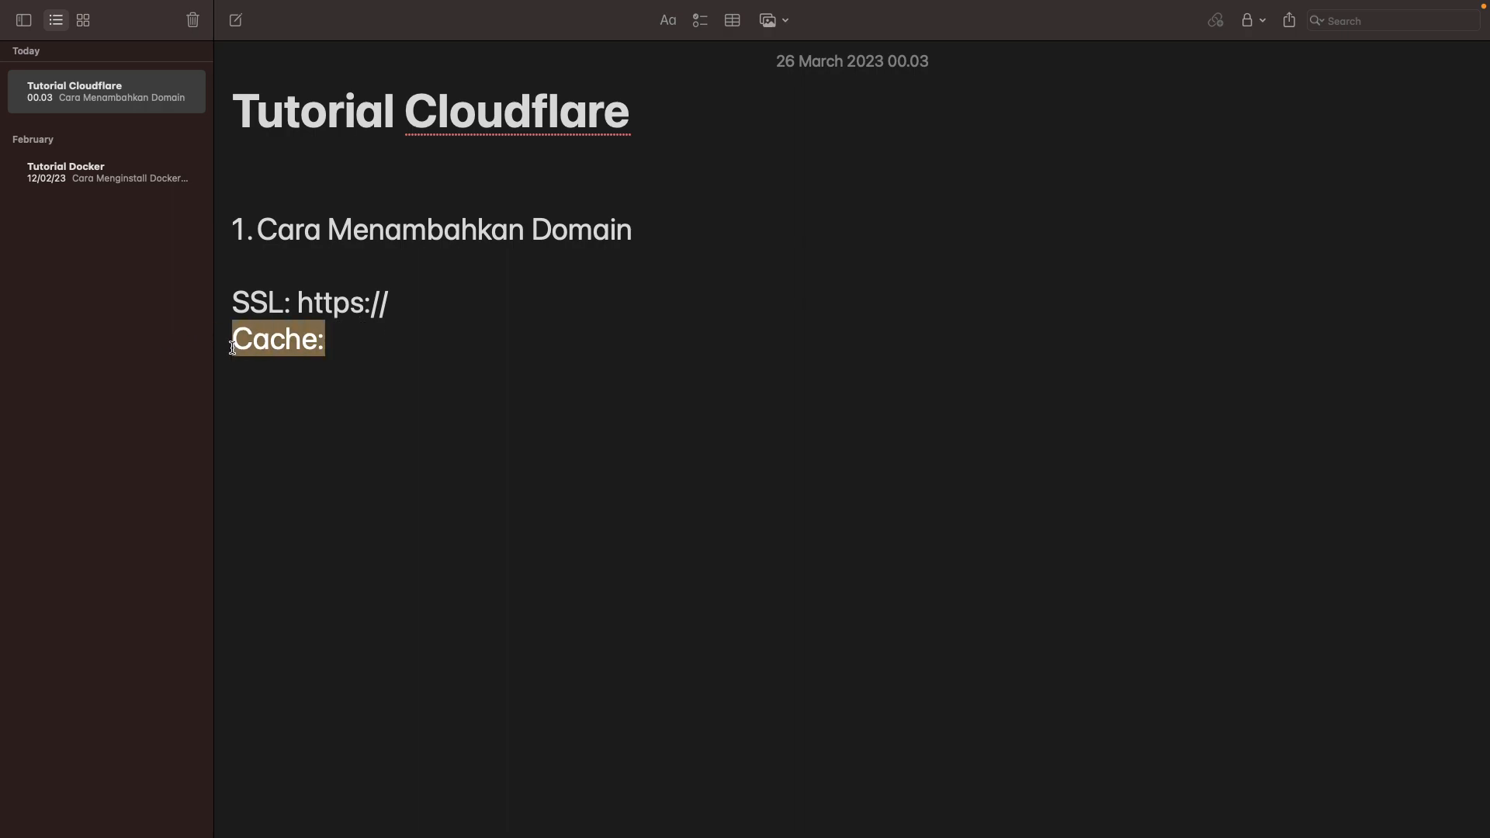
{"action": "left_click", "coordinate": [369, 339]}
{"action": "key", "text": "Return"}
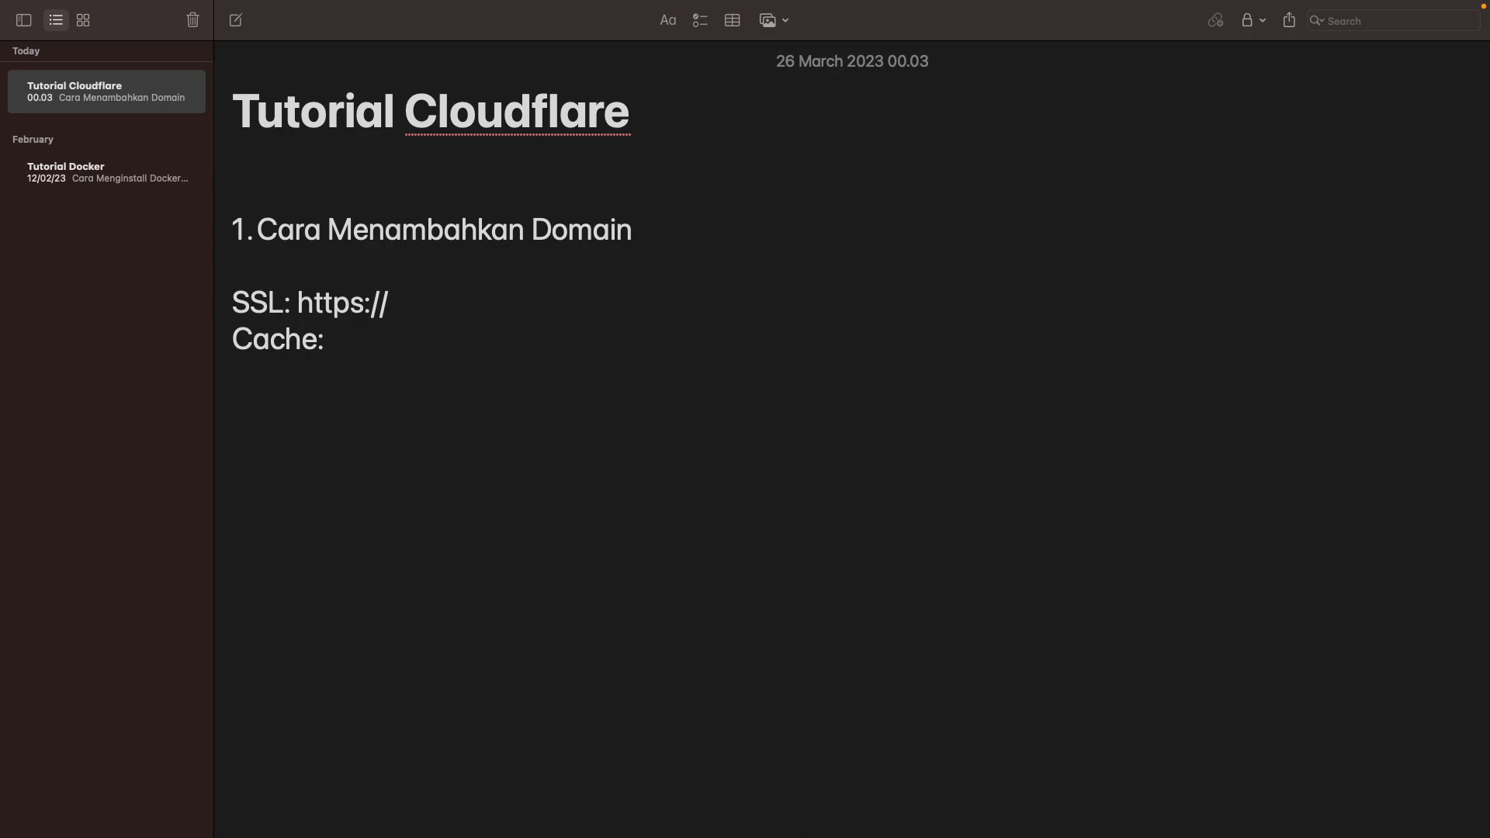
{"action": "key", "text": "BackSpace"}
{"action": "left_click_drag", "start_coordinate": [368, 339], "coordinate": [167, 345]}
{"action": "double_click", "coordinate": [280, 343]}
{"action": "left_click", "coordinate": [342, 346]}
{"action": "left_click_drag", "start_coordinate": [346, 344], "coordinate": [196, 339]}
{"action": "left_click", "coordinate": [317, 342]}
{"action": "double_click", "coordinate": [297, 342]}
{"action": "left_click_drag", "start_coordinate": [348, 339], "coordinate": [196, 339]}
{"action": "left_click", "coordinate": [349, 335]}
{"action": "left_click_drag", "start_coordinate": [349, 335], "coordinate": [215, 337]}
{"action": "double_click", "coordinate": [260, 341]}
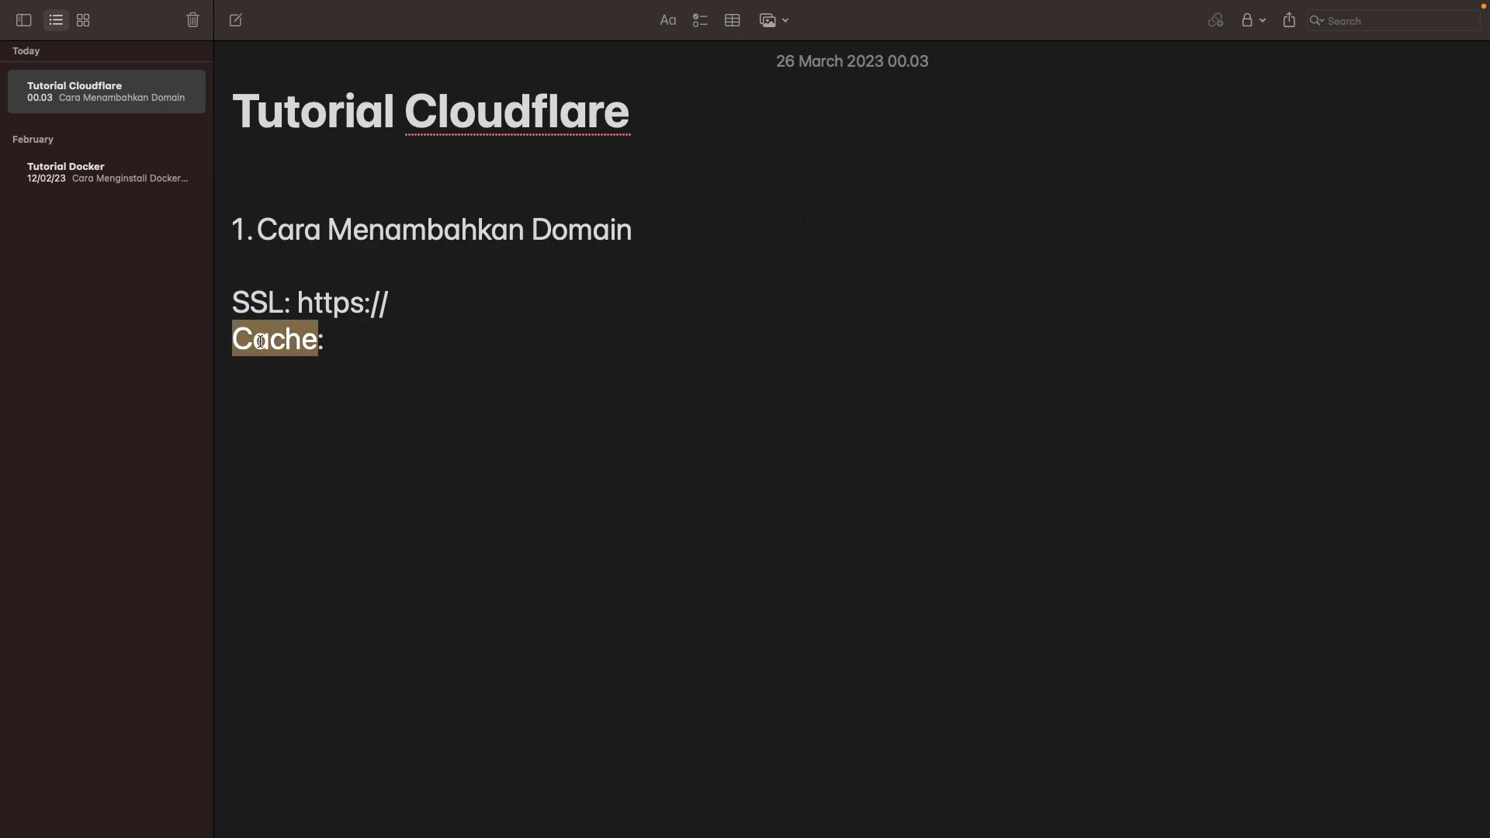
Step: Retype the word Cache on the Cache: line, correcting the typos
{"action": "left_click", "coordinate": [303, 365]}
{"action": "left_click", "coordinate": [271, 341]}
{"action": "double_click", "coordinate": [275, 343]}
{"action": "type", "text": "Cja"}
{"action": "key", "text": "BackSpace"}
{"action": "key", "text": "BackSpace"}
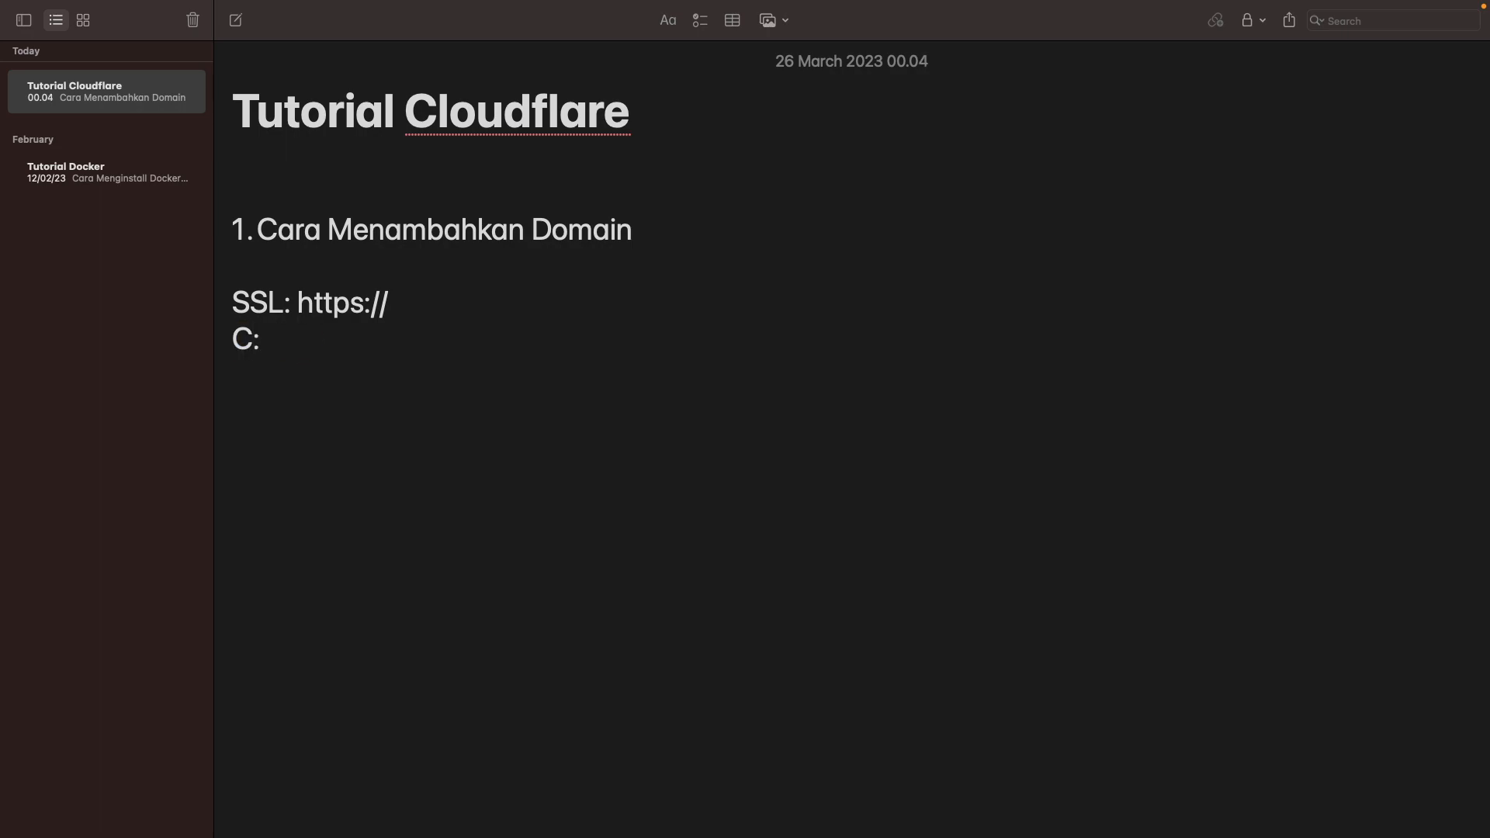
{"action": "type", "text": "ha"}
{"action": "key", "text": "BackSpace"}
{"action": "key", "text": "BackSpace"}
{"action": "type", "text": "ache"}
Step: Look up Cache in Chrome, close that tab, and add a fresh line below Cache:
{"action": "double_click", "coordinate": [263, 349]}
{"action": "key", "text": "ctrl+Left"}
{"action": "key", "text": "ctrl+Right"}
{"action": "key", "text": "ctrl+Right"}
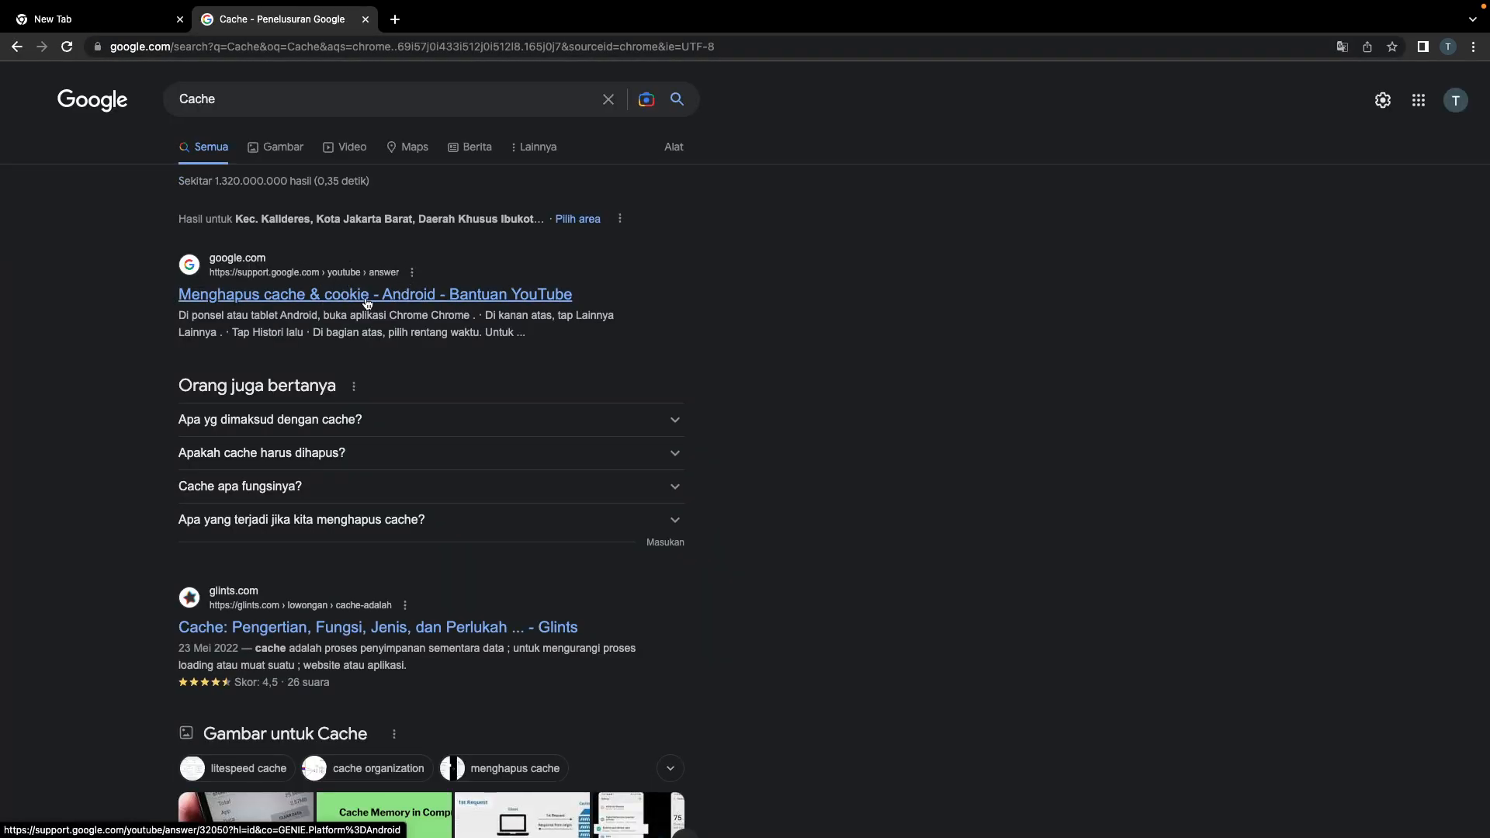
{"action": "key", "text": "super+w"}
{"action": "key", "text": "ctrl+Left"}
{"action": "left_click", "coordinate": [370, 326]}
{"action": "key", "text": "Return"}
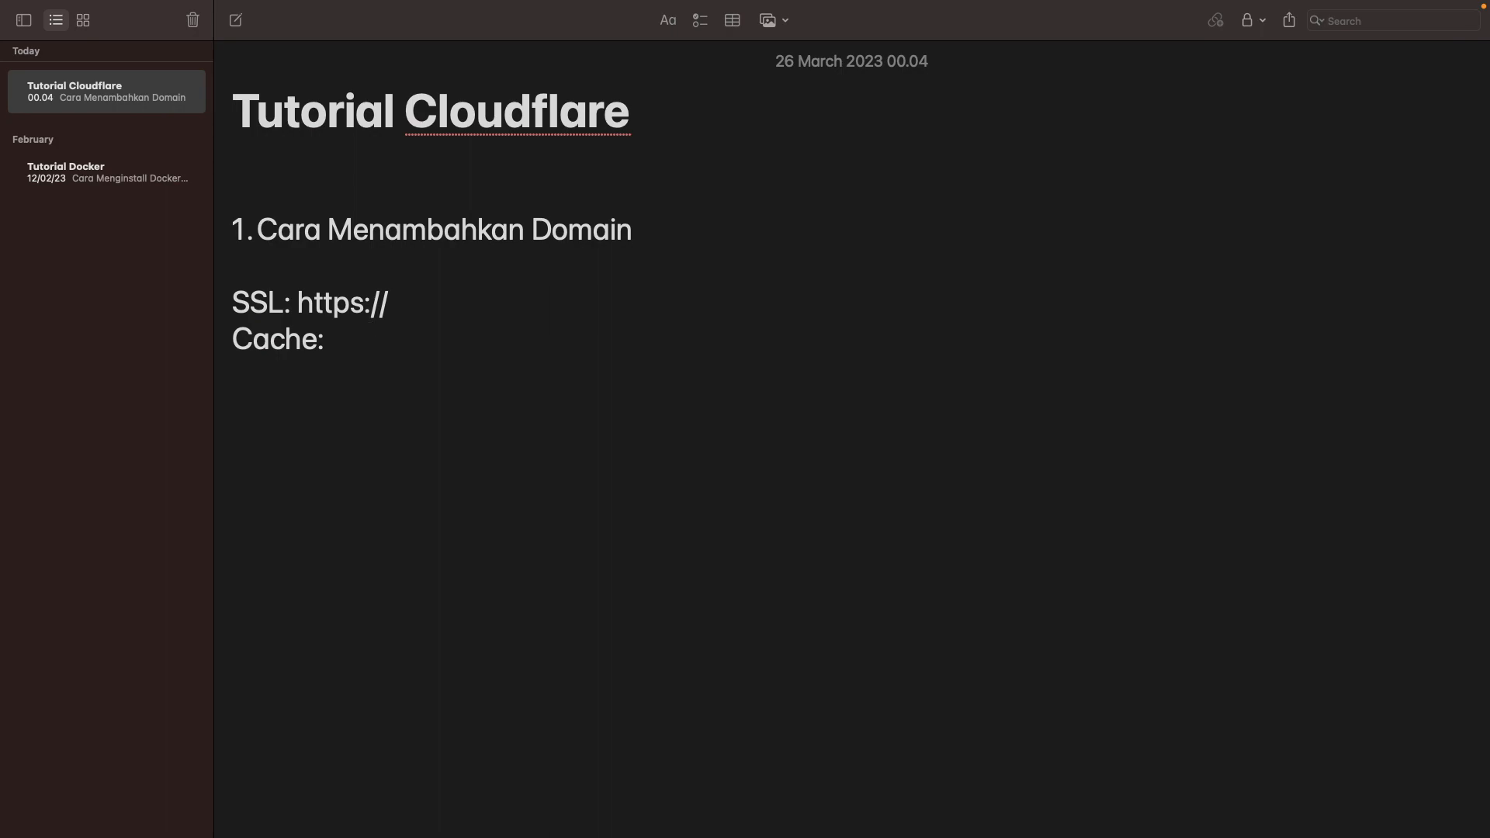
Step: Type DDOS on the new line below Cache: and select the word
{"action": "type", "text": "DDOS"}
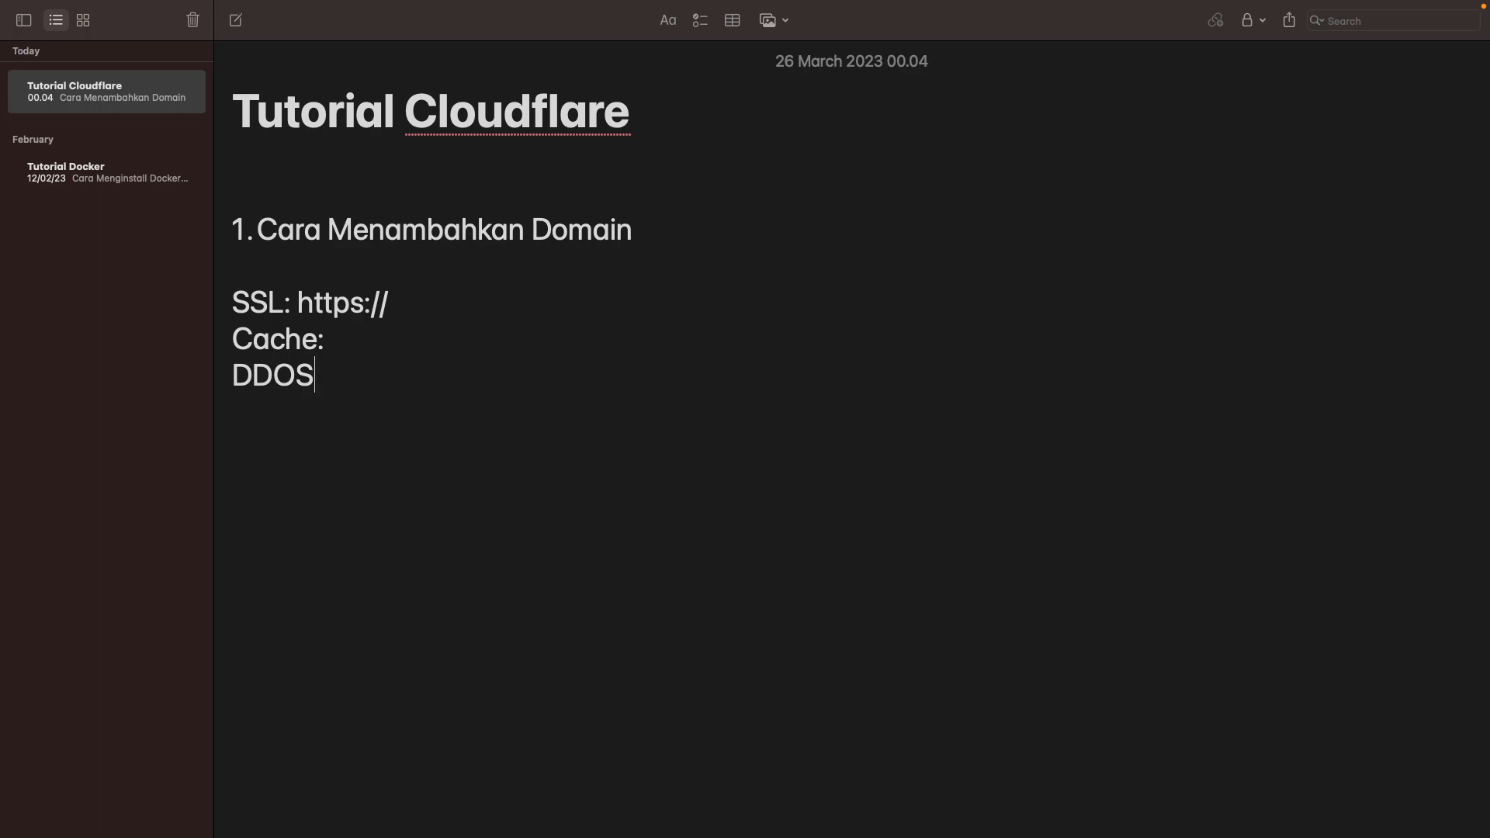
{"action": "left_click_drag", "start_coordinate": [414, 301], "coordinate": [293, 305]}
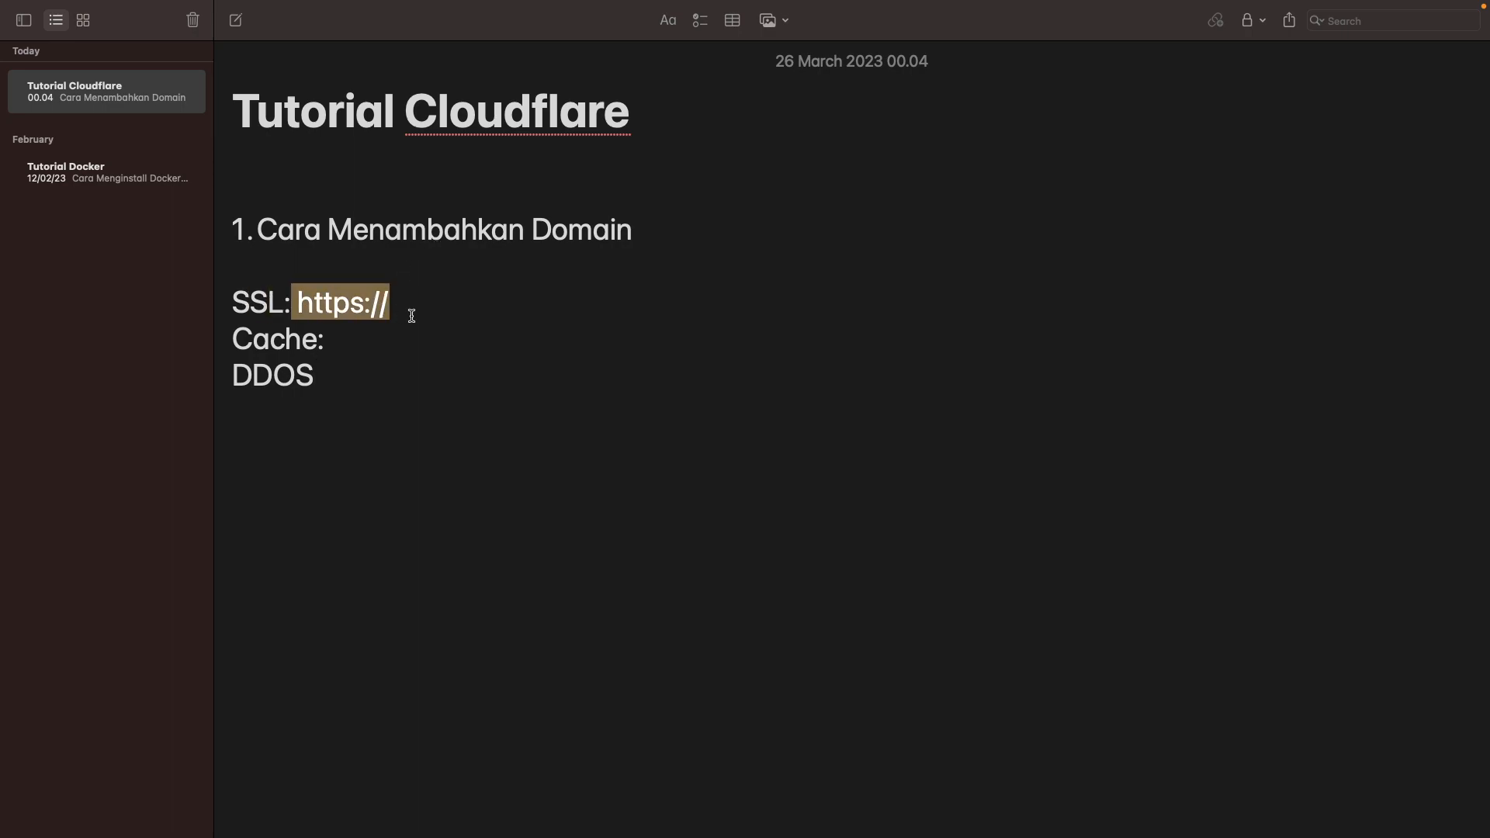
{"action": "left_click", "coordinate": [461, 305]}
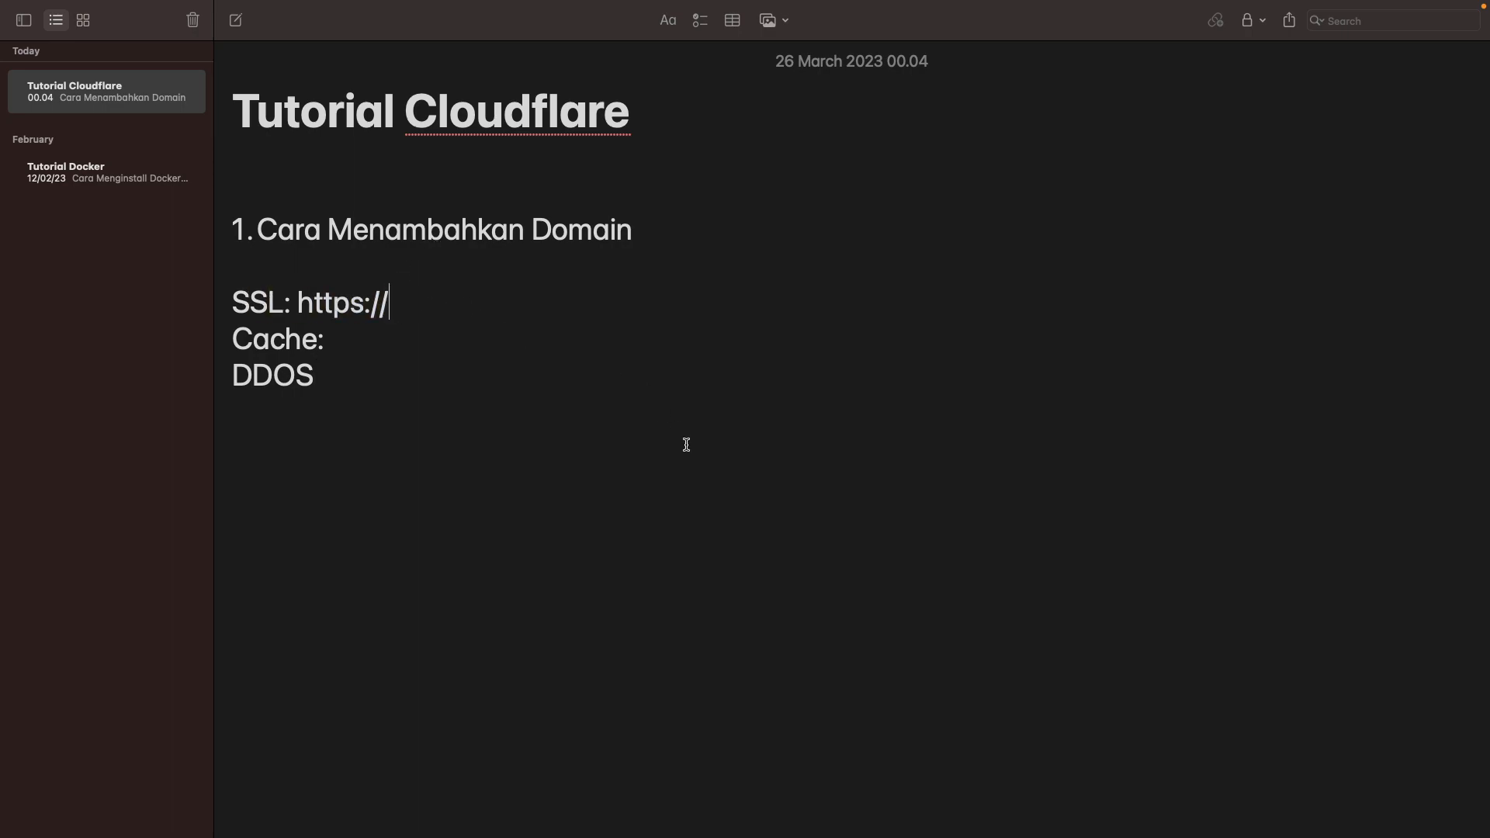
{"action": "left_click_drag", "start_coordinate": [432, 305], "coordinate": [299, 307]}
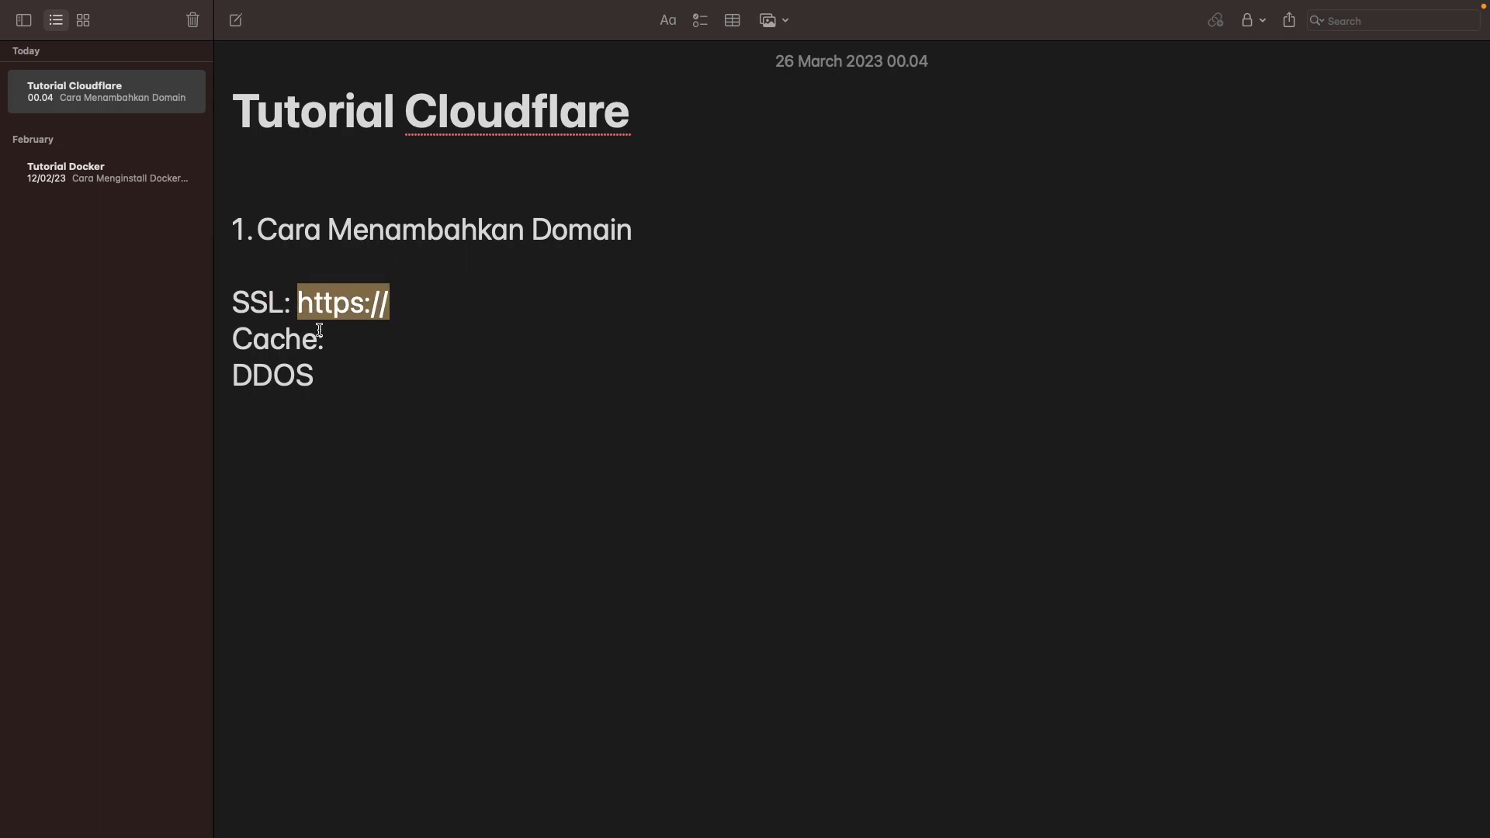
{"action": "left_click_drag", "start_coordinate": [330, 366], "coordinate": [219, 365]}
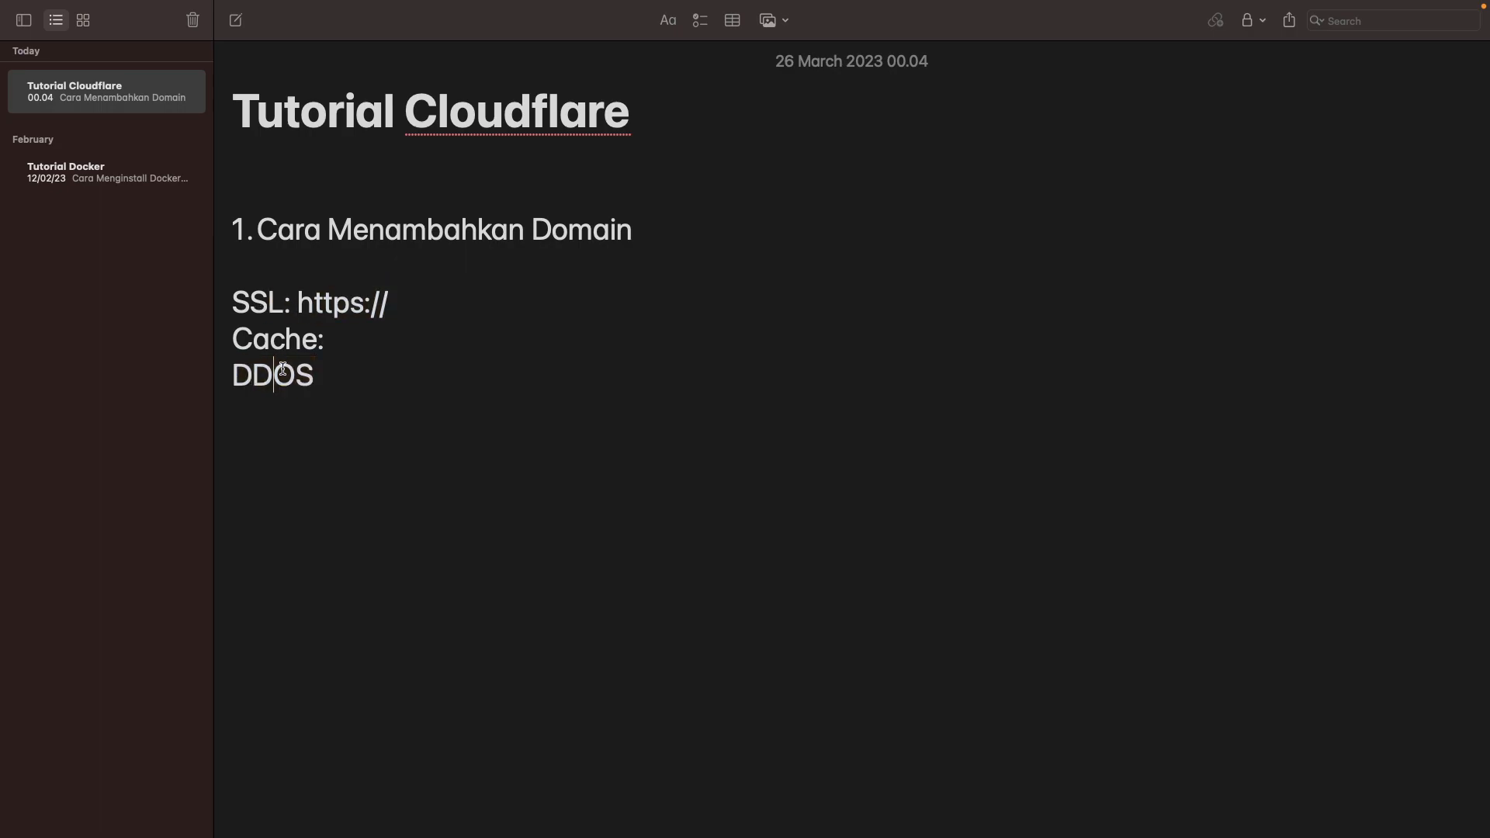
{"action": "left_click", "coordinate": [315, 377]}
{"action": "double_click", "coordinate": [263, 376]}
{"action": "left_click", "coordinate": [304, 405]}
{"action": "left_click_drag", "start_coordinate": [318, 379], "coordinate": [193, 376]}
{"action": "left_click", "coordinate": [243, 376]}
{"action": "double_click", "coordinate": [248, 377]}
{"action": "key", "text": "ctrl+c"}
Step: Search Google in Chrome for the copied word DDOS
{"action": "key", "text": "ctrl+Left"}
{"action": "key", "text": "ctrl+Right"}
{"action": "key", "text": "ctrl+Right"}
{"action": "left_click", "coordinate": [194, 46]}
{"action": "key", "text": "ctrl+v"}
{"action": "key", "text": "Return"}
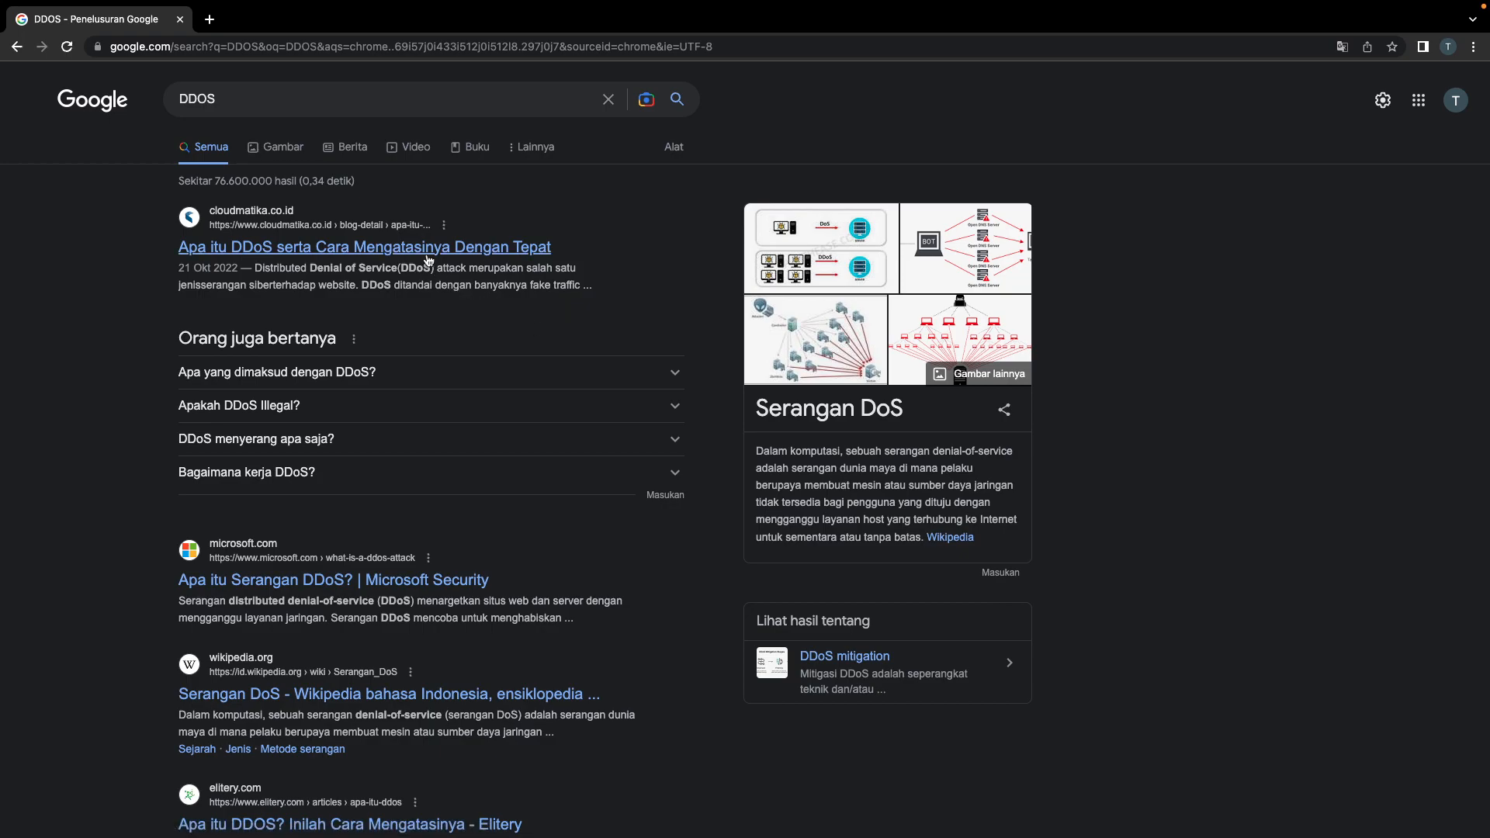
Step: Highlight 'fake traffic' in the first DDOS result, then return to the note's DDOS line
{"action": "left_click_drag", "start_coordinate": [529, 286], "coordinate": [588, 286]}
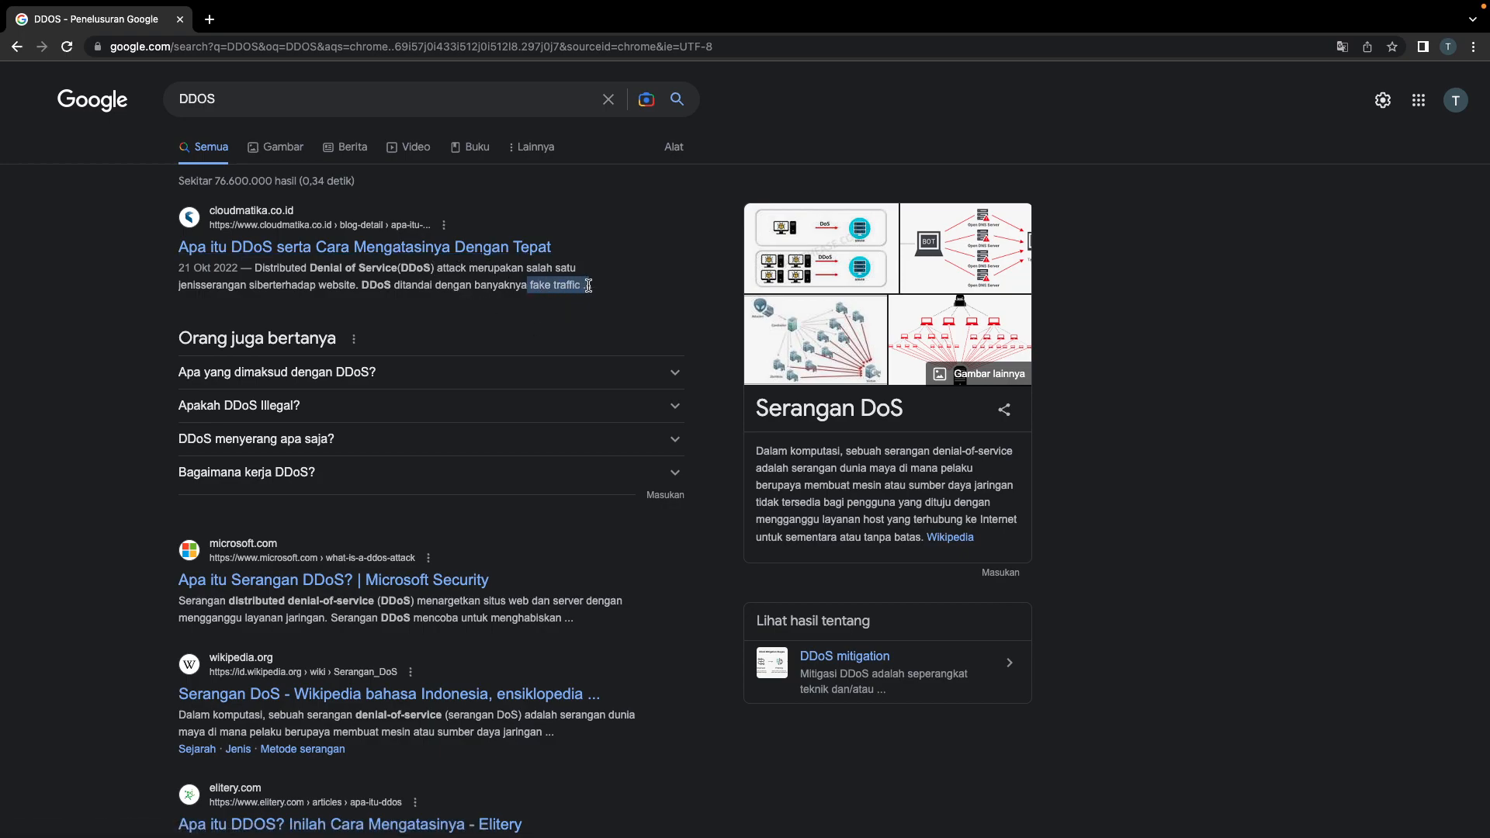
{"action": "key", "text": "ctrl+Left"}
{"action": "left_click", "coordinate": [499, 352]}
{"action": "left_click", "coordinate": [499, 364]}
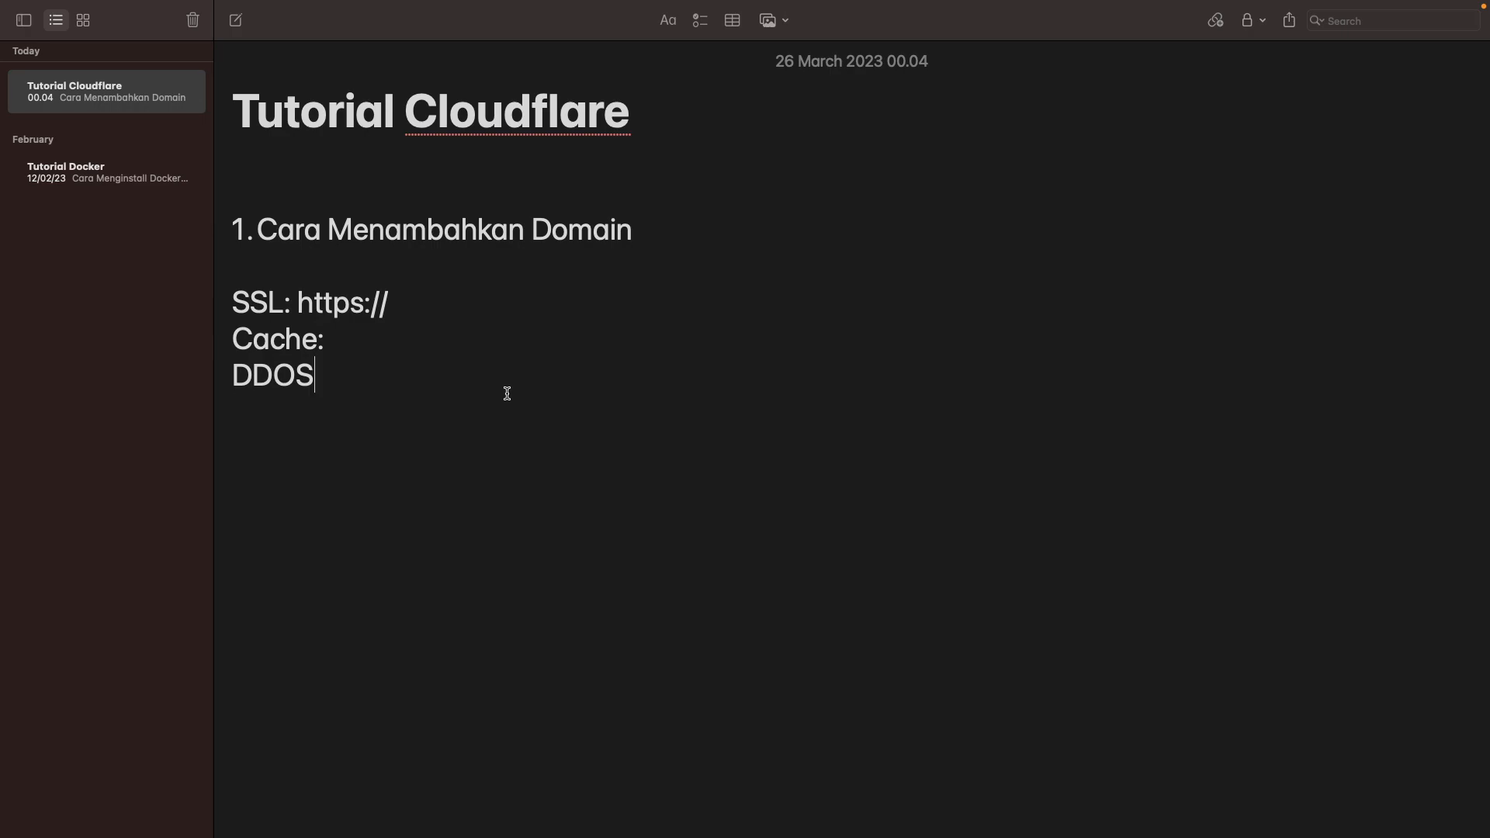
Step: Delete the SSL, Cache: and DDOS lines, keeping only the 'Cara Menambahkan Domain' heading
{"action": "left_click_drag", "start_coordinate": [337, 369], "coordinate": [164, 371]}
{"action": "left_click", "coordinate": [359, 392]}
{"action": "left_click_drag", "start_coordinate": [359, 392], "coordinate": [207, 285]}
{"action": "left_click", "coordinate": [340, 367]}
{"action": "left_click_drag", "start_coordinate": [340, 367], "coordinate": [199, 289]}
{"action": "key", "text": "BackSpace"}
{"action": "left_click_drag", "start_coordinate": [658, 215], "coordinate": [304, 230]}
{"action": "left_click", "coordinate": [377, 357]}
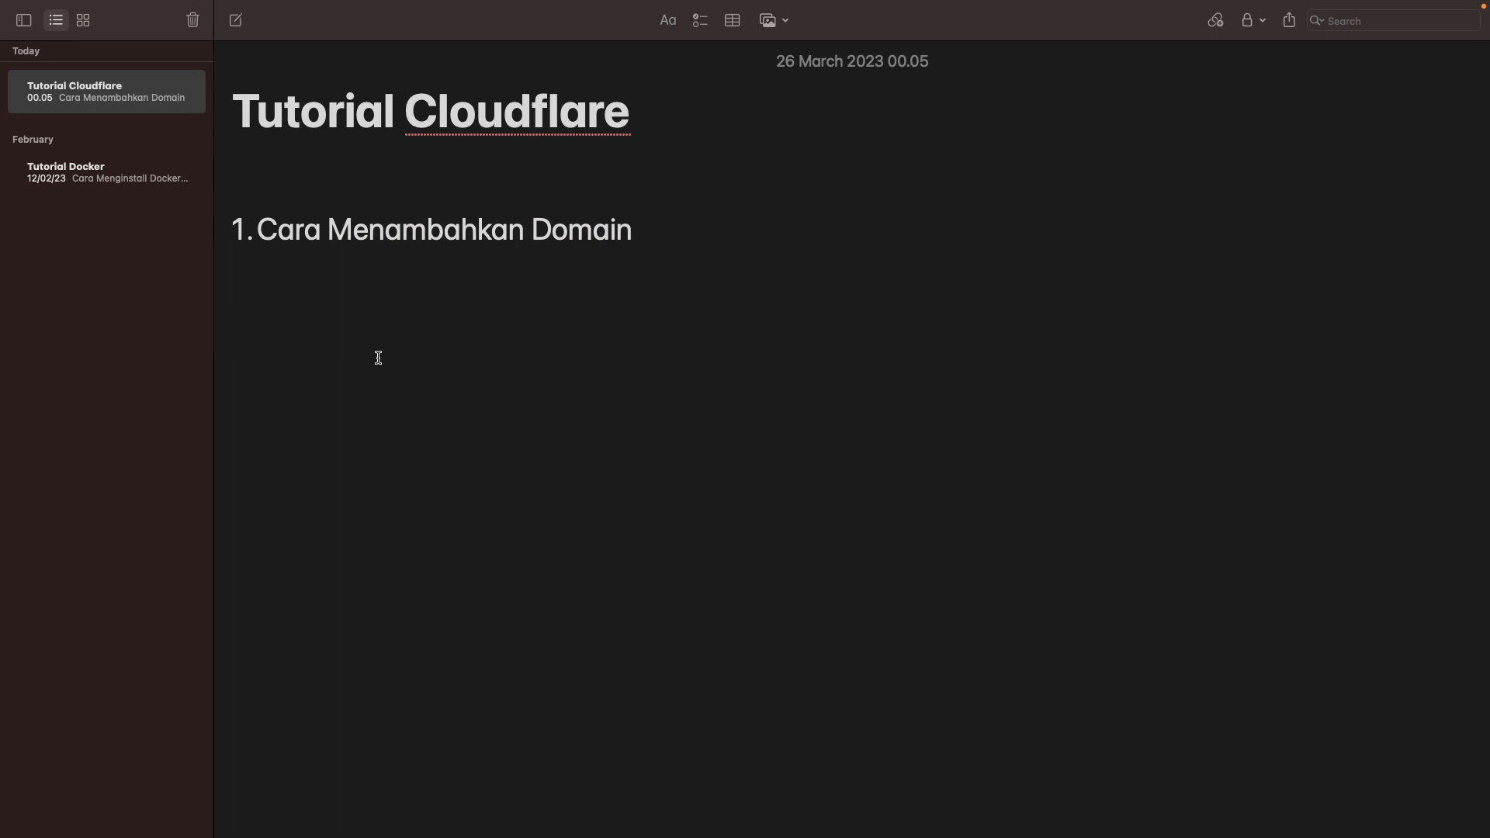
{"action": "key", "text": "ctrl+Right"}
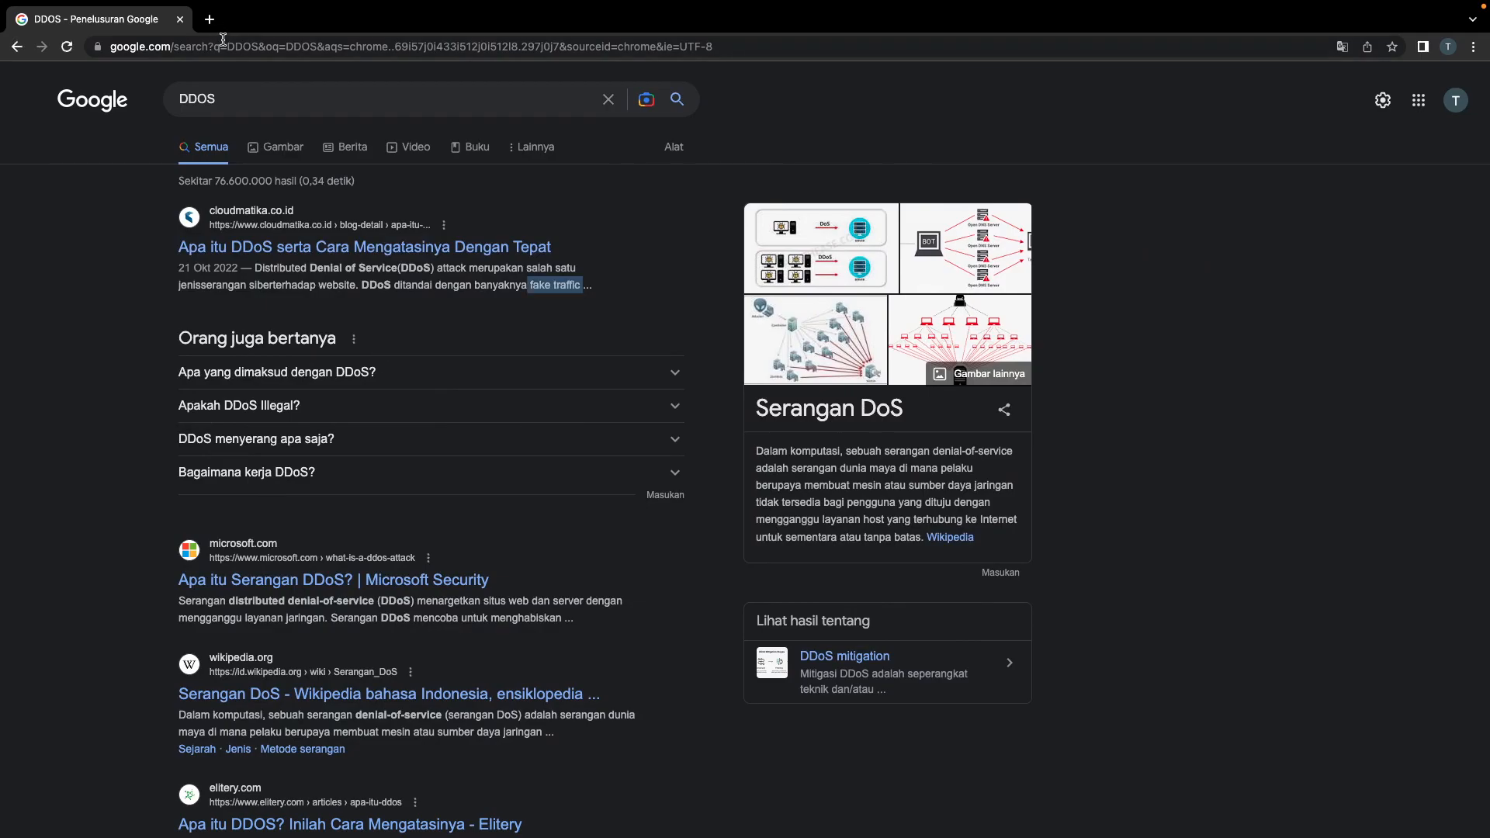
Step: Log in to the IDwebhost member area, entering the validation code
{"action": "left_click", "coordinate": [223, 44]}
{"action": "type", "text": "id"}
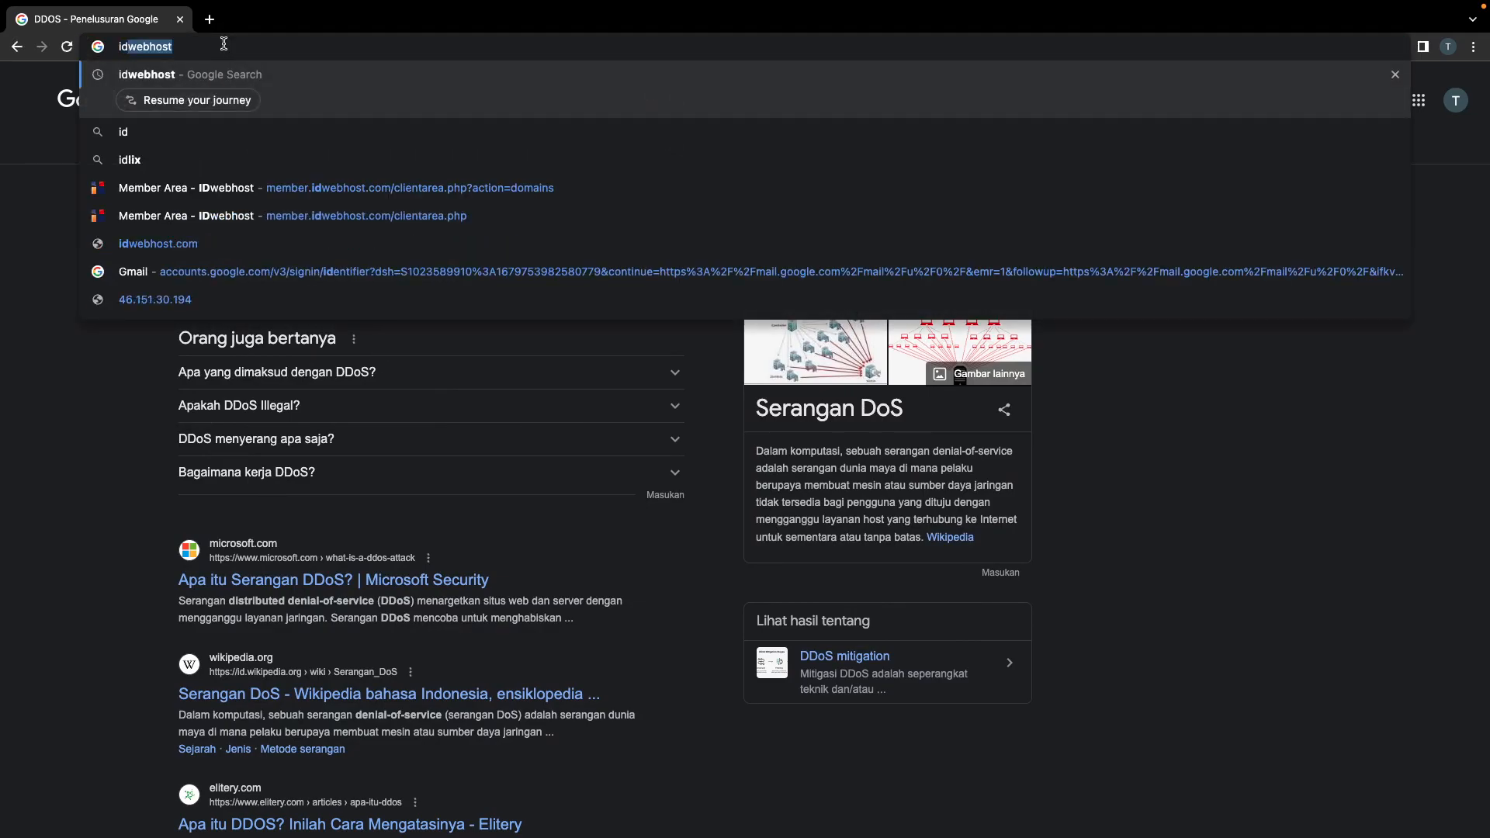
{"action": "left_click", "coordinate": [318, 230]}
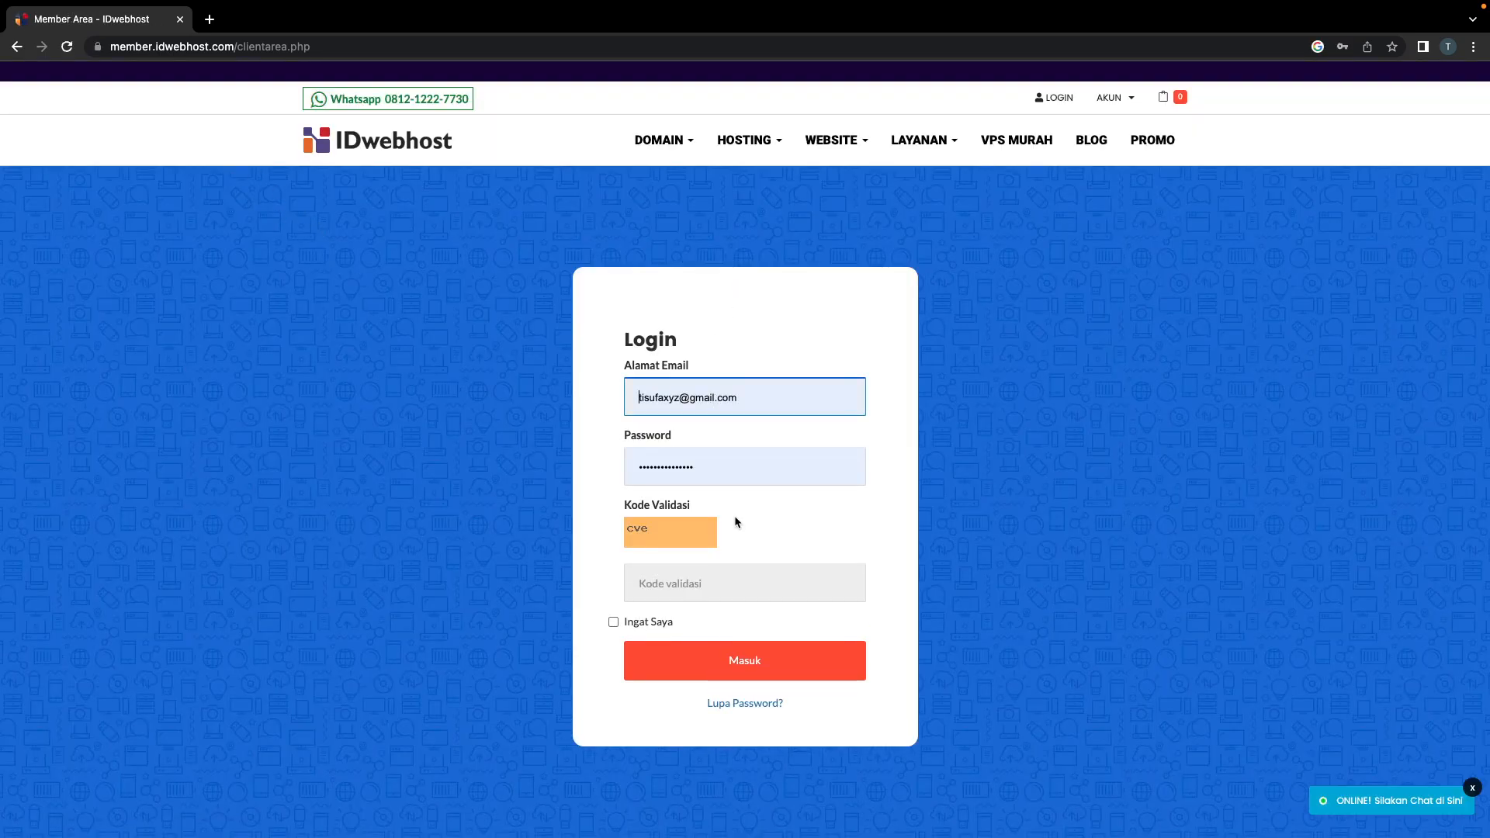
{"action": "left_click", "coordinate": [708, 582]}
{"action": "type", "text": "cve"}
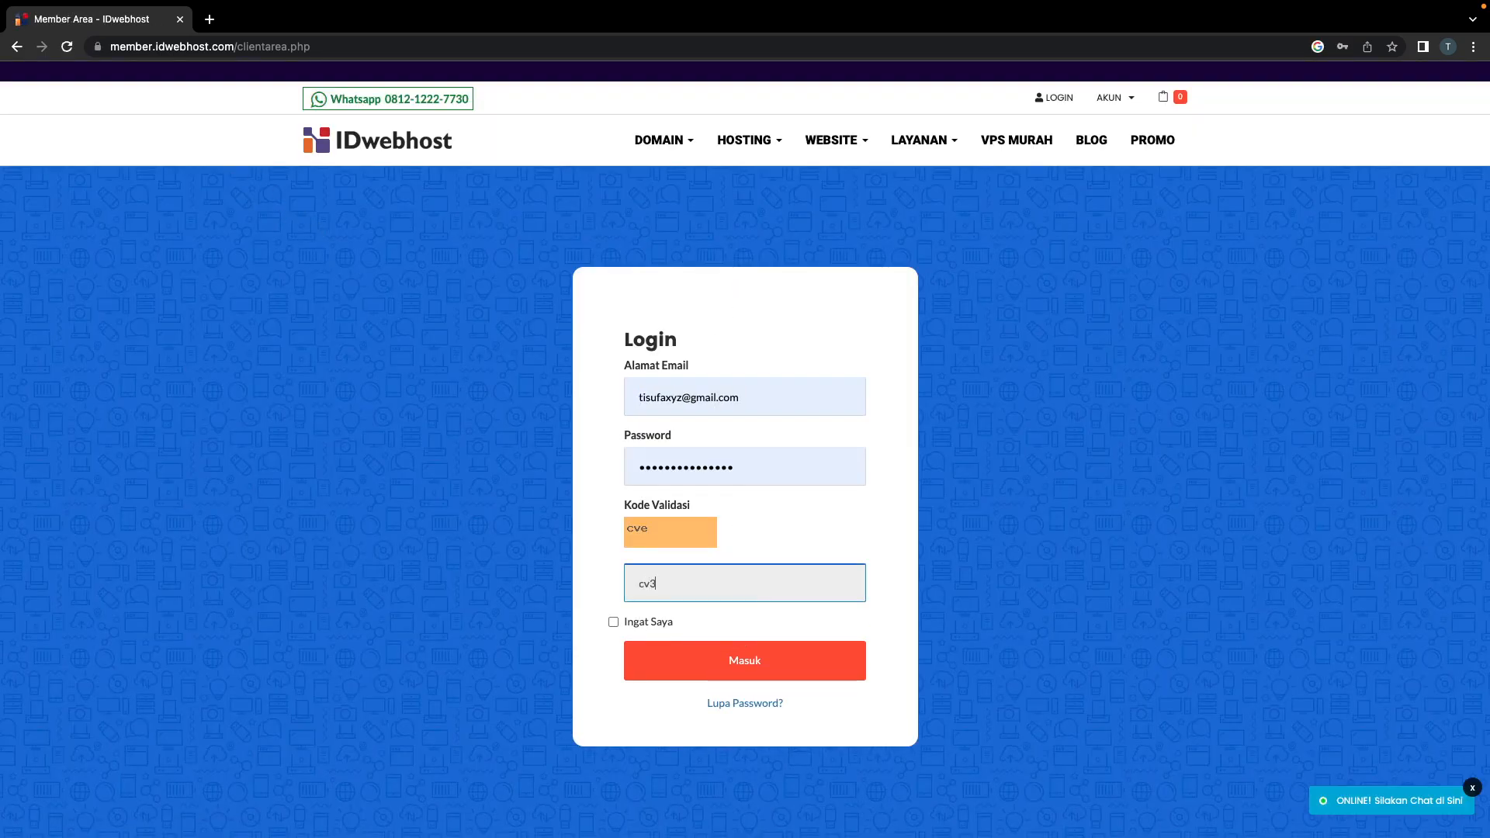
{"action": "key", "text": "Return"}
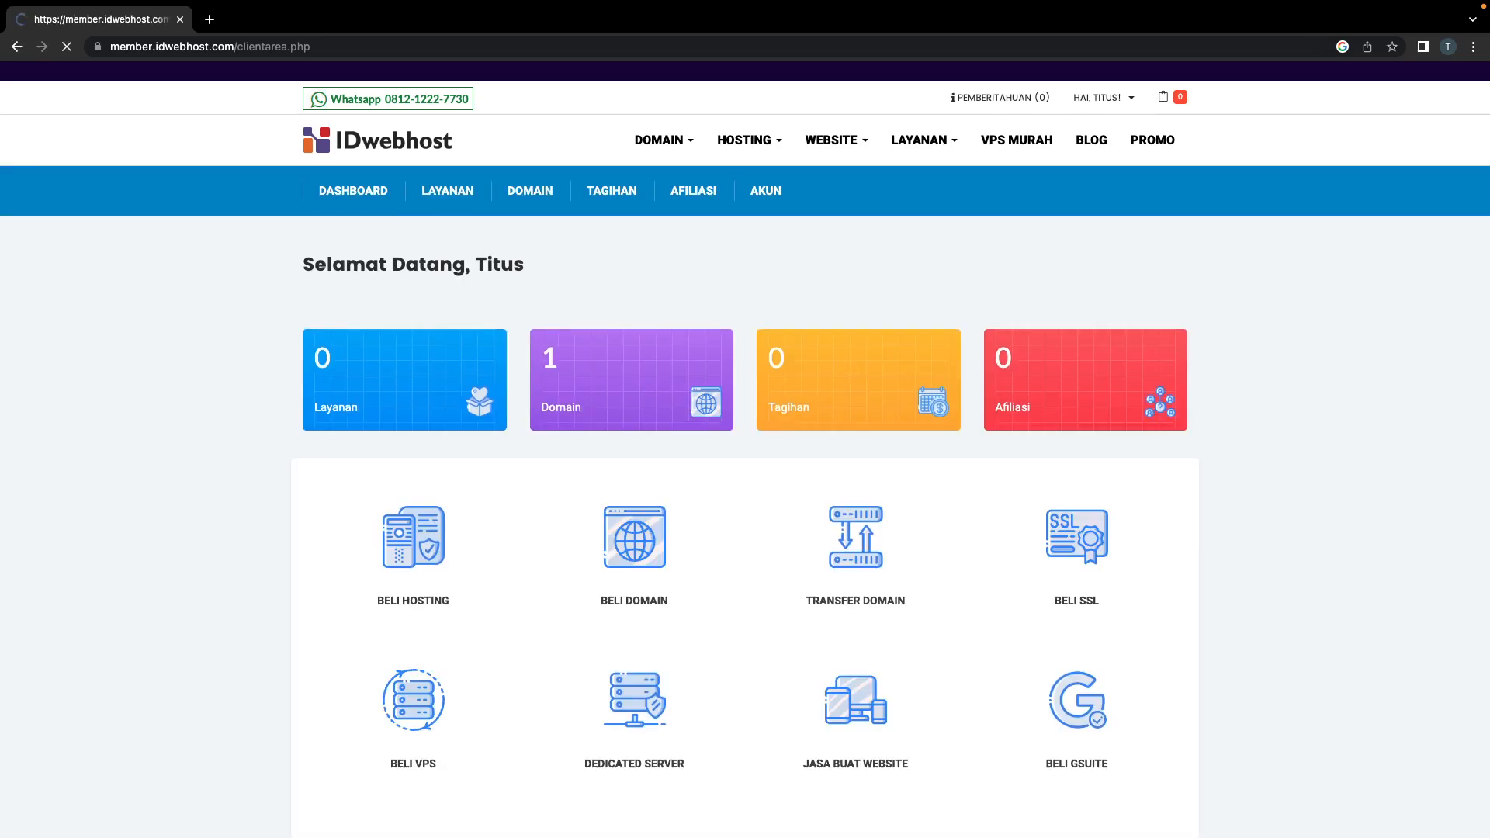
Step: Open the domain list and the tisufa.xyz domain, then start a new tab
{"action": "left_click", "coordinate": [636, 415]}
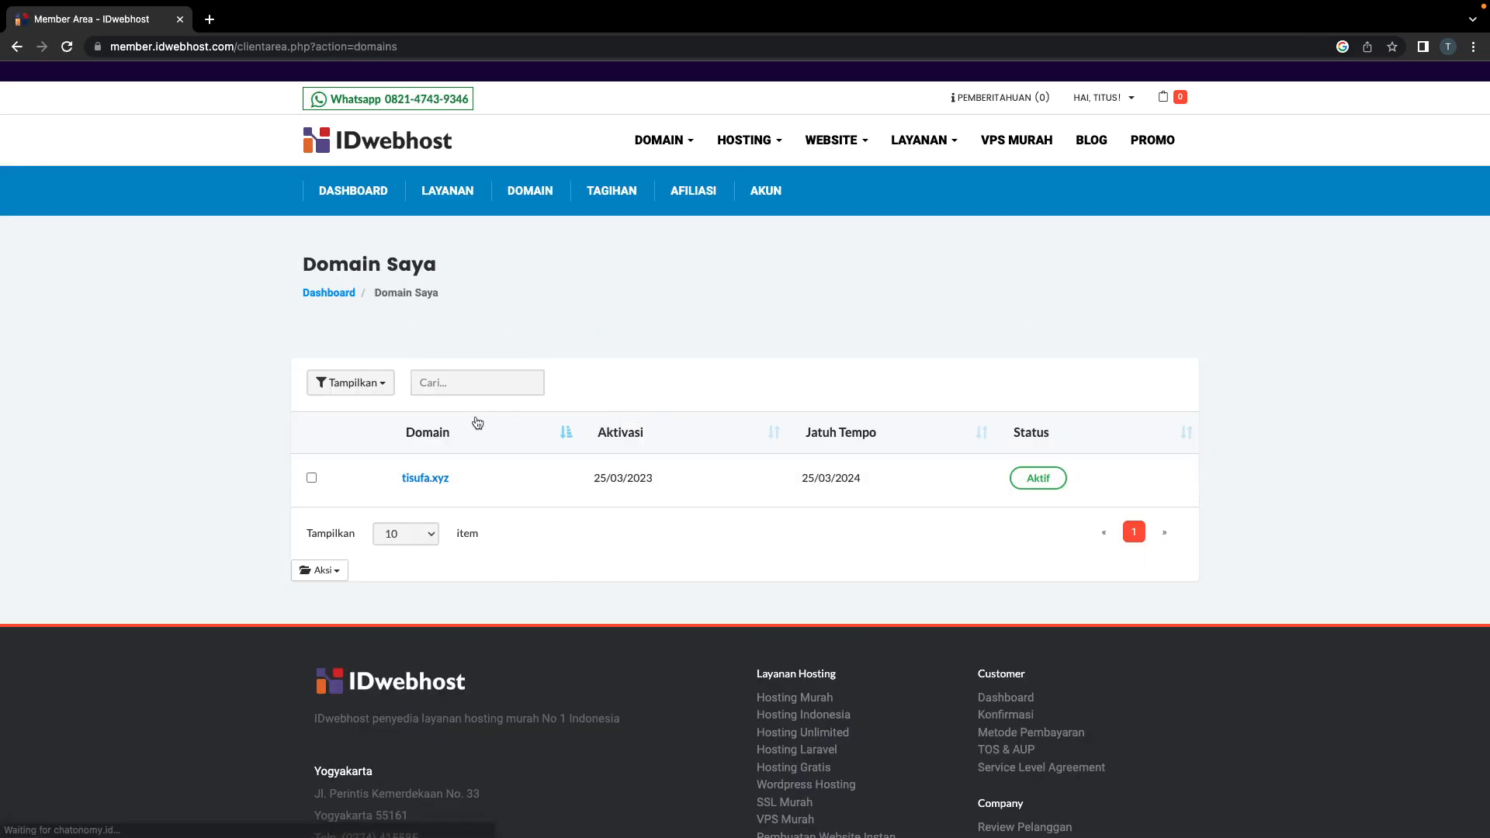
{"action": "left_click", "coordinate": [494, 476]}
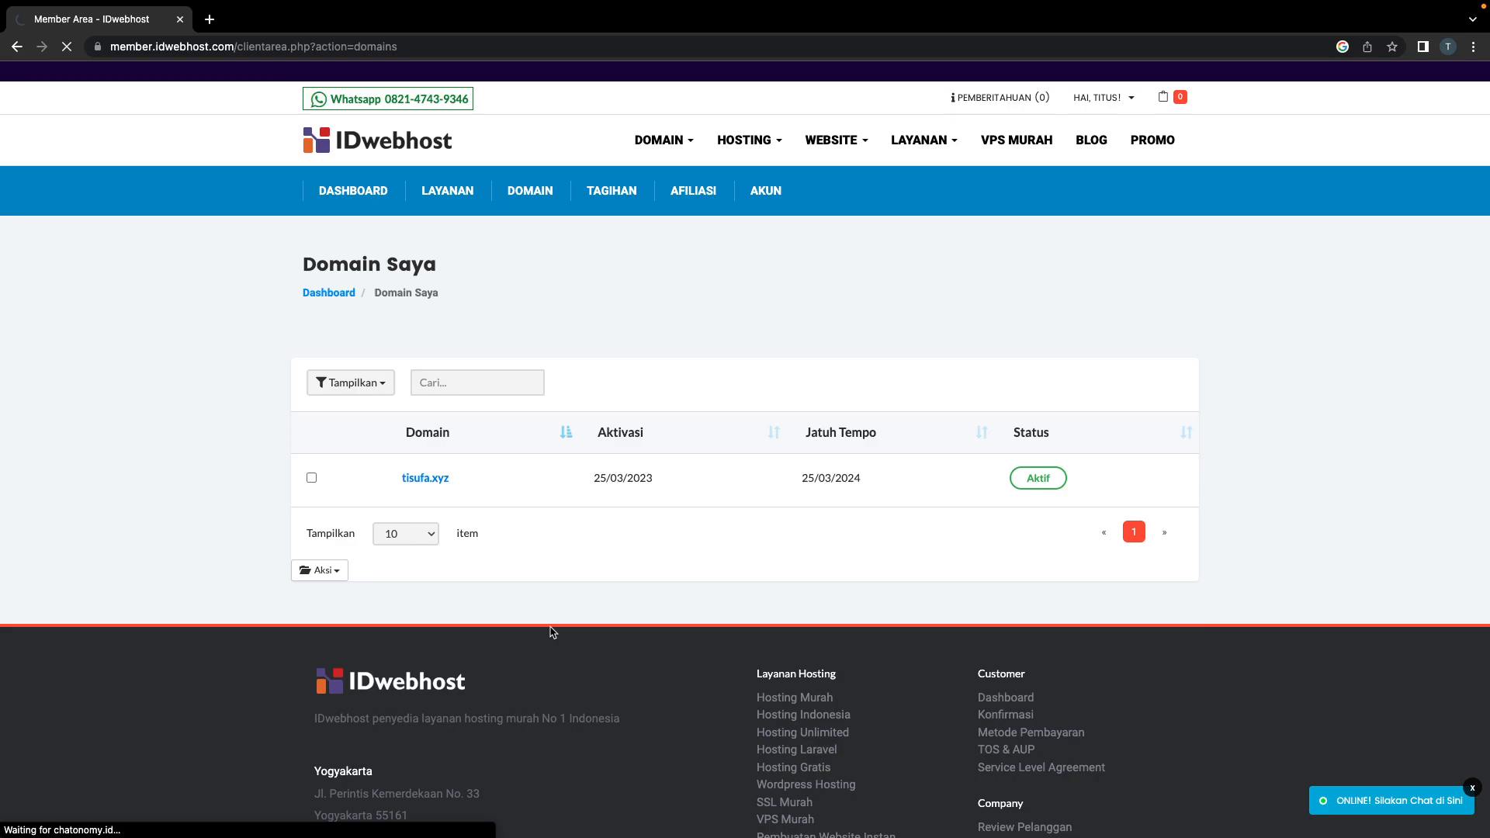
{"action": "left_click", "coordinate": [210, 23]}
Step: Search for cloudflare, go to cloudflare.com, and open its Log In page
{"action": "type", "text": "cloudflare"}
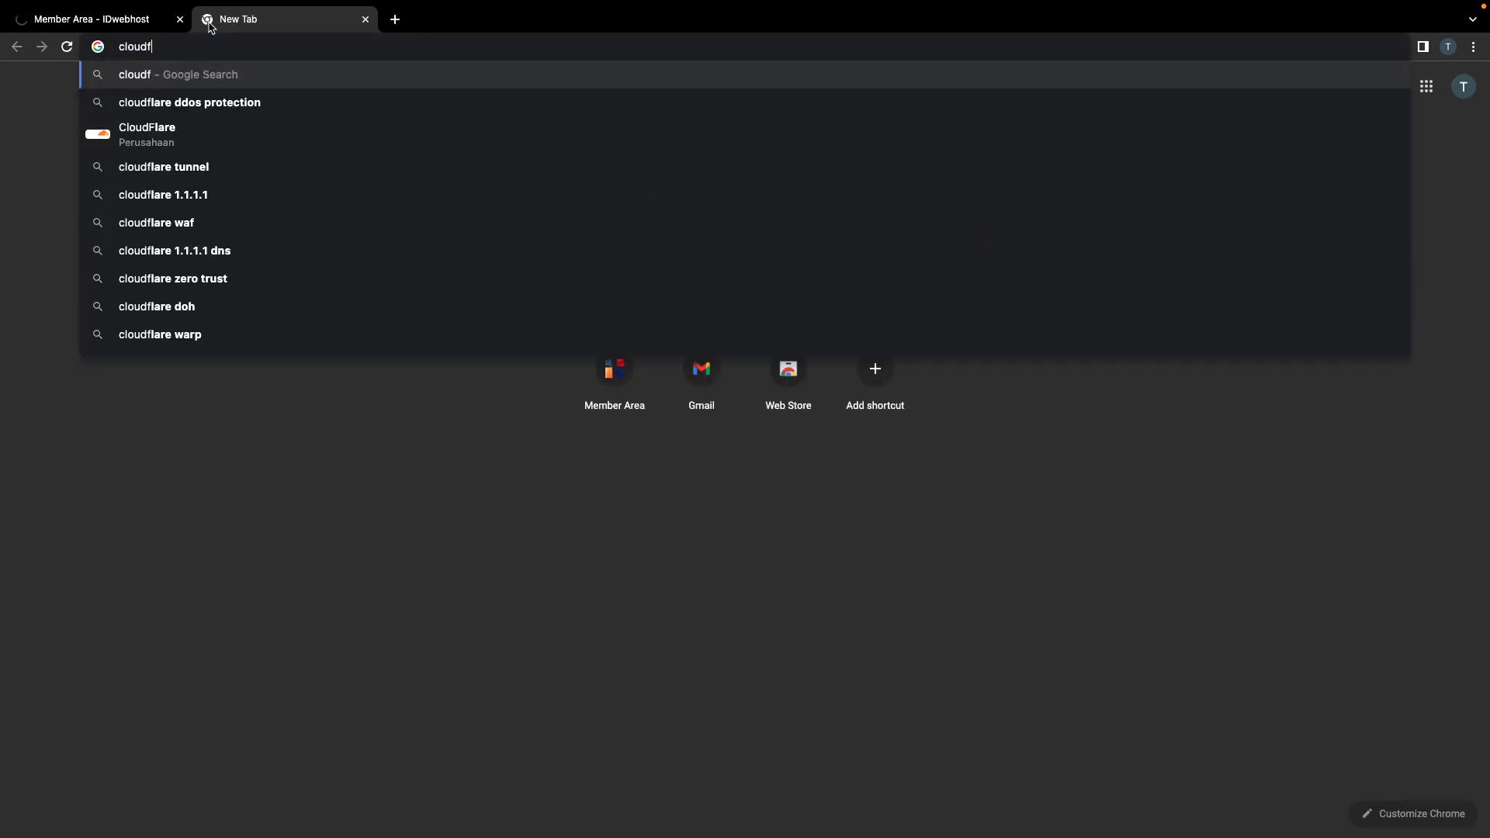
{"action": "key", "text": "Return"}
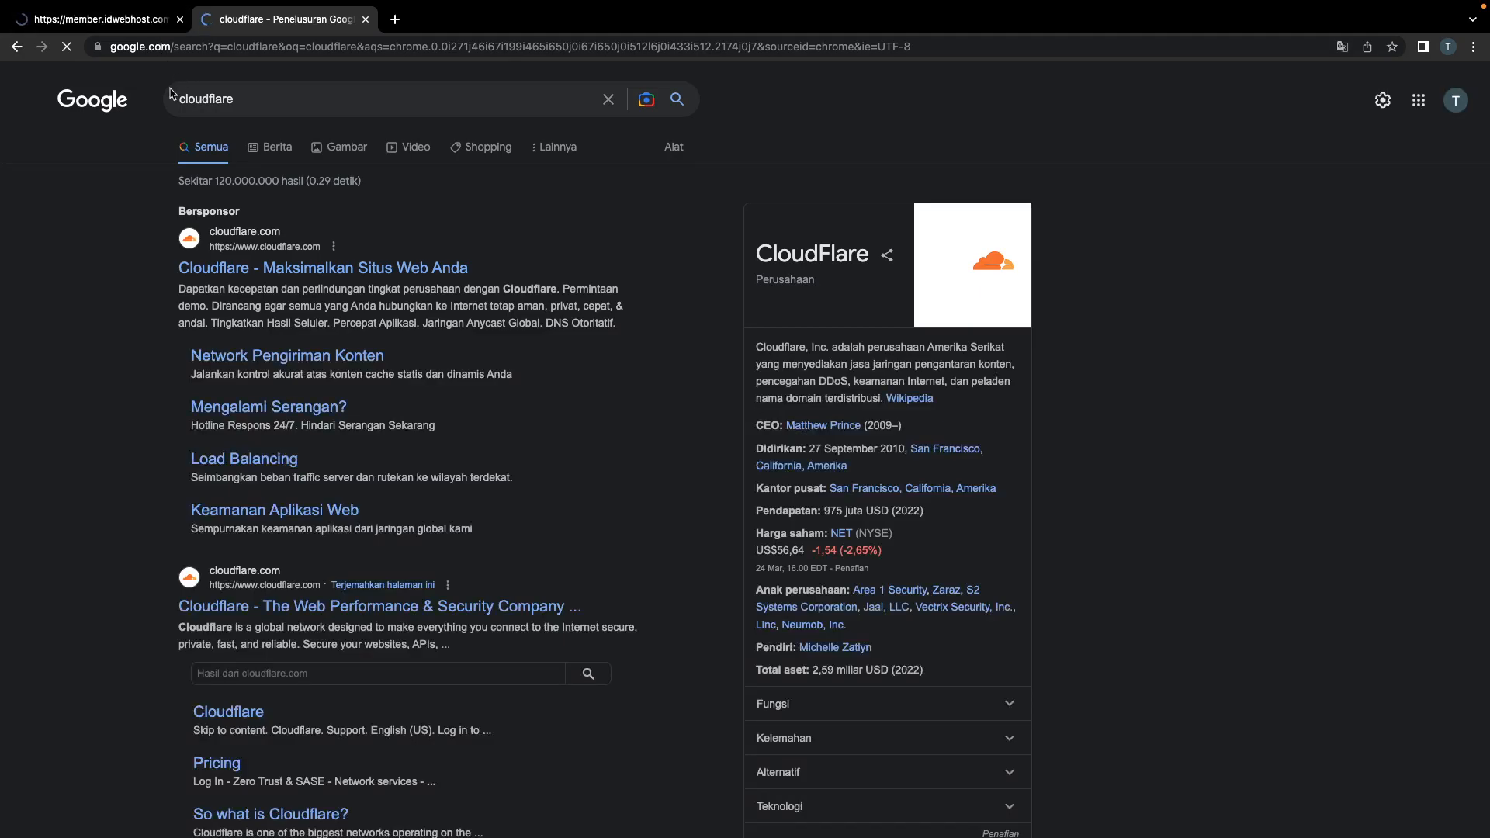
{"action": "left_click", "coordinate": [254, 613]}
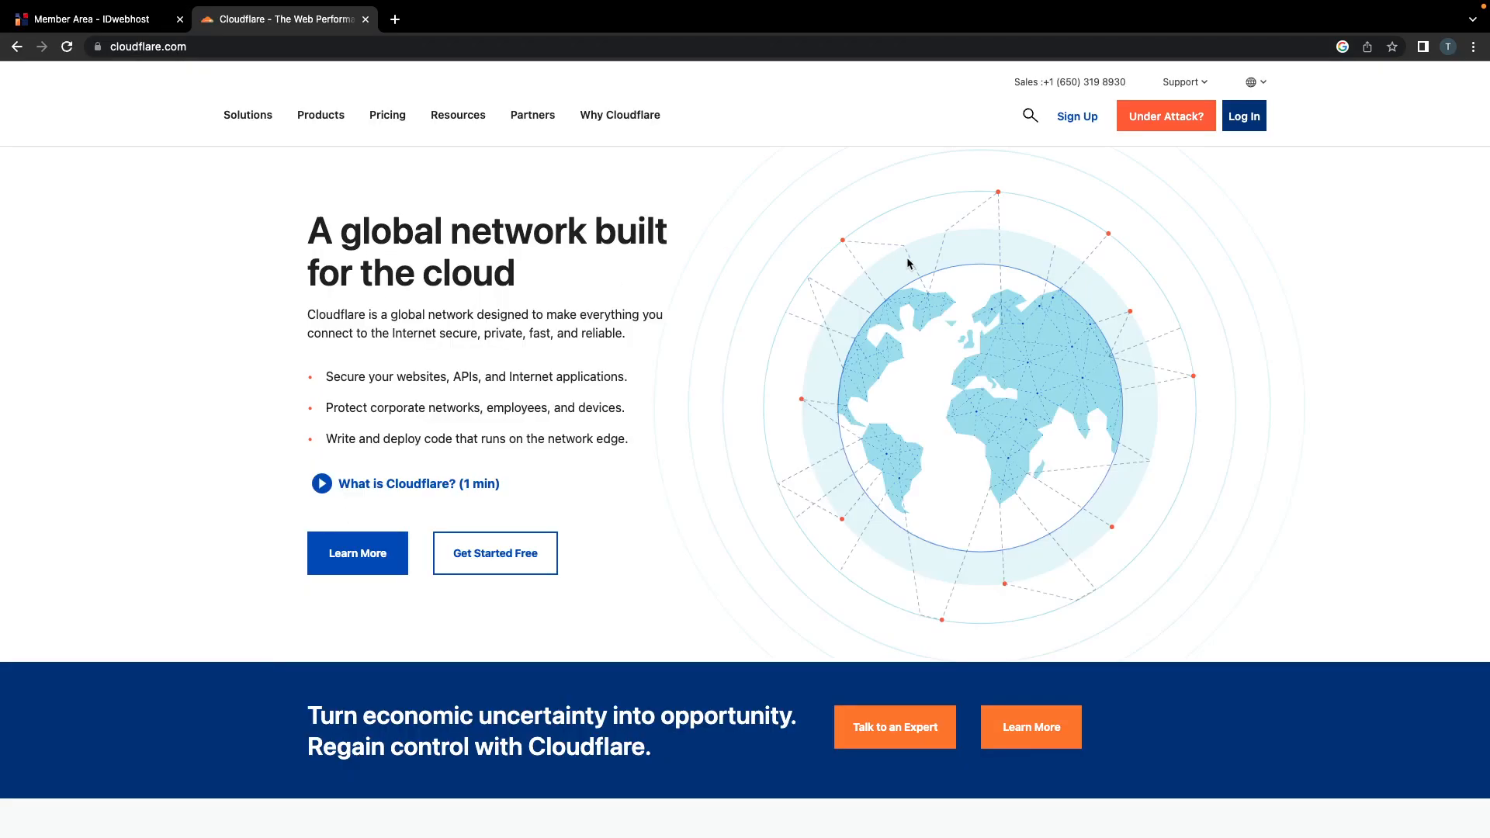
{"action": "left_click", "coordinate": [1246, 129]}
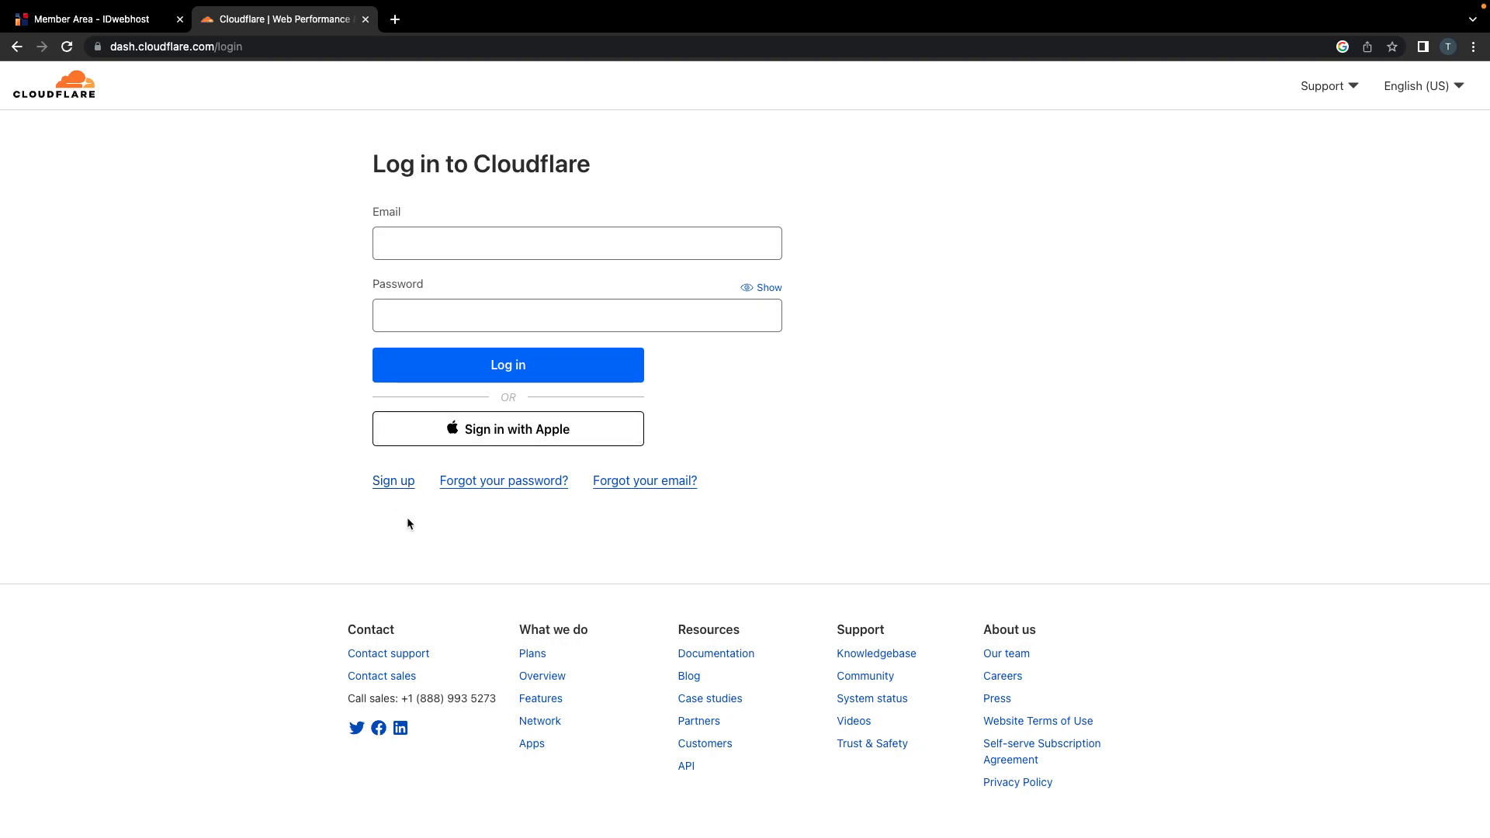
Step: Go from Cloudflare's sign-up page back to login and focus the email and password fields
{"action": "left_click", "coordinate": [389, 483]}
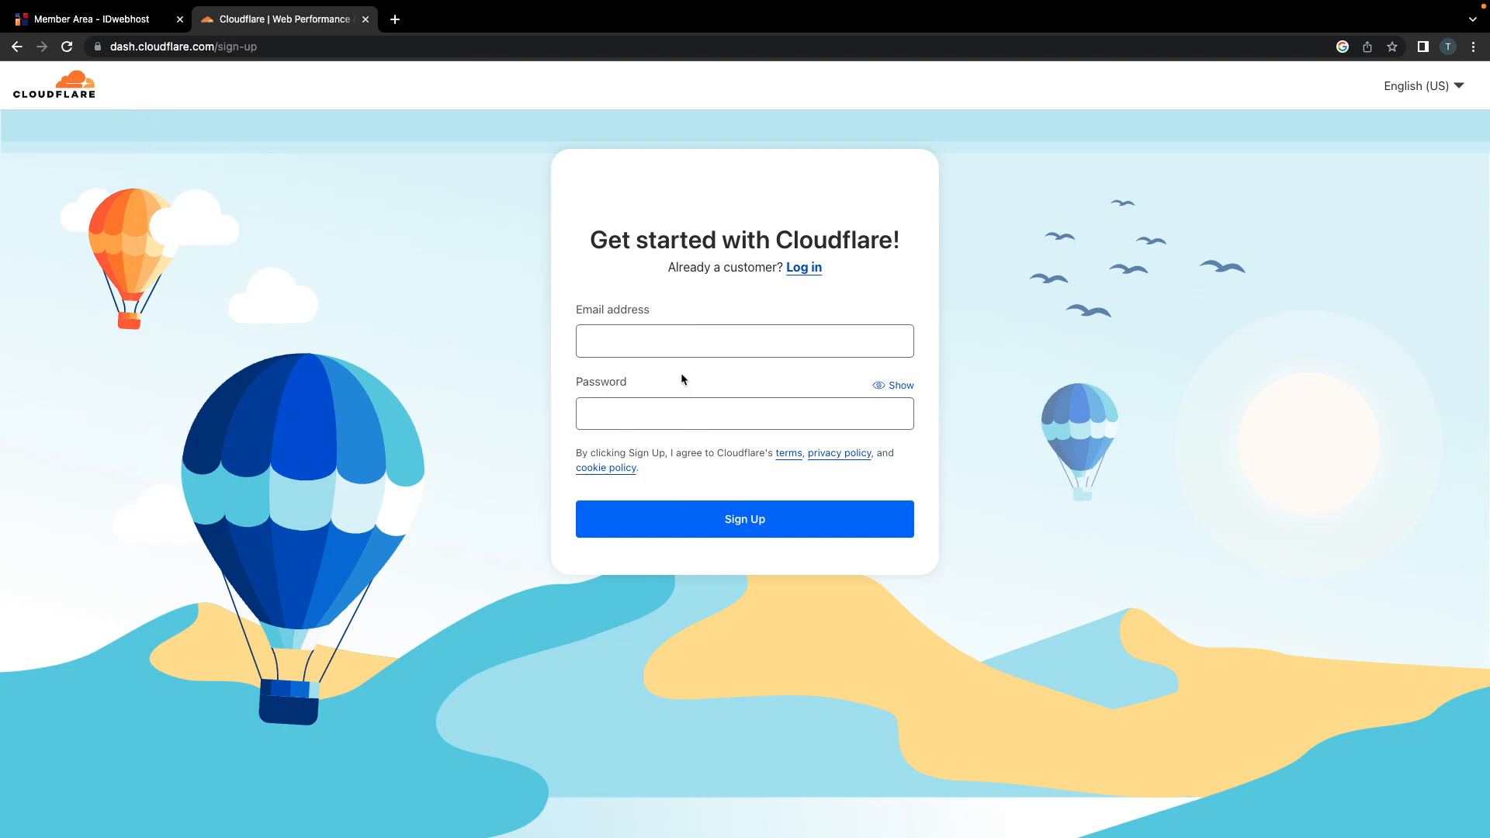
{"action": "left_click", "coordinate": [67, 47]}
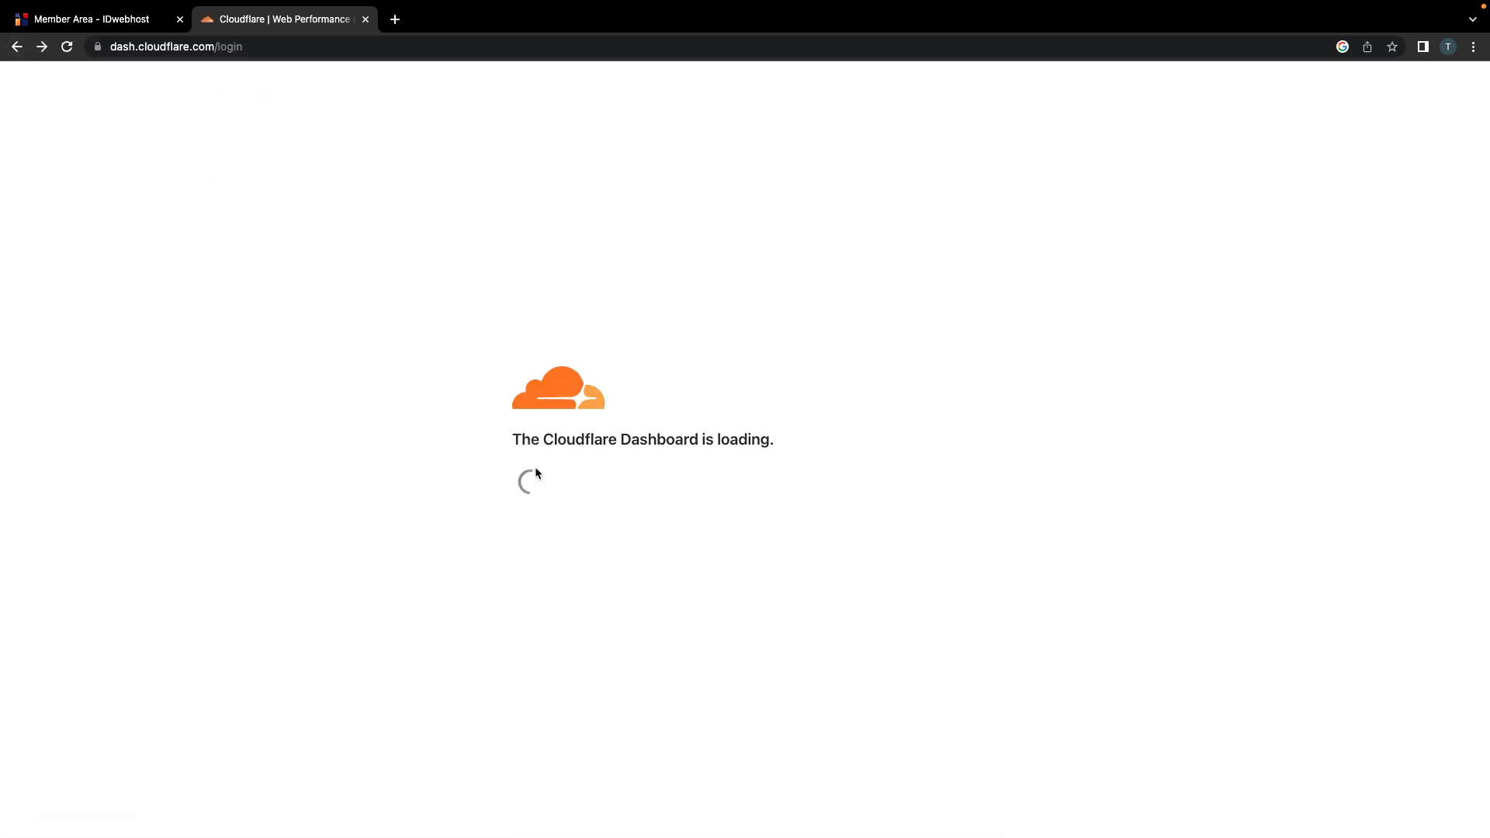
{"action": "left_click", "coordinate": [462, 242]}
{"action": "left_click", "coordinate": [464, 303]}
{"action": "left_click", "coordinate": [445, 245]}
{"action": "left_click", "coordinate": [457, 301]}
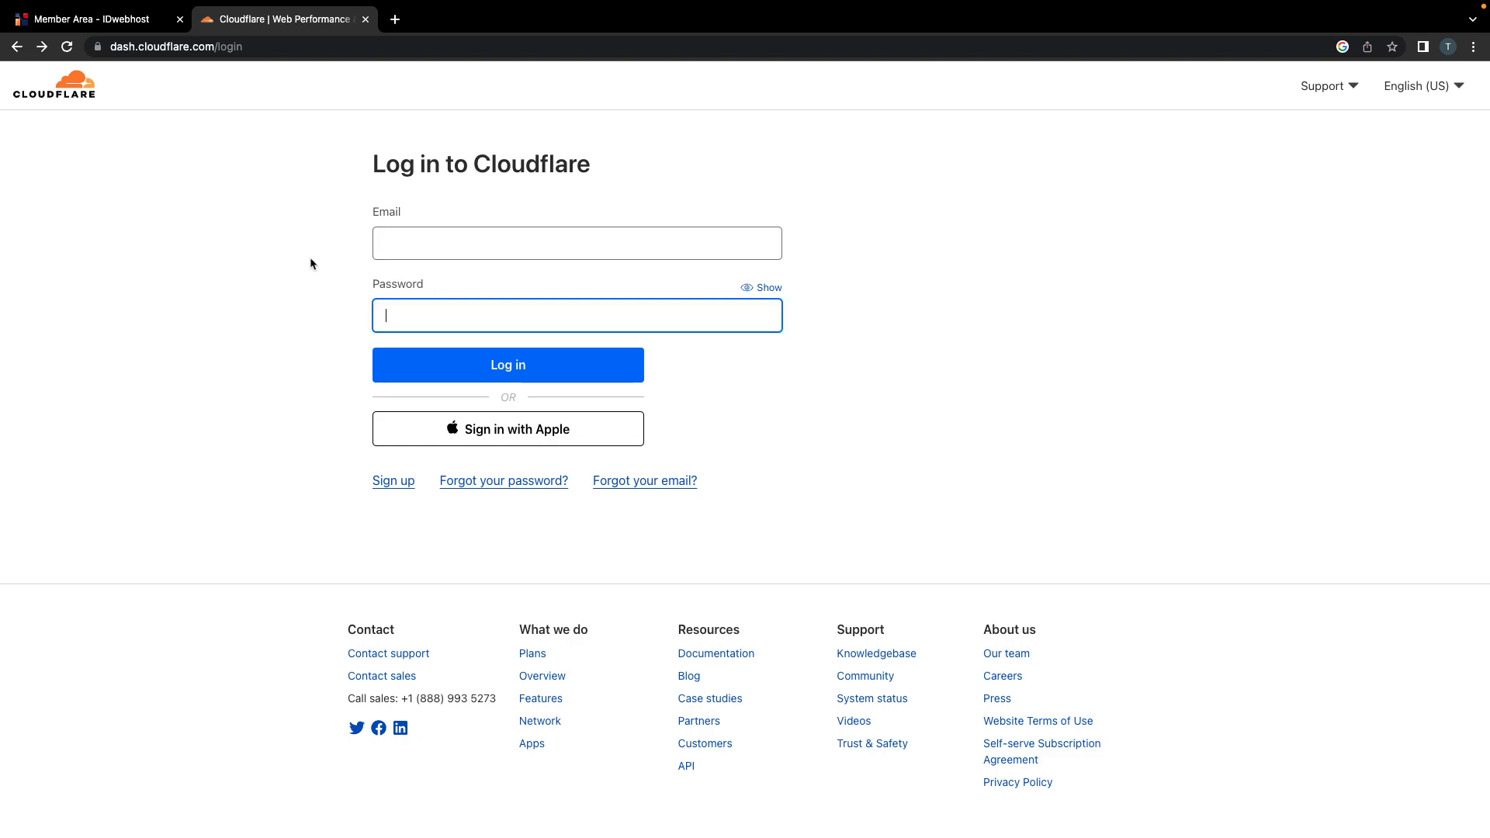
{"action": "key", "text": "ctrl+Left"}
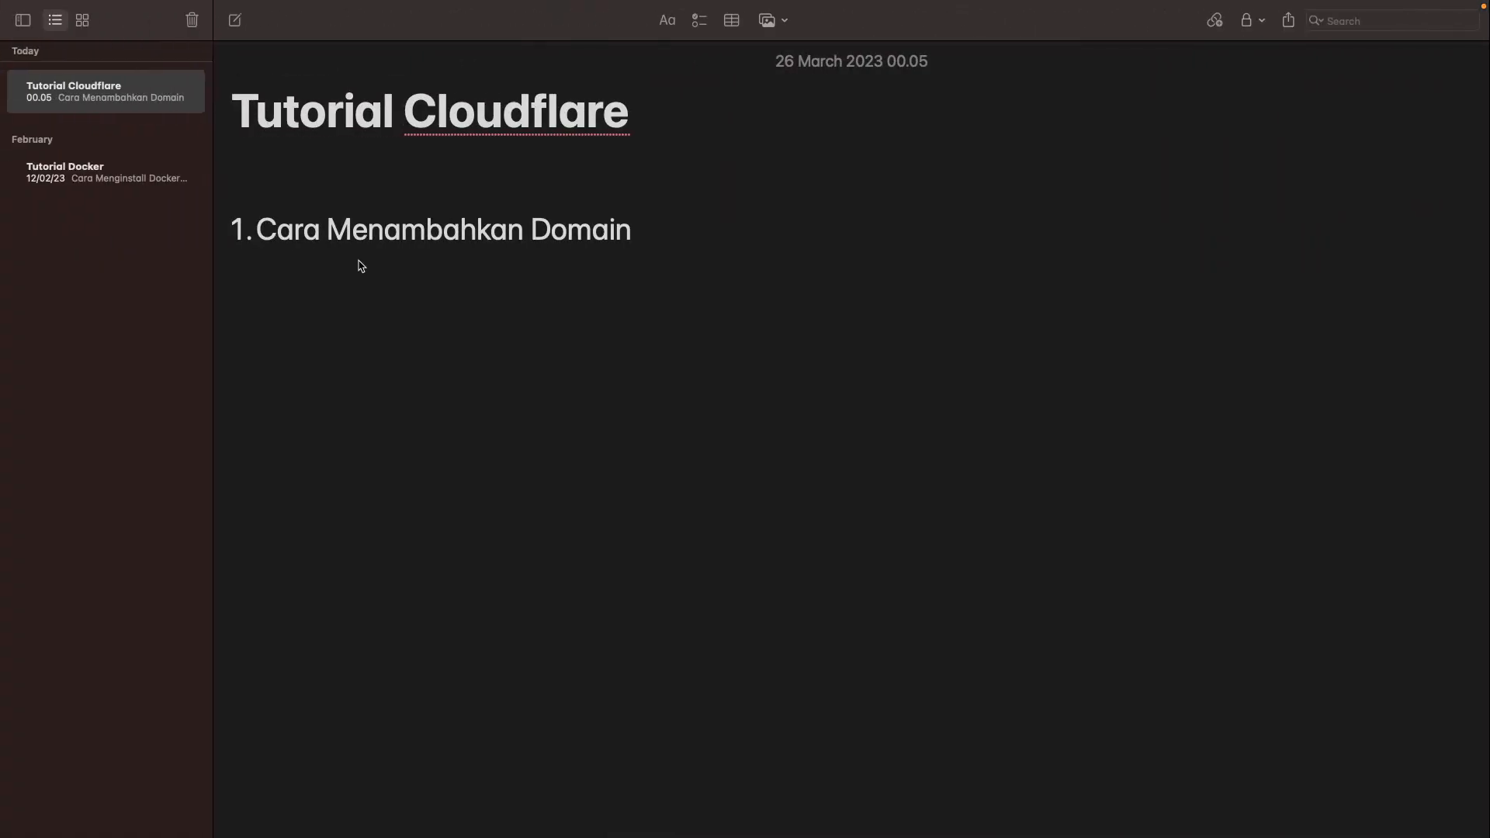
Step: Append 'Ke Cloudflare' to the '1. Cara Menambahkan Domain' heading
{"action": "left_click", "coordinate": [641, 229]}
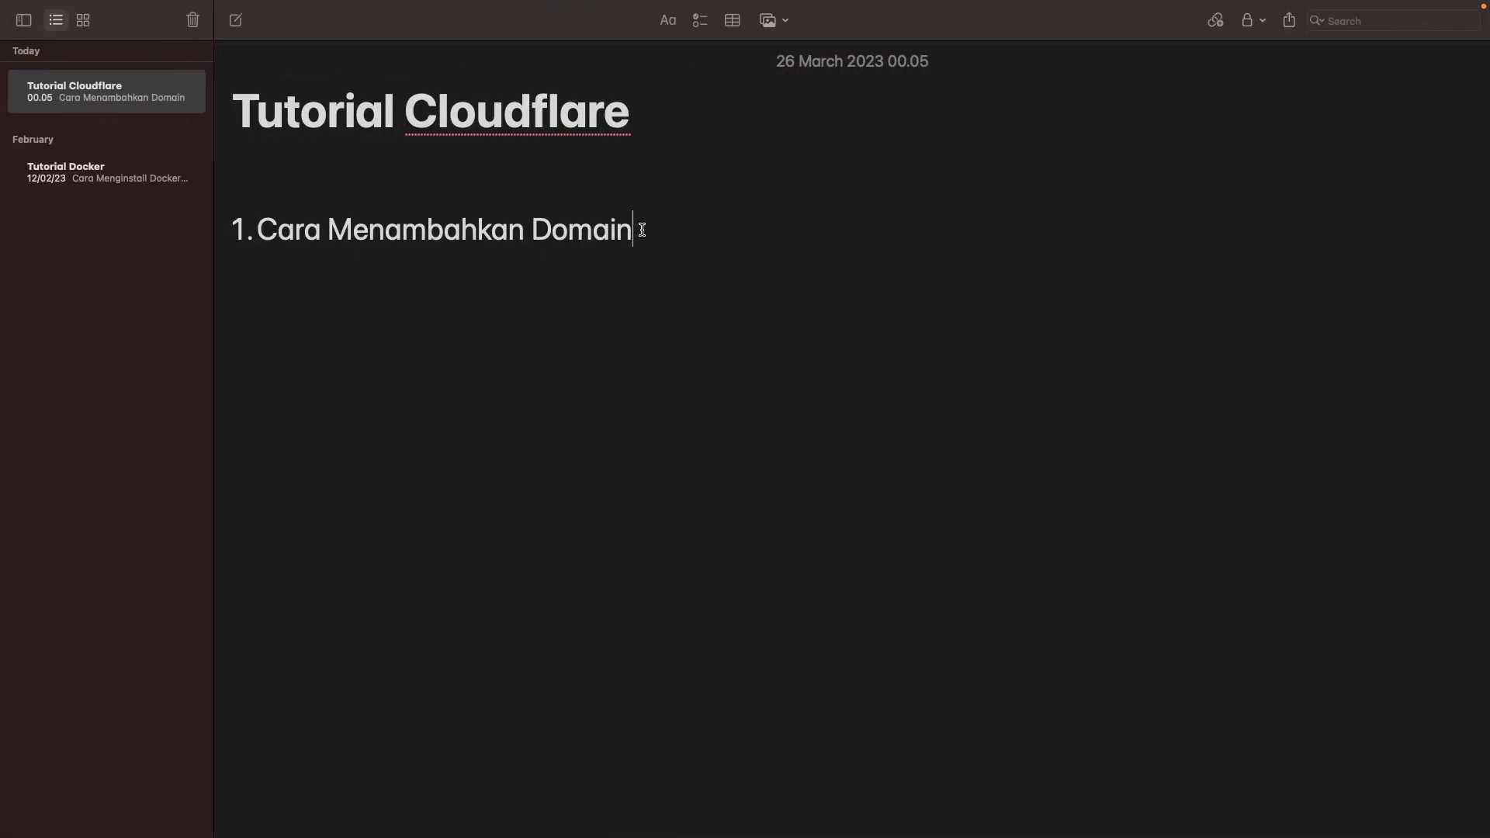
{"action": "type", "text": "Ke Cloudflare"}
{"action": "double_click", "coordinate": [726, 228]}
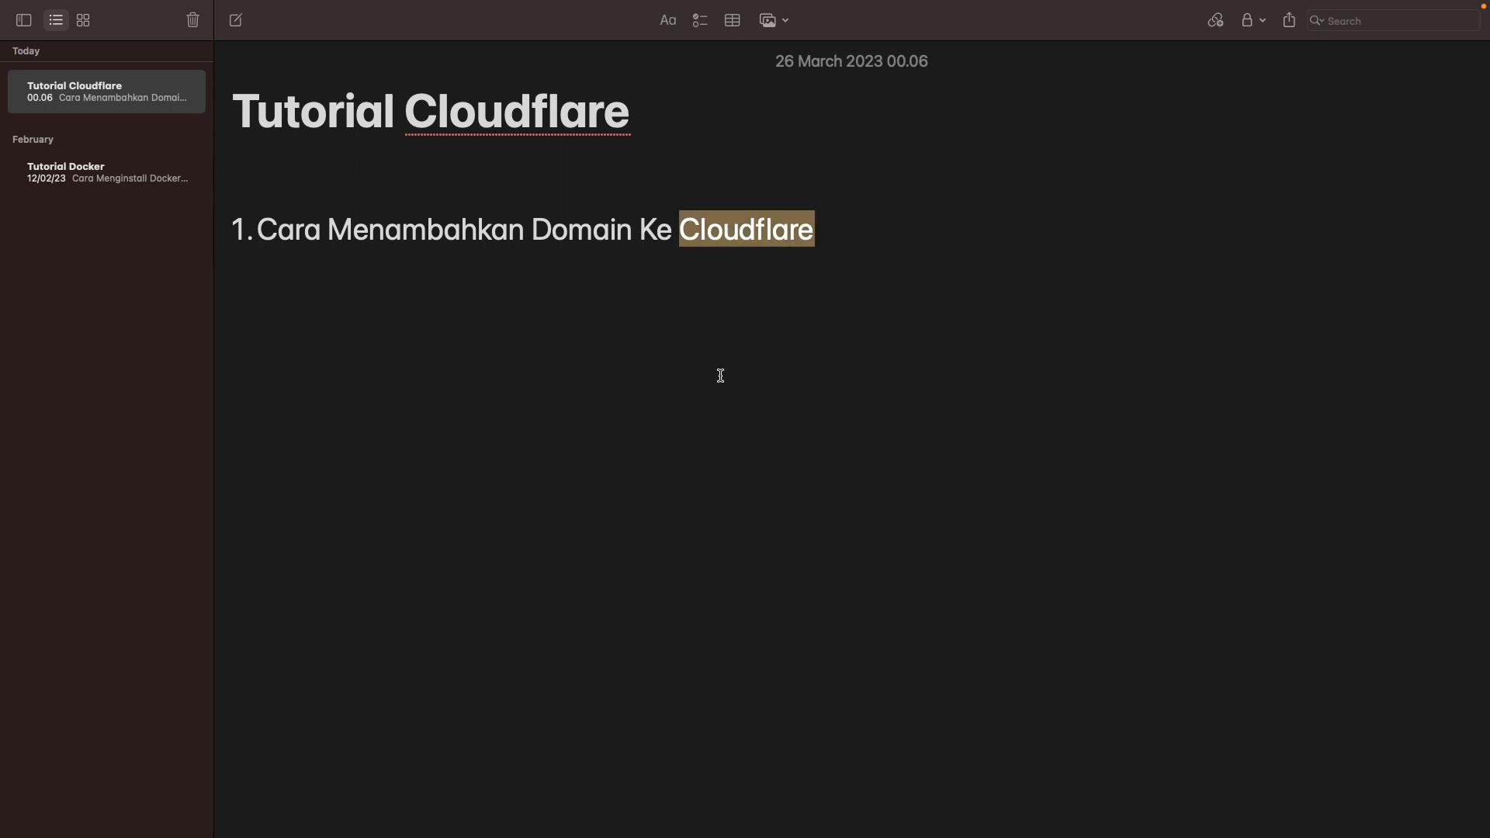
{"action": "key", "text": "ctrl+Right"}
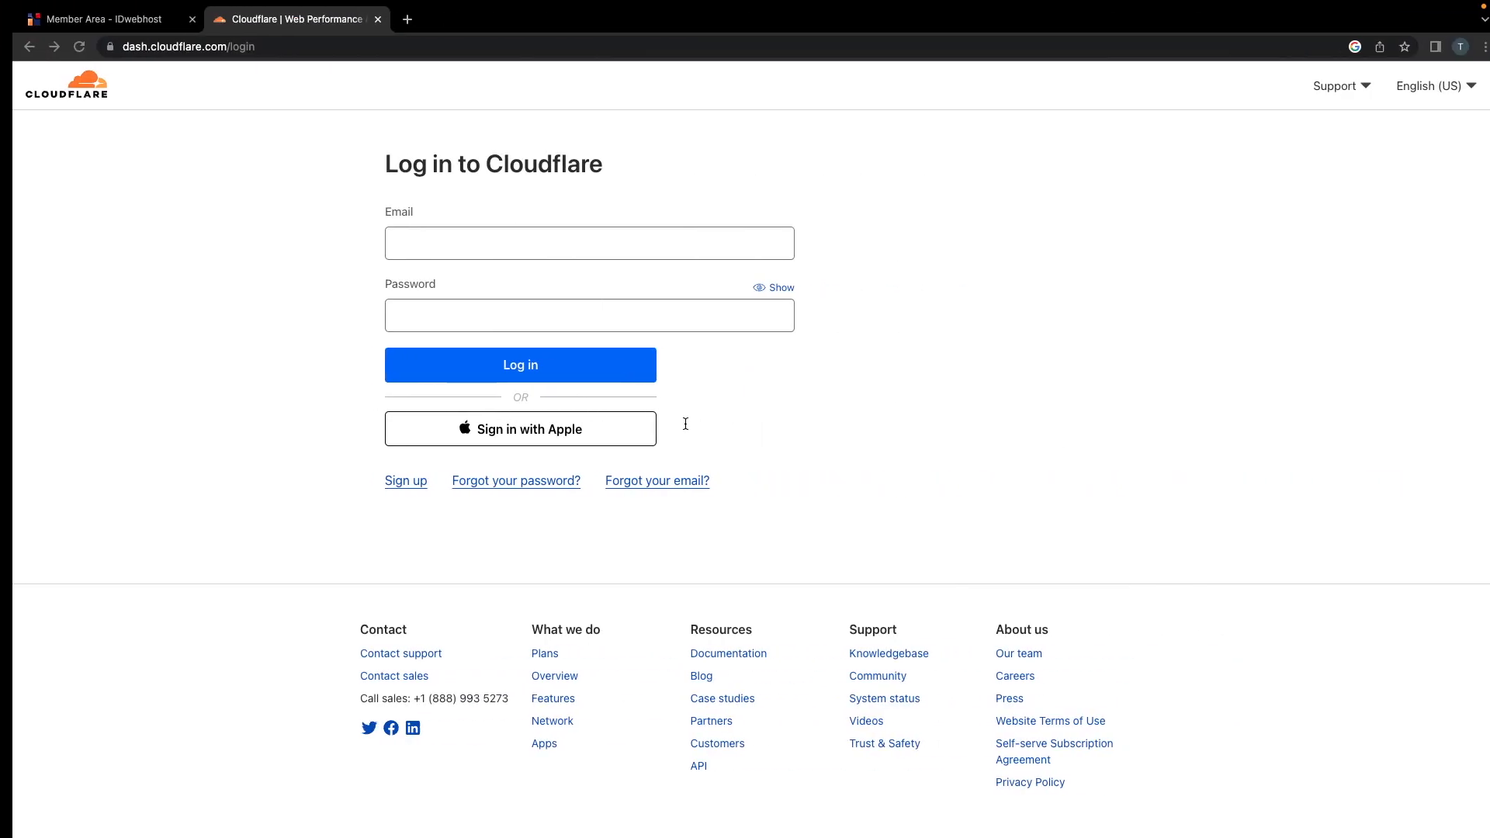
Step: Leave the Cloudflare login page via its logo and search the web for 'cloudflare'
{"action": "left_click", "coordinate": [74, 94]}
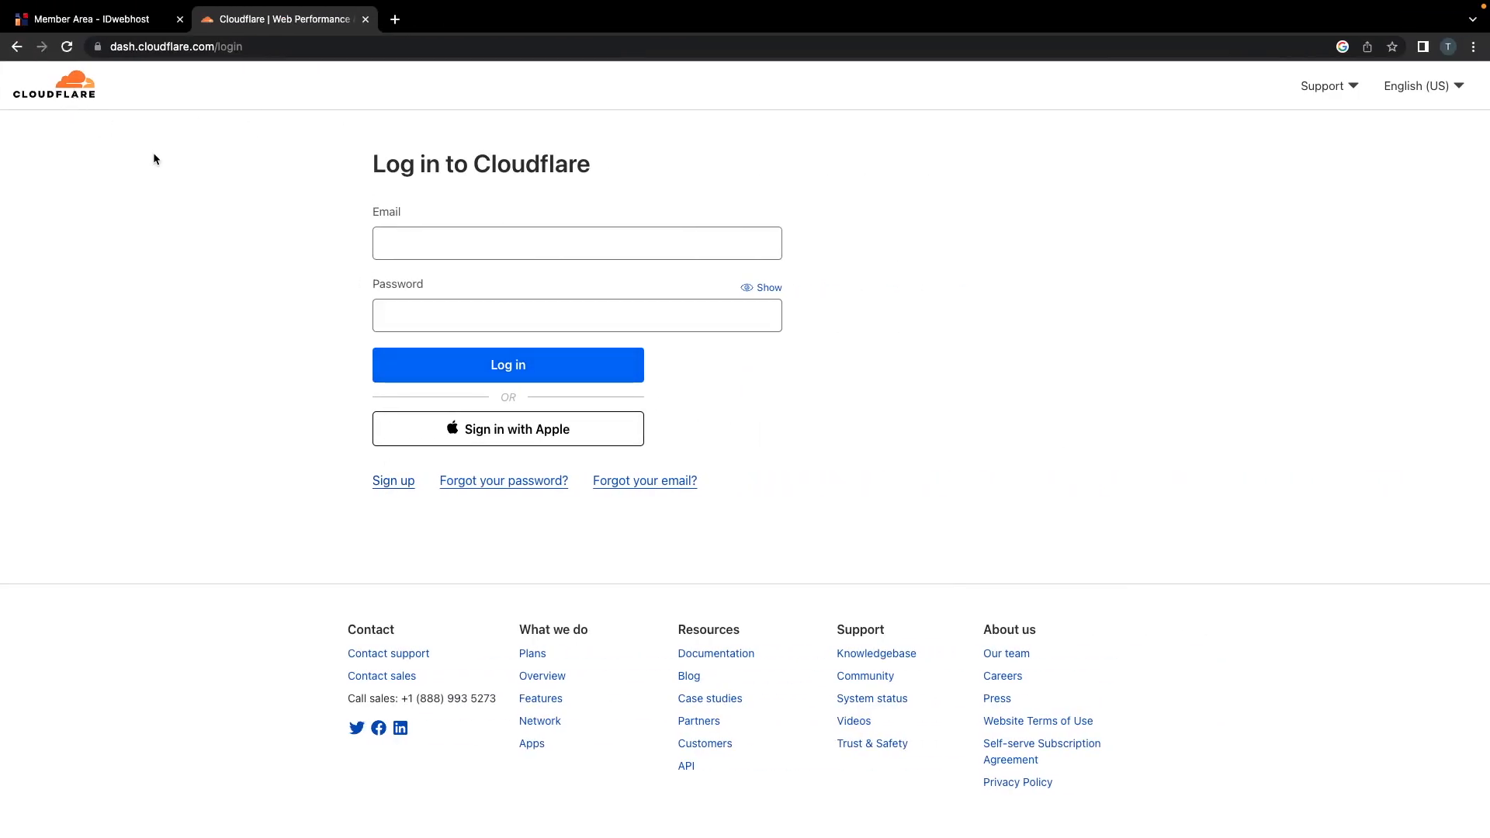
{"action": "left_click", "coordinate": [138, 46]}
{"action": "type", "text": "cloudflare"}
{"action": "key", "text": "Return"}
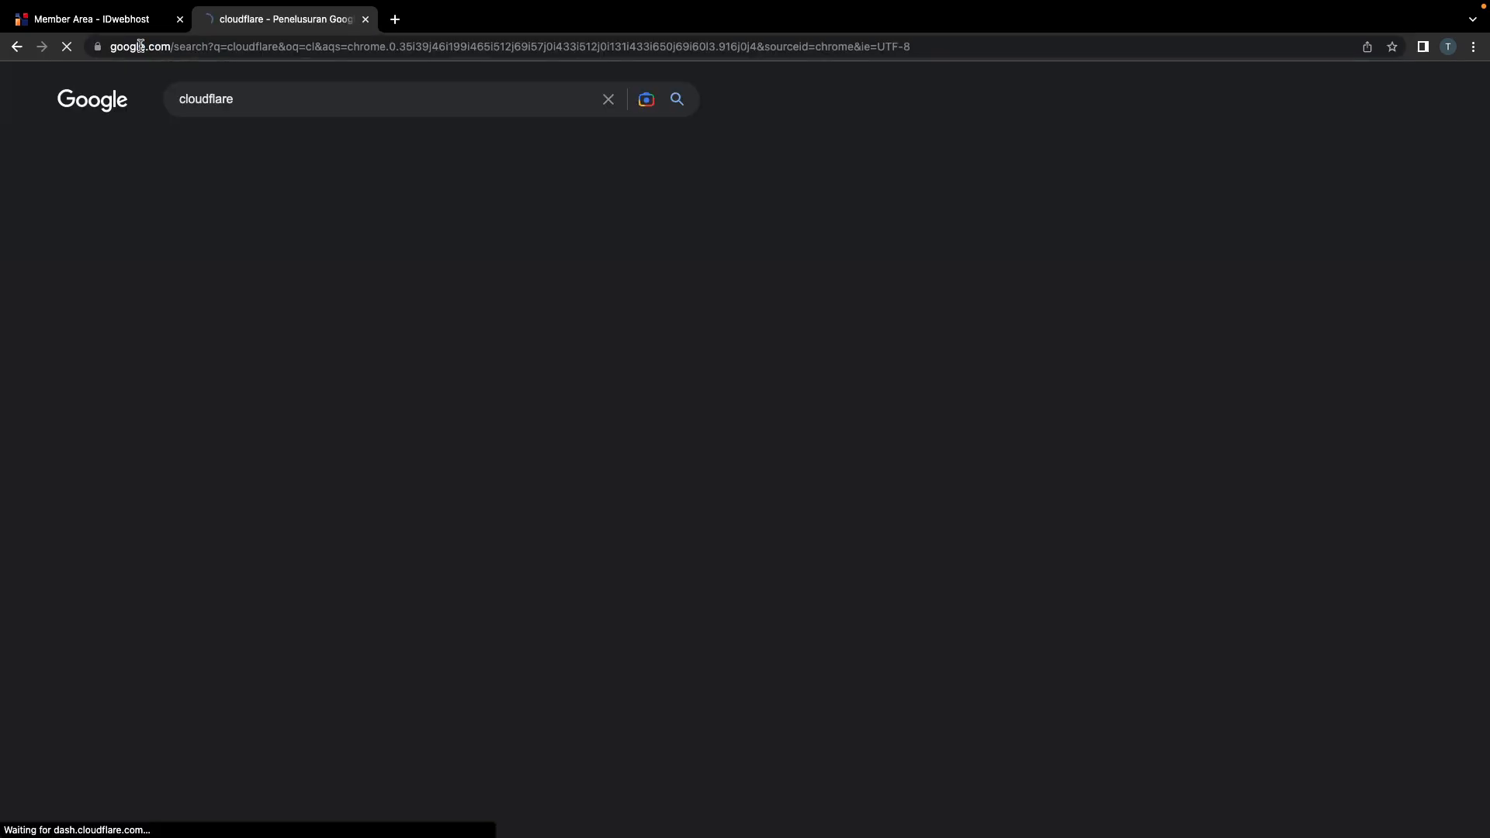
Step: Open cloudflare.com from the results, browse its language menu, and go to Sign Up
{"action": "left_click", "coordinate": [323, 581]}
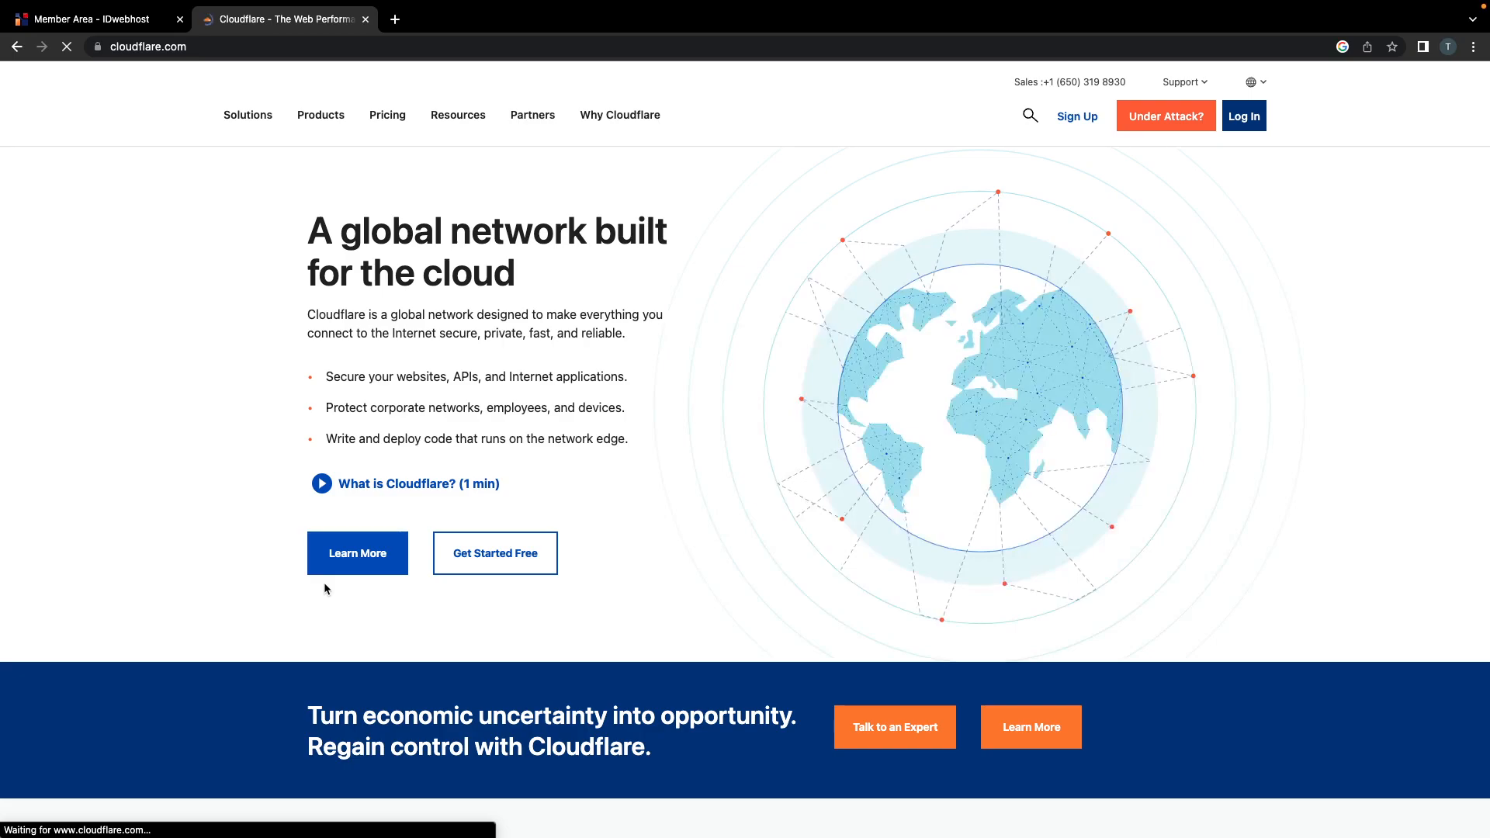
{"action": "mouse_move", "coordinate": [1462, 33]}
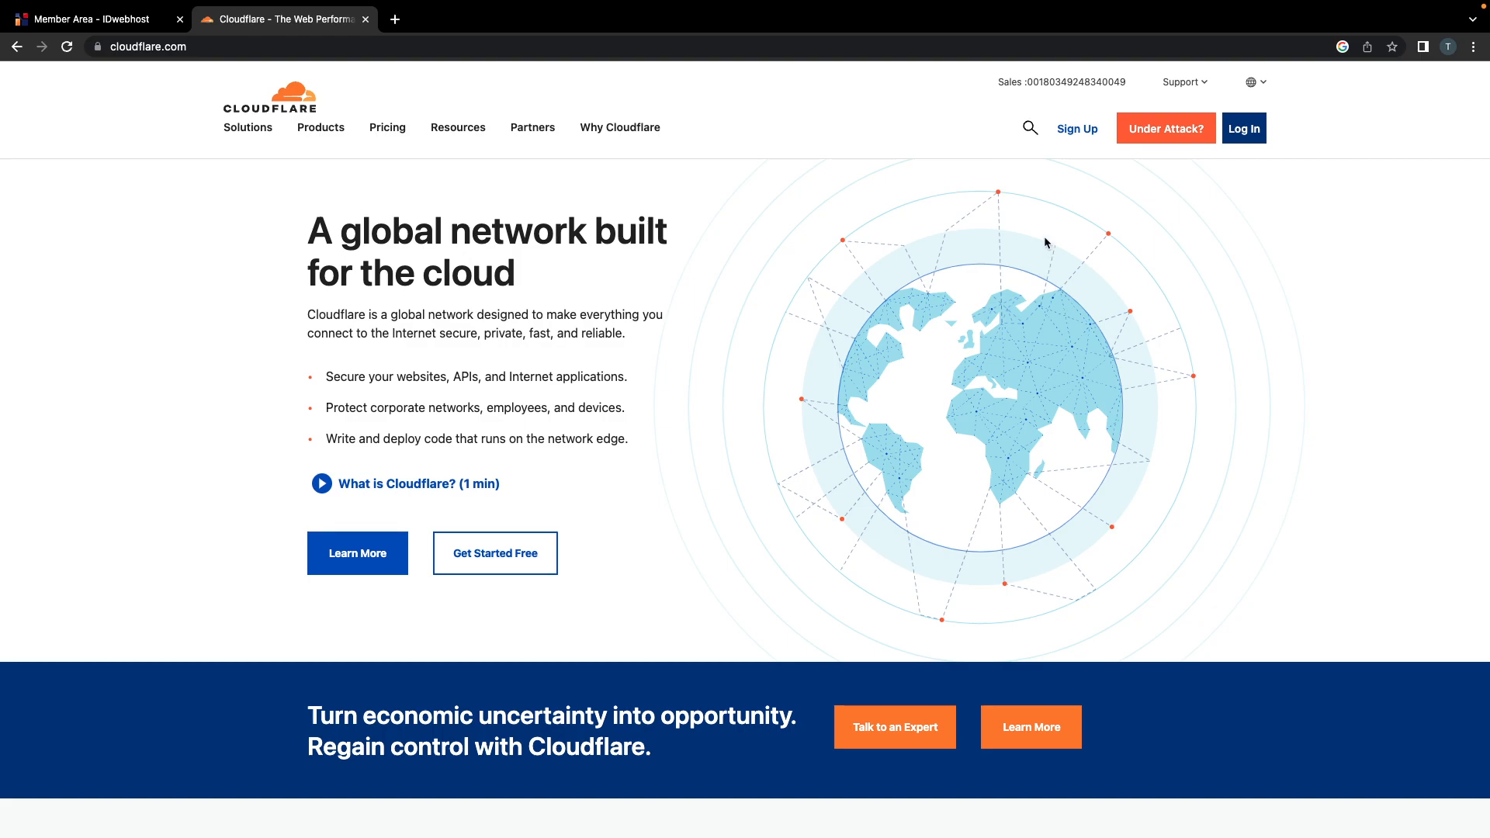
{"action": "scroll", "coordinate": [1041, 330], "scroll_direction": "down", "scroll_amount": 15}
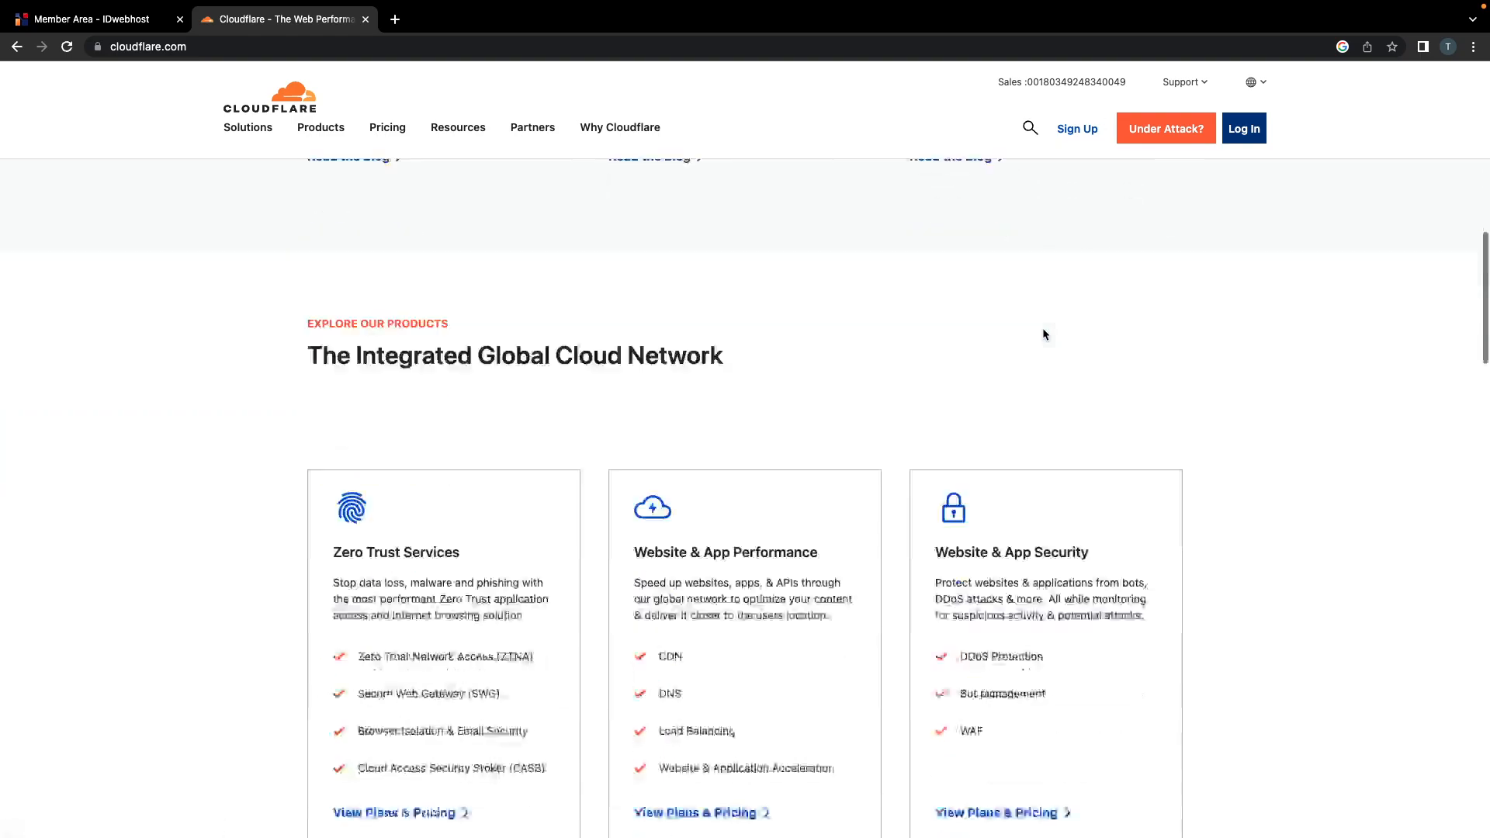
{"action": "scroll", "coordinate": [1043, 334], "scroll_direction": "up", "scroll_amount": 15}
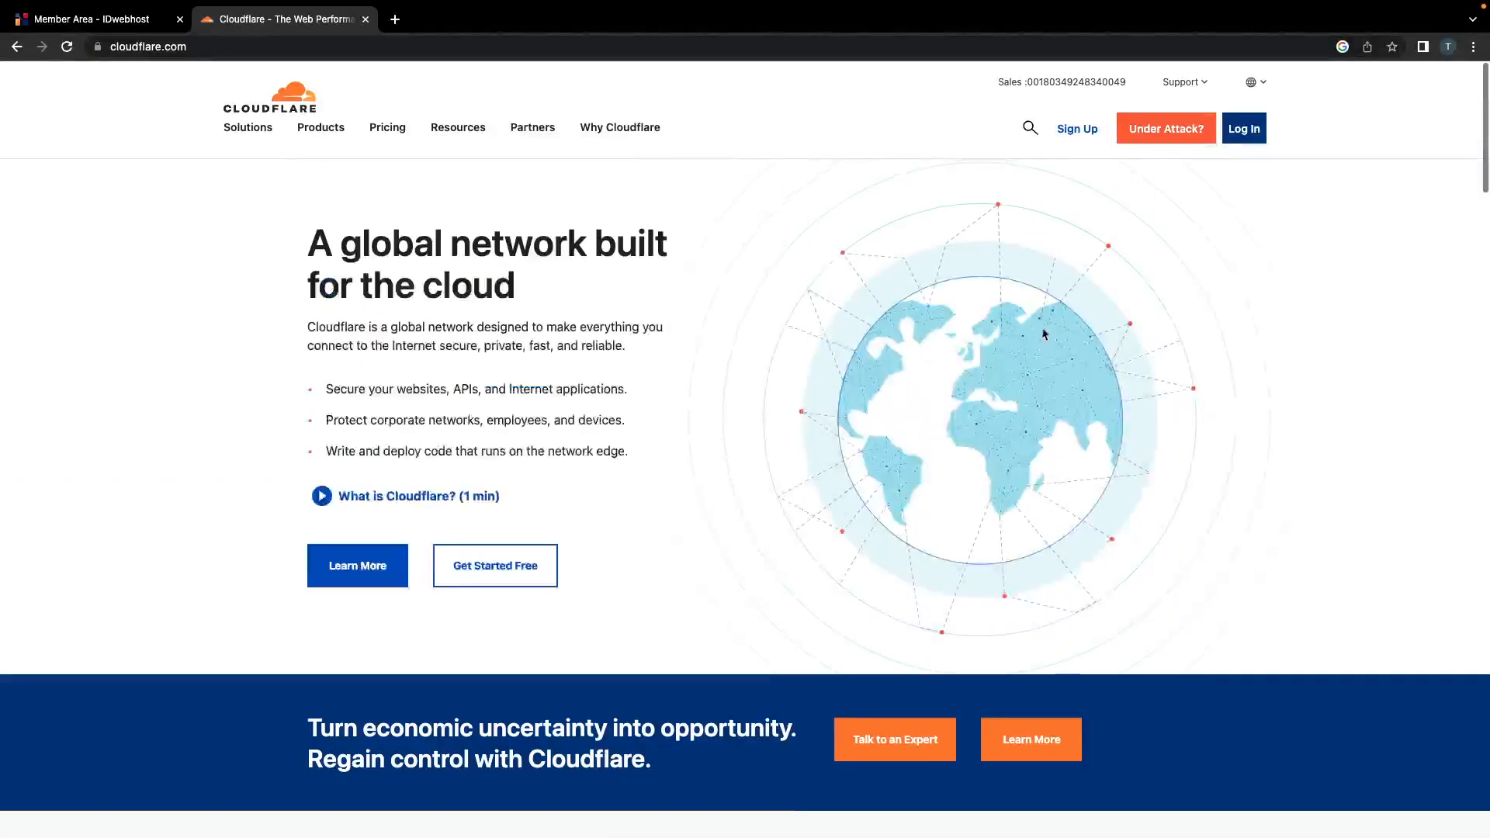
{"action": "left_click", "coordinate": [1254, 81]}
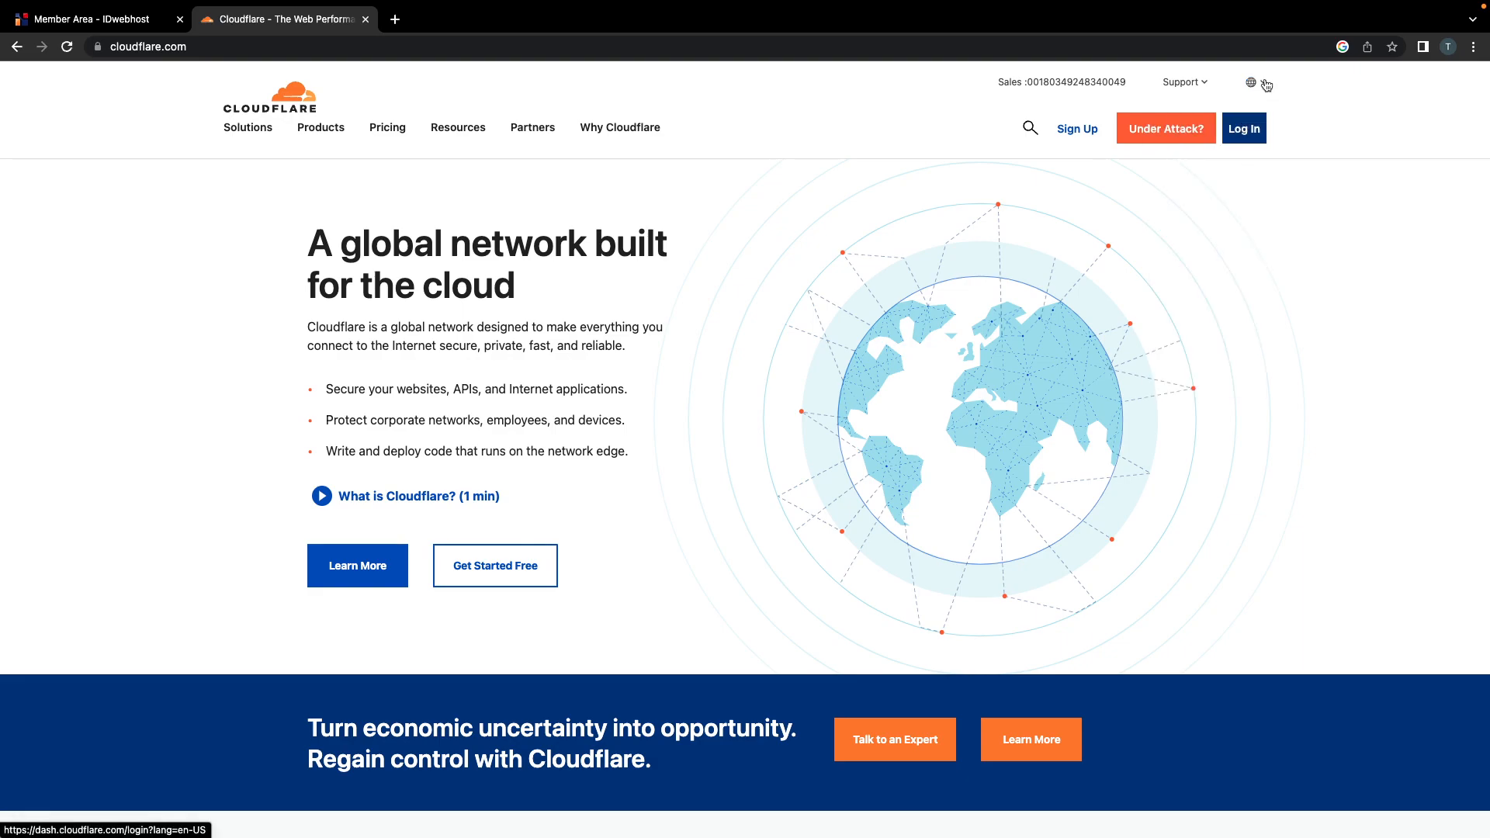
{"action": "mouse_move", "coordinate": [1261, 84]}
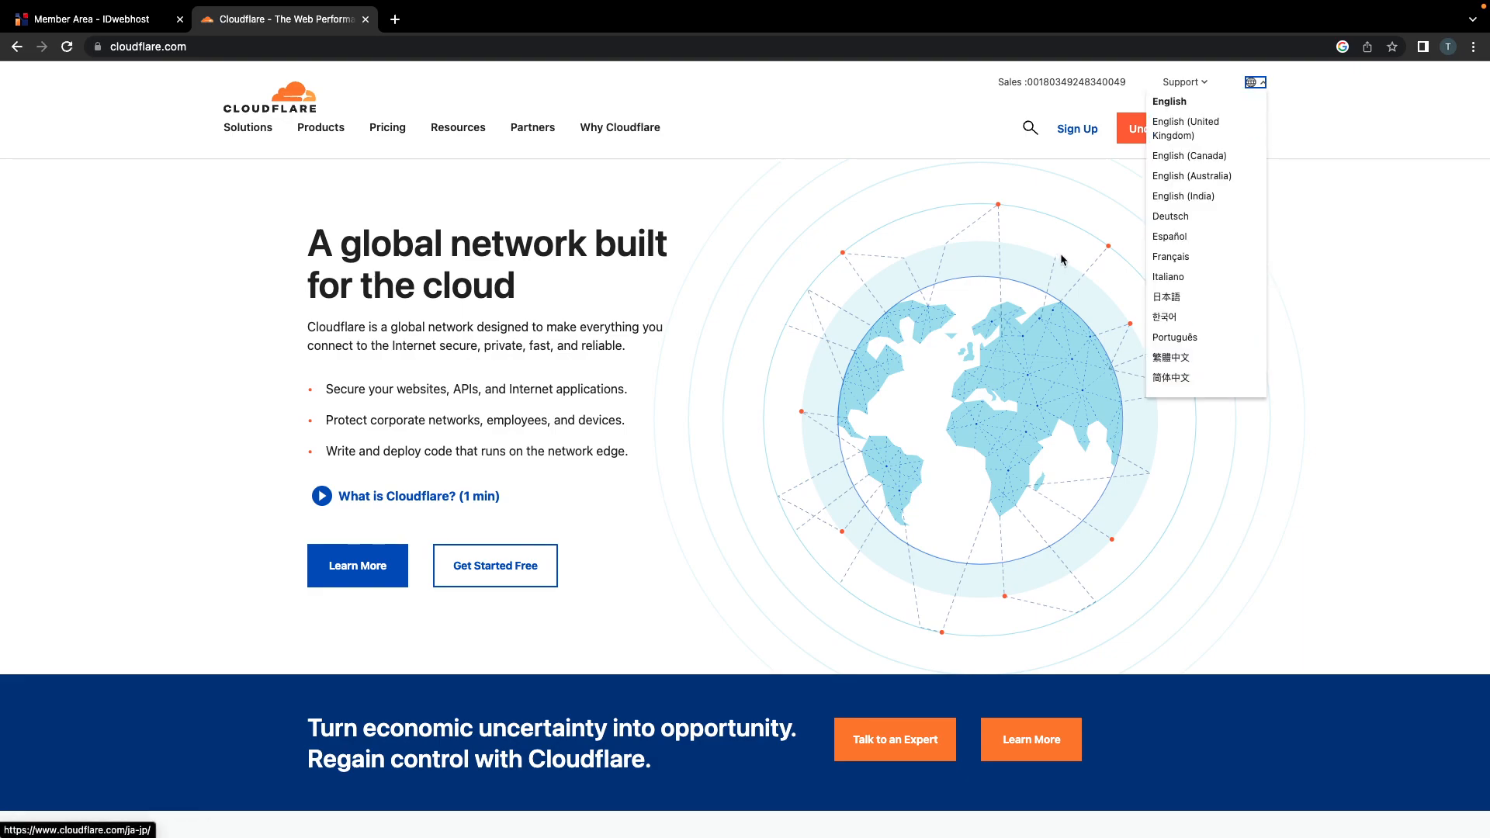
{"action": "left_click", "coordinate": [1302, 217]}
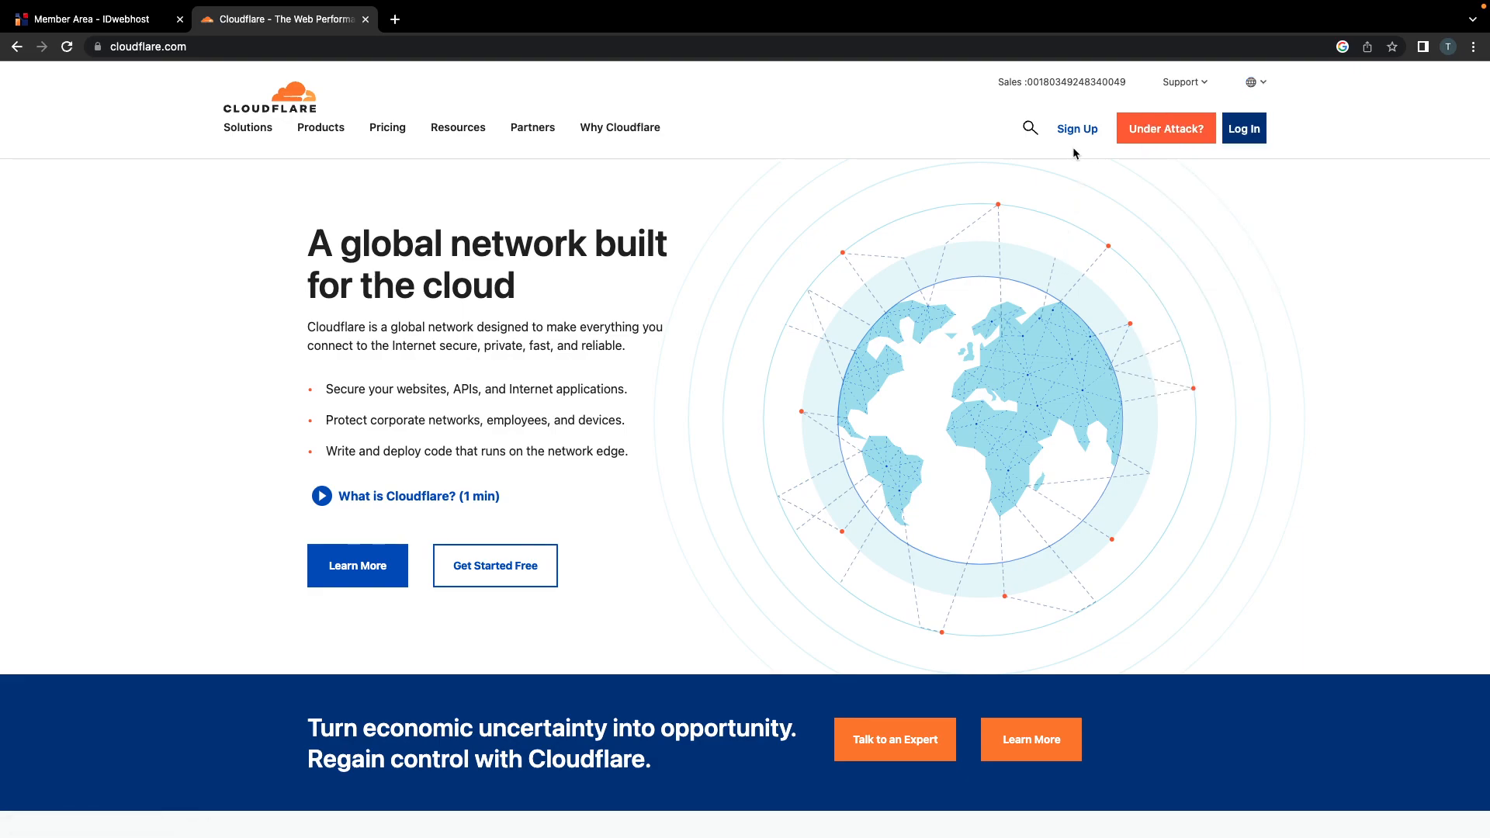
{"action": "left_click", "coordinate": [1076, 132]}
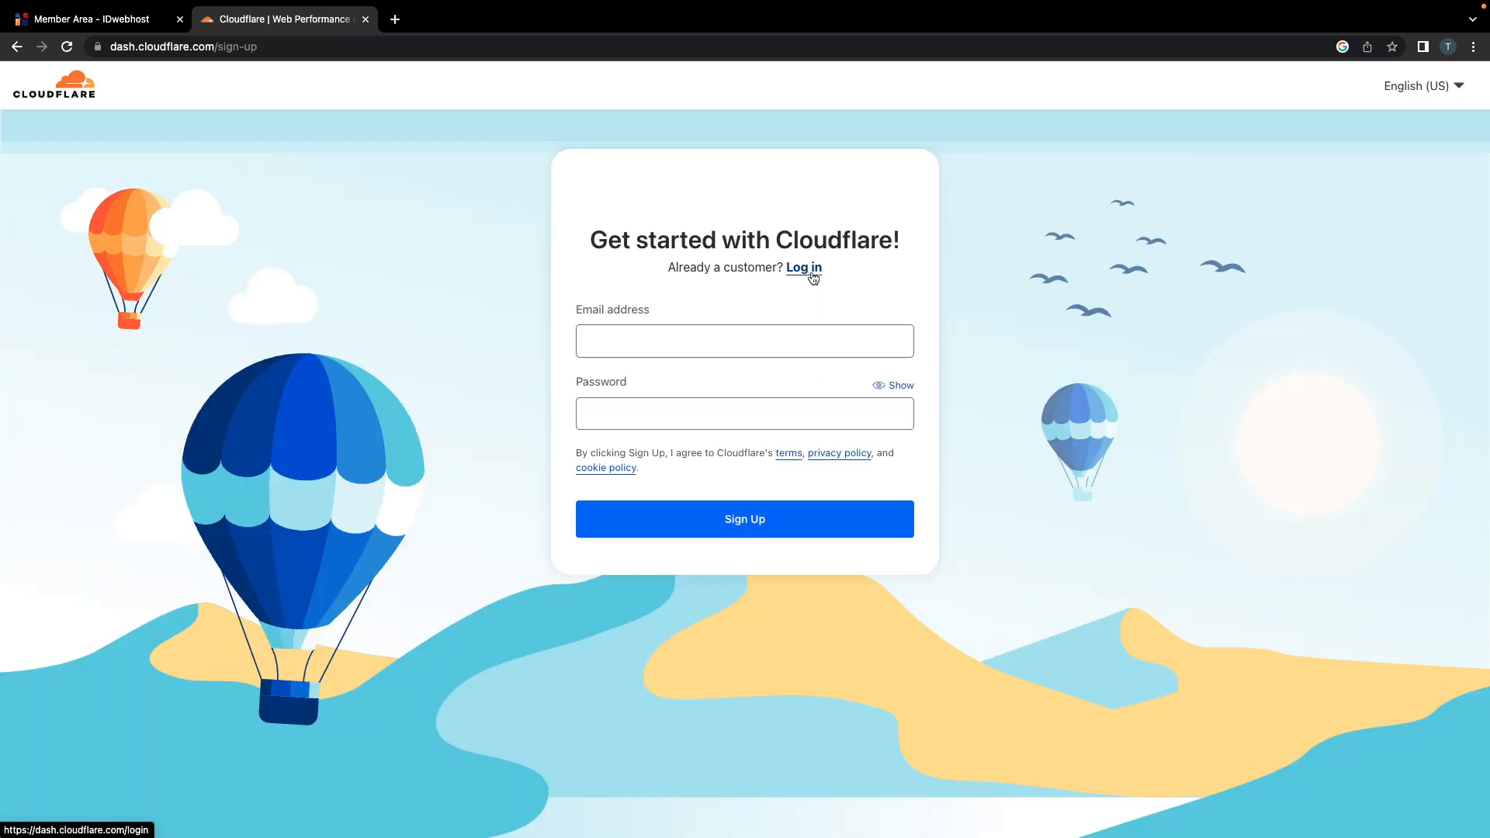
{"action": "left_click", "coordinate": [698, 350]}
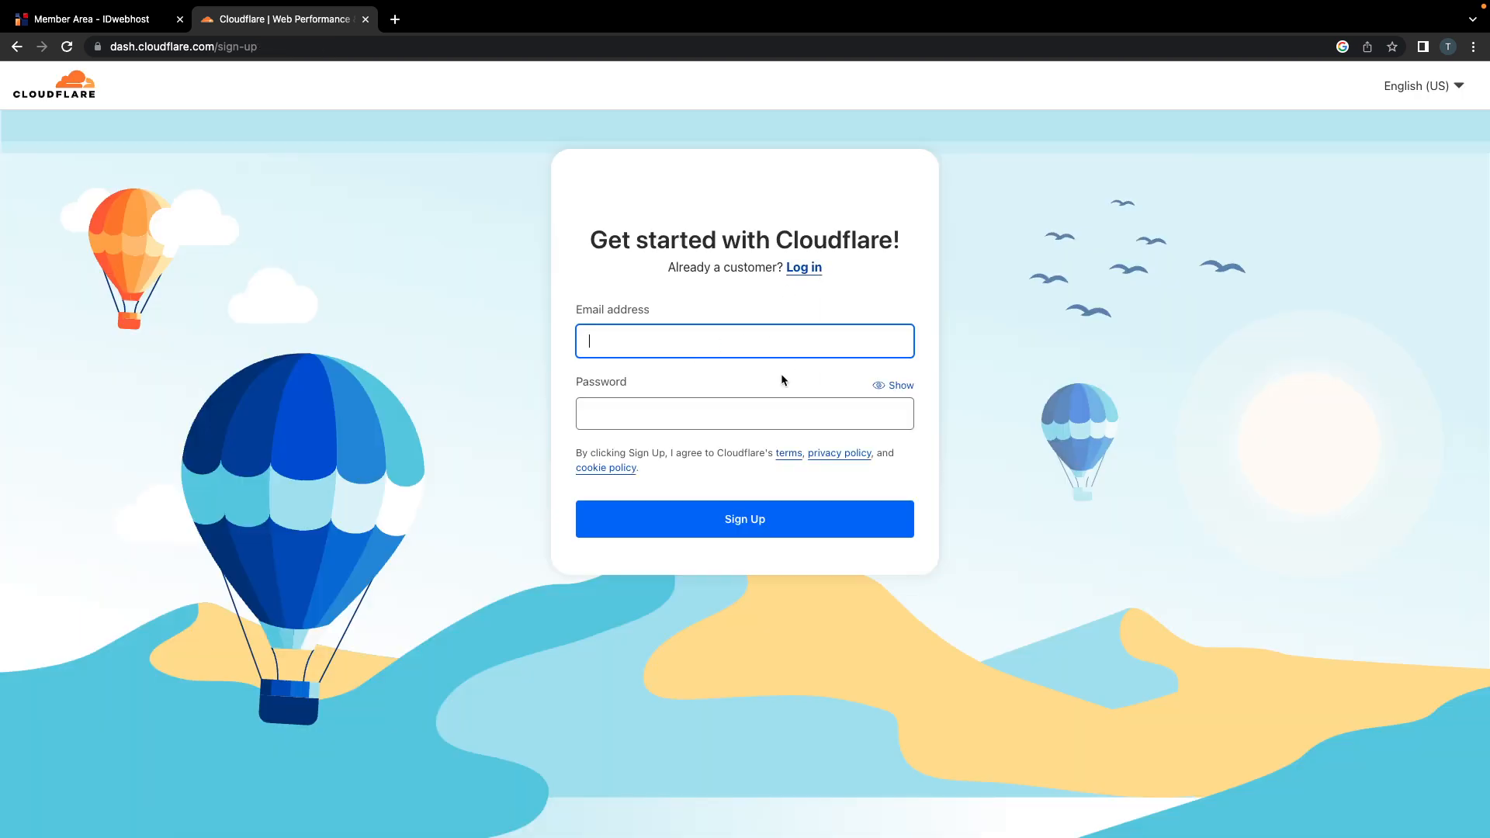
Step: Enter the user's Gmail address as the Cloudflare sign-up email
{"action": "left_click", "coordinate": [1447, 46]}
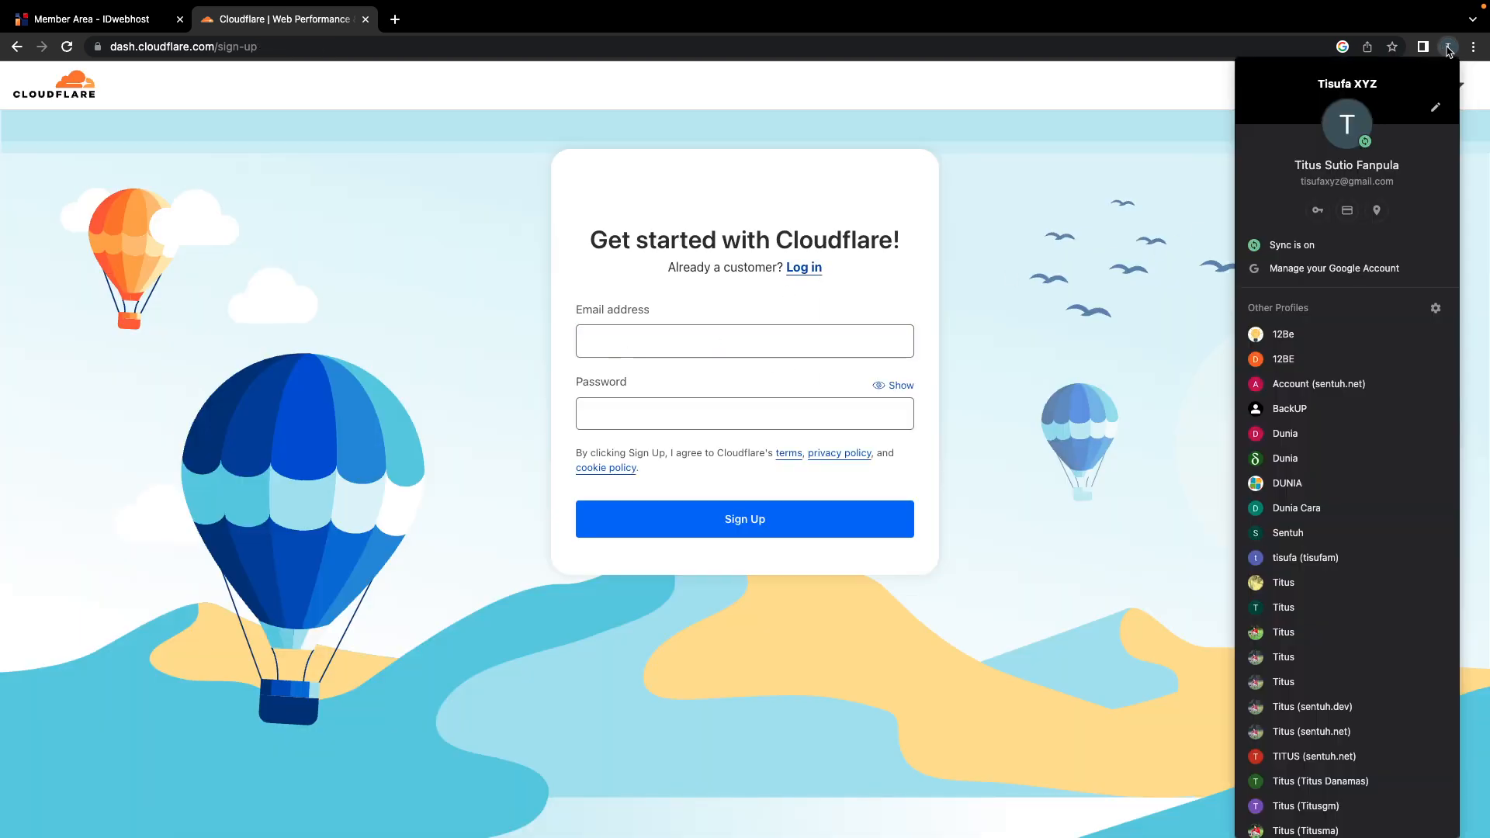
{"action": "left_click", "coordinate": [757, 337]}
{"action": "type", "text": "tusyfa"}
{"action": "key", "text": "super+a"}
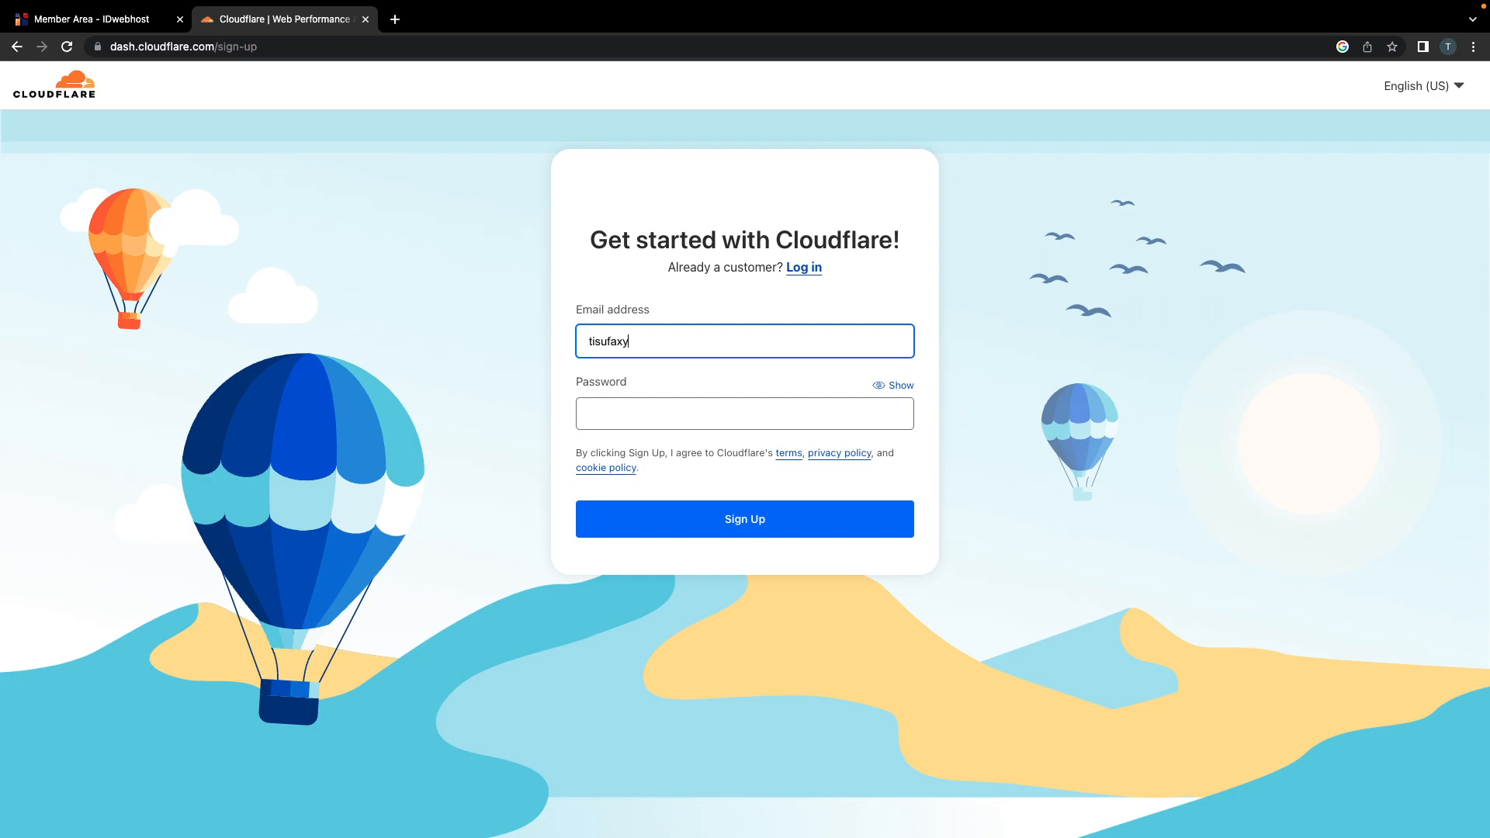
Step: Type a password and reveal it to check it against the 8-character requirement
{"action": "left_click", "coordinate": [639, 418]}
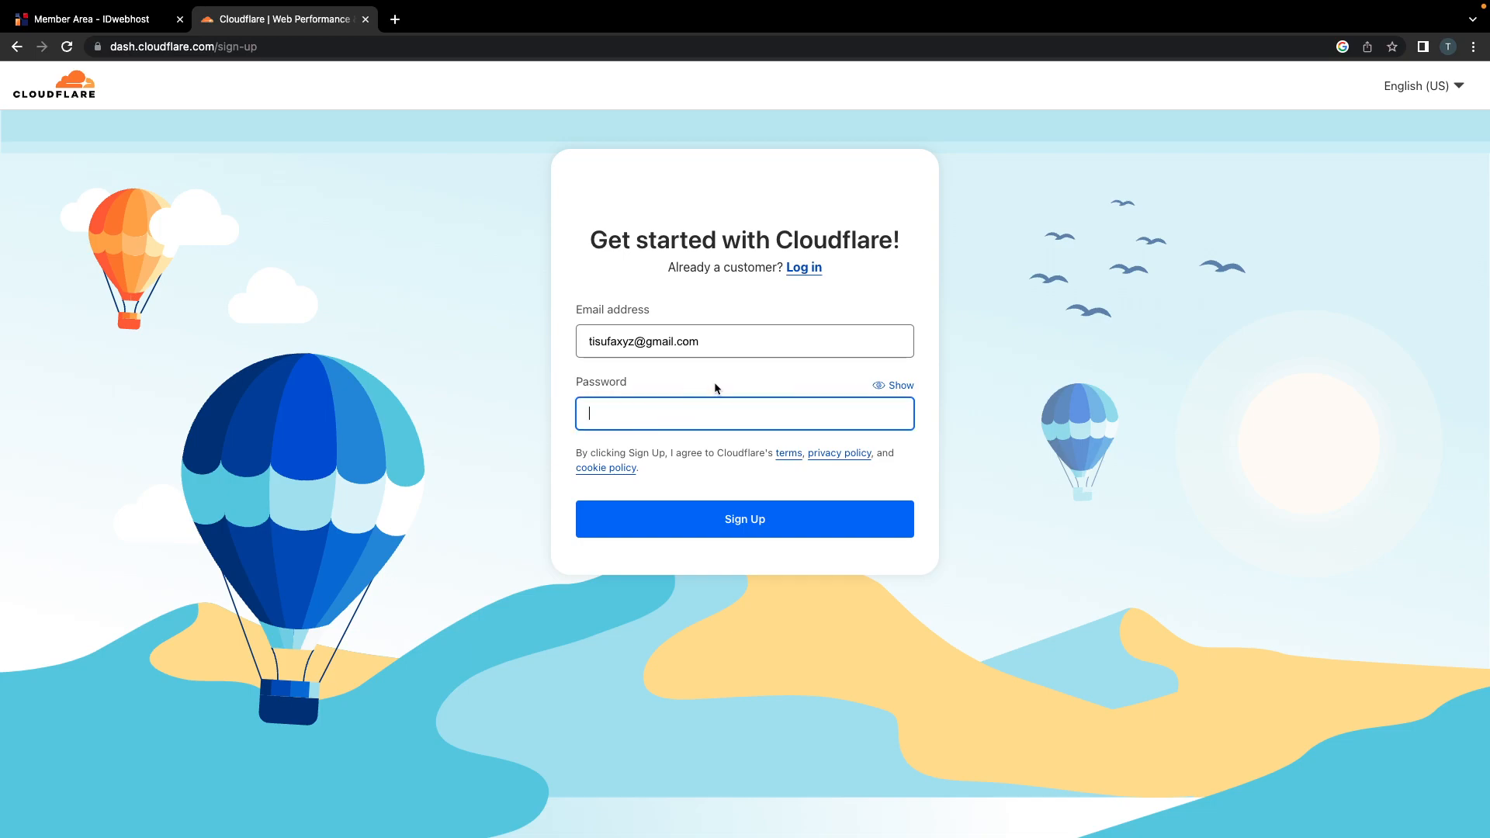
{"action": "type", "text": "••••"}
{"action": "key", "text": "ctrl+a"}
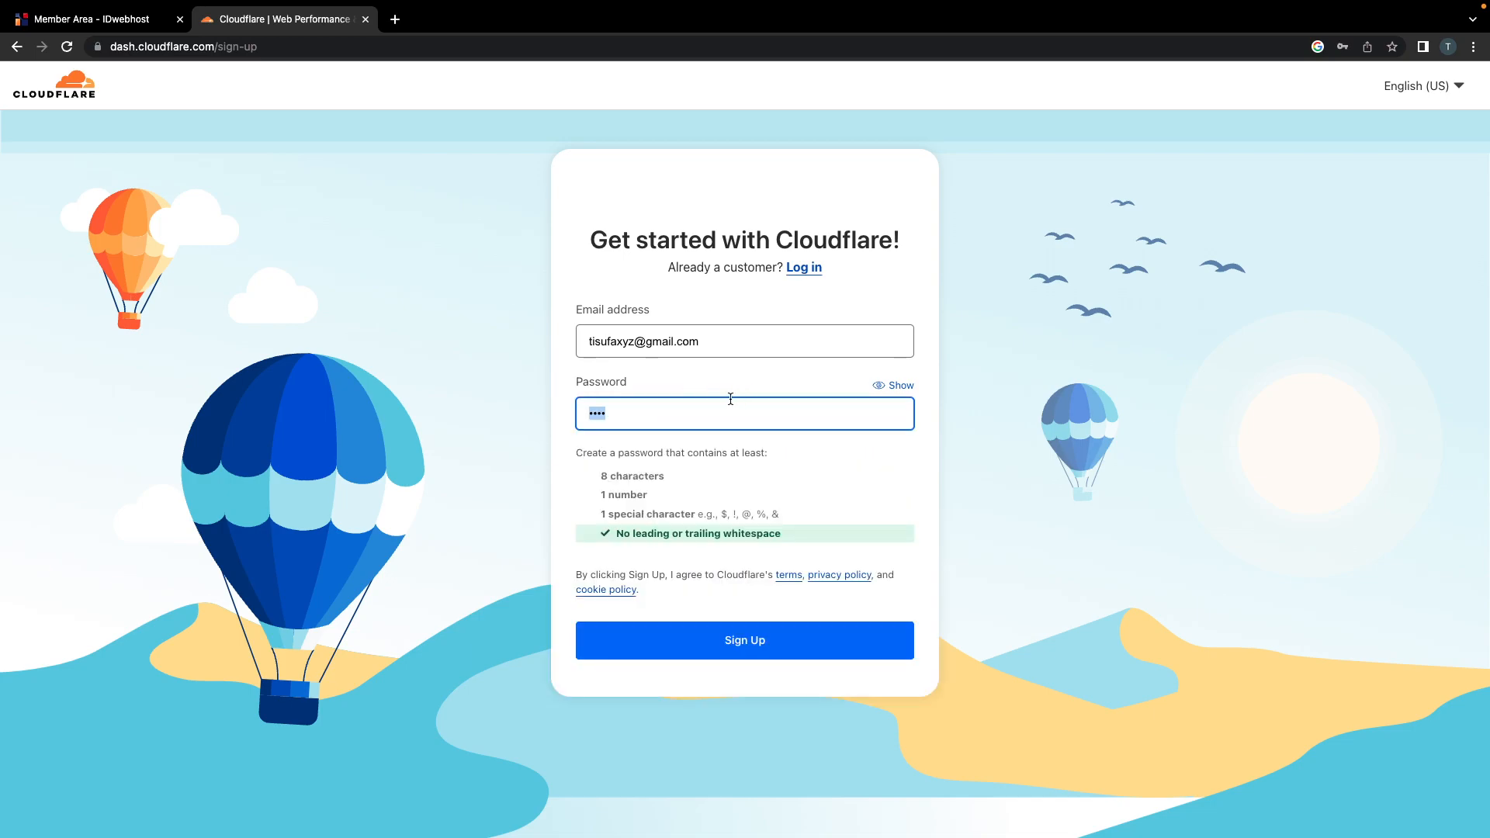
{"action": "type", "text": "••••••••"}
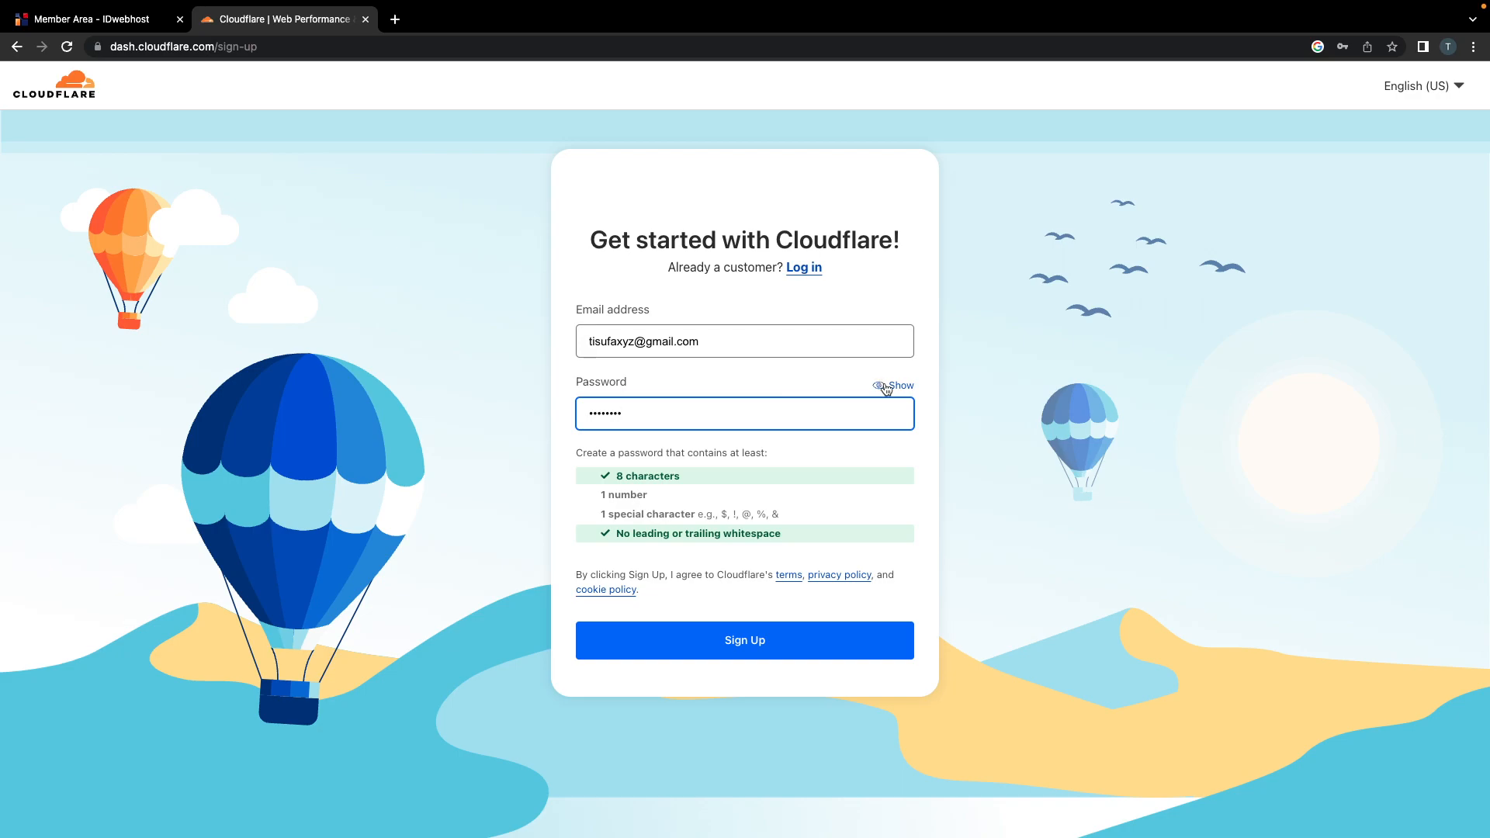
{"action": "left_click", "coordinate": [889, 388]}
{"action": "double_click", "coordinate": [629, 413]}
{"action": "left_click", "coordinate": [687, 419]}
{"action": "double_click", "coordinate": [607, 416]}
{"action": "left_click_drag", "start_coordinate": [619, 476], "coordinate": [675, 476]}
{"action": "left_click", "coordinate": [605, 497]}
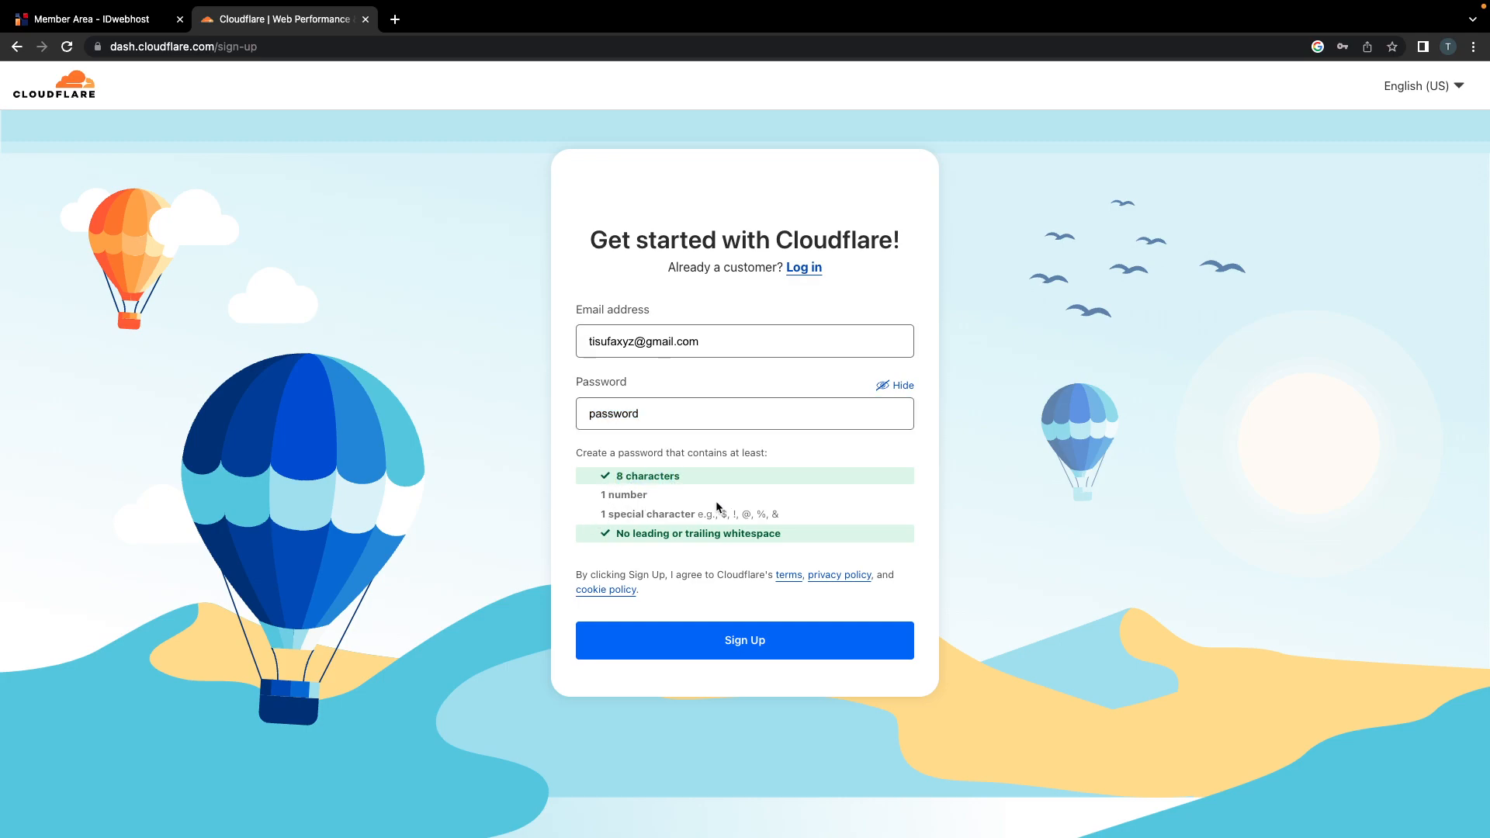
{"action": "left_click", "coordinate": [895, 385]}
Step: Retype a password meeting all requirements, sign up, and save the login in Chrome
{"action": "double_click", "coordinate": [658, 413]}
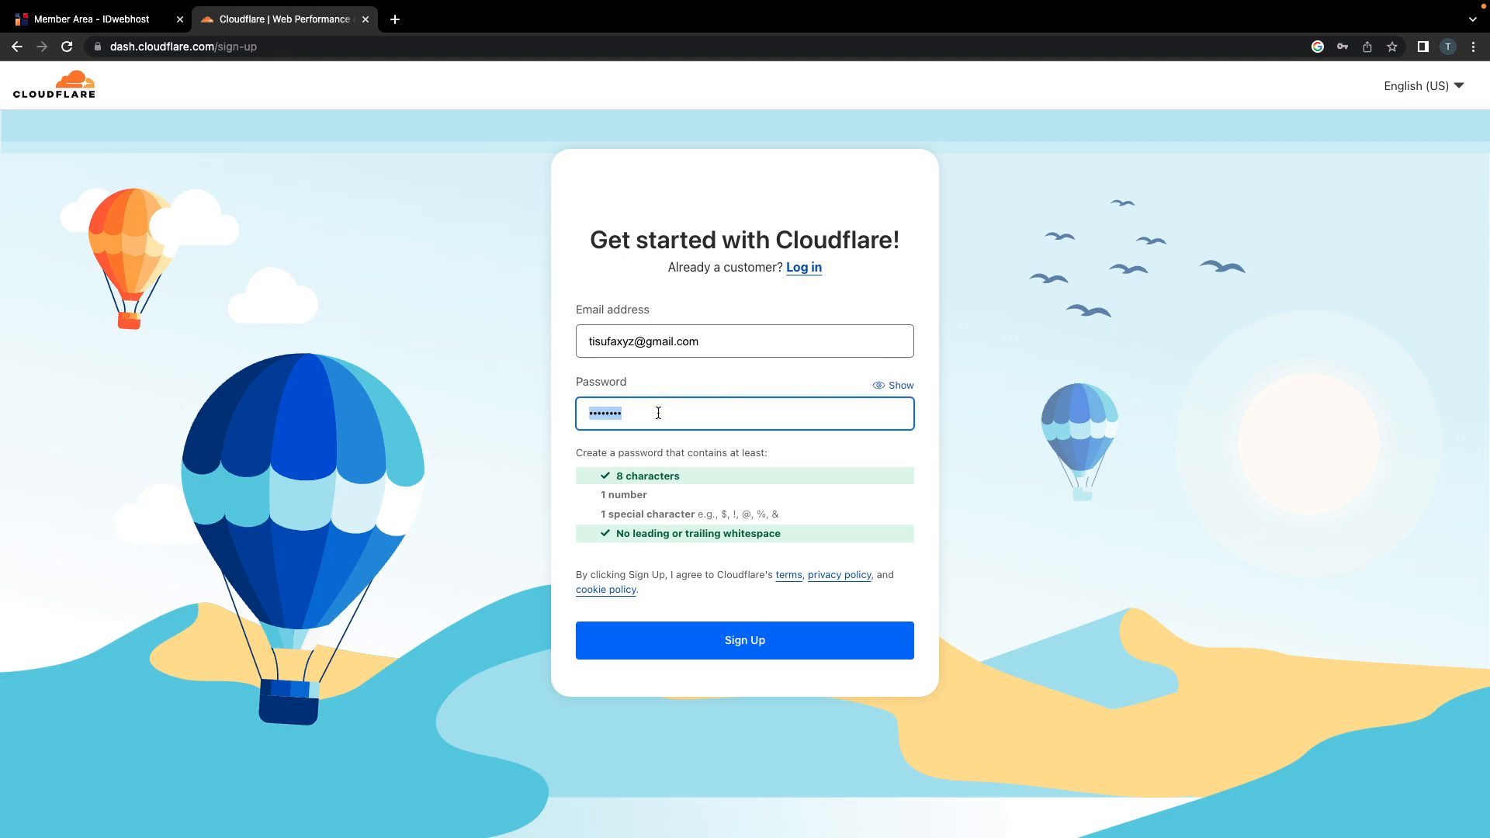
{"action": "type", "text": "•••••"}
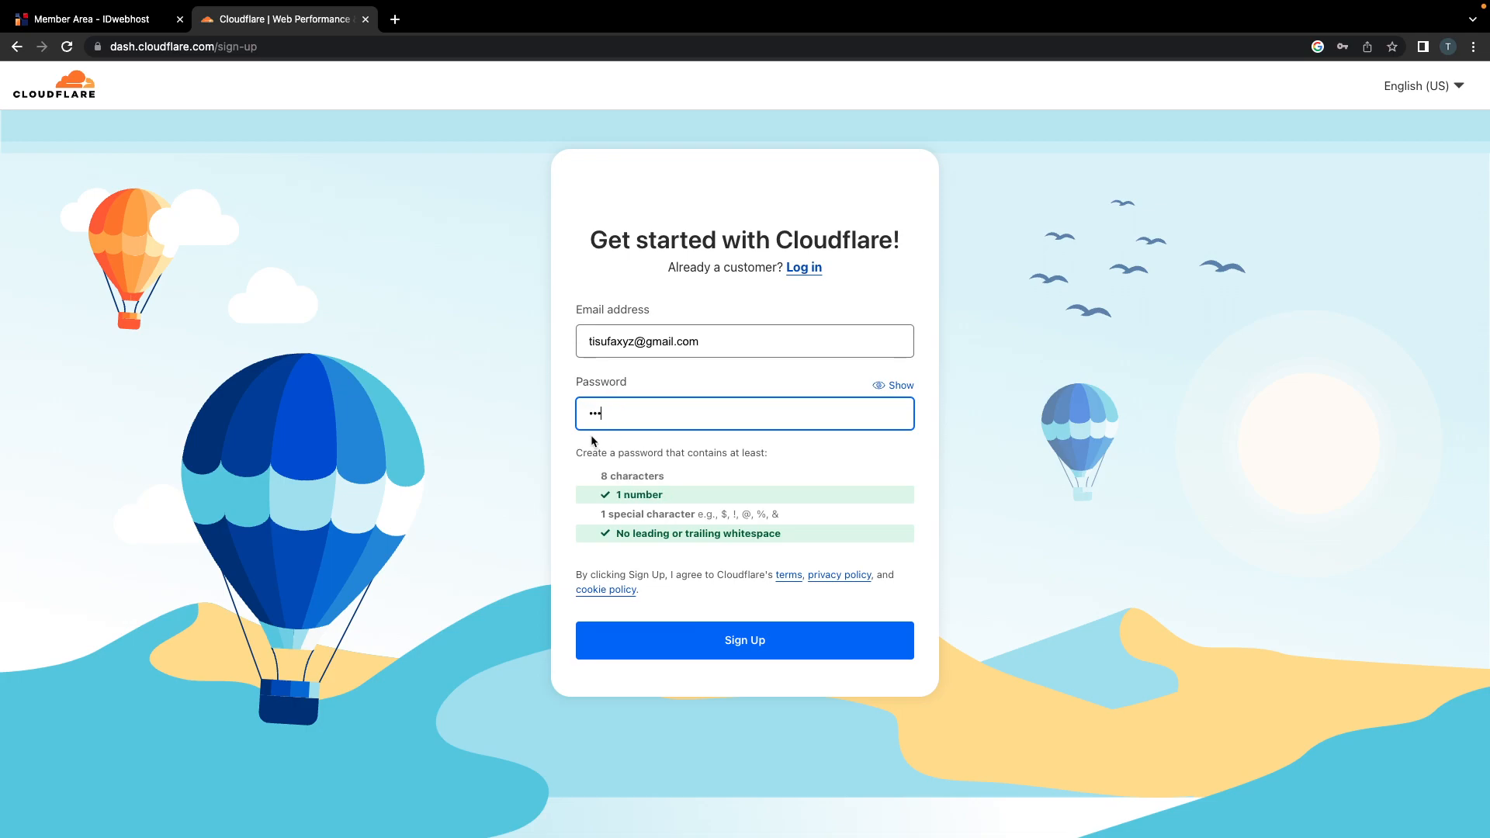
{"action": "double_click", "coordinate": [610, 426]}
{"action": "type", "text": "••••••••"}
{"action": "key", "text": "super+a"}
{"action": "type", "text": "••••••••••••"}
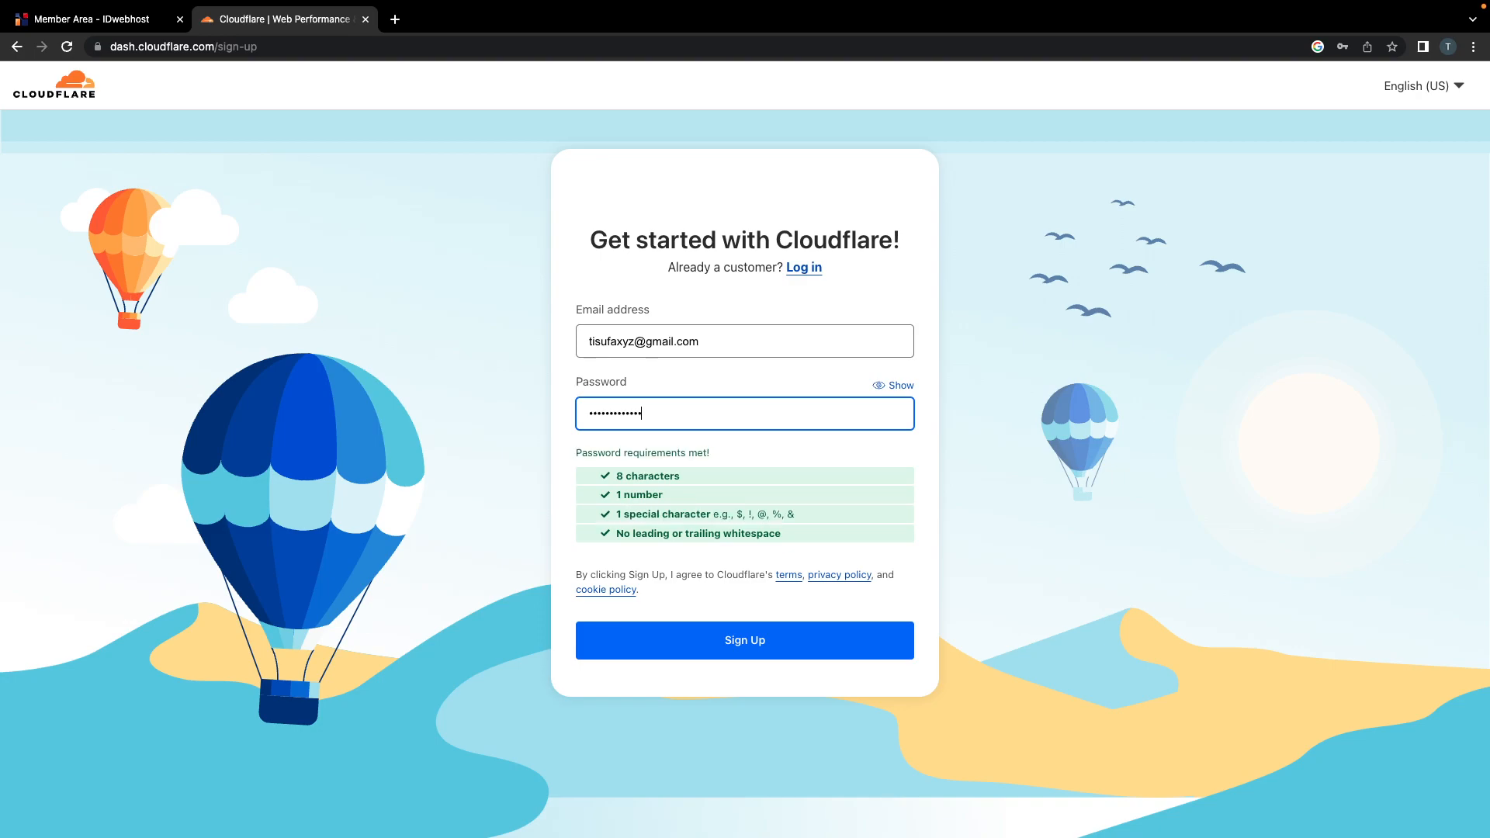
{"action": "left_click", "coordinate": [1092, 402]}
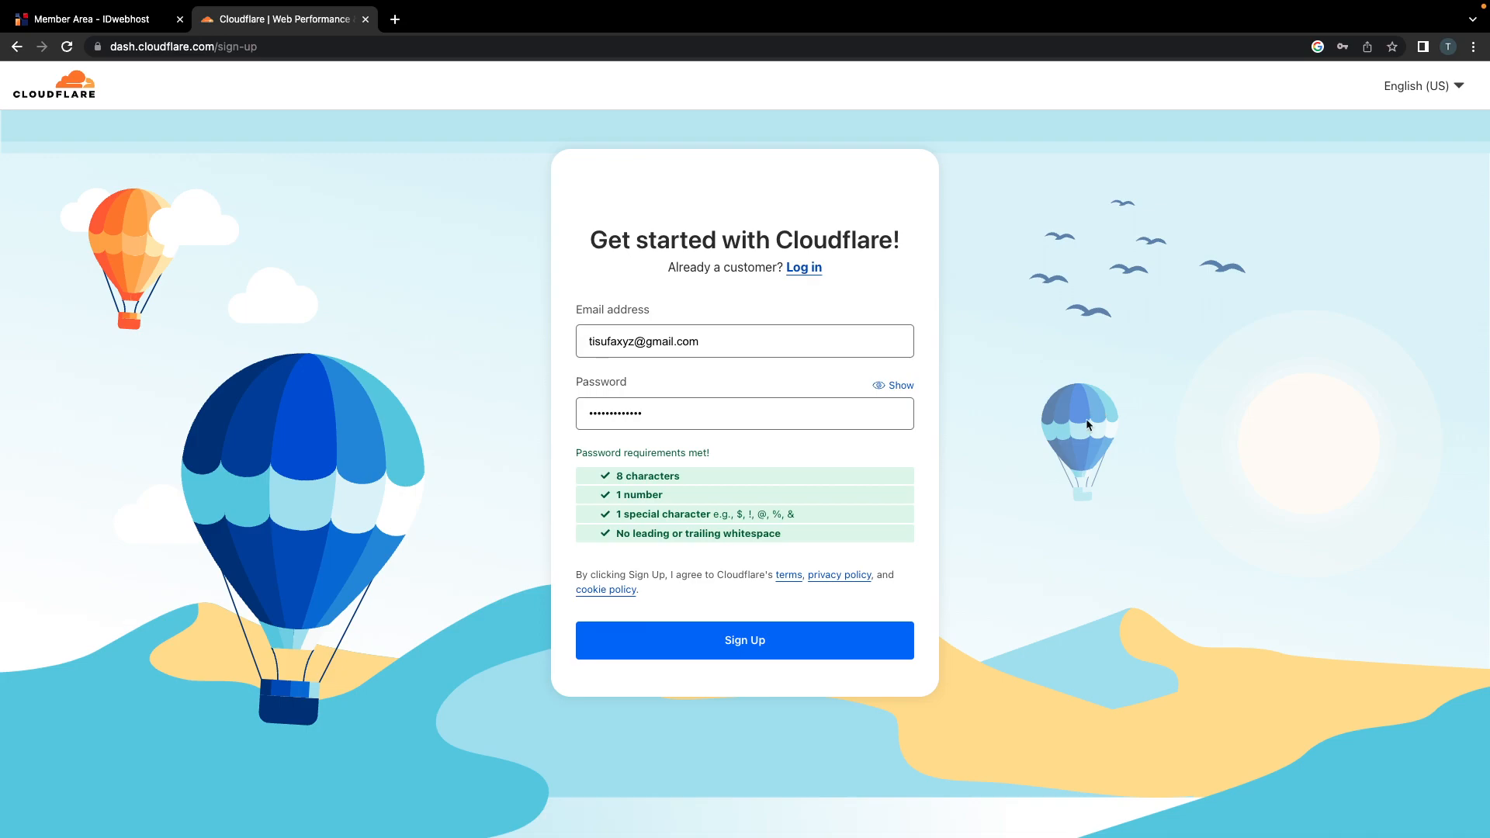
{"action": "left_click", "coordinate": [739, 643]}
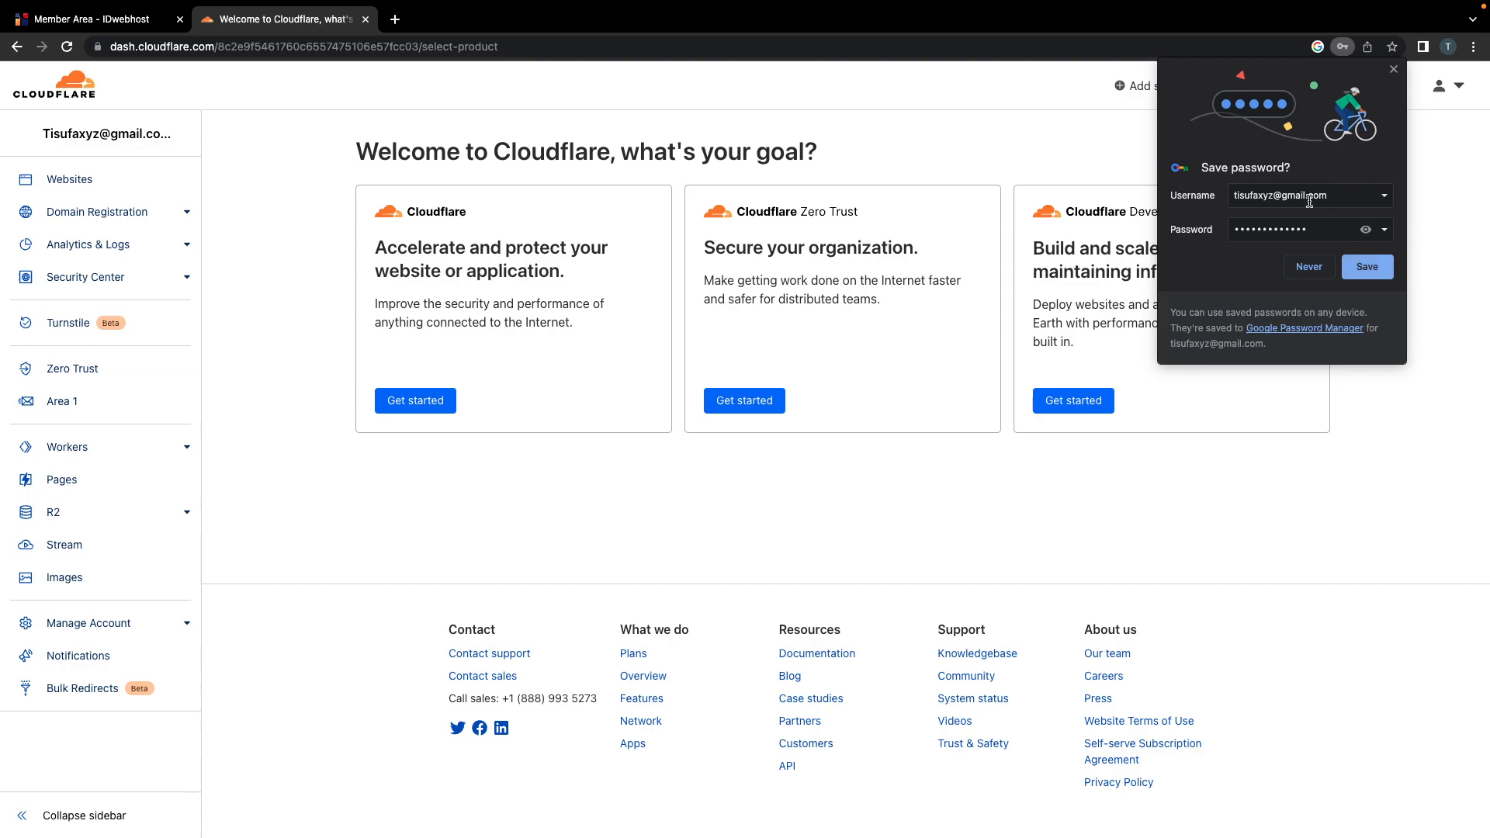
{"action": "left_click", "coordinate": [1364, 273]}
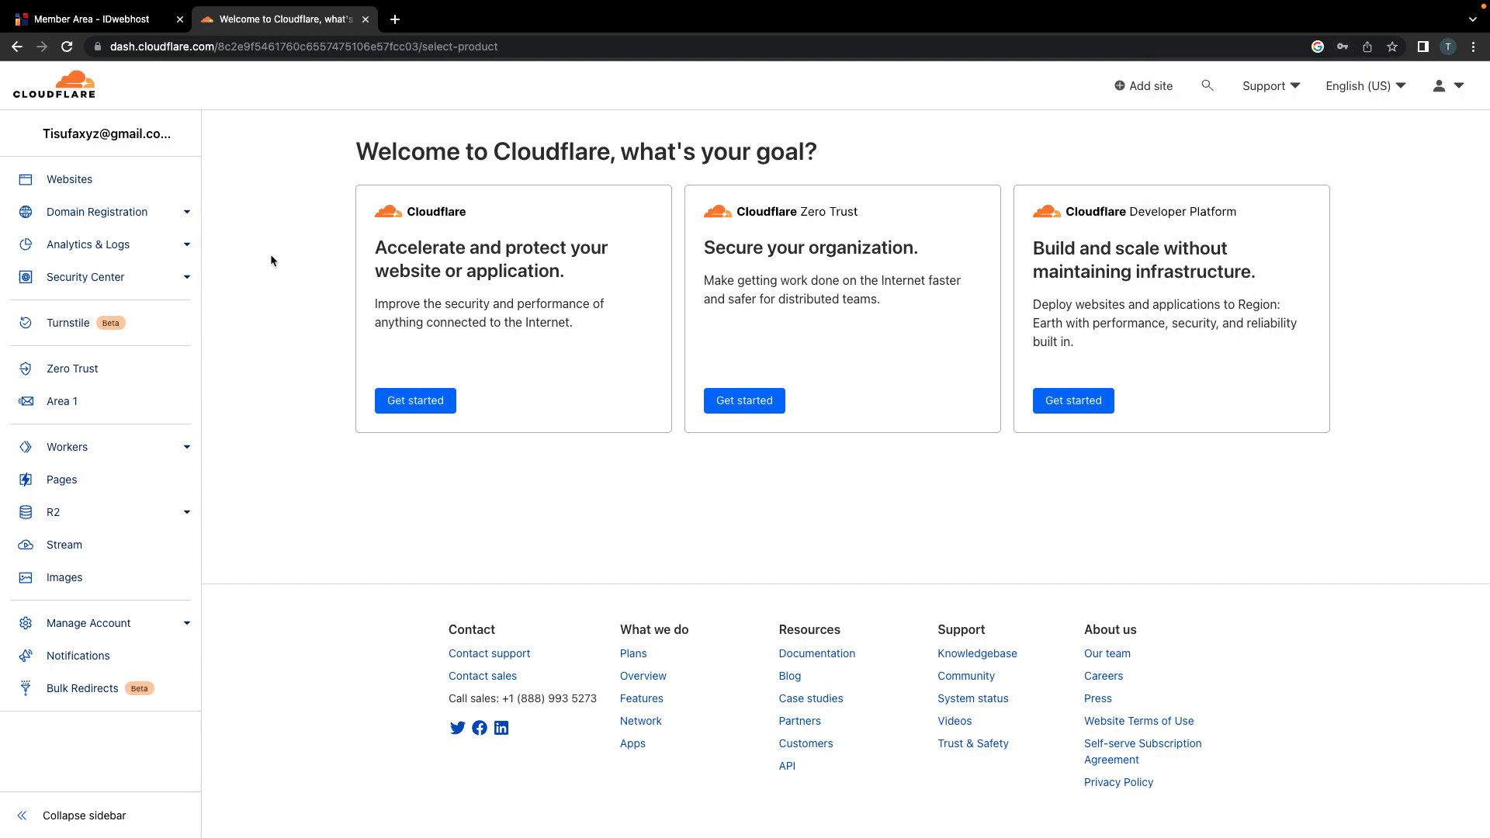
Step: Open Gmail in a new tab and follow the Cloudflare verification email's link
{"action": "left_click", "coordinate": [395, 19]}
{"action": "type", "text": "g"}
{"action": "key", "text": "Return"}
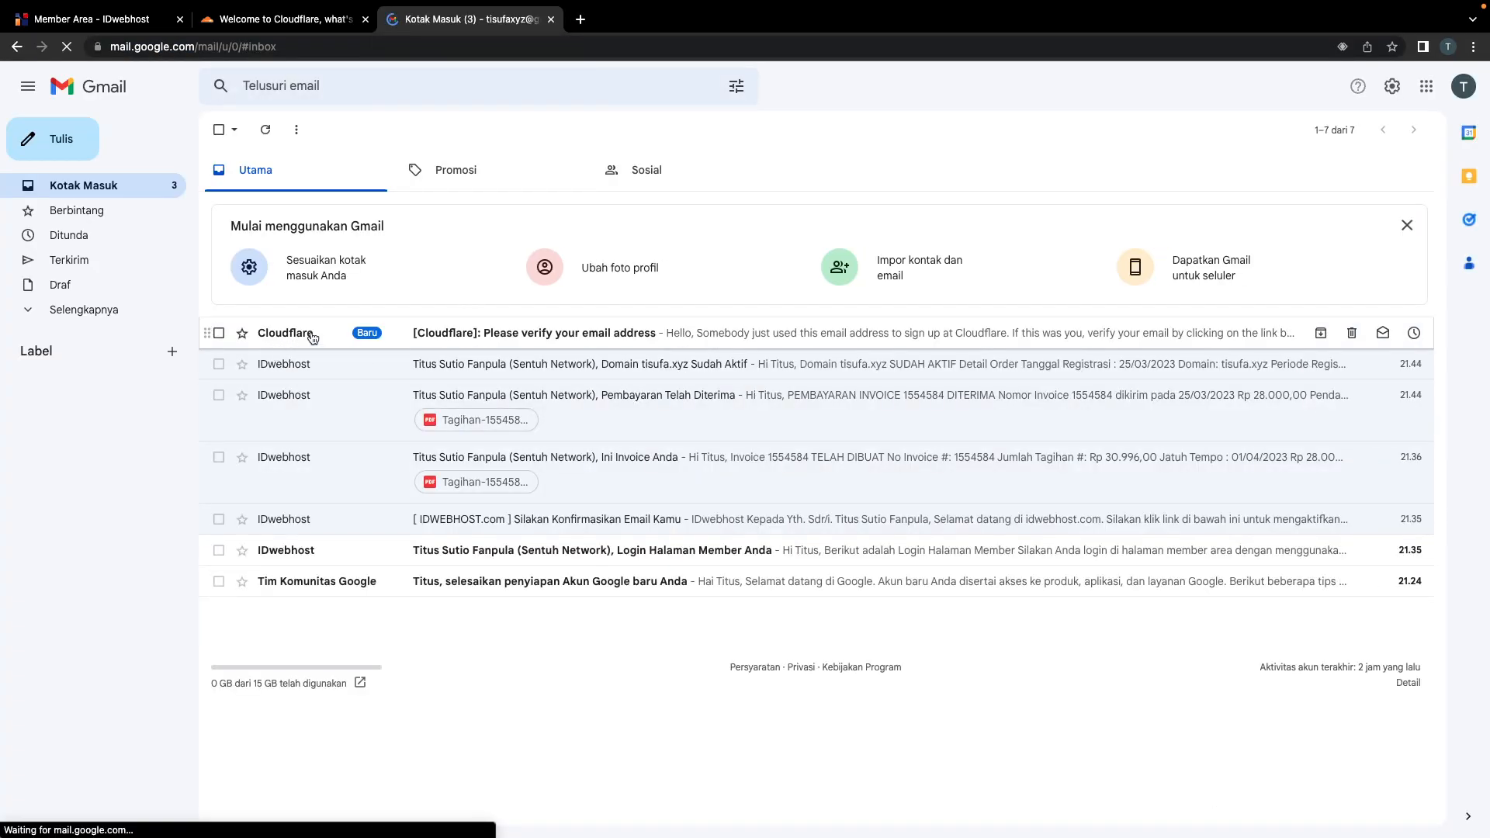
{"action": "left_click", "coordinate": [509, 334]}
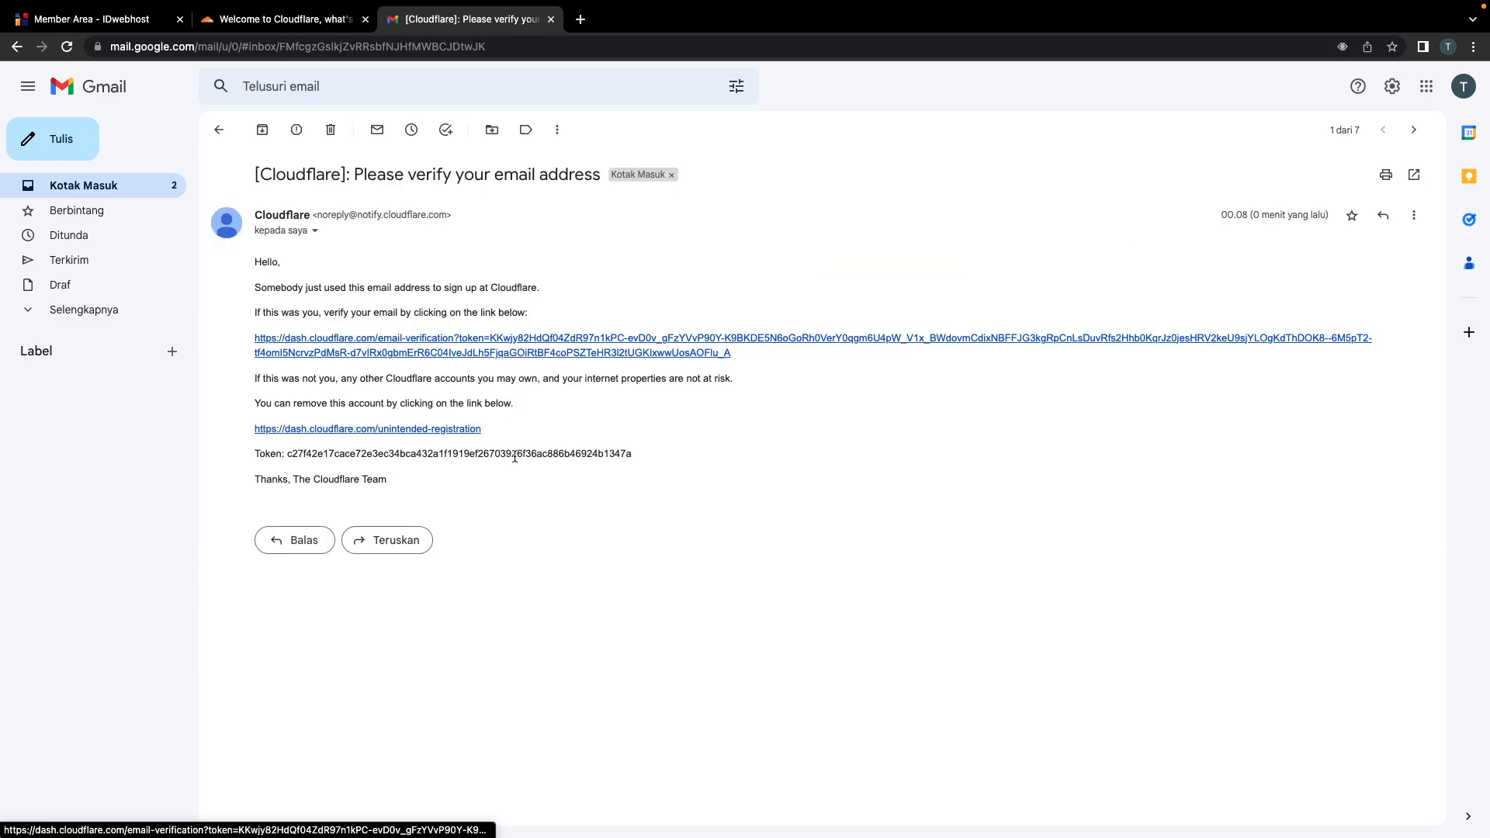
{"action": "left_click", "coordinate": [402, 354]}
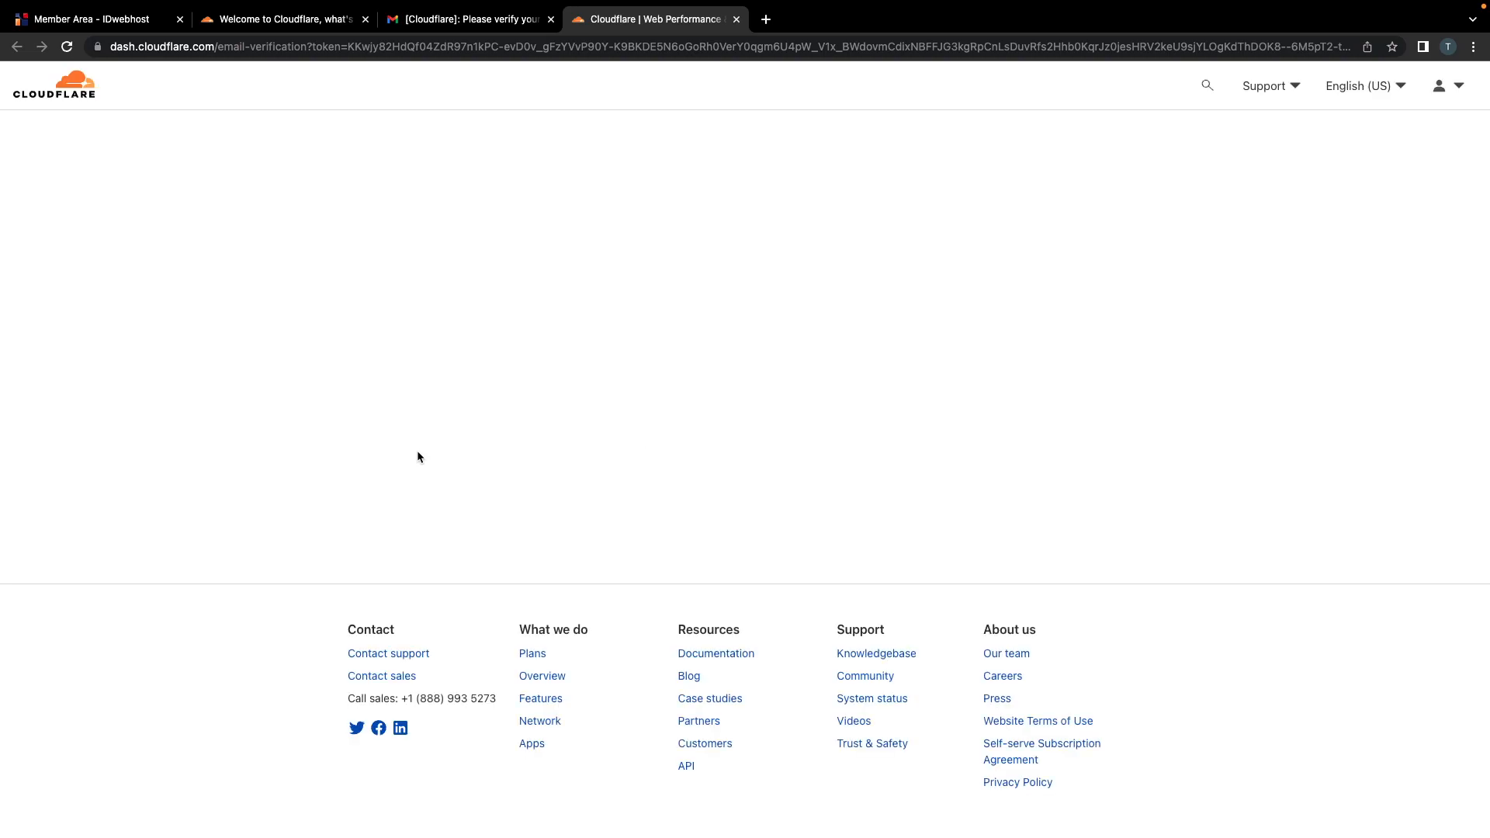
Step: Confirm the 'Your email address is now verified' message, then close the verification and Gmail tabs
{"action": "left_click_drag", "start_coordinate": [530, 234], "coordinate": [831, 223]}
{"action": "triple_click", "coordinate": [977, 226]}
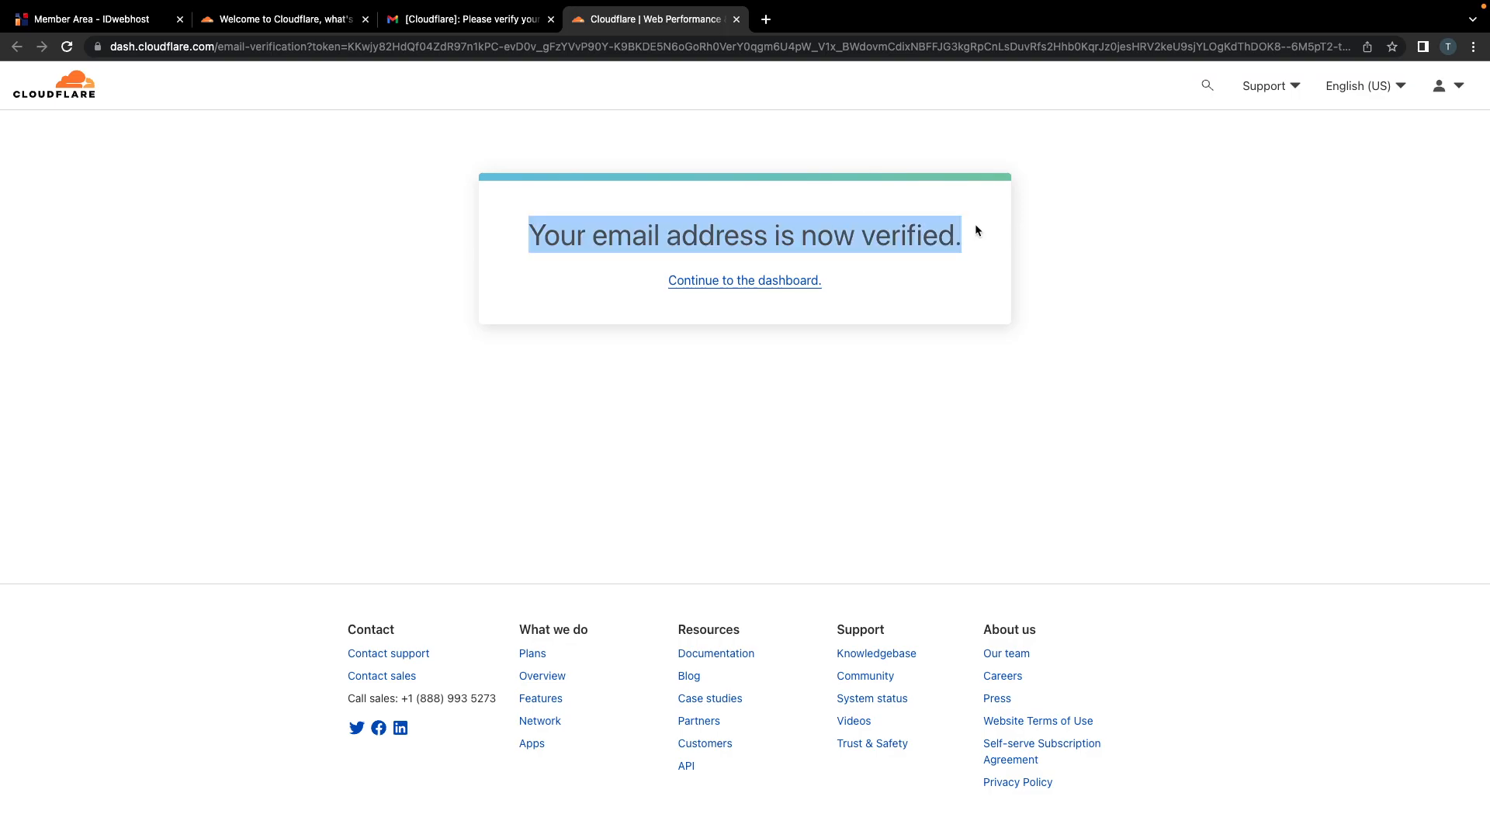
{"action": "left_click", "coordinate": [737, 19]}
{"action": "left_click", "coordinate": [551, 20]}
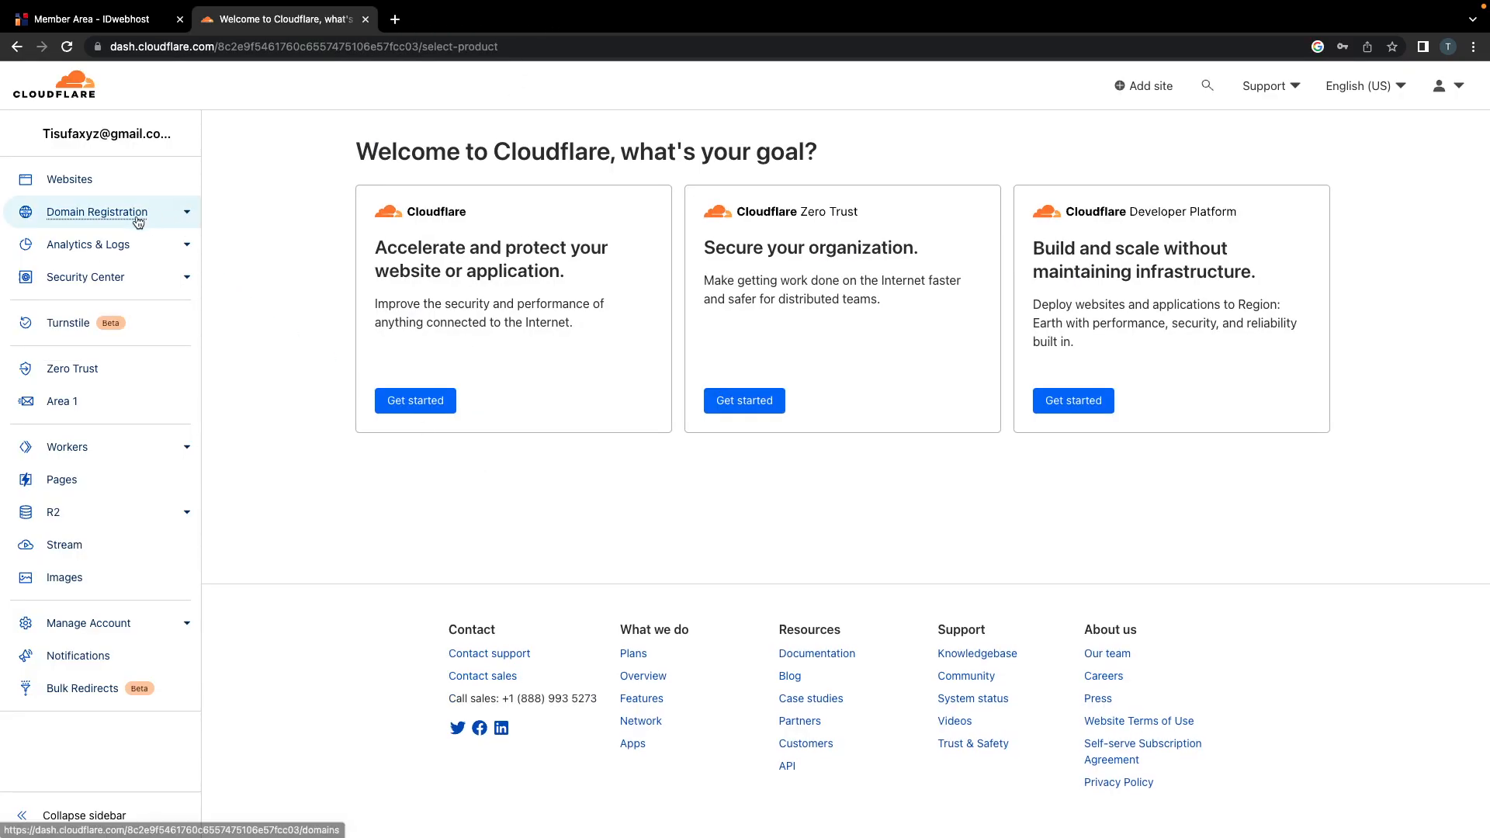
Step: Expand Domain Registration and open the Manage Domains page
{"action": "left_click", "coordinate": [186, 214]}
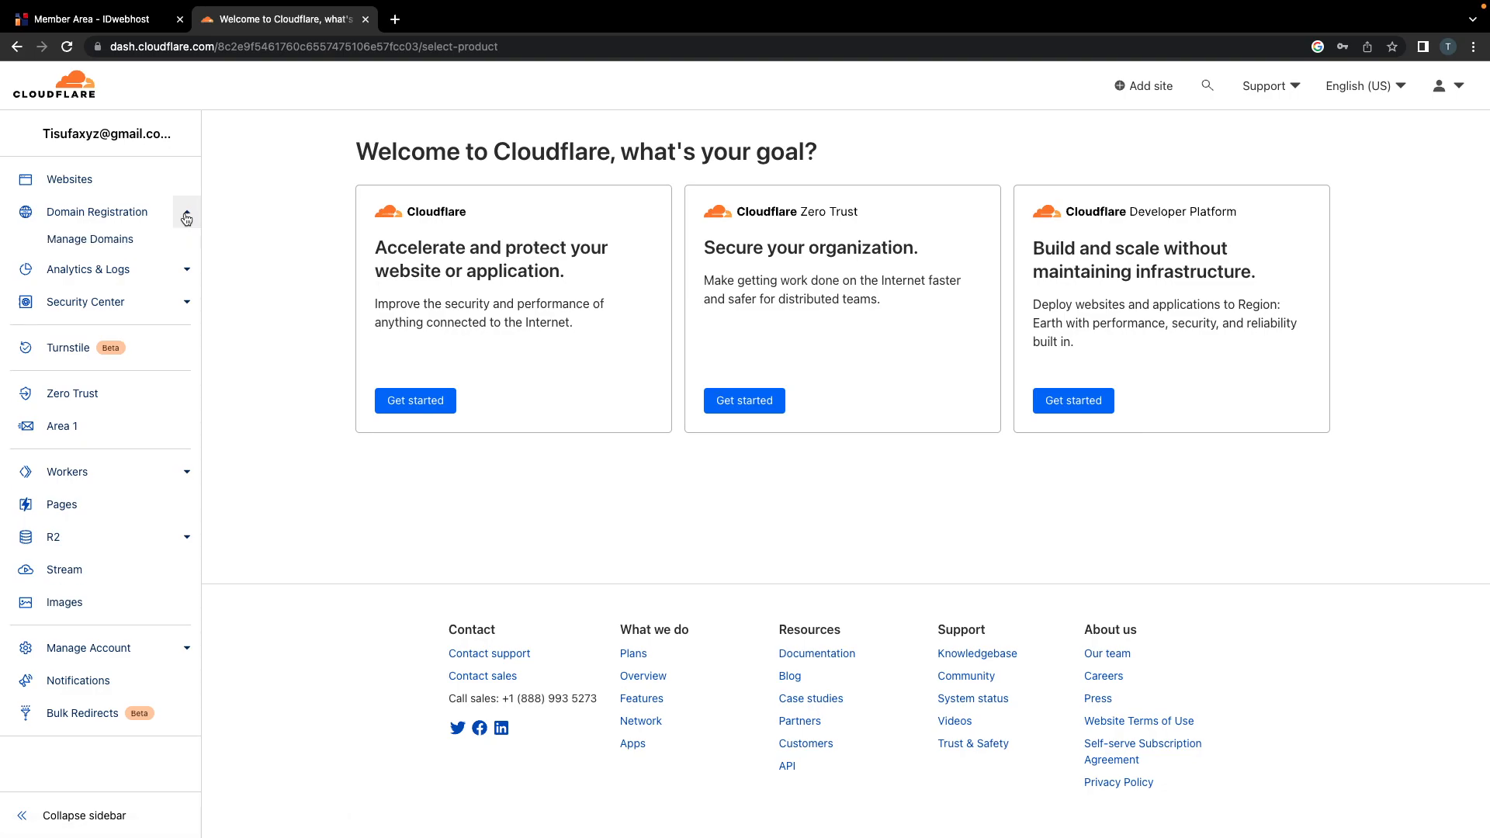
{"action": "left_click", "coordinate": [88, 246]}
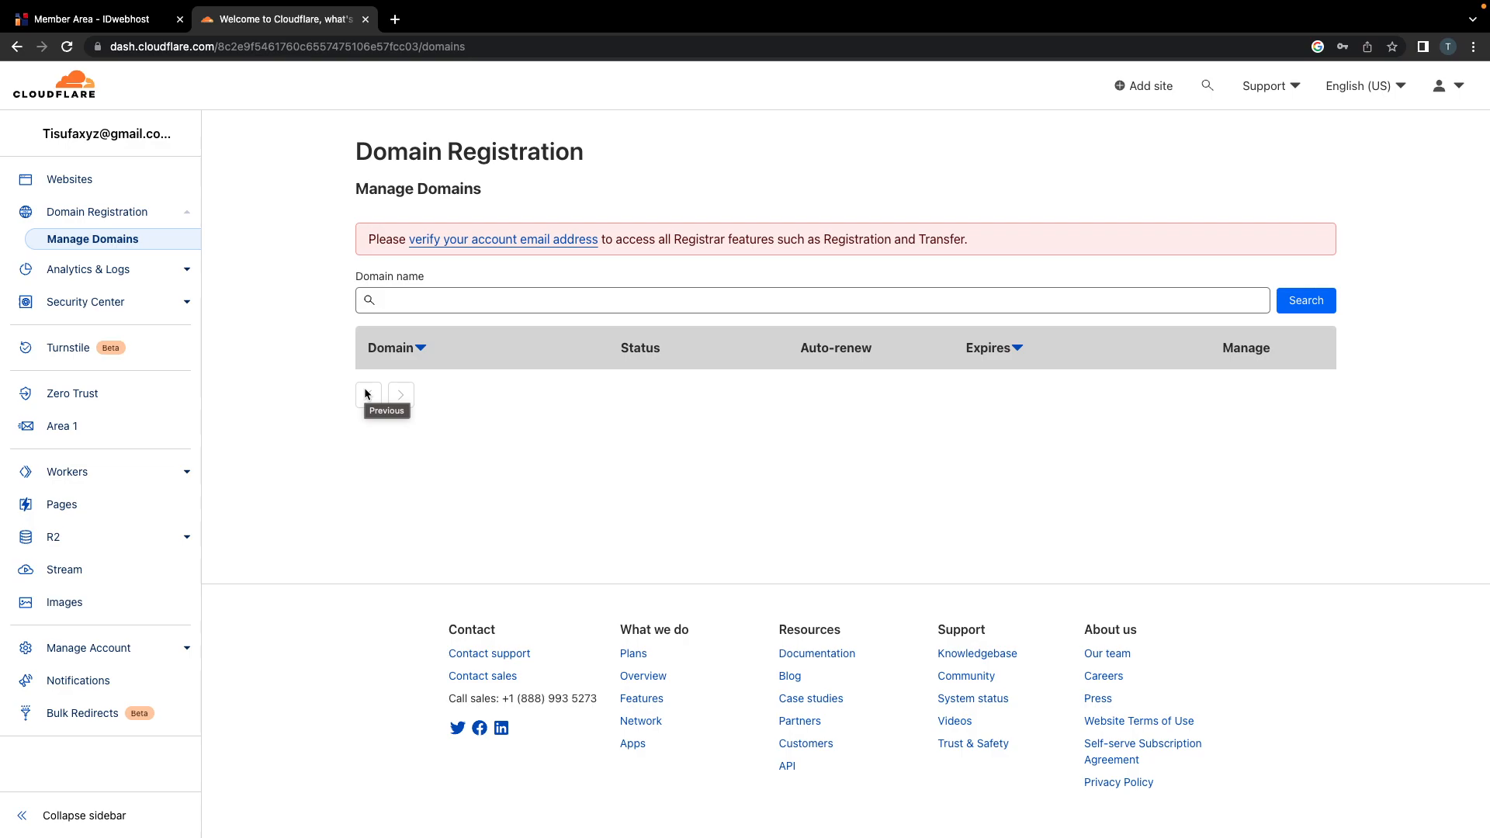
{"action": "key", "text": "super+r"}
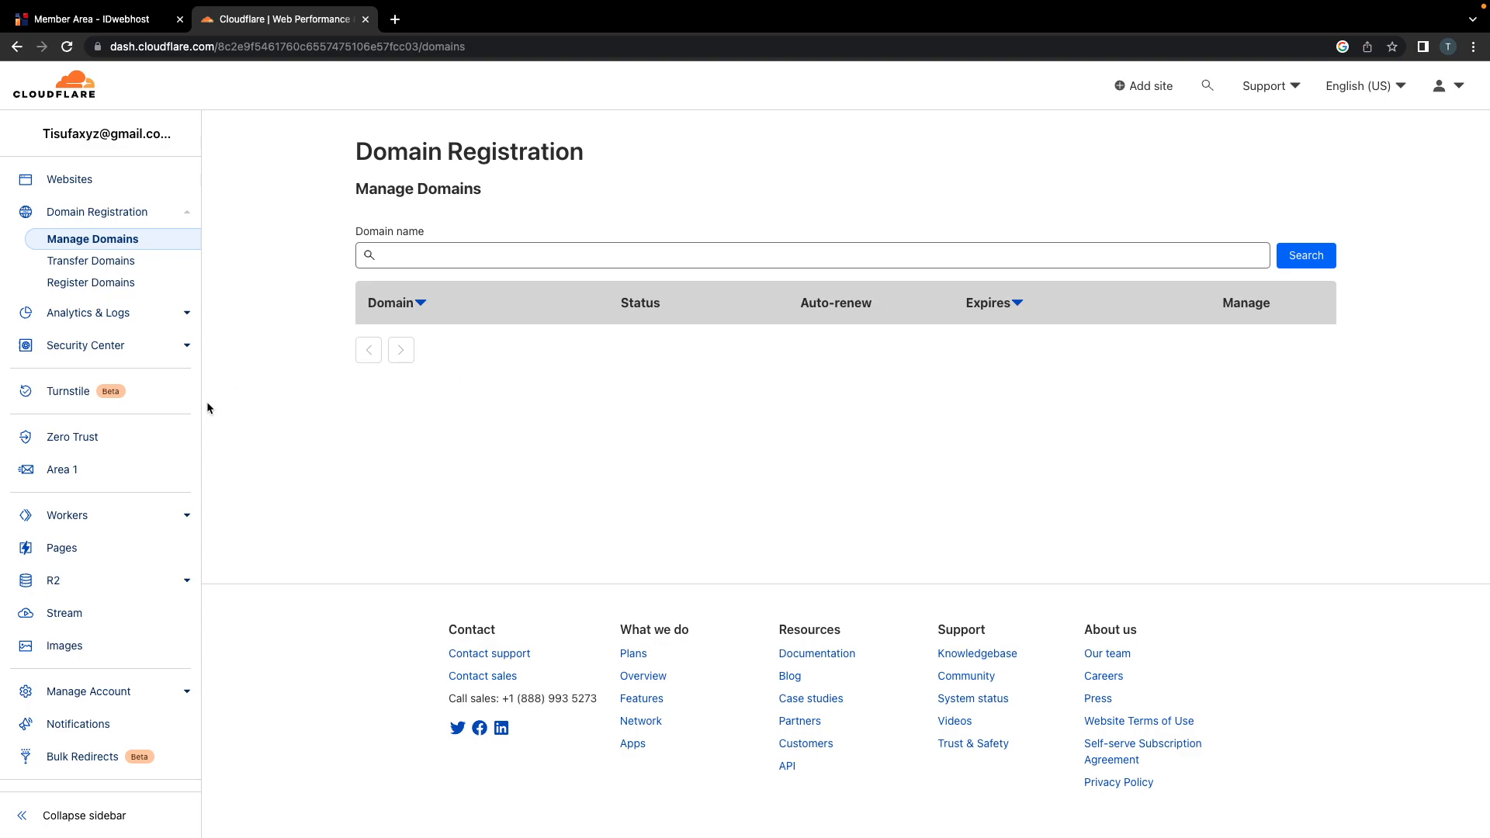
{"action": "left_click", "coordinate": [81, 183]}
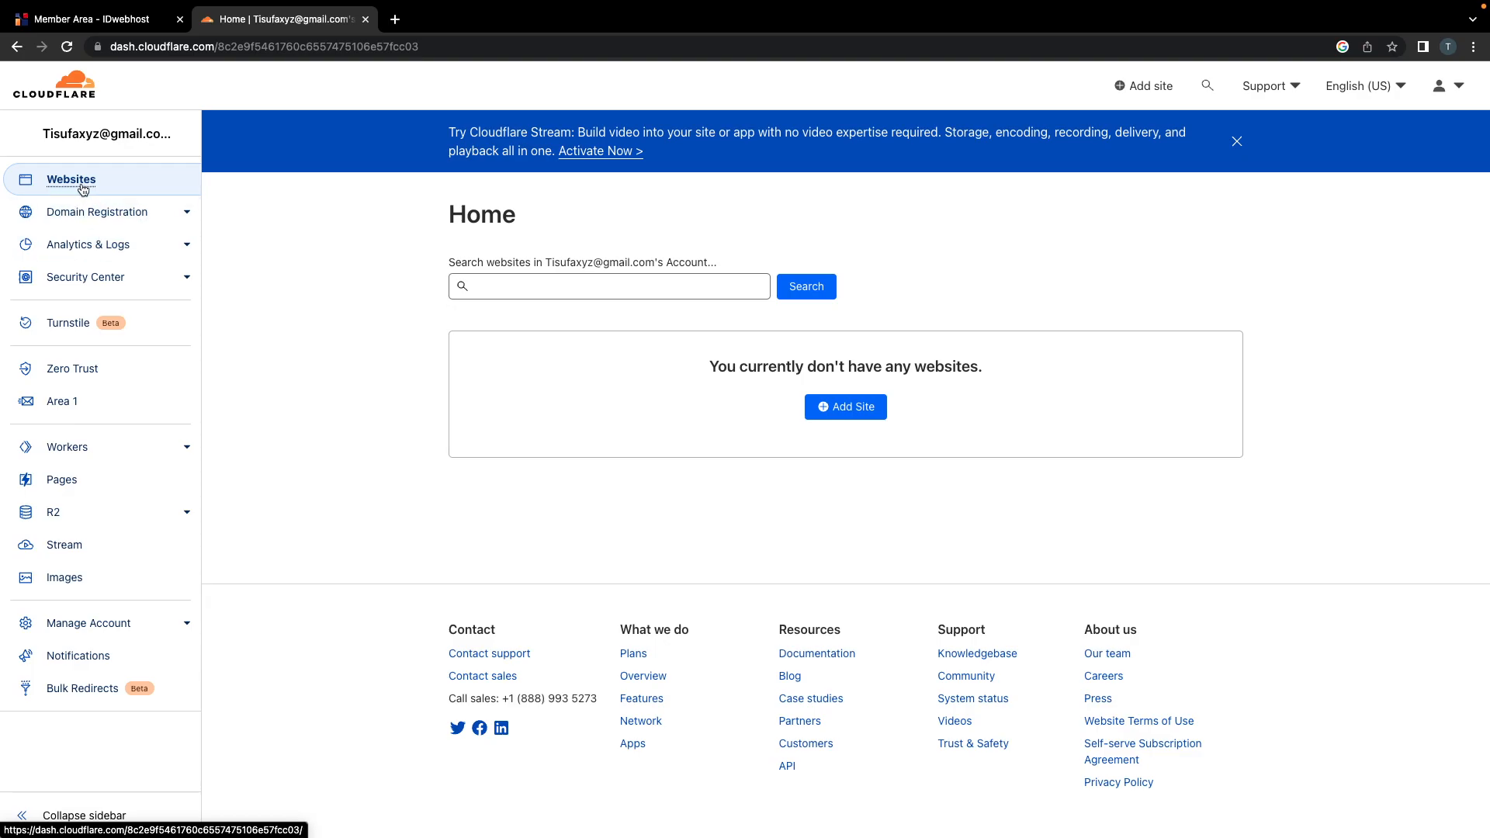
{"action": "left_click", "coordinate": [107, 214]}
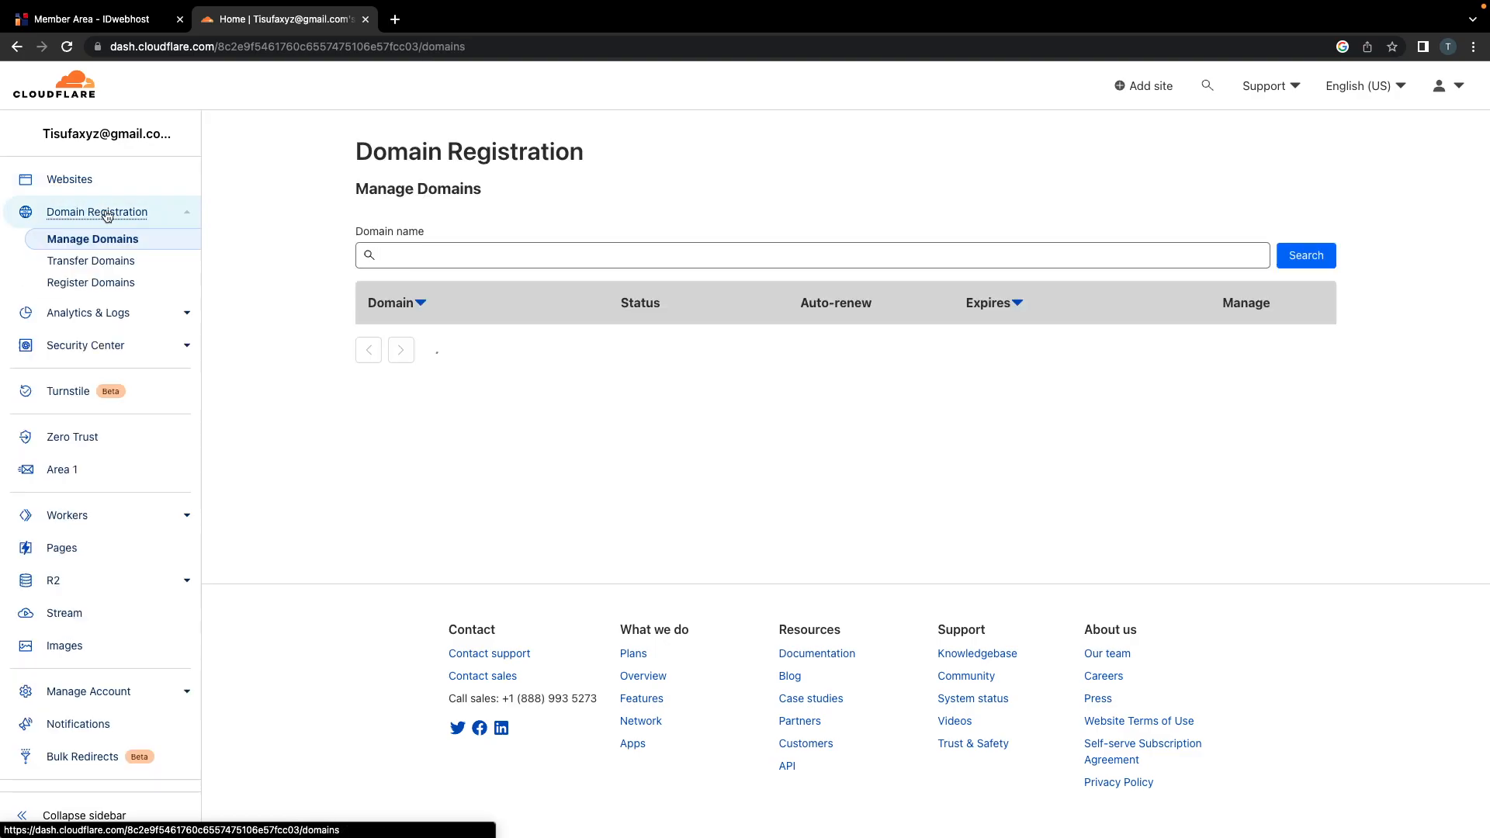
Step: Try domain searches for example.com and kahdkahdkhakda.com, then clear the search field
{"action": "left_click", "coordinate": [499, 258]}
{"action": "type", "text": "example.com"}
{"action": "key", "text": "ctrl+a"}
{"action": "key", "text": "BackSpace"}
{"action": "type", "text": "kahdkahdkhakda.com"}
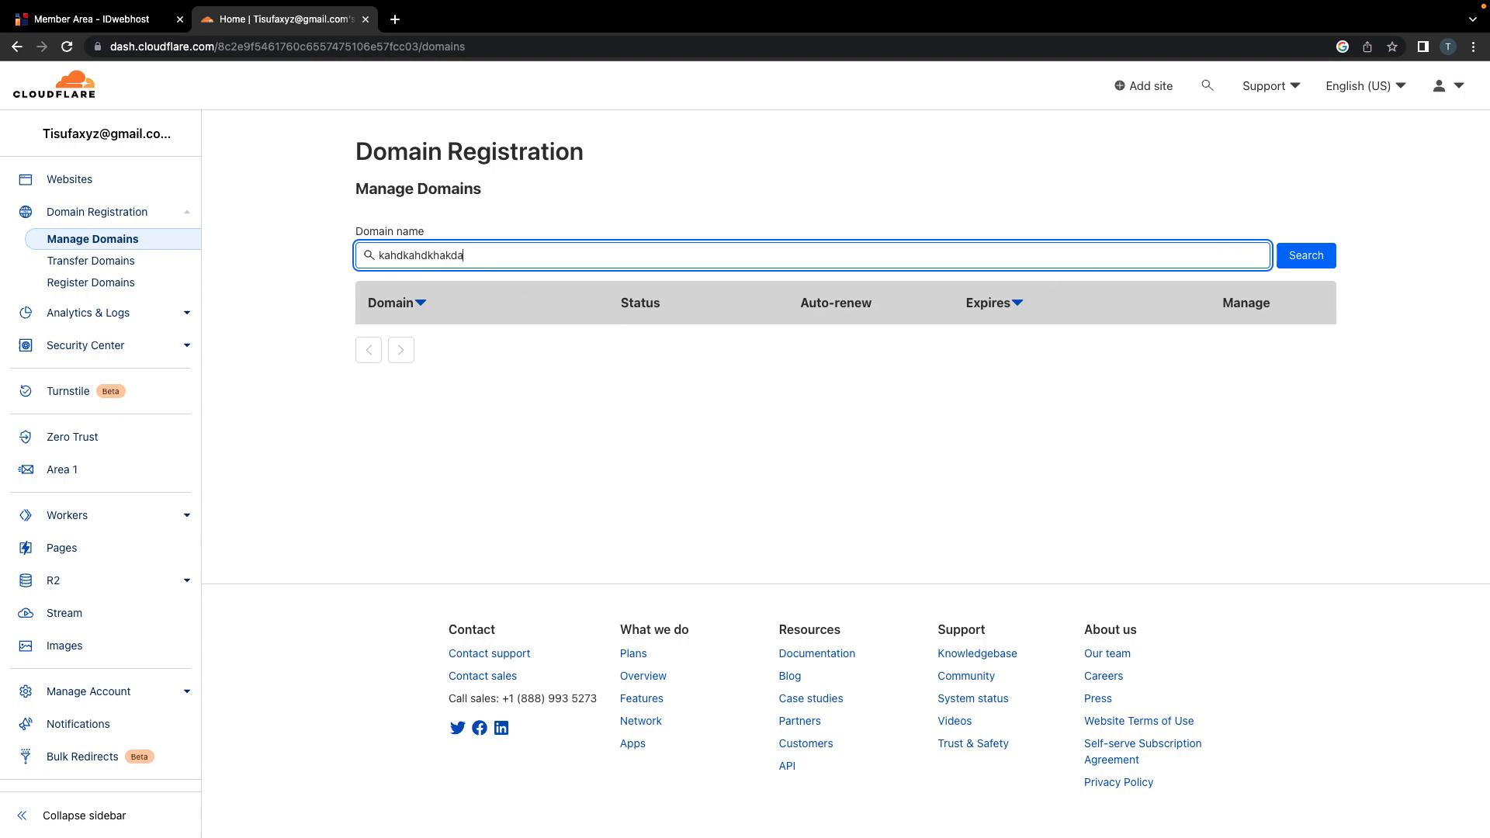
{"action": "left_click", "coordinate": [1294, 254]}
{"action": "left_click", "coordinate": [846, 266]}
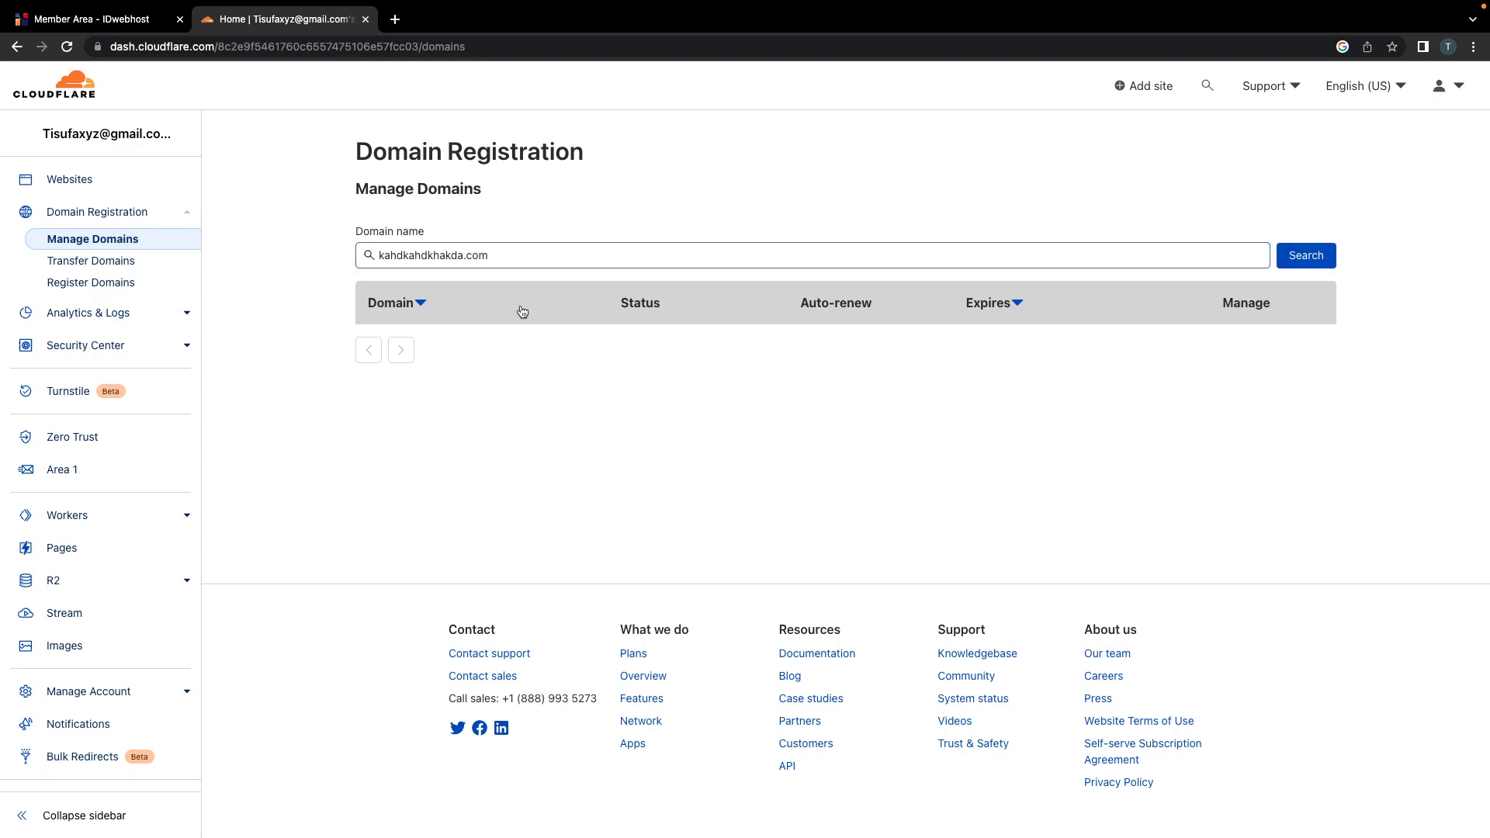
{"action": "left_click_drag", "start_coordinate": [524, 262], "coordinate": [316, 264]}
{"action": "key", "text": "BackSpace"}
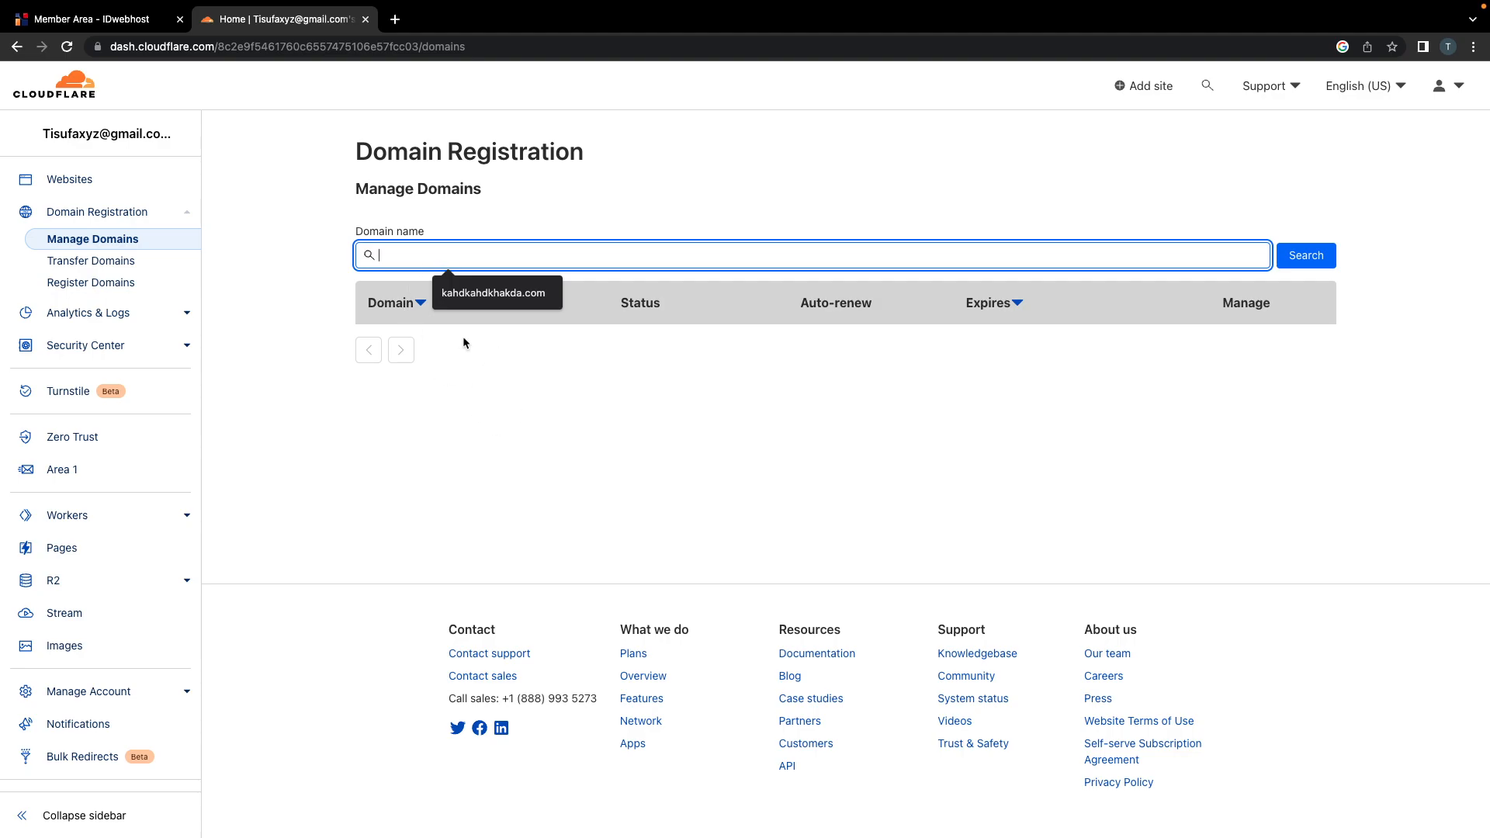
Step: Try test text in Register Domains' Find a domain field, then start a 'cloudflare payme' search in a new tab
{"action": "left_click", "coordinate": [90, 284]}
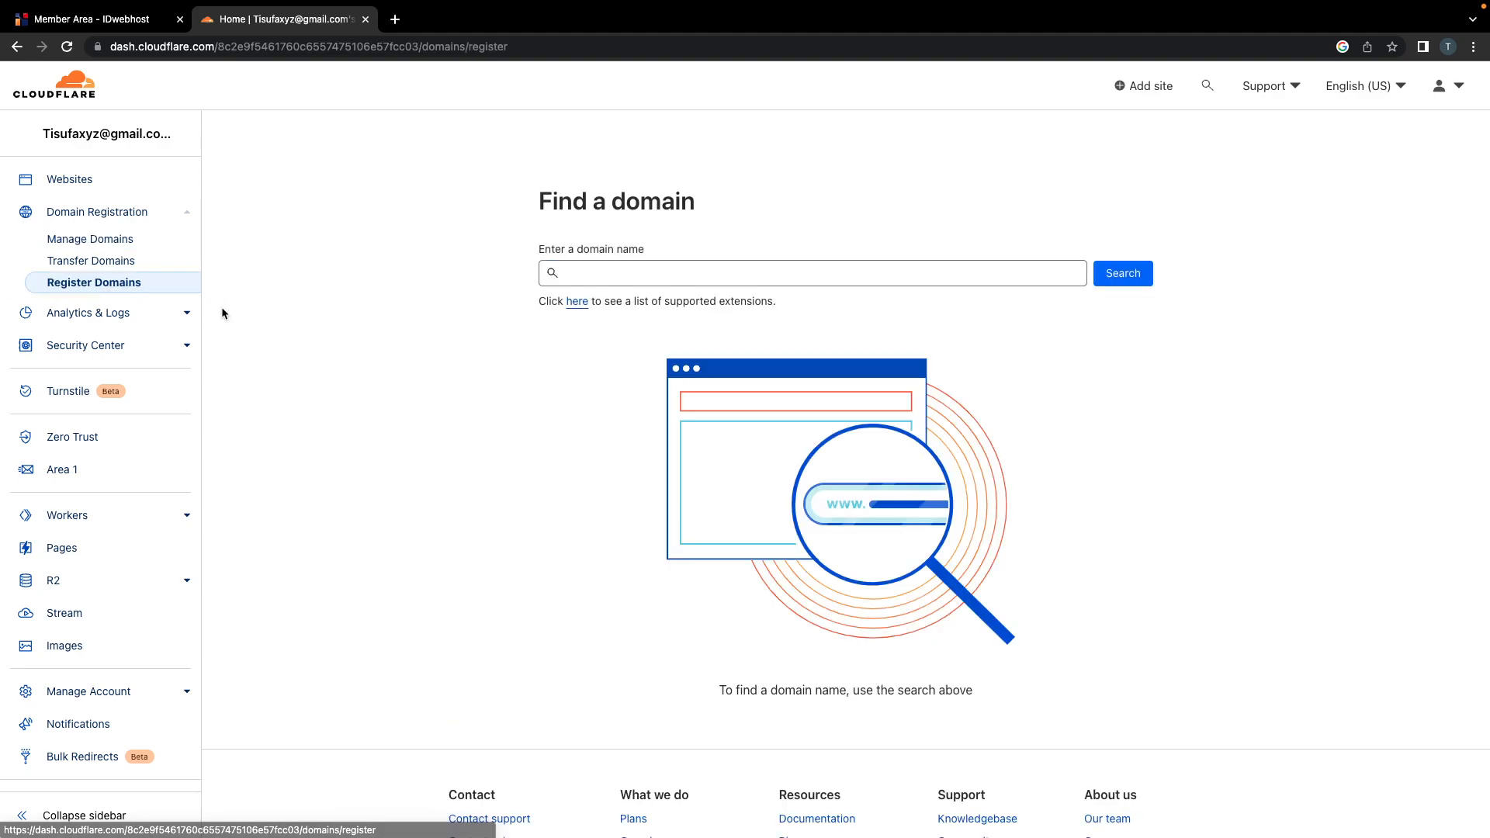
{"action": "left_click", "coordinate": [592, 273]}
{"action": "type", "text": "tosifa"}
{"action": "key", "text": "ctrl+a"}
{"action": "type", "text": "ladjlajdlaj"}
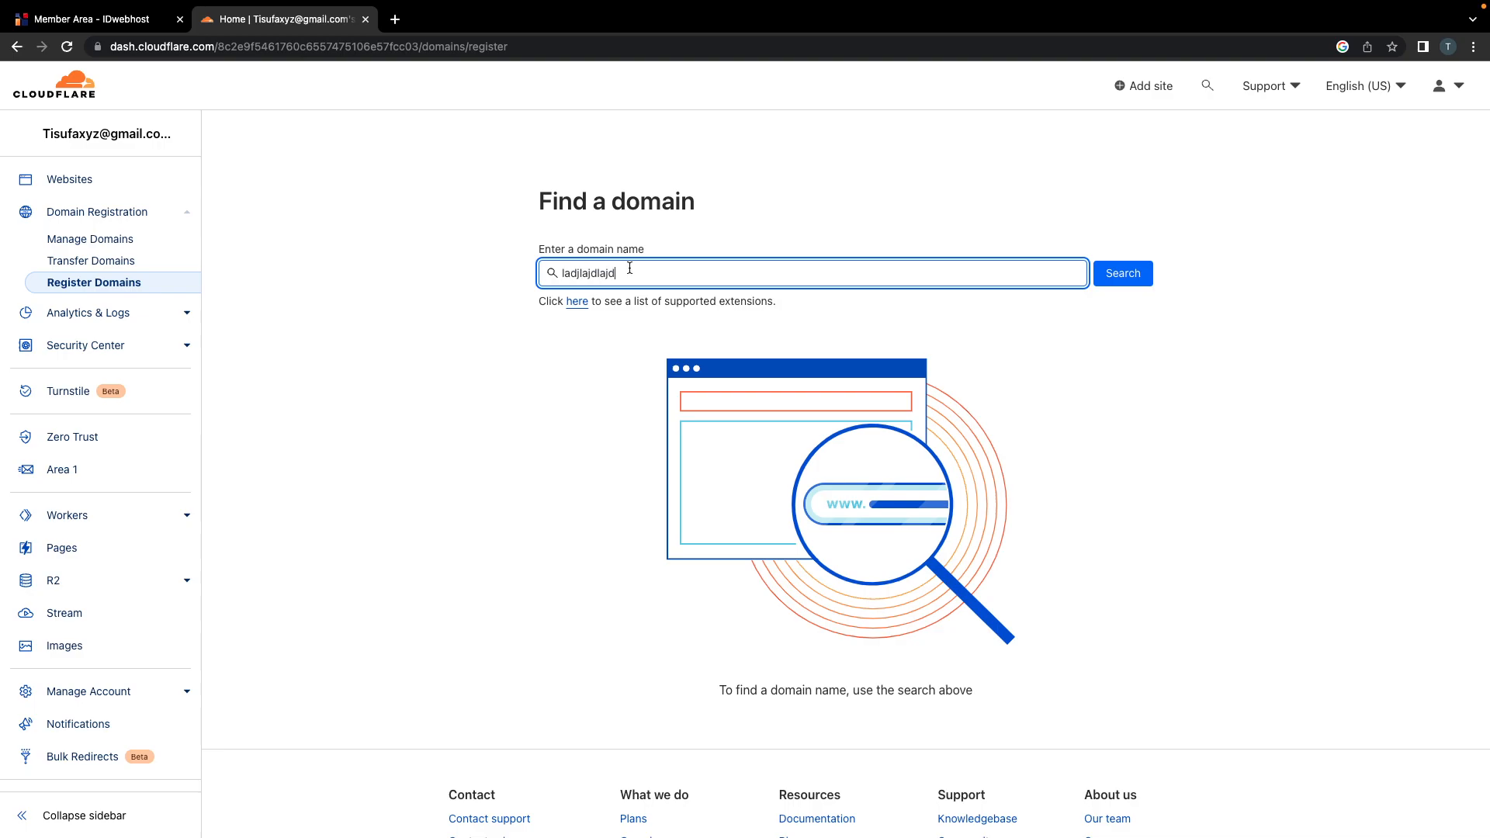
{"action": "left_click", "coordinate": [395, 18]}
{"action": "type", "text": "cloudflare pay"}
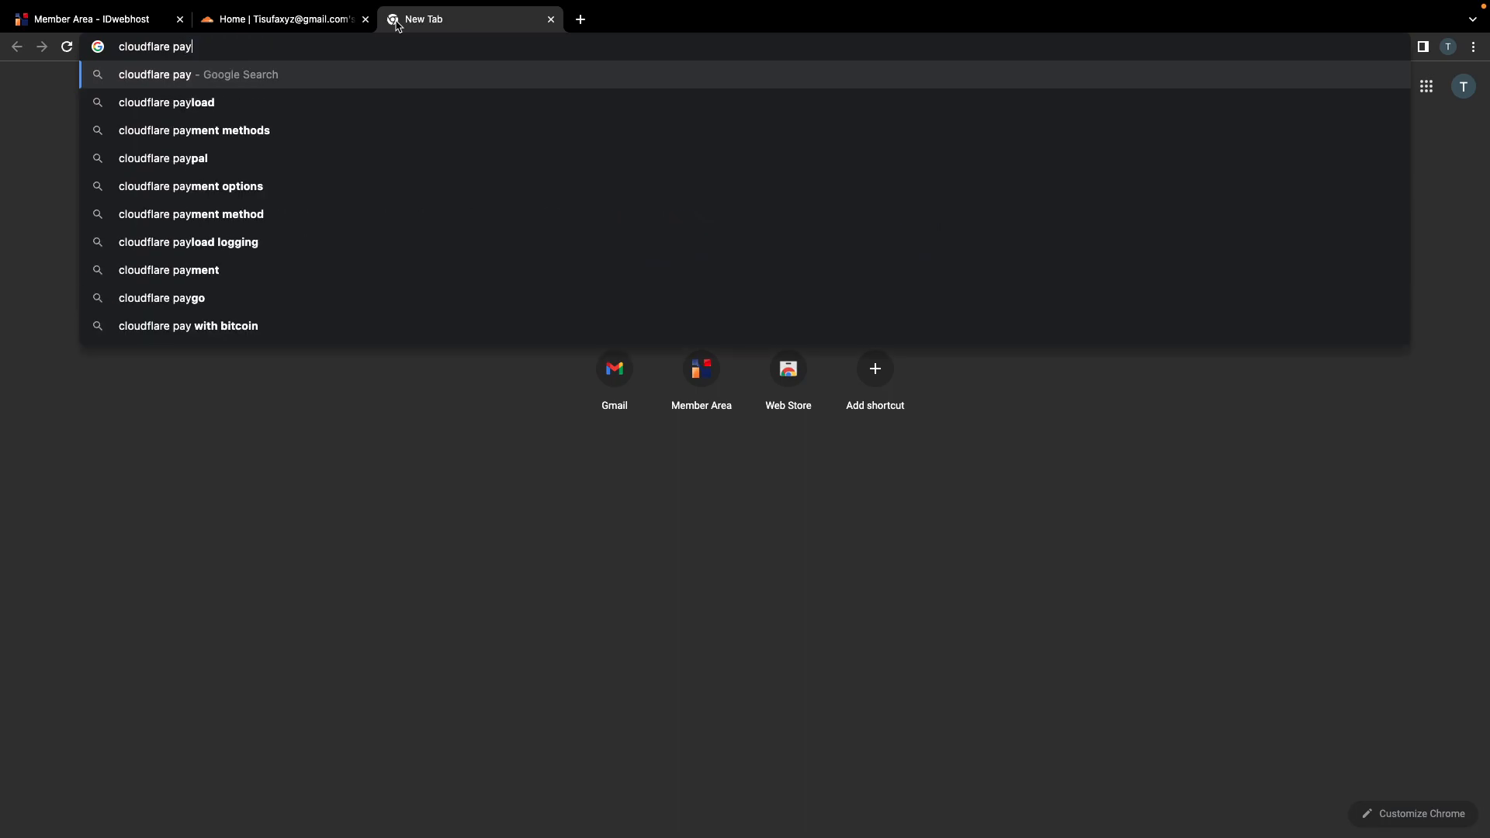
{"action": "type", "text": "me"}
Step: Search 'cloudflare payment methods', note MasterCard, UnionPay and PayPal are accepted, then close the tab
{"action": "key", "text": "Down"}
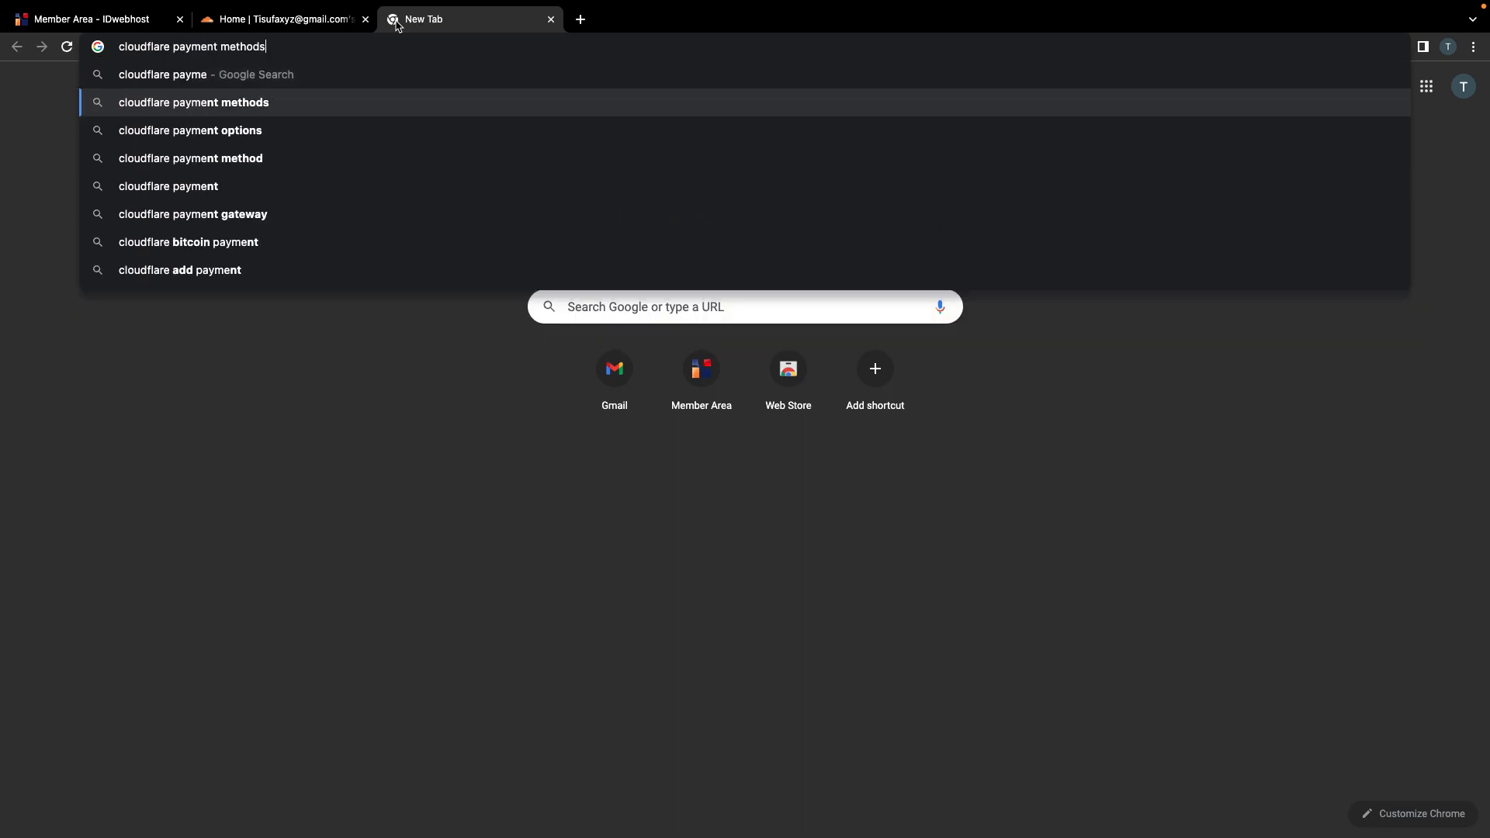
{"action": "key", "text": "Return"}
{"action": "left_click", "coordinate": [302, 270]}
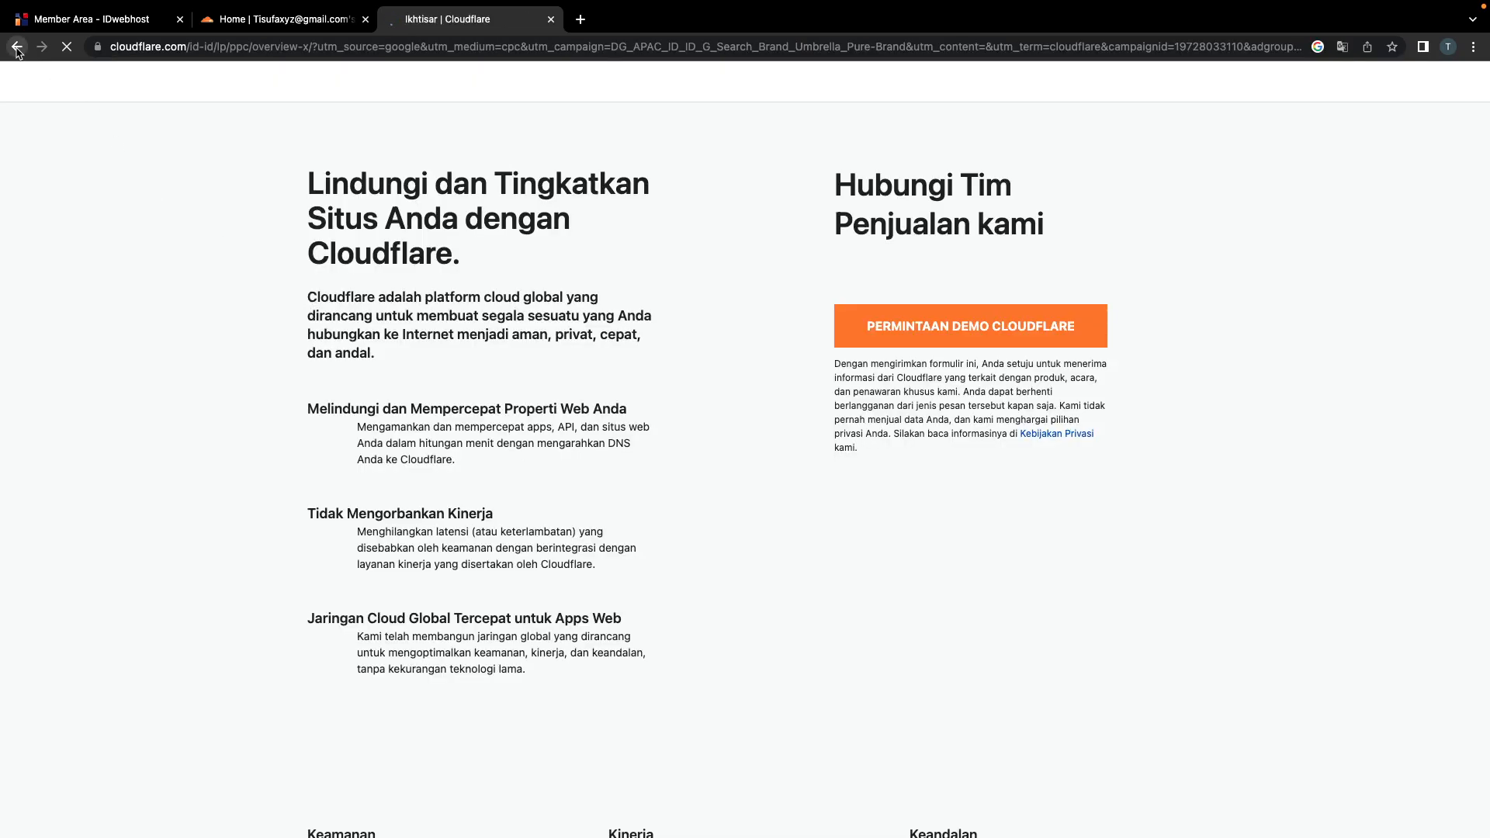
{"action": "left_click", "coordinate": [16, 46]}
{"action": "double_click", "coordinate": [418, 489]}
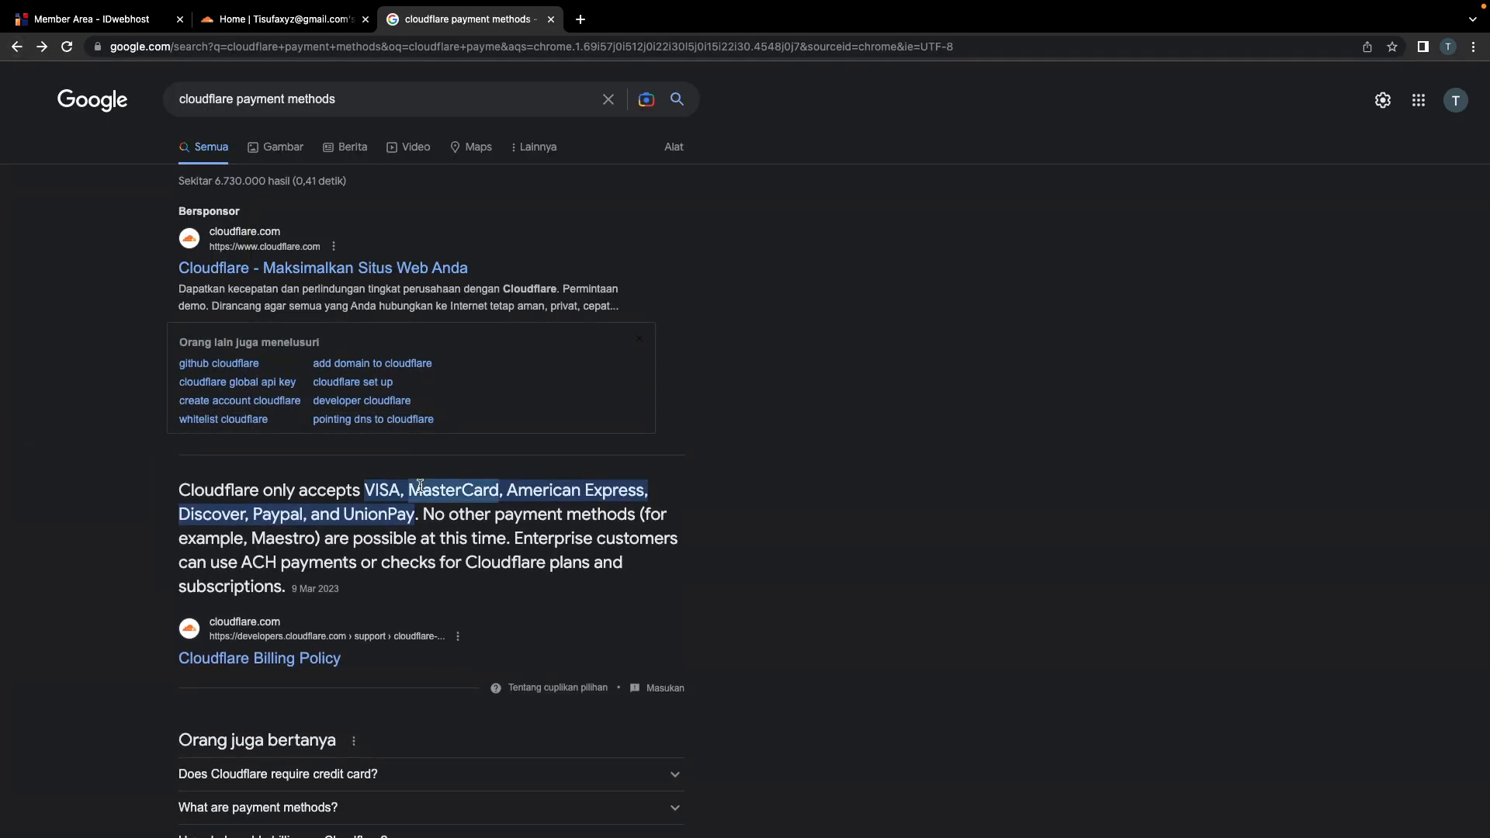
{"action": "double_click", "coordinate": [277, 515]}
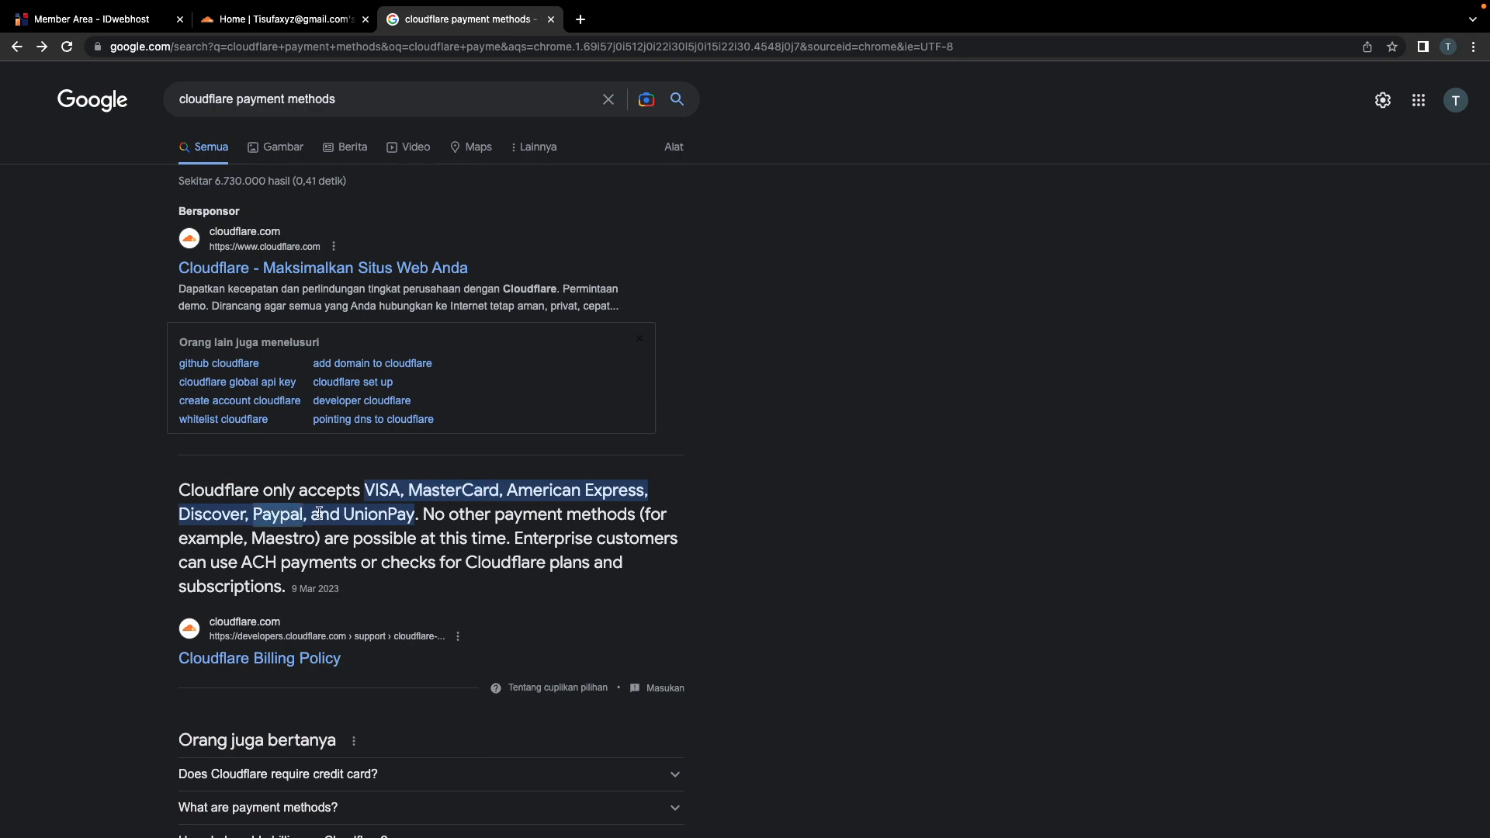
{"action": "double_click", "coordinate": [361, 513]}
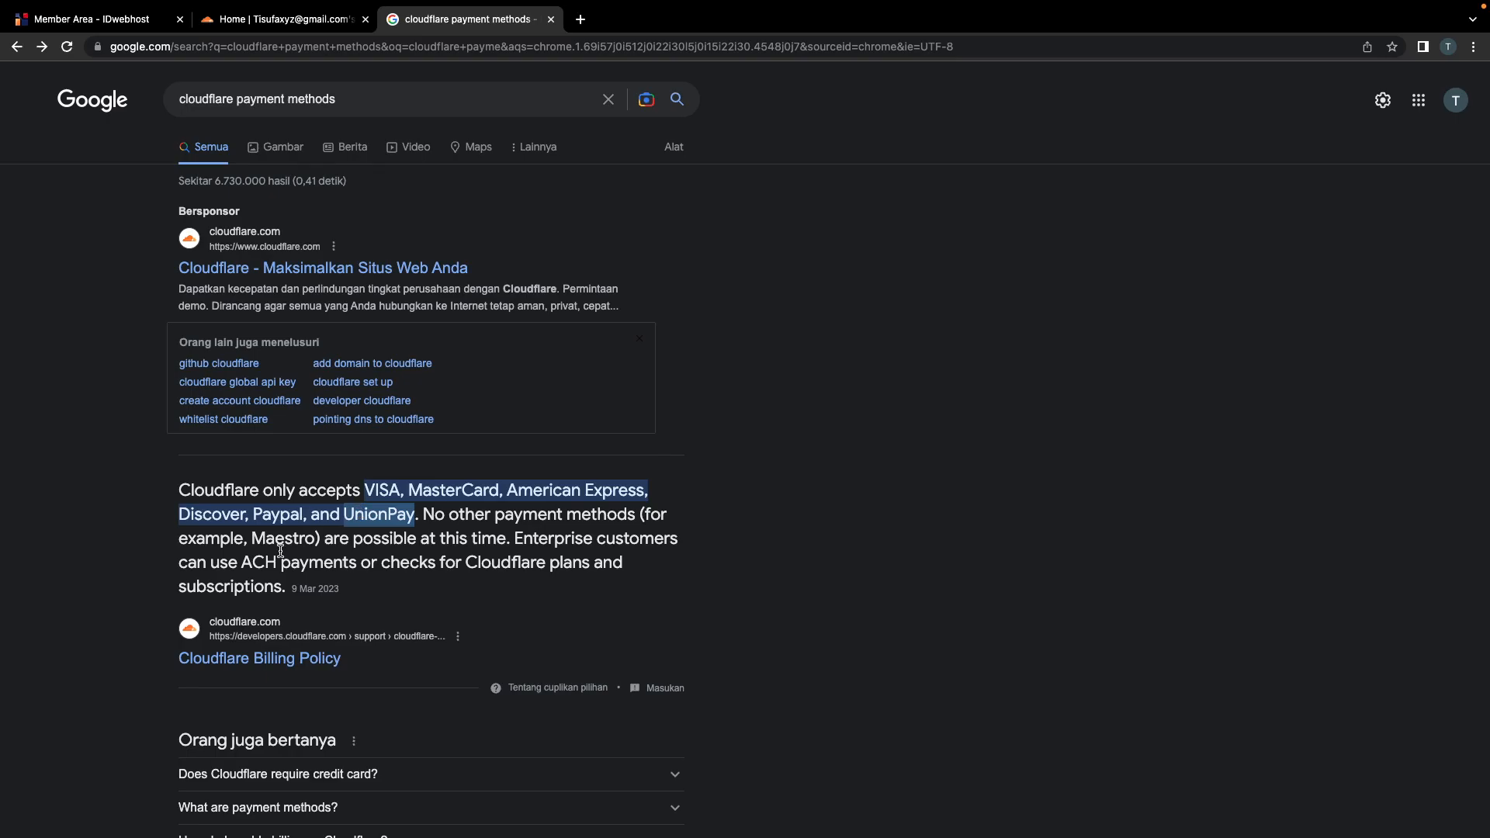
{"action": "double_click", "coordinate": [277, 515]}
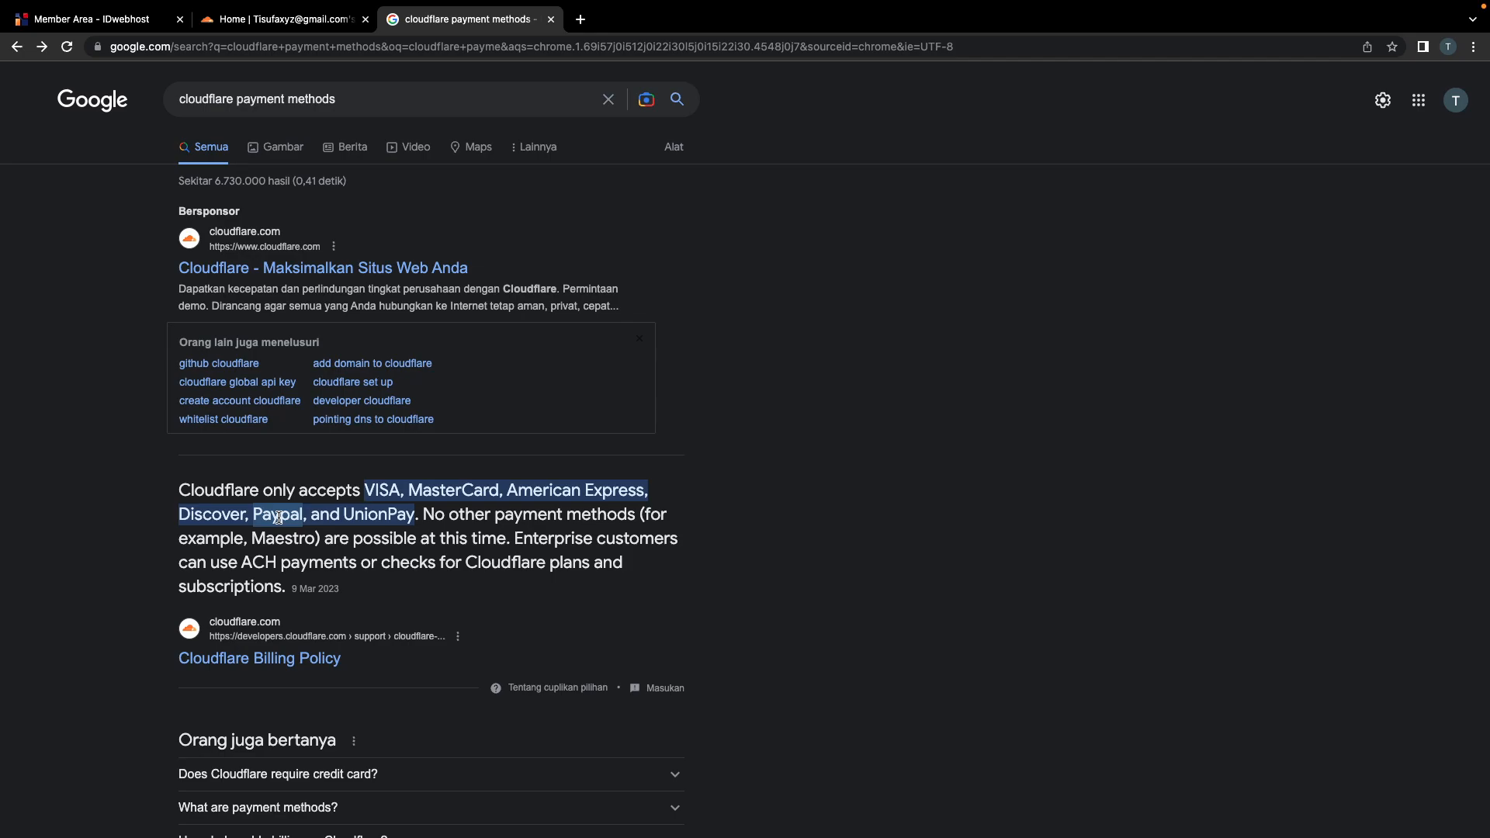
{"action": "left_click", "coordinate": [551, 18]}
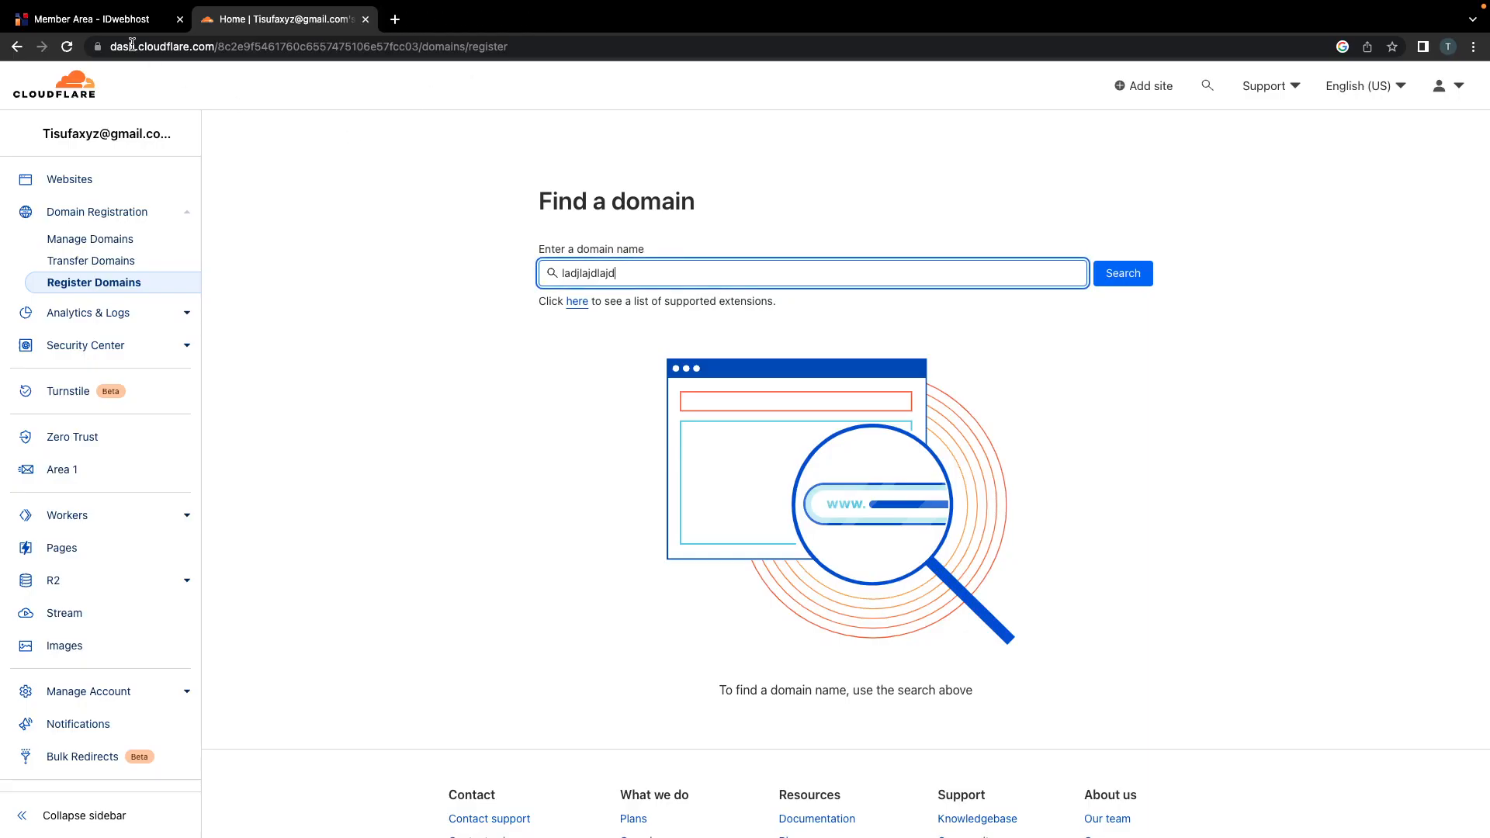
Step: Copy tisufa.xyz from IDwebhost and add it as a new site in Cloudflare
{"action": "left_click", "coordinate": [117, 26]}
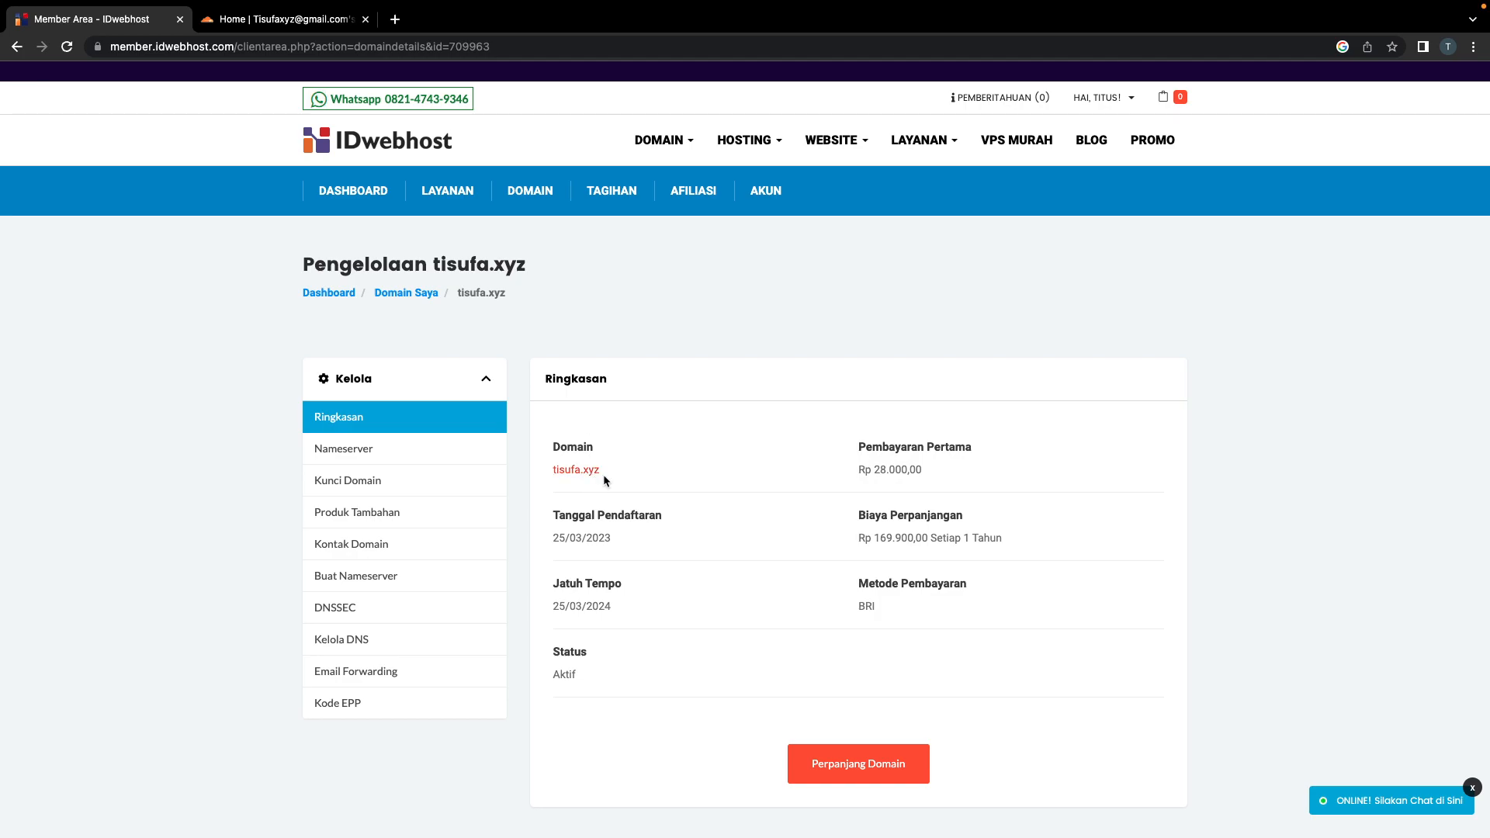
{"action": "left_click", "coordinate": [268, 25]}
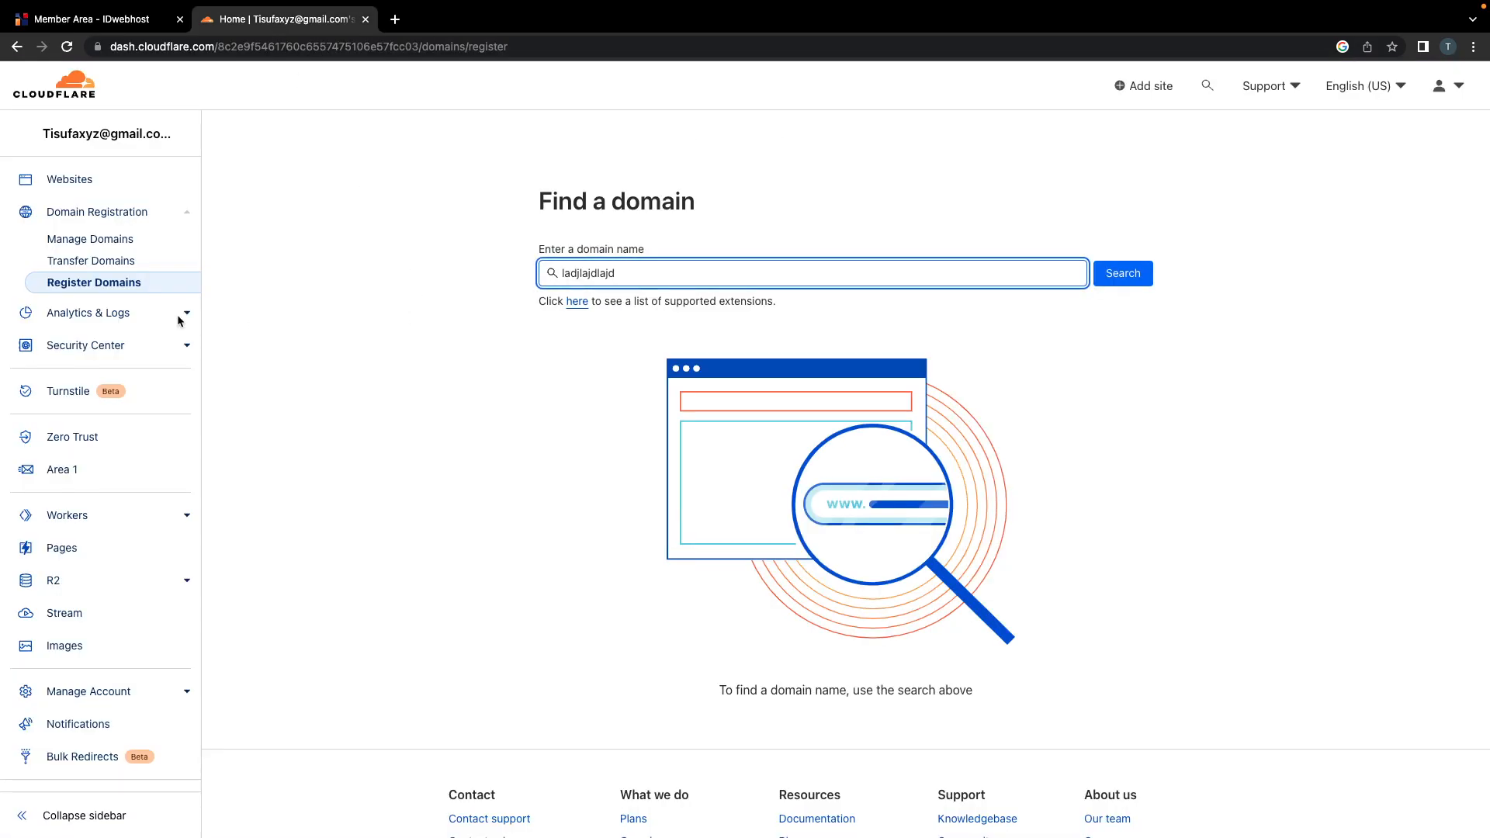
{"action": "left_click", "coordinate": [75, 181]}
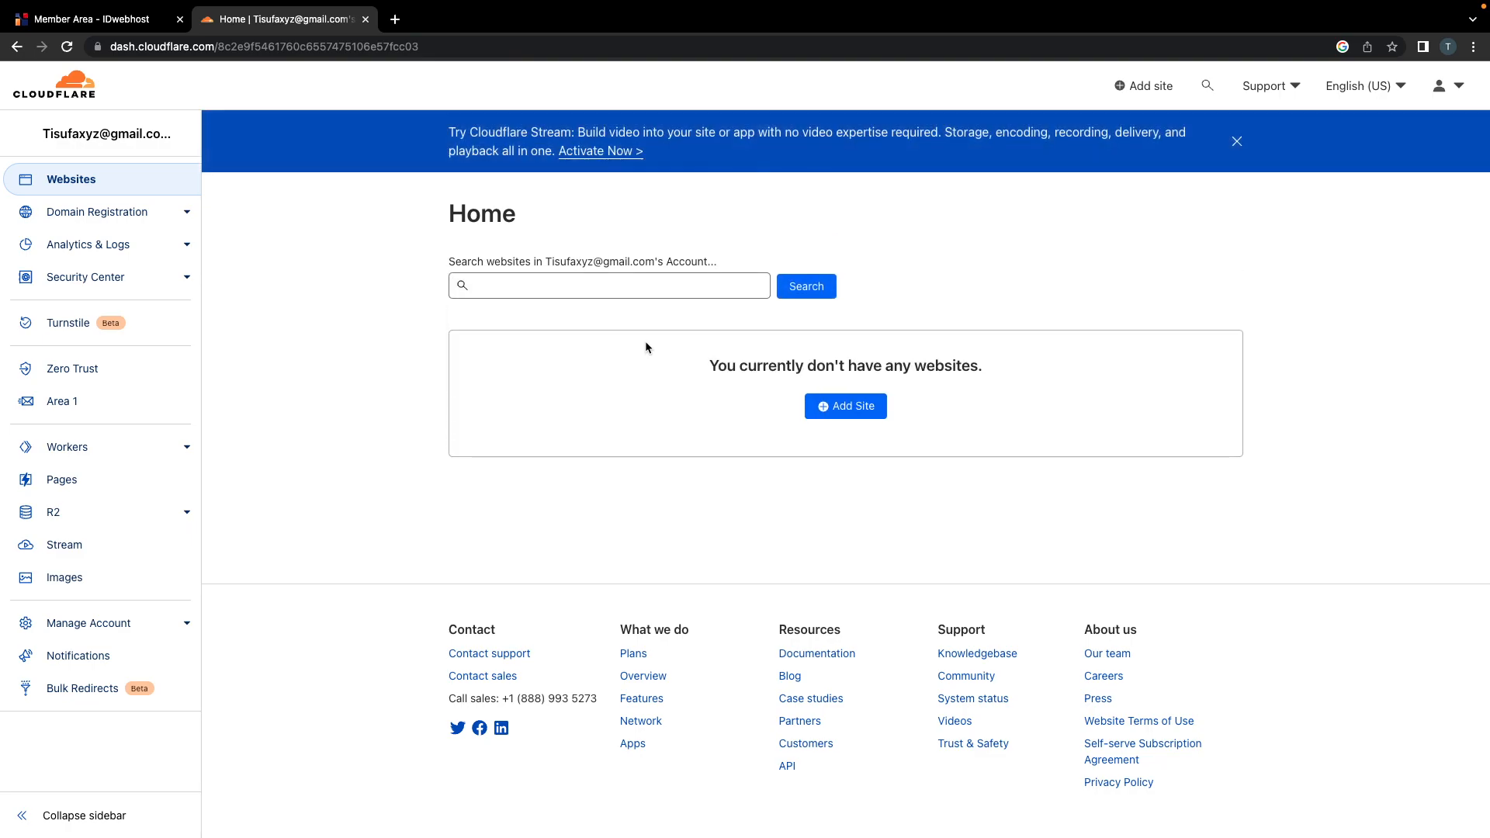
{"action": "left_click", "coordinate": [846, 406]}
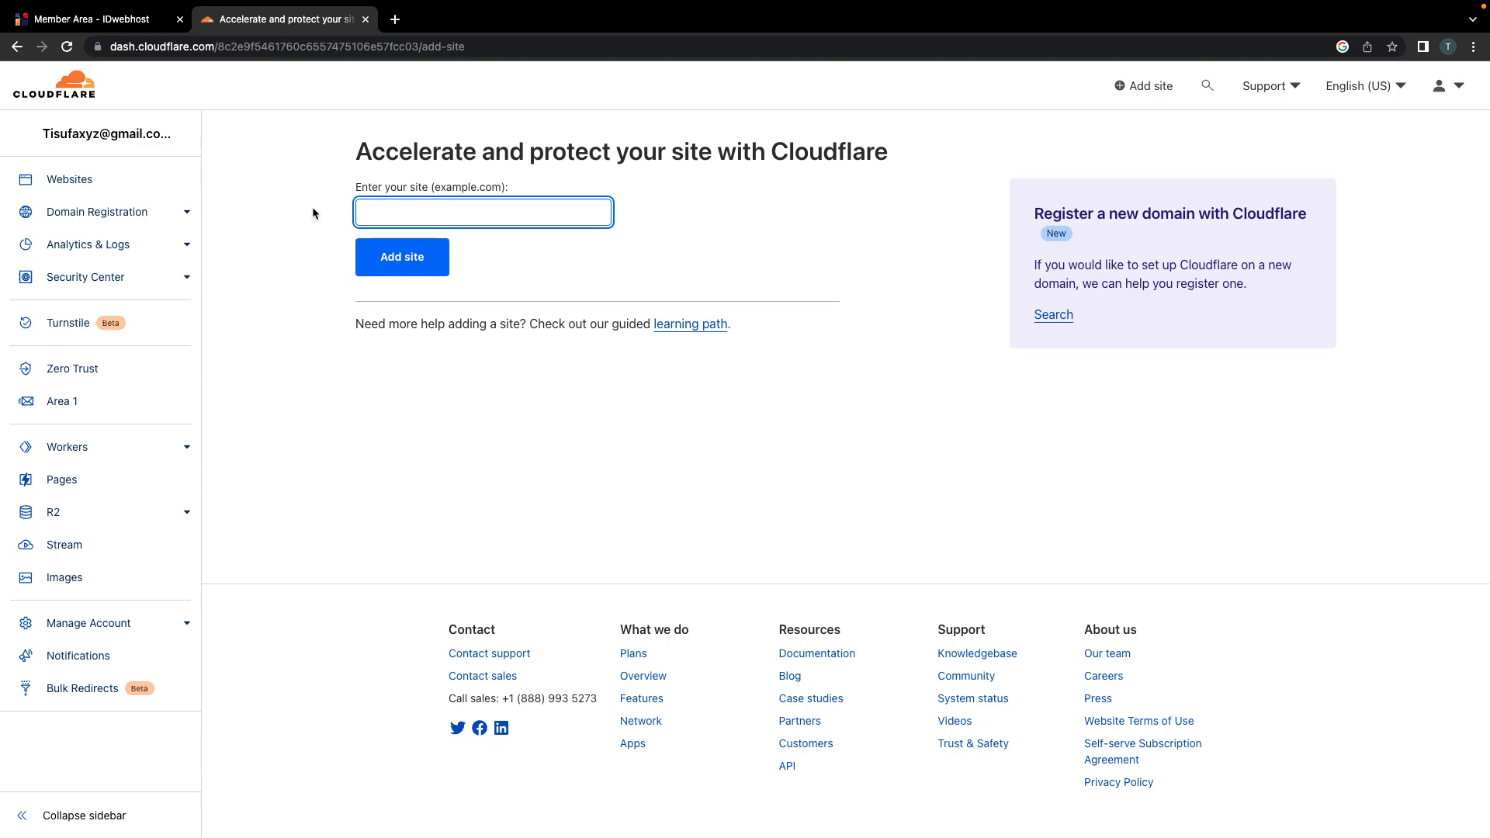
{"action": "left_click", "coordinate": [115, 19]}
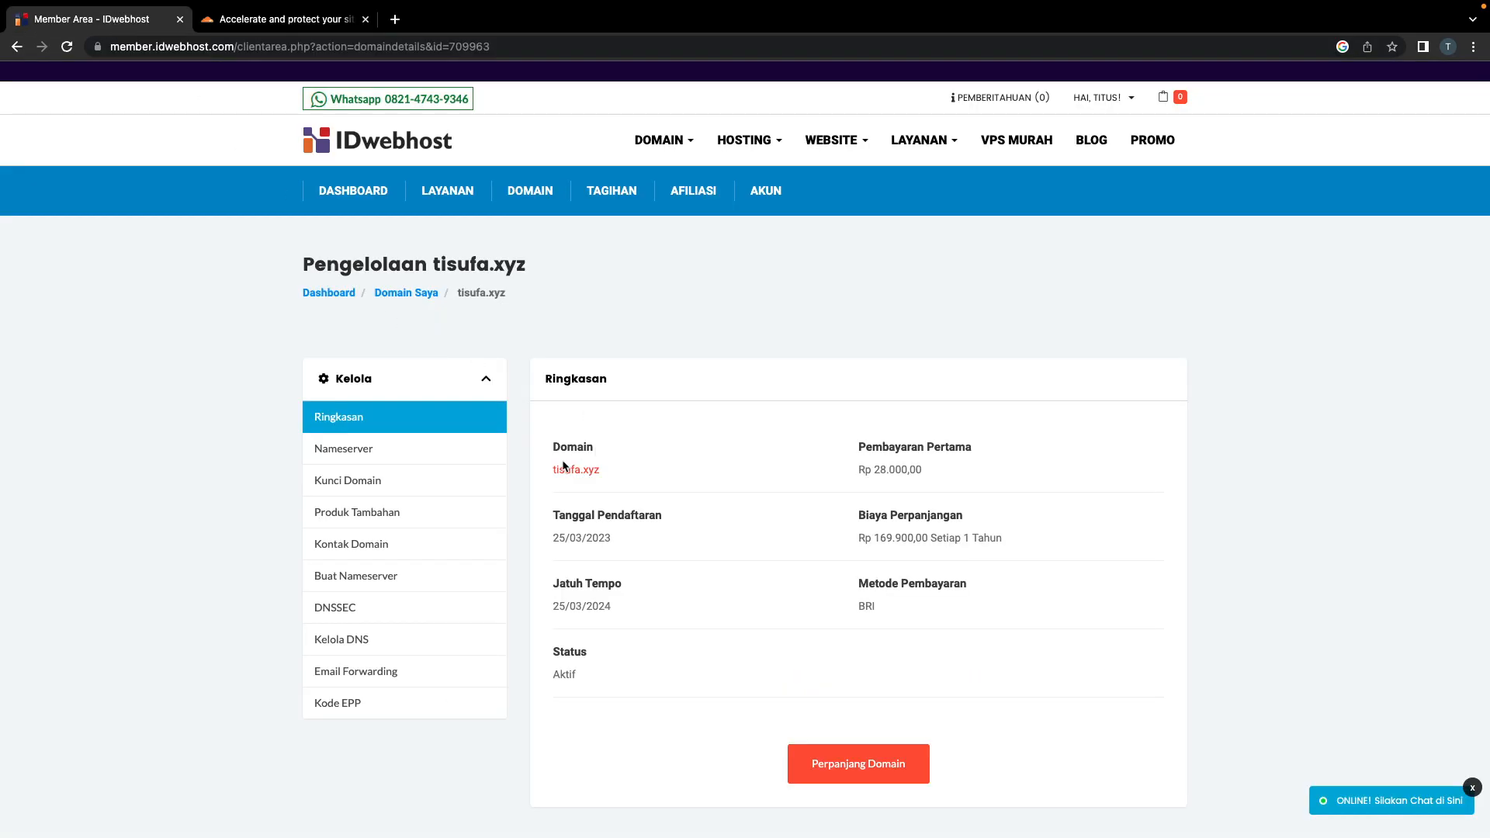
{"action": "left_click_drag", "start_coordinate": [615, 470], "coordinate": [551, 469]}
{"action": "key", "text": "super+c"}
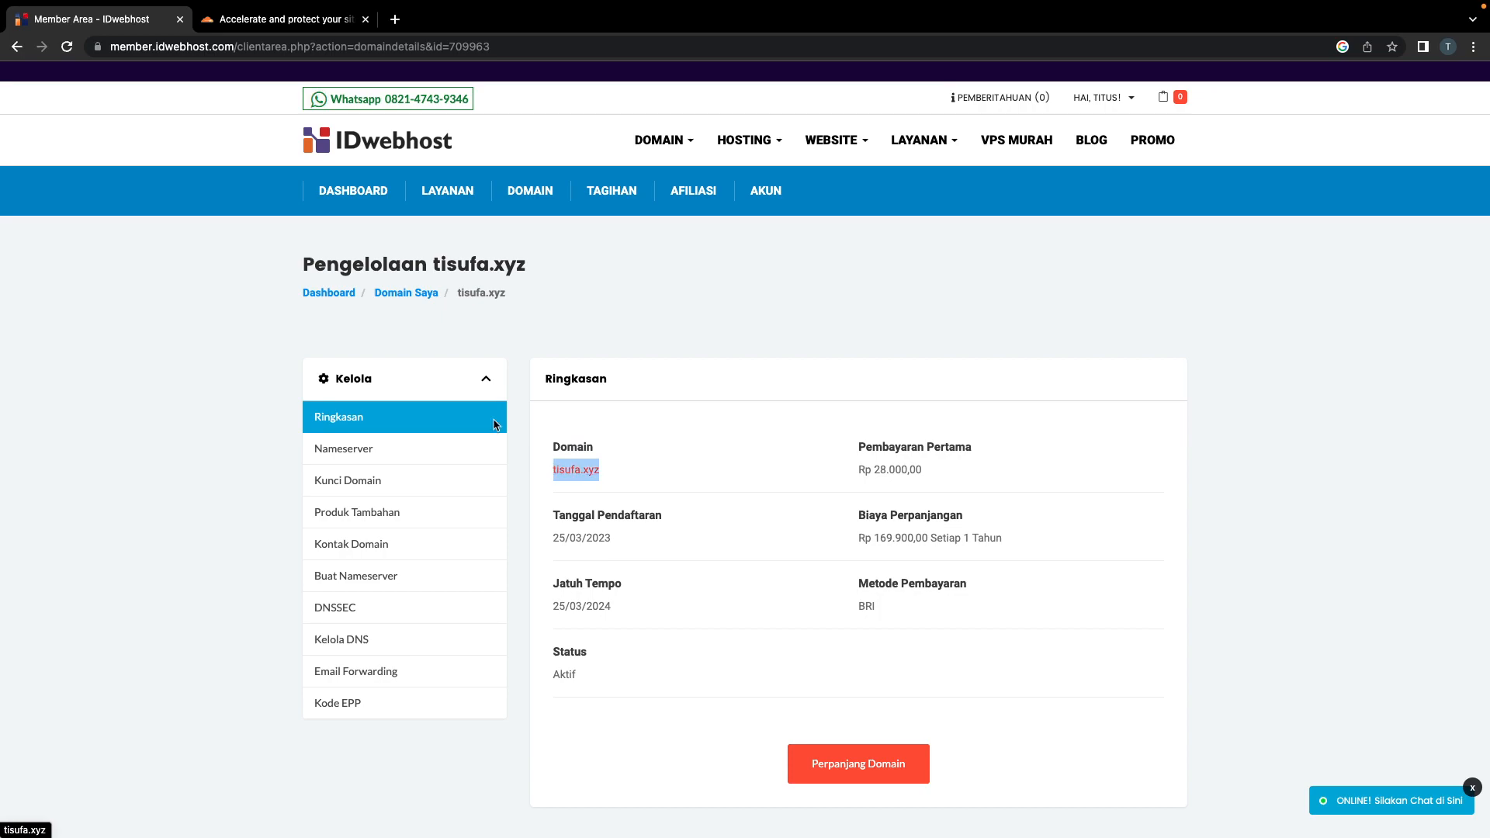
{"action": "left_click", "coordinate": [283, 19]}
{"action": "key", "text": "super+v"}
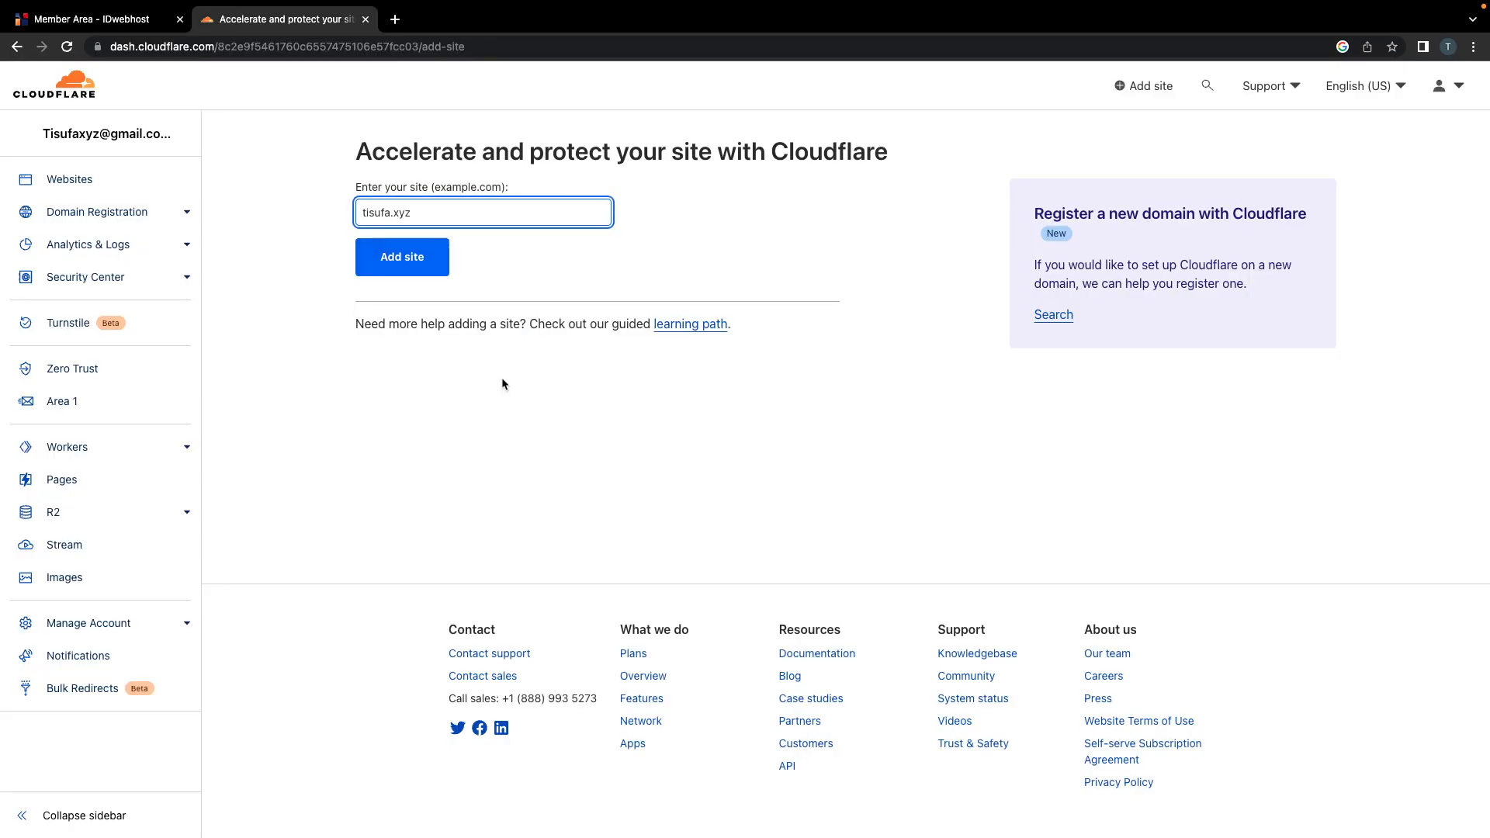
{"action": "left_click", "coordinate": [409, 271]}
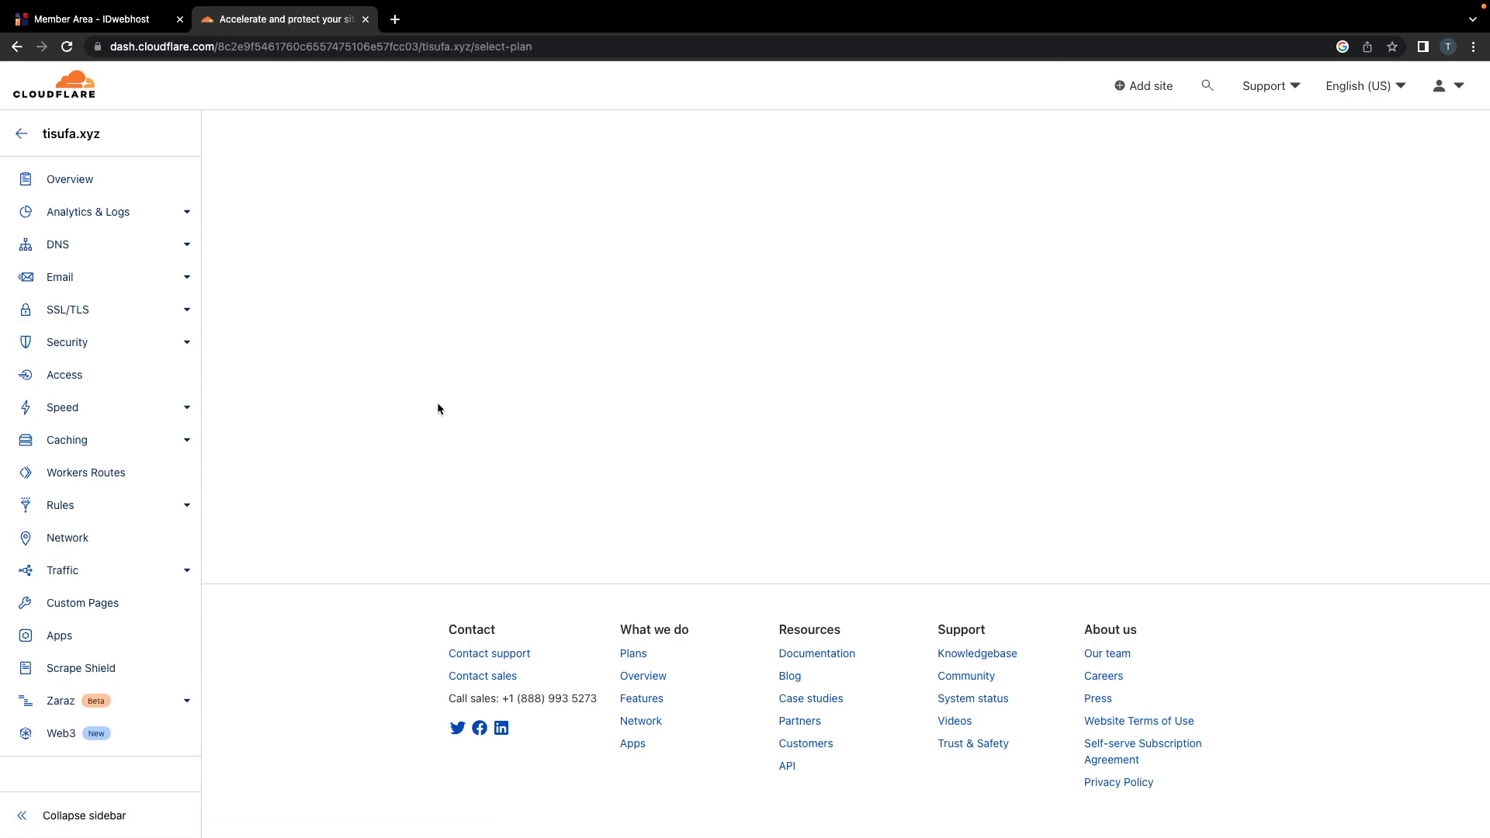
Step: Compare the Pro, Business and Enterprise plan cards
{"action": "left_click_drag", "start_coordinate": [118, 132], "coordinate": [44, 140]}
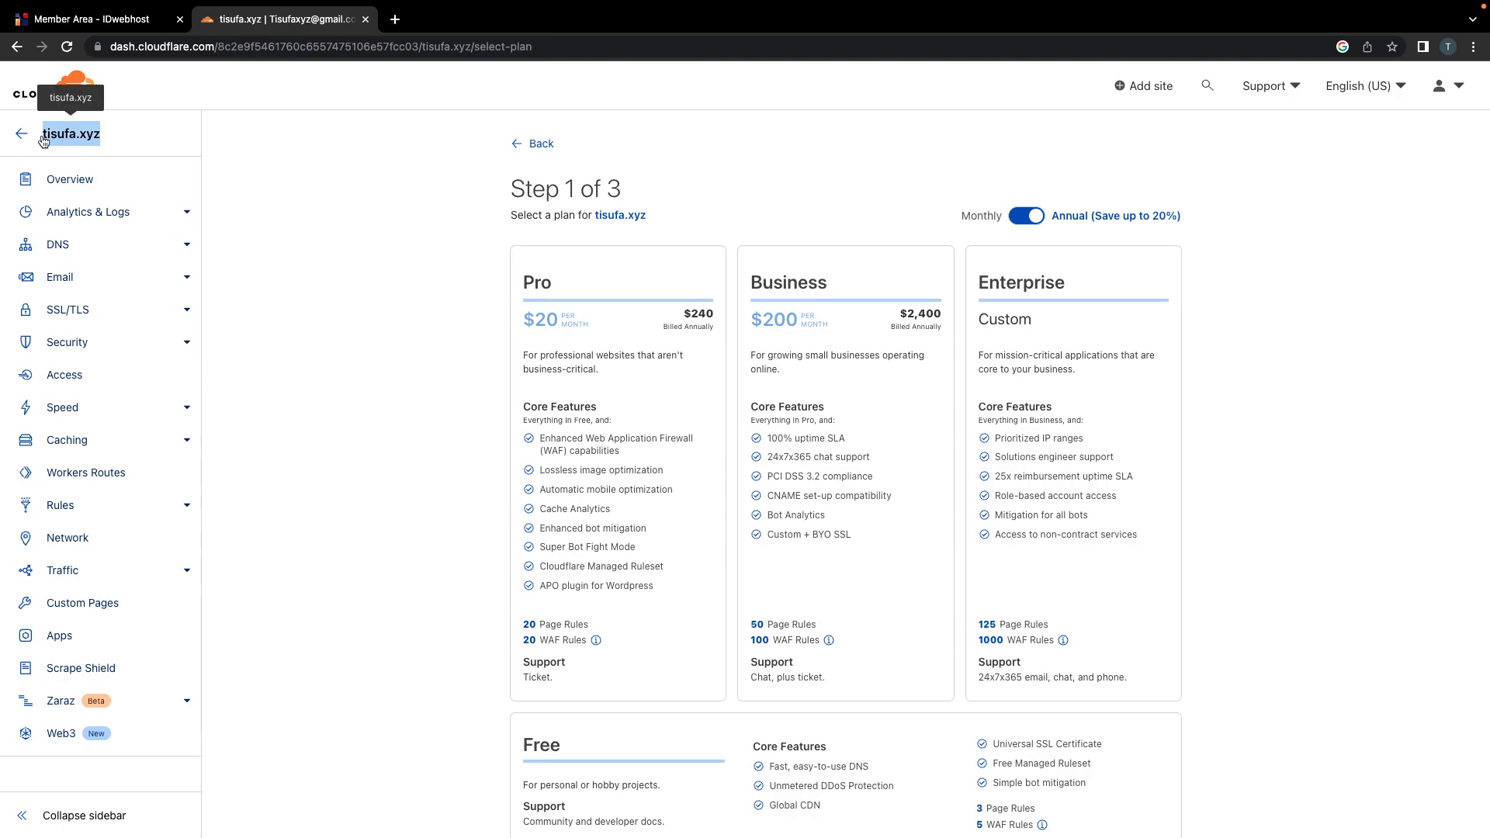
{"action": "left_click", "coordinate": [365, 230]}
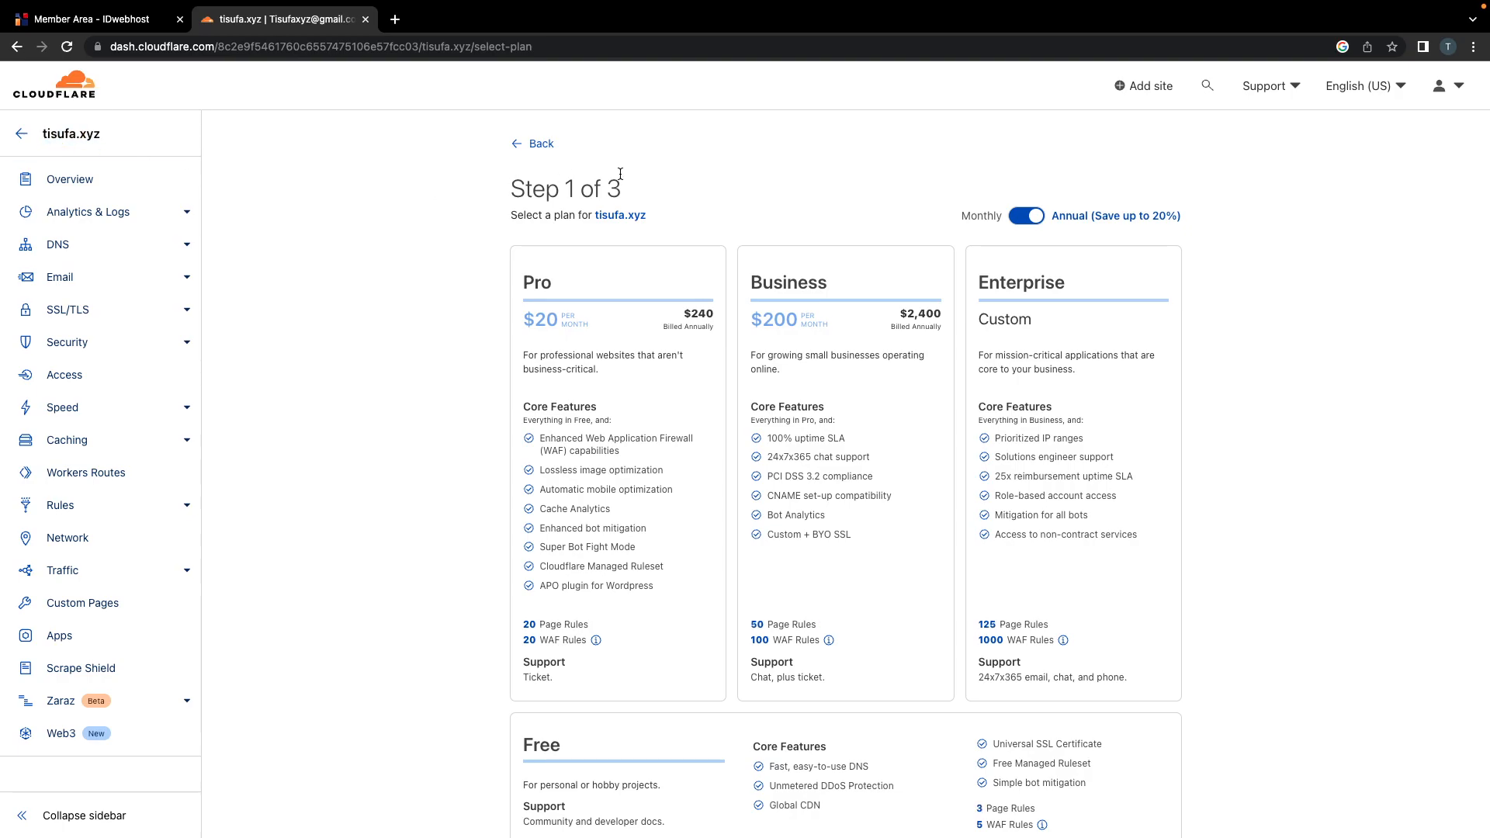
{"action": "scroll", "coordinate": [637, 234], "scroll_direction": "down", "scroll_amount": 5}
{"action": "scroll", "coordinate": [638, 234], "scroll_direction": "up", "scroll_amount": 5}
{"action": "left_click", "coordinate": [623, 405]}
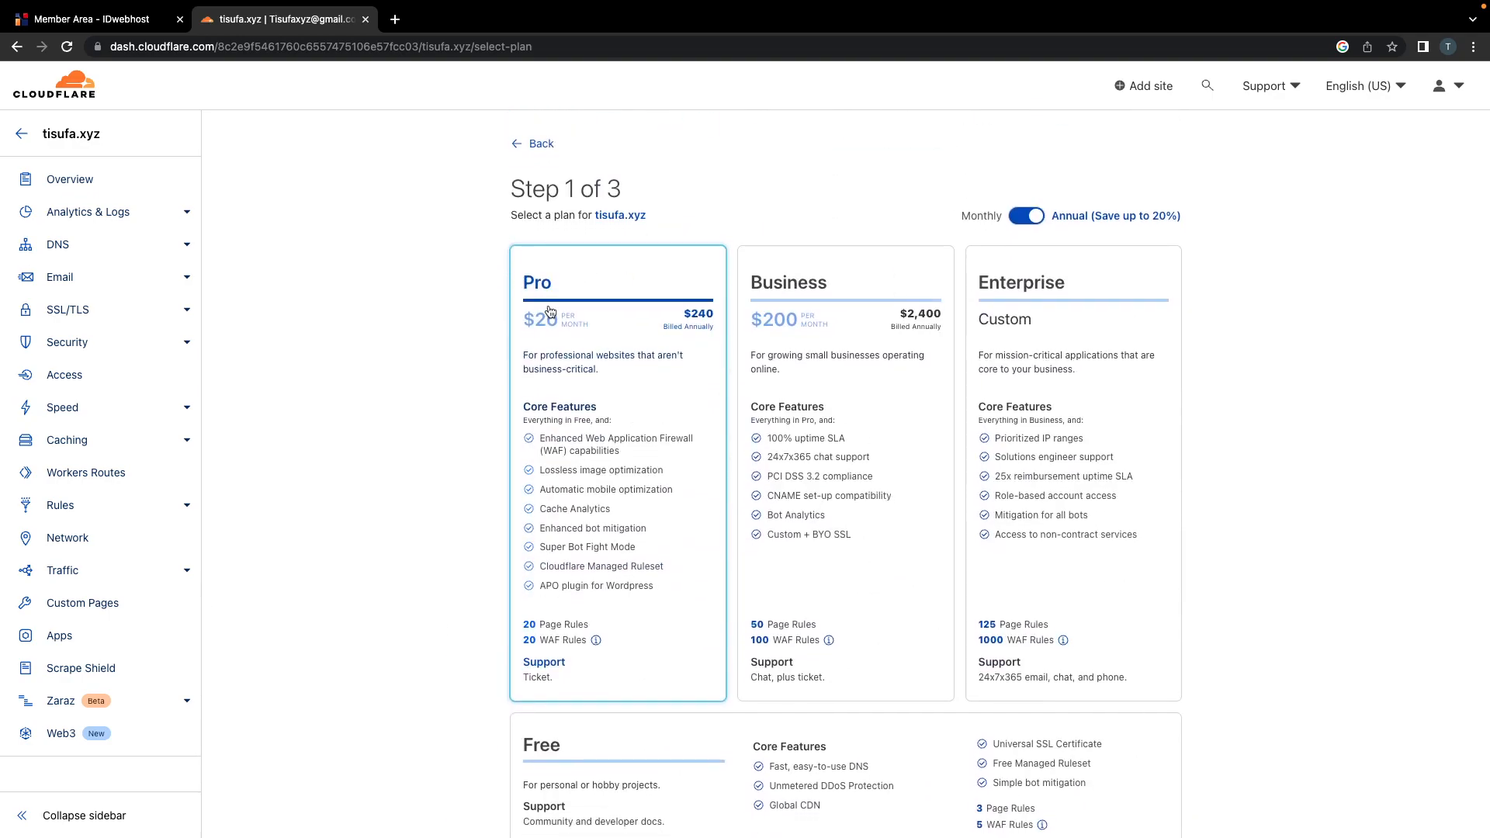
{"action": "left_click", "coordinate": [807, 284]}
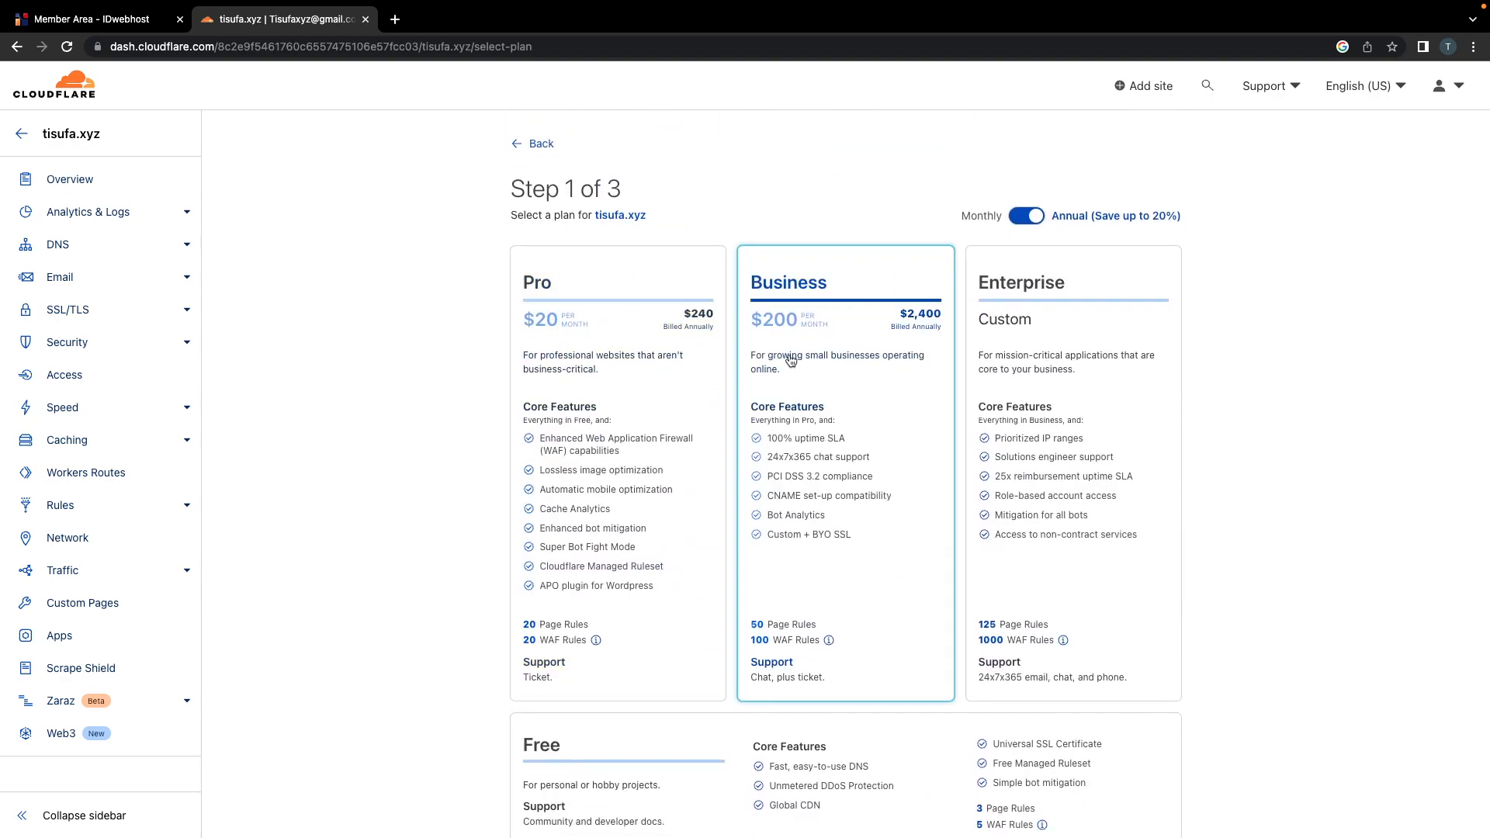
{"action": "left_click", "coordinate": [1036, 301]}
{"action": "left_click", "coordinate": [612, 427]}
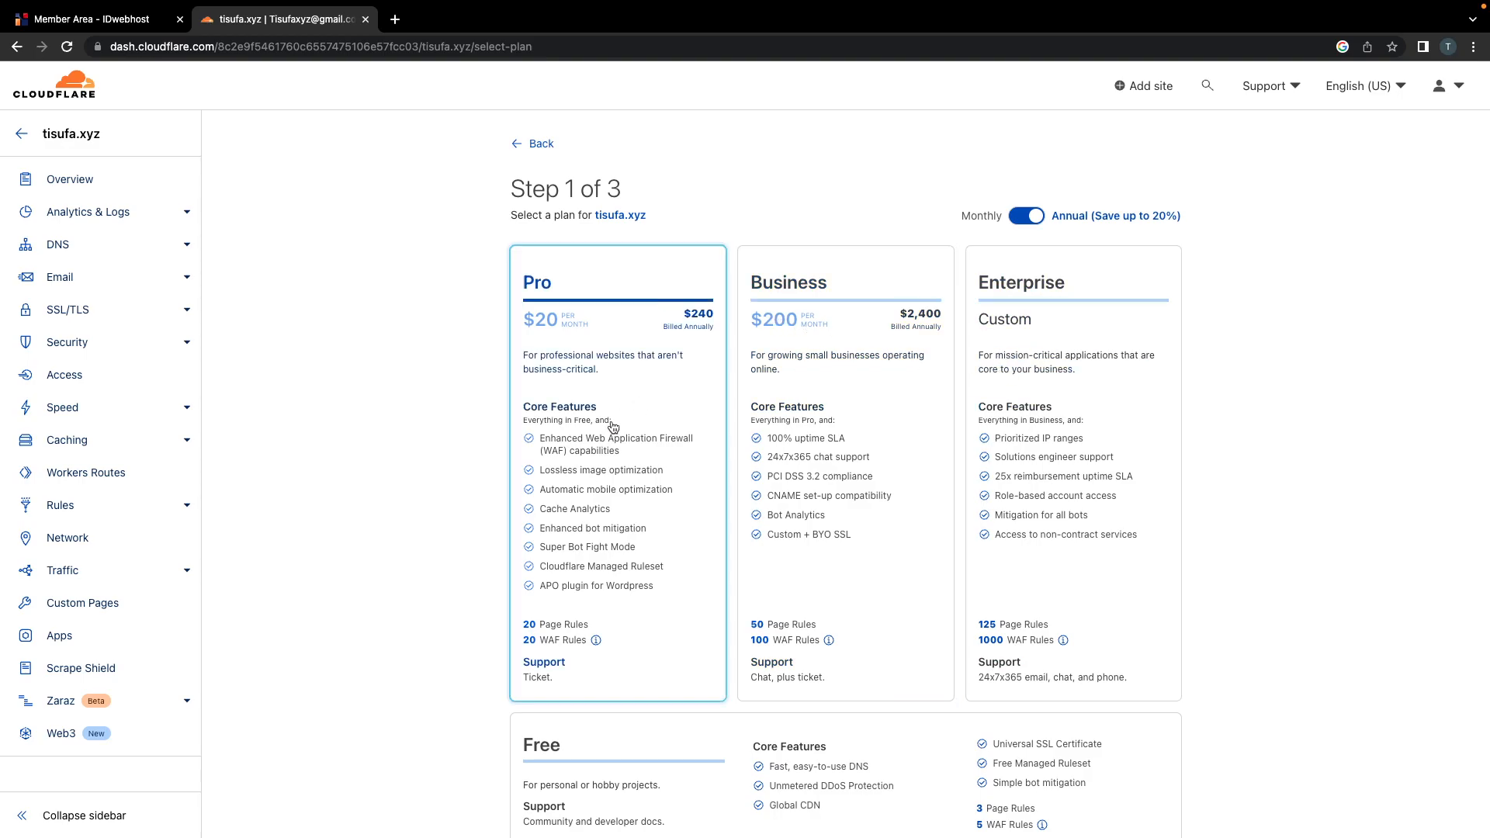
Step: Select the Free plan for tisufa.xyz and continue
{"action": "scroll", "coordinate": [603, 543], "scroll_direction": "down", "scroll_amount": 4}
{"action": "left_click", "coordinate": [586, 545]}
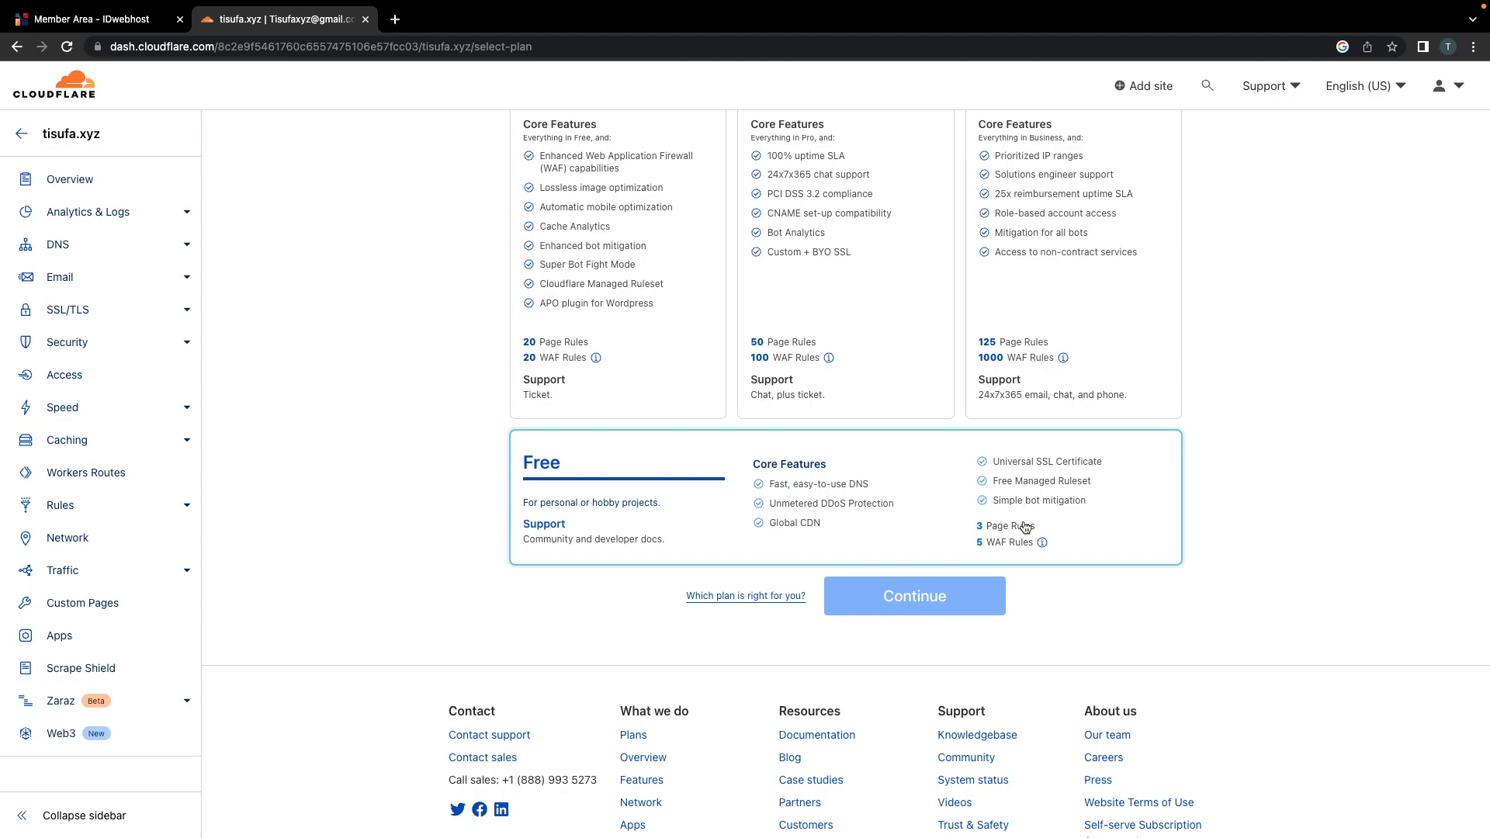
{"action": "left_click", "coordinate": [711, 524]}
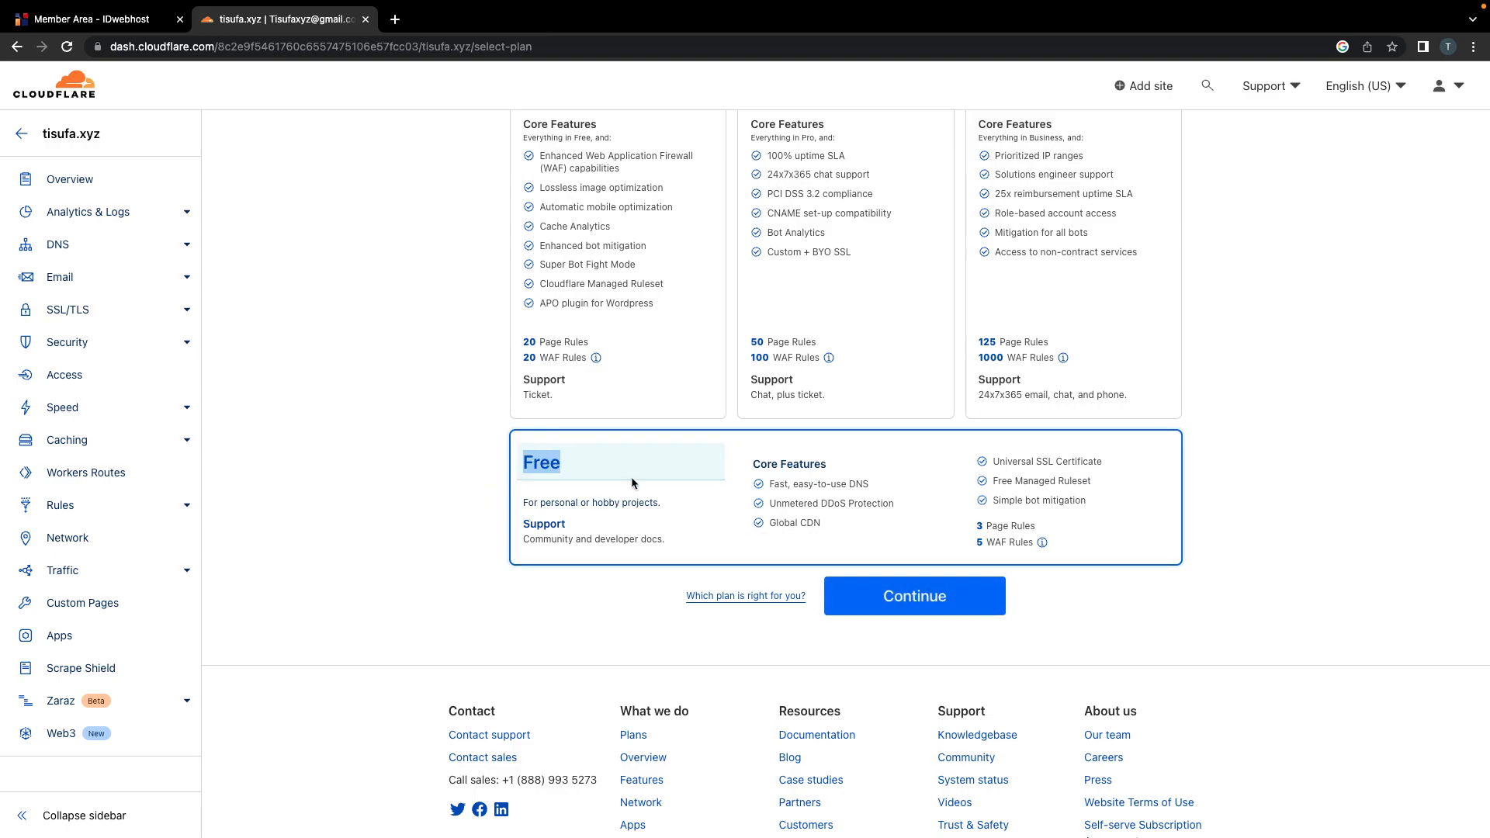
{"action": "left_click", "coordinate": [911, 613]}
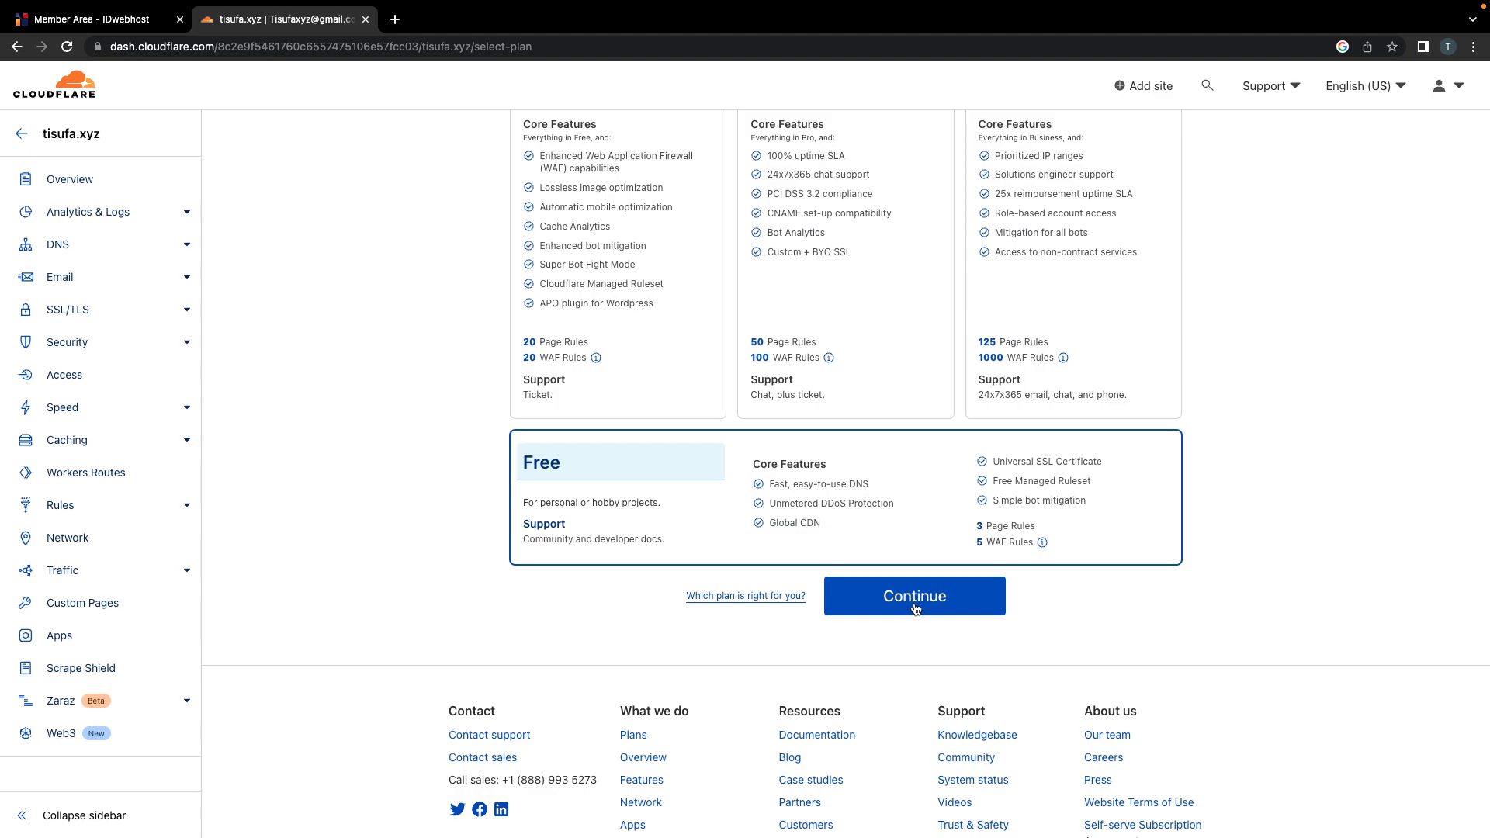
{"action": "left_click", "coordinate": [916, 608]}
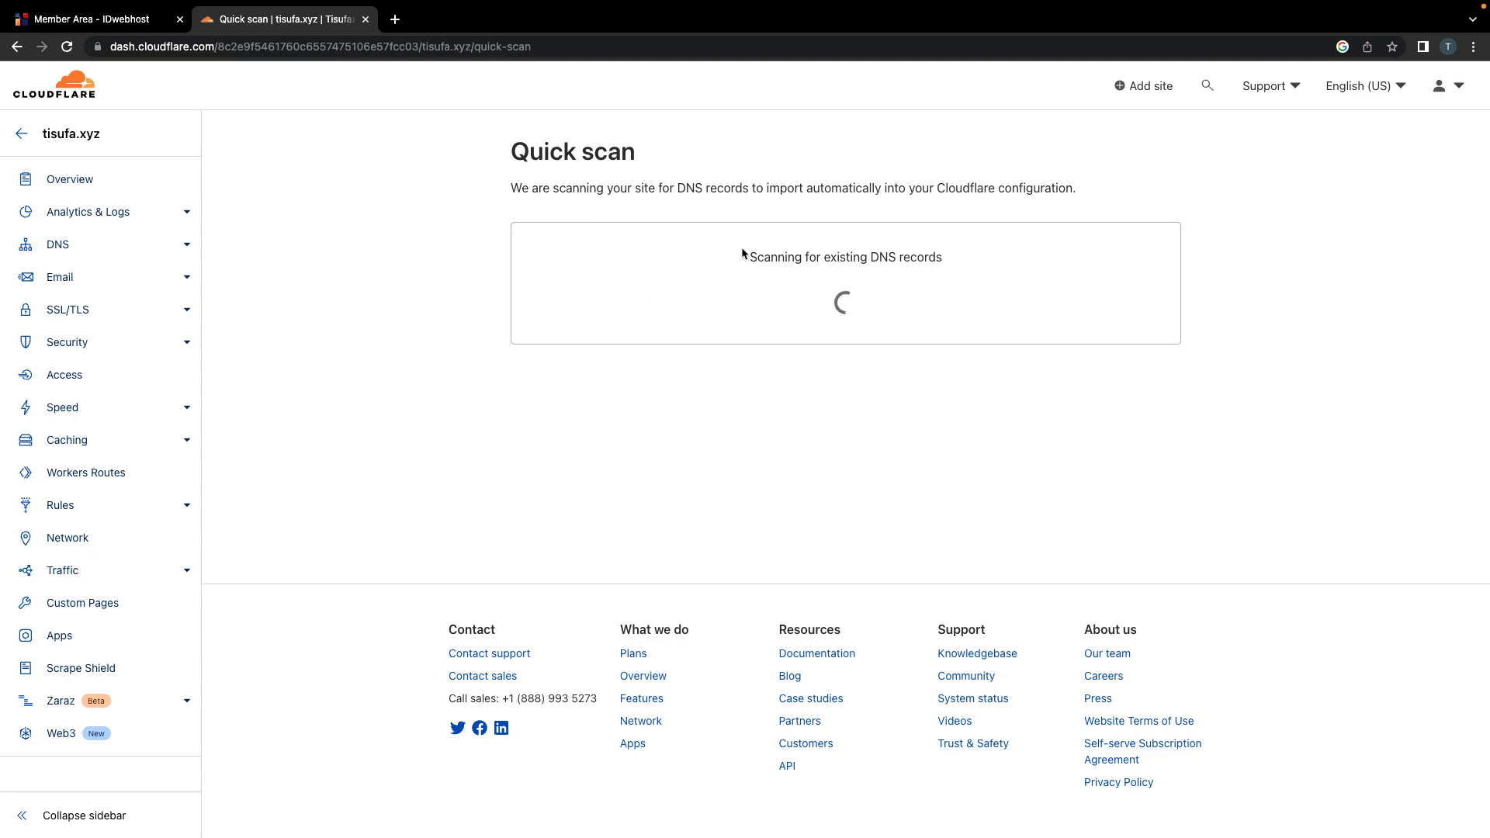
Step: Review the empty DNS records scan for tisufa.xyz and confirm adding records later
{"action": "triple_click", "coordinate": [768, 259]}
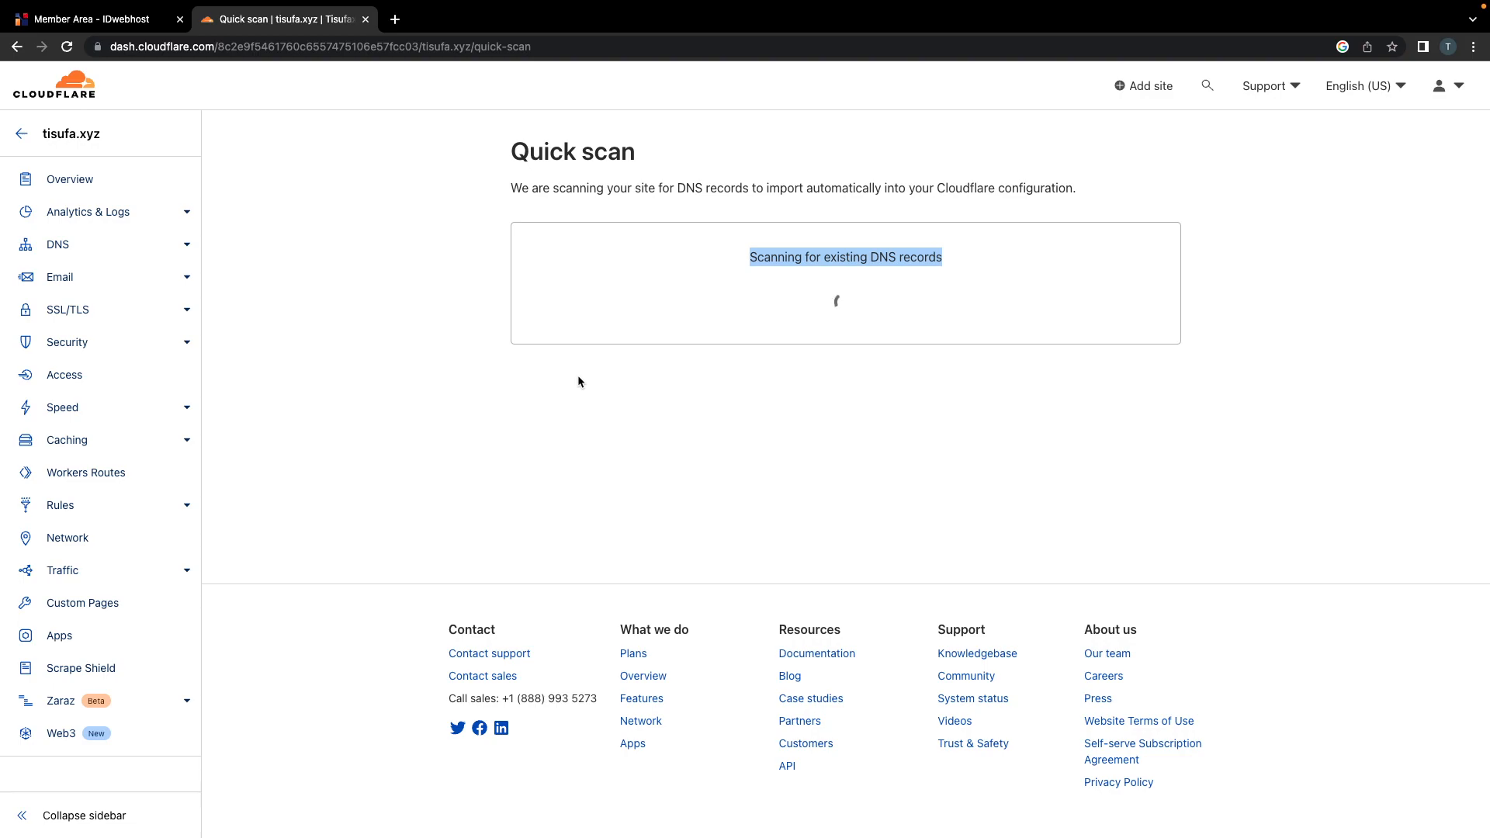
{"action": "left_click", "coordinate": [824, 321]}
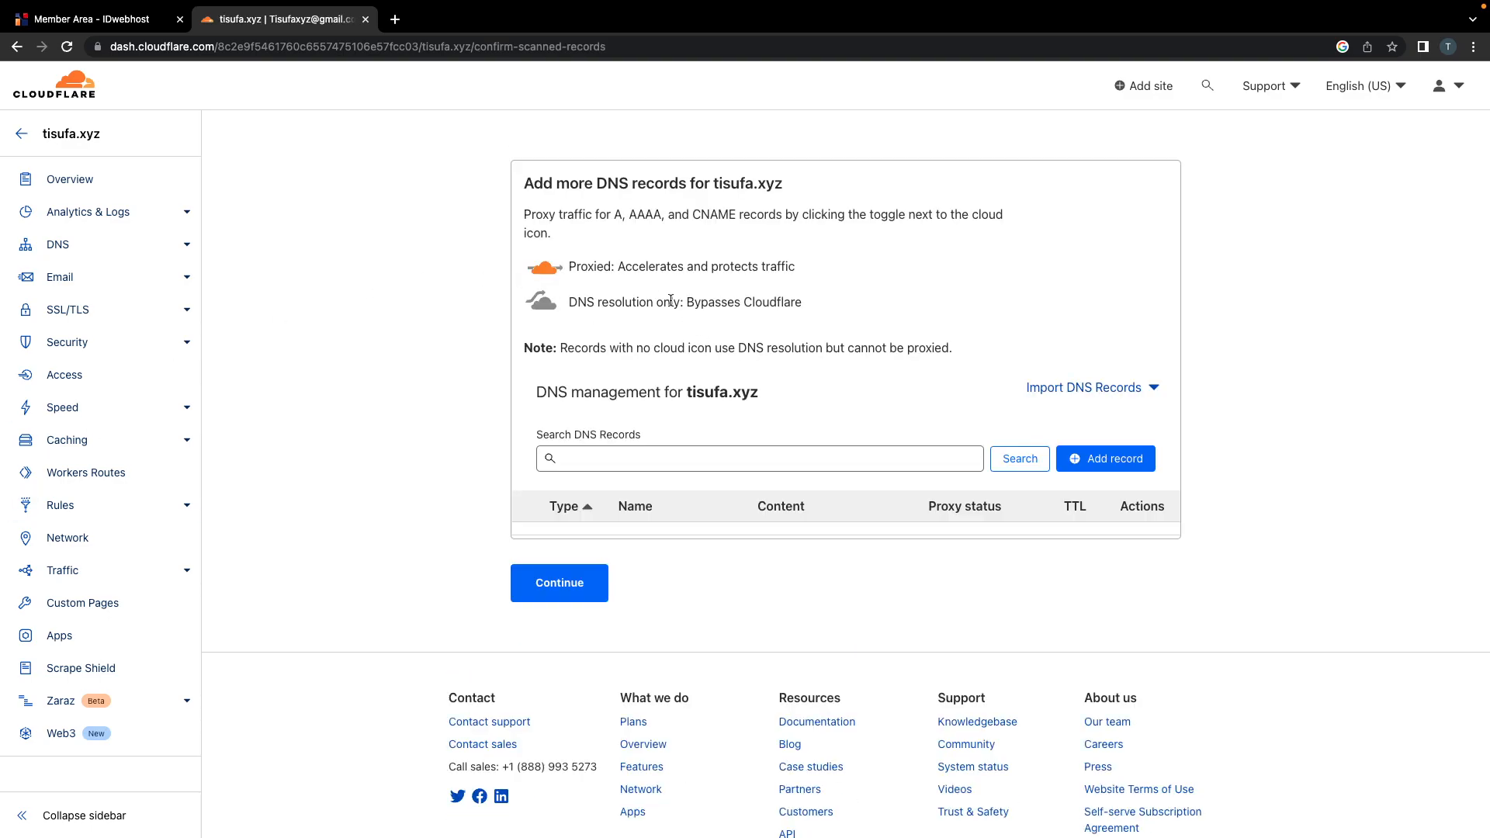
{"action": "scroll", "coordinate": [686, 322], "scroll_direction": "down", "scroll_amount": 1}
{"action": "scroll", "coordinate": [686, 322], "scroll_direction": "up", "scroll_amount": 1}
{"action": "double_click", "coordinate": [647, 293]}
{"action": "triple_click", "coordinate": [647, 296]}
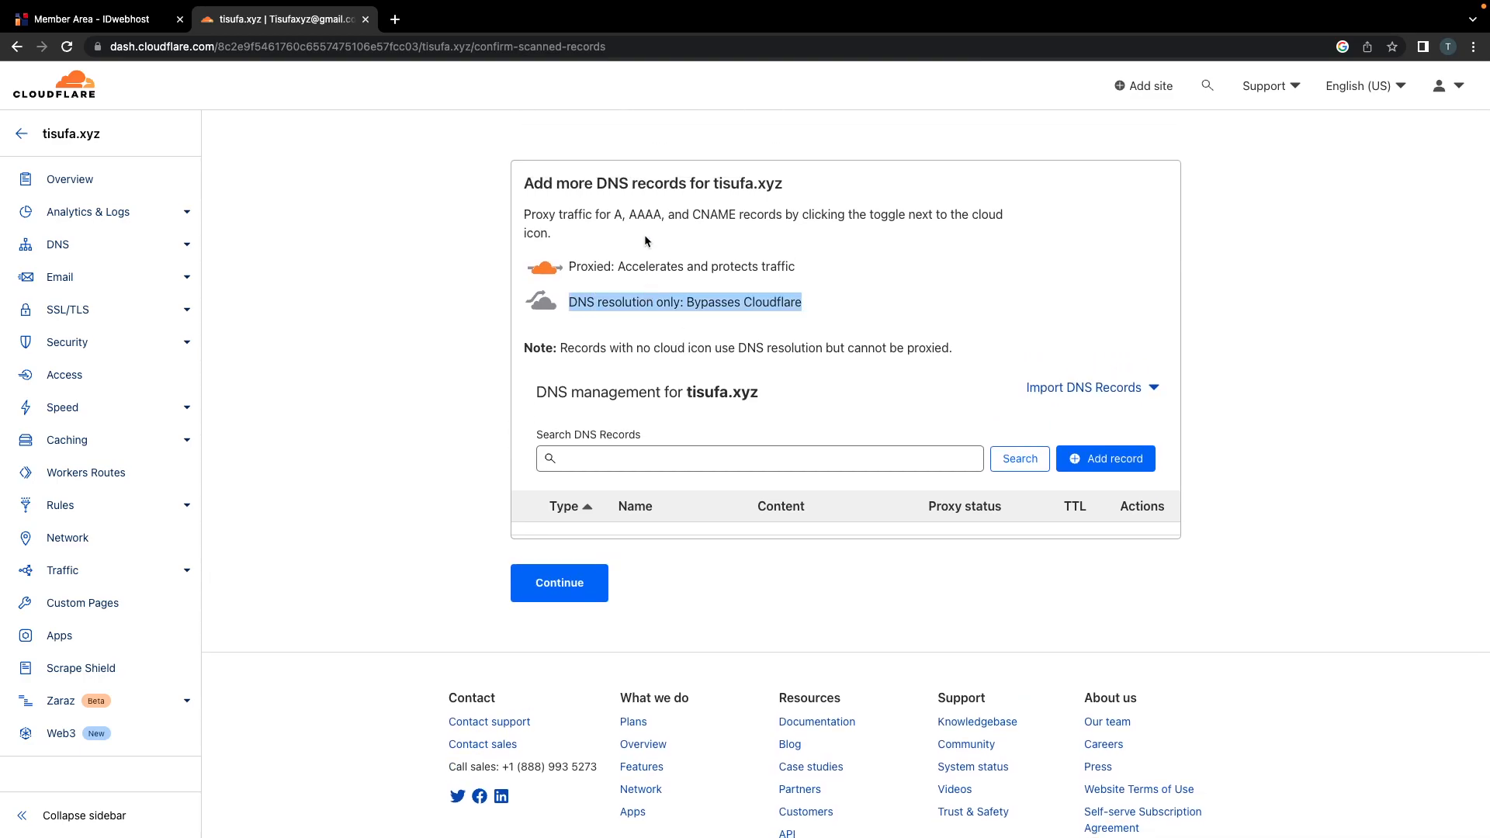
{"action": "double_click", "coordinate": [723, 387]}
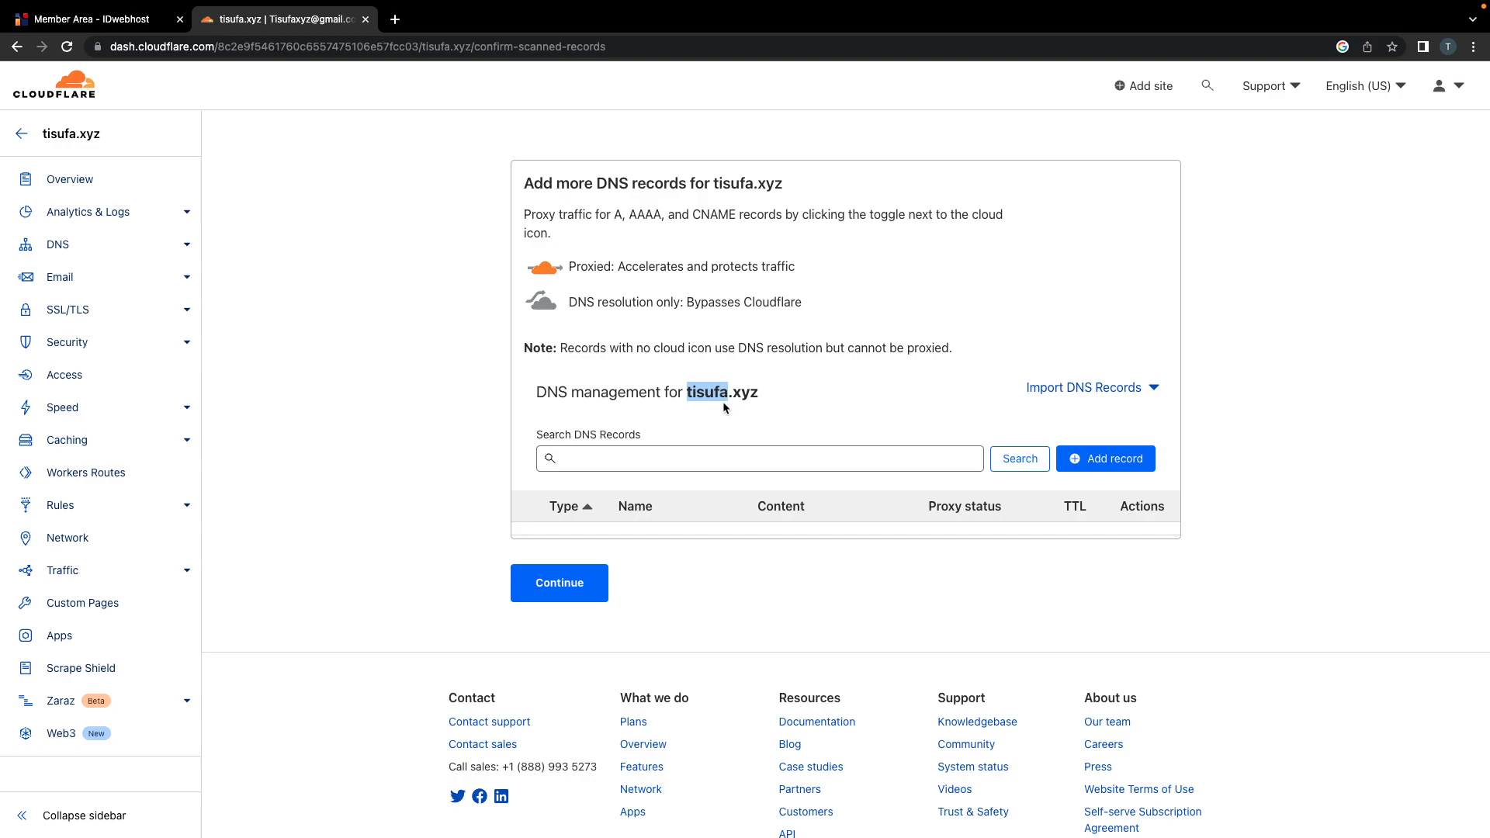
{"action": "scroll", "coordinate": [698, 446], "scroll_direction": "down", "scroll_amount": 1}
{"action": "scroll", "coordinate": [669, 492], "scroll_direction": "up", "scroll_amount": 1}
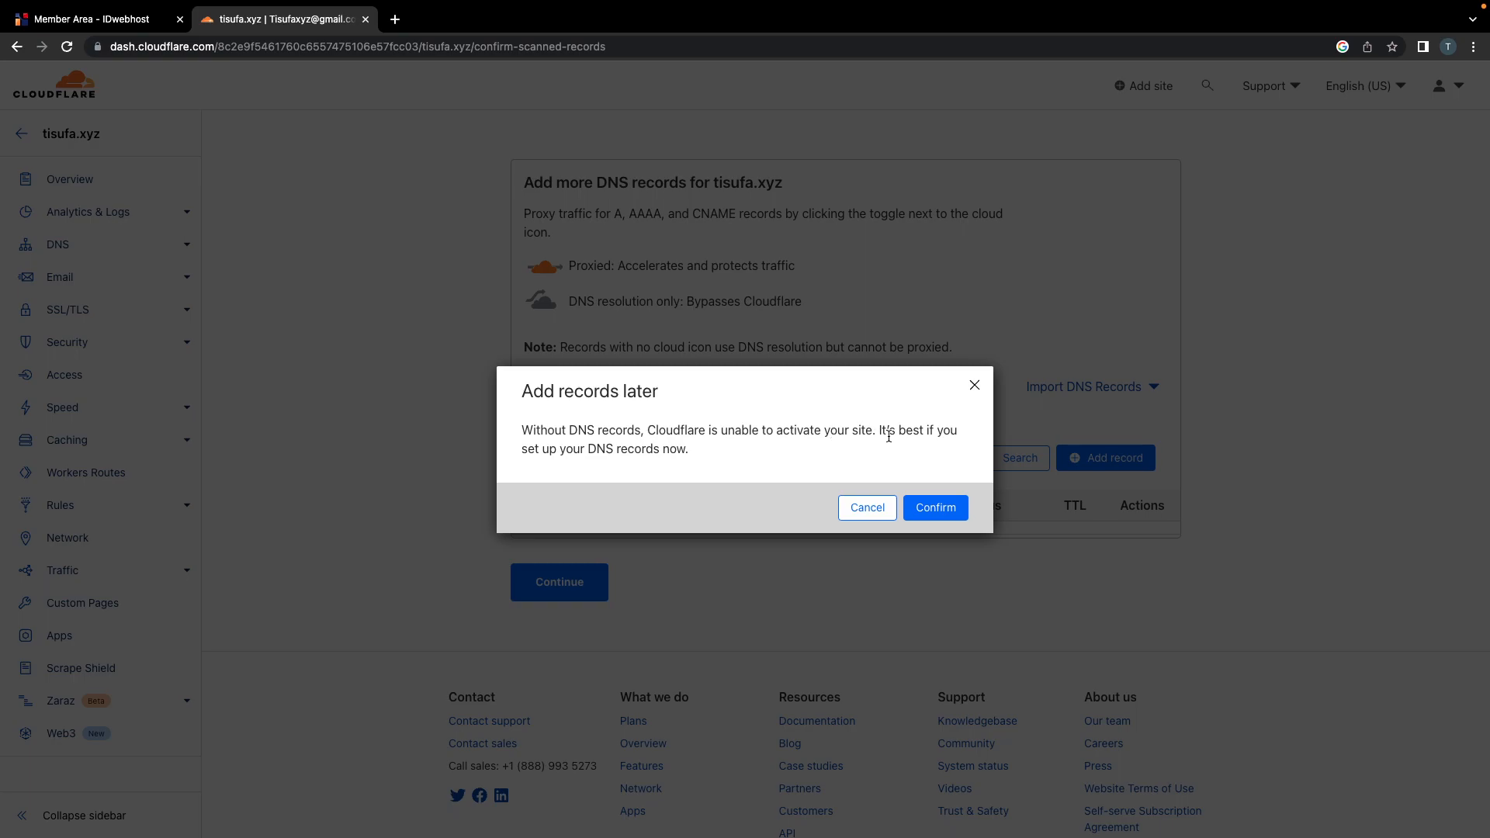
{"action": "left_click_drag", "start_coordinate": [697, 451], "coordinate": [519, 436]}
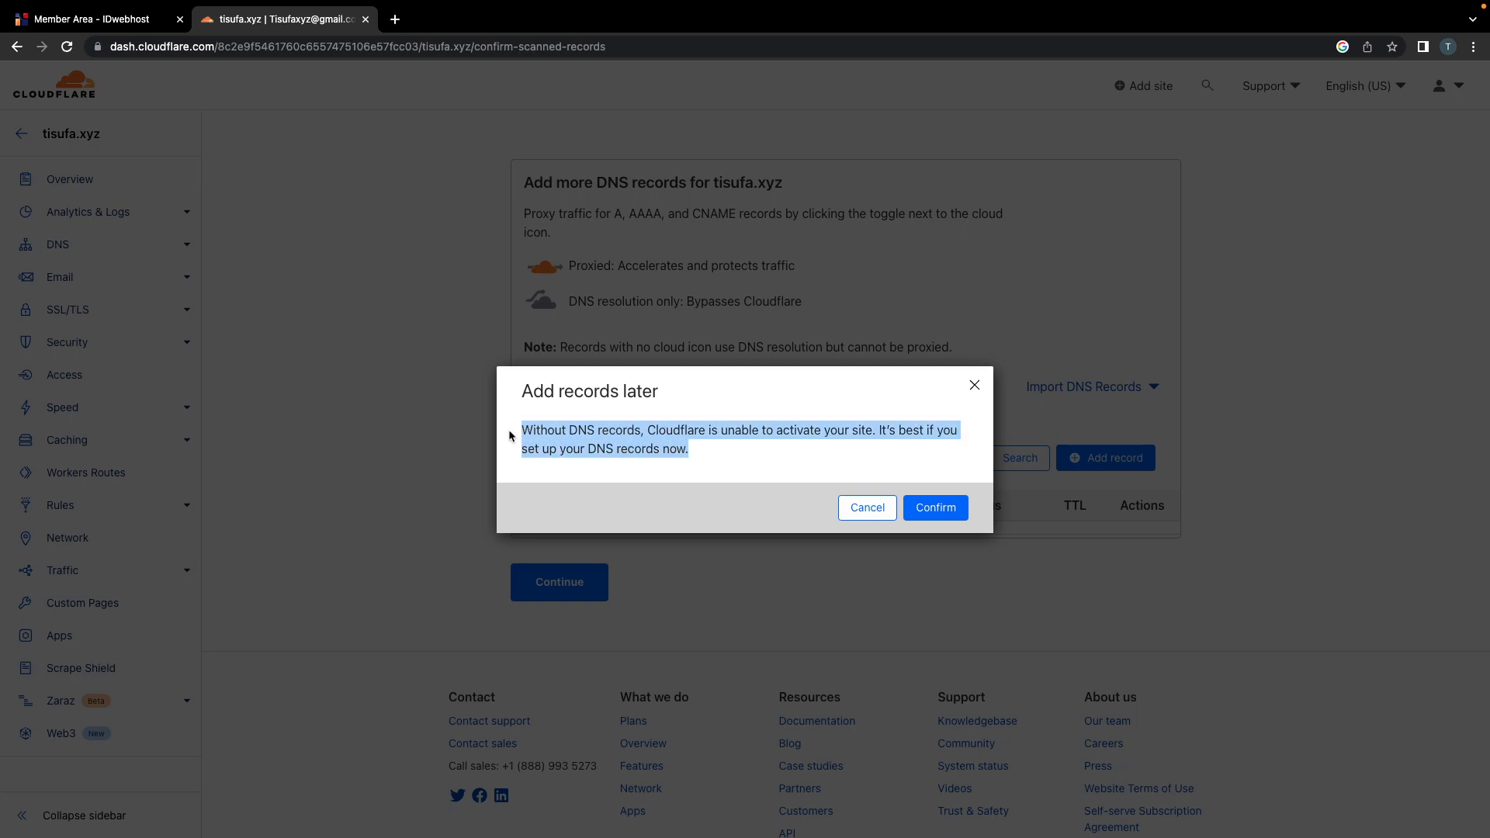
{"action": "left_click", "coordinate": [935, 508]}
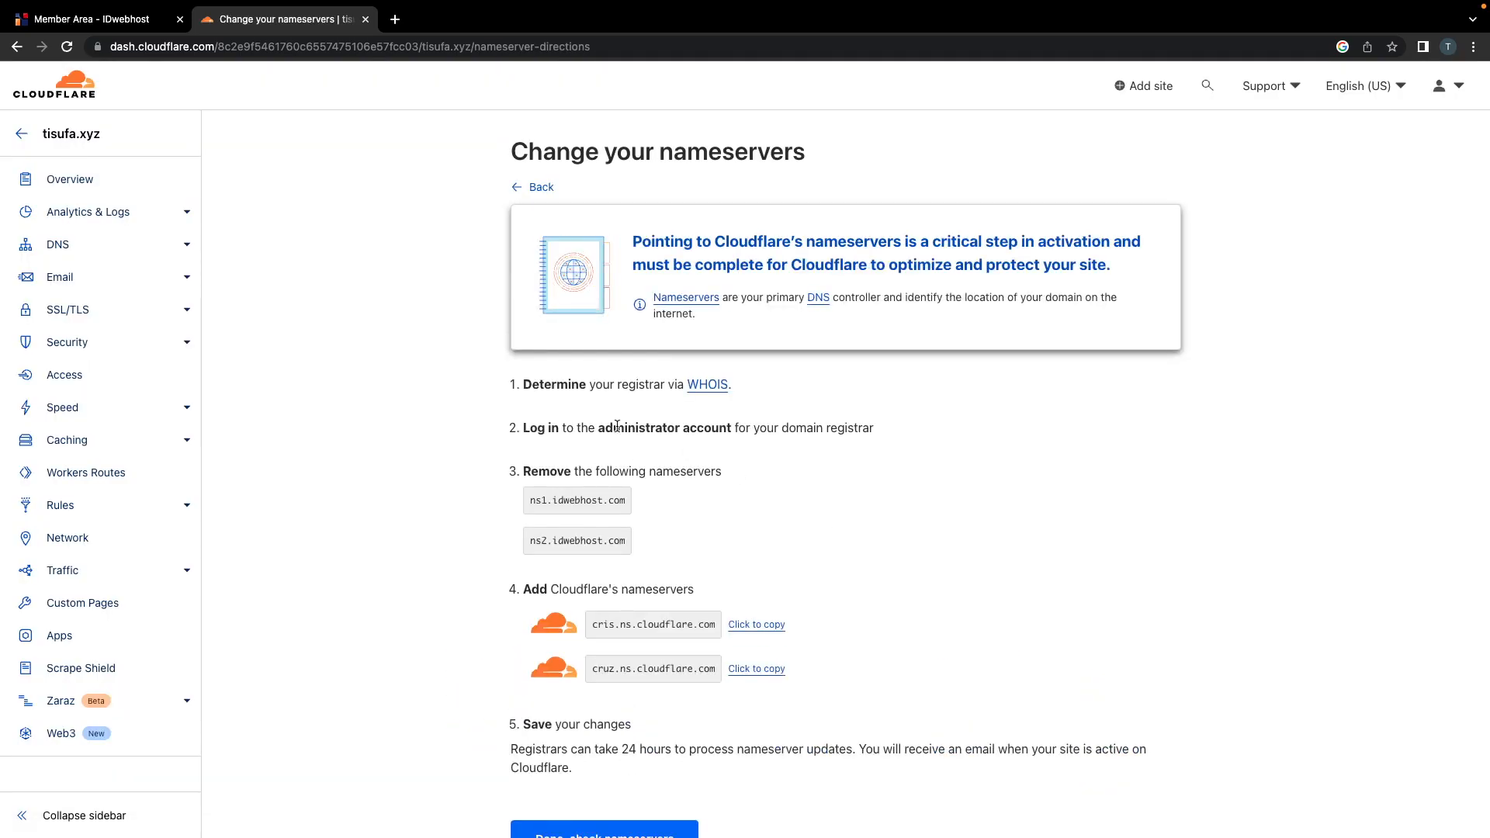
Step: Note the idwebhost nameservers to remove and the new cris and cruz.ns.cloudflare.com nameservers
{"action": "scroll", "coordinate": [617, 426], "scroll_direction": "down", "scroll_amount": 2}
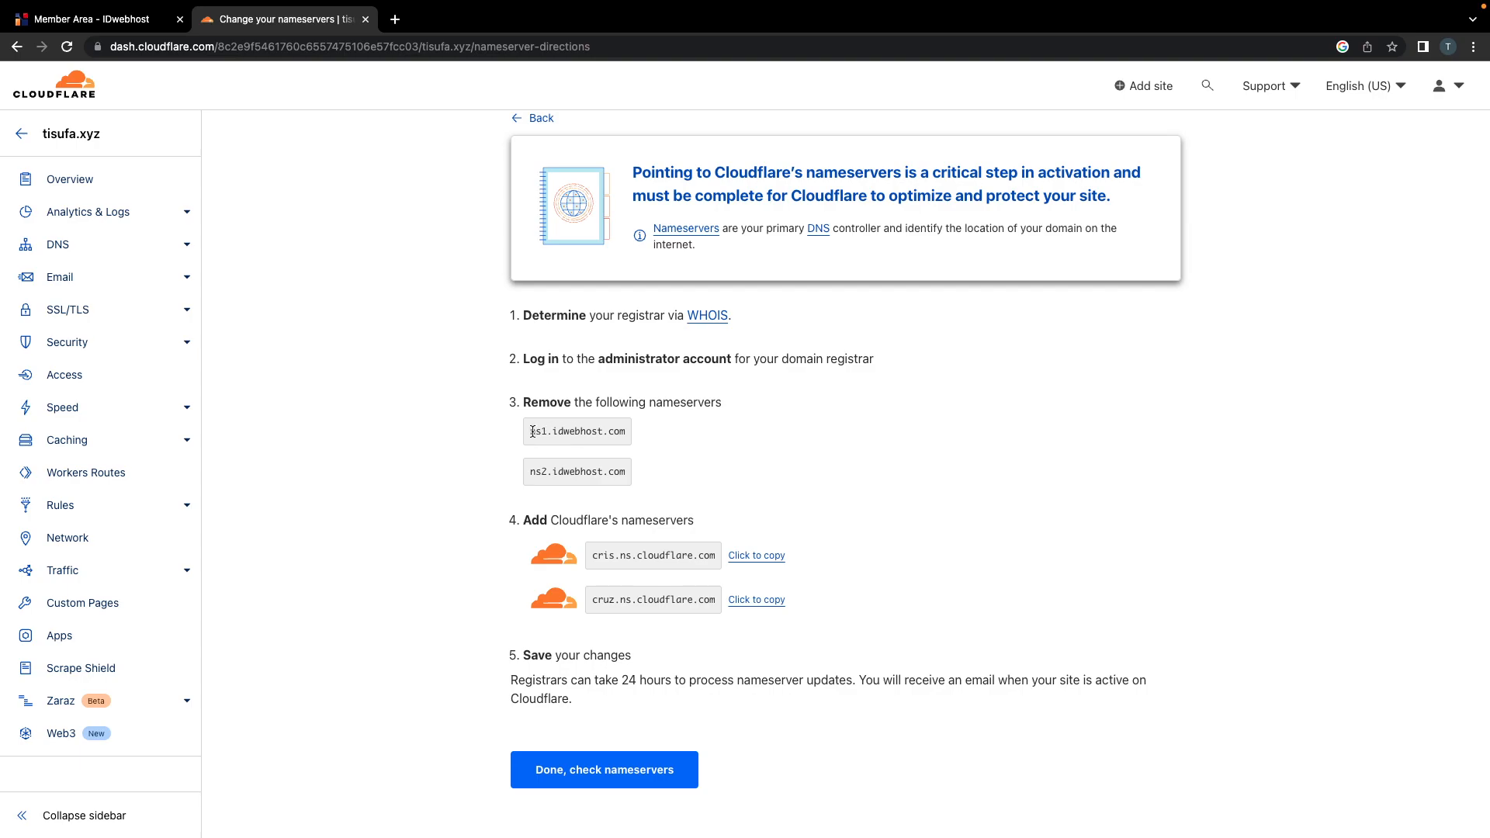
{"action": "scroll", "coordinate": [578, 495], "scroll_direction": "down", "scroll_amount": 1}
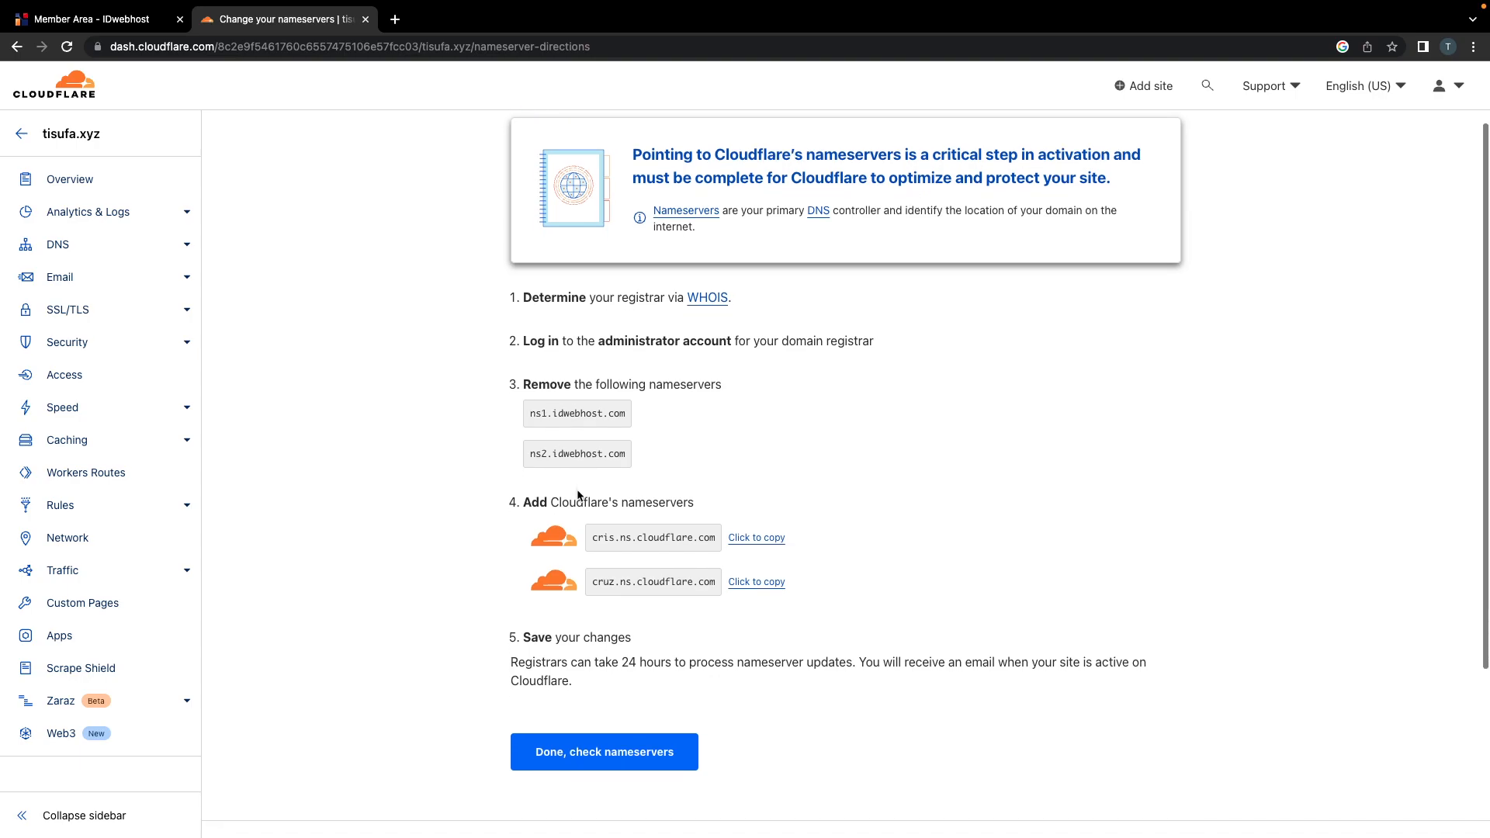
{"action": "double_click", "coordinate": [535, 385]}
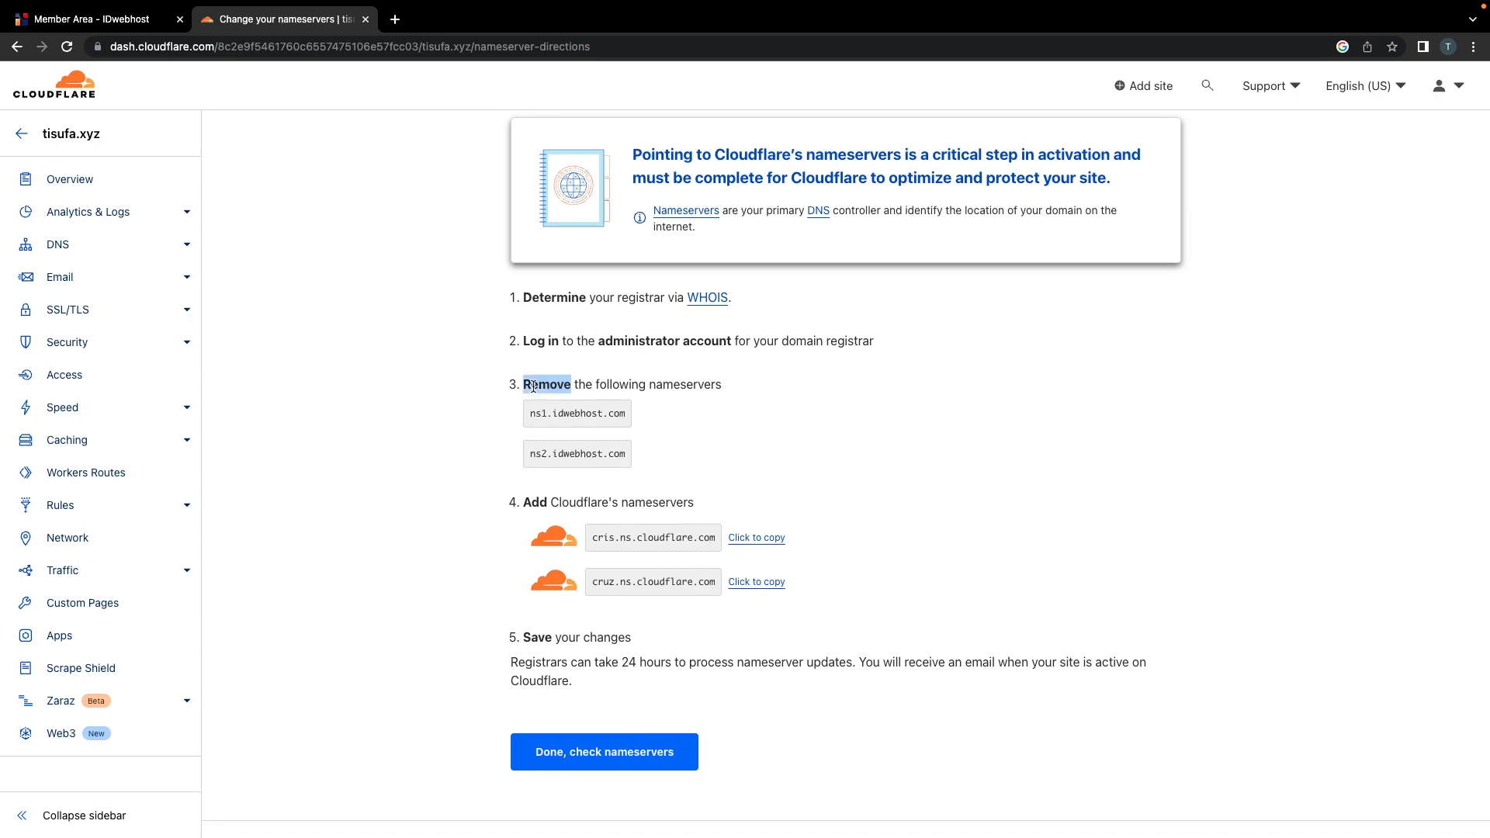
{"action": "left_click_drag", "start_coordinate": [530, 414], "coordinate": [603, 413]}
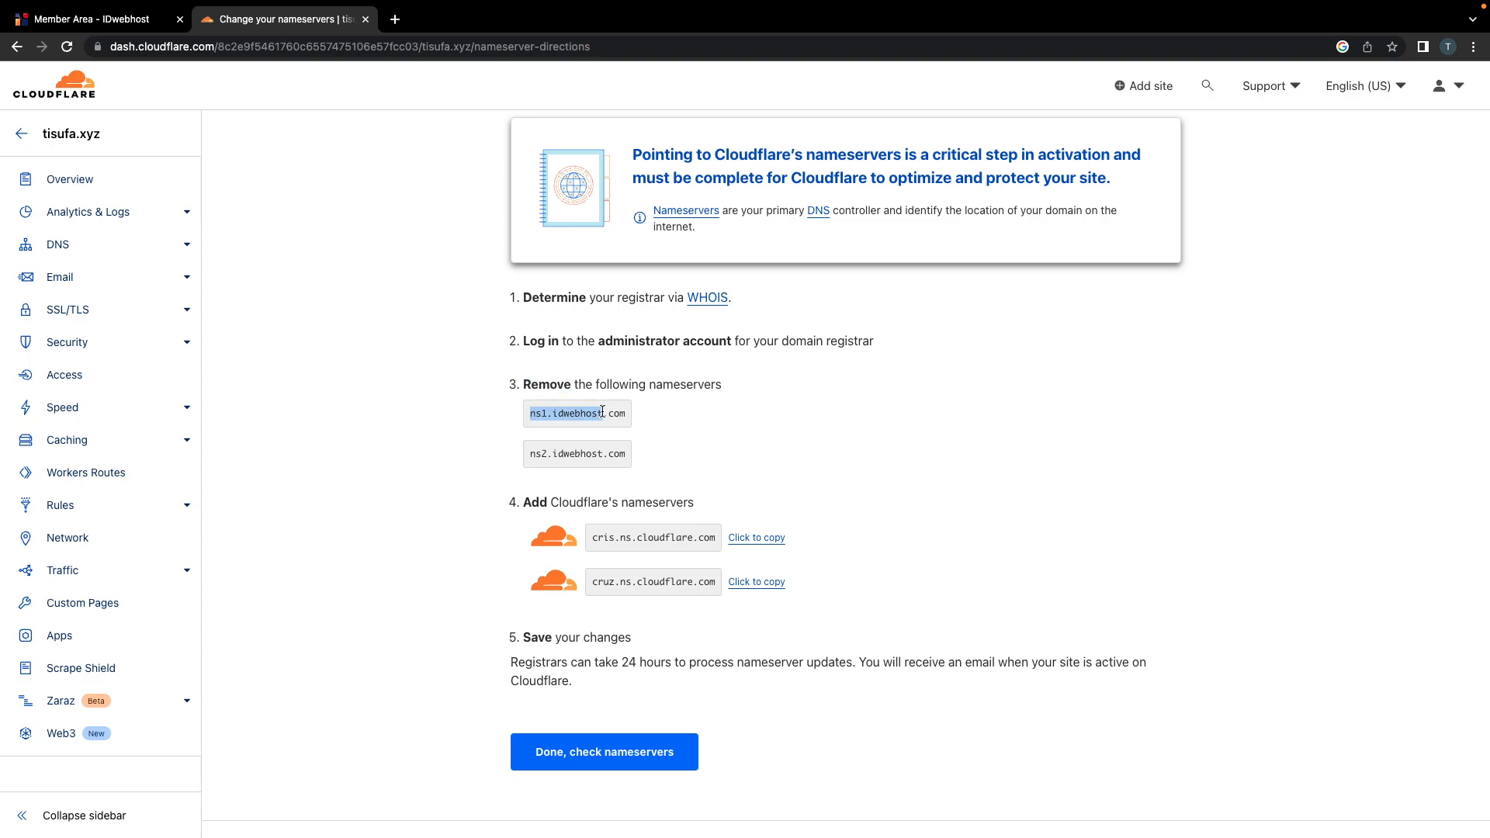
{"action": "double_click", "coordinate": [554, 455]}
{"action": "left_click_drag", "start_coordinate": [590, 535], "coordinate": [717, 538]}
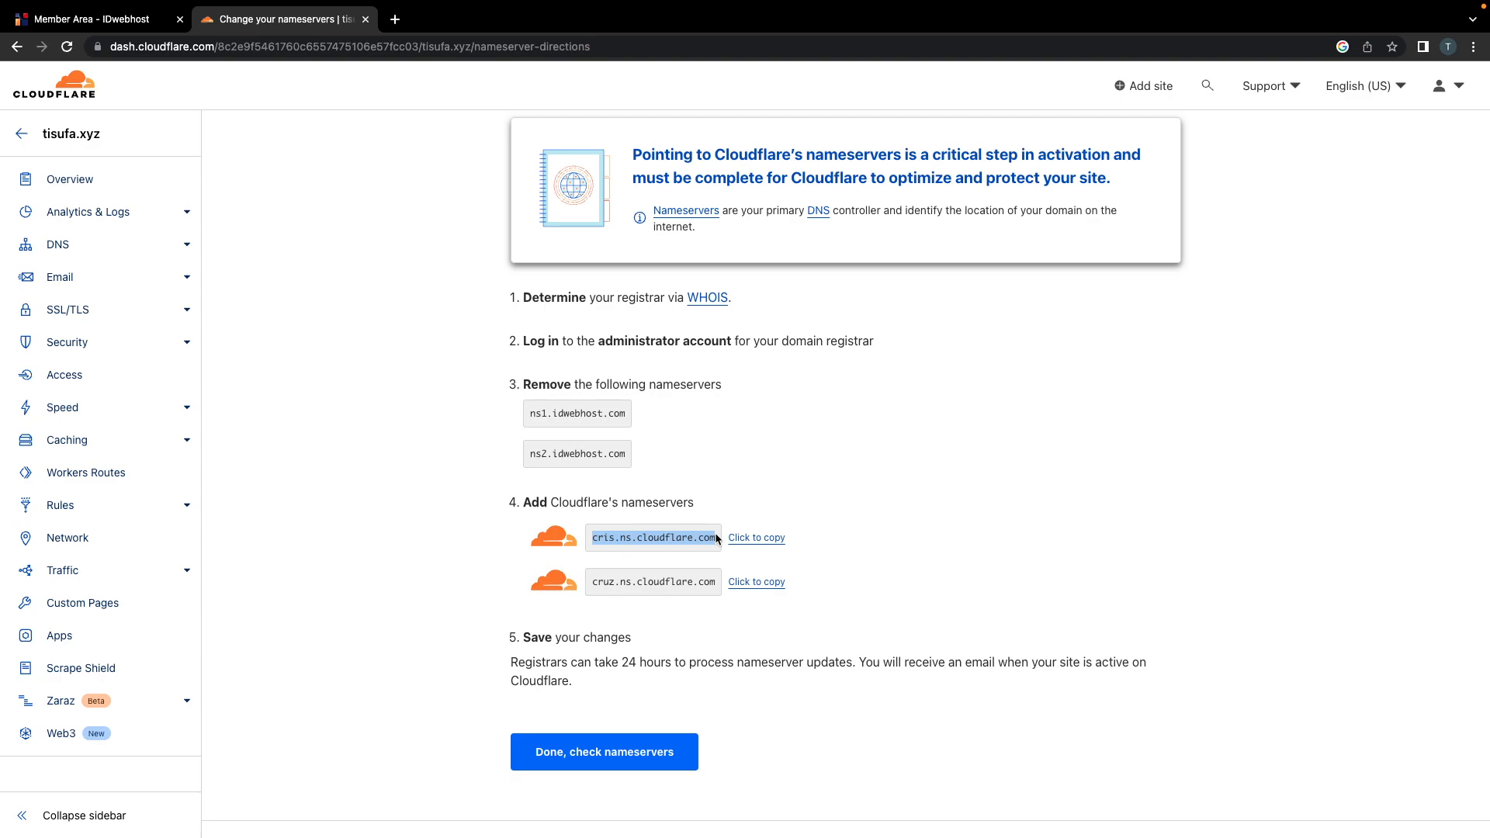
{"action": "triple_click", "coordinate": [633, 582]}
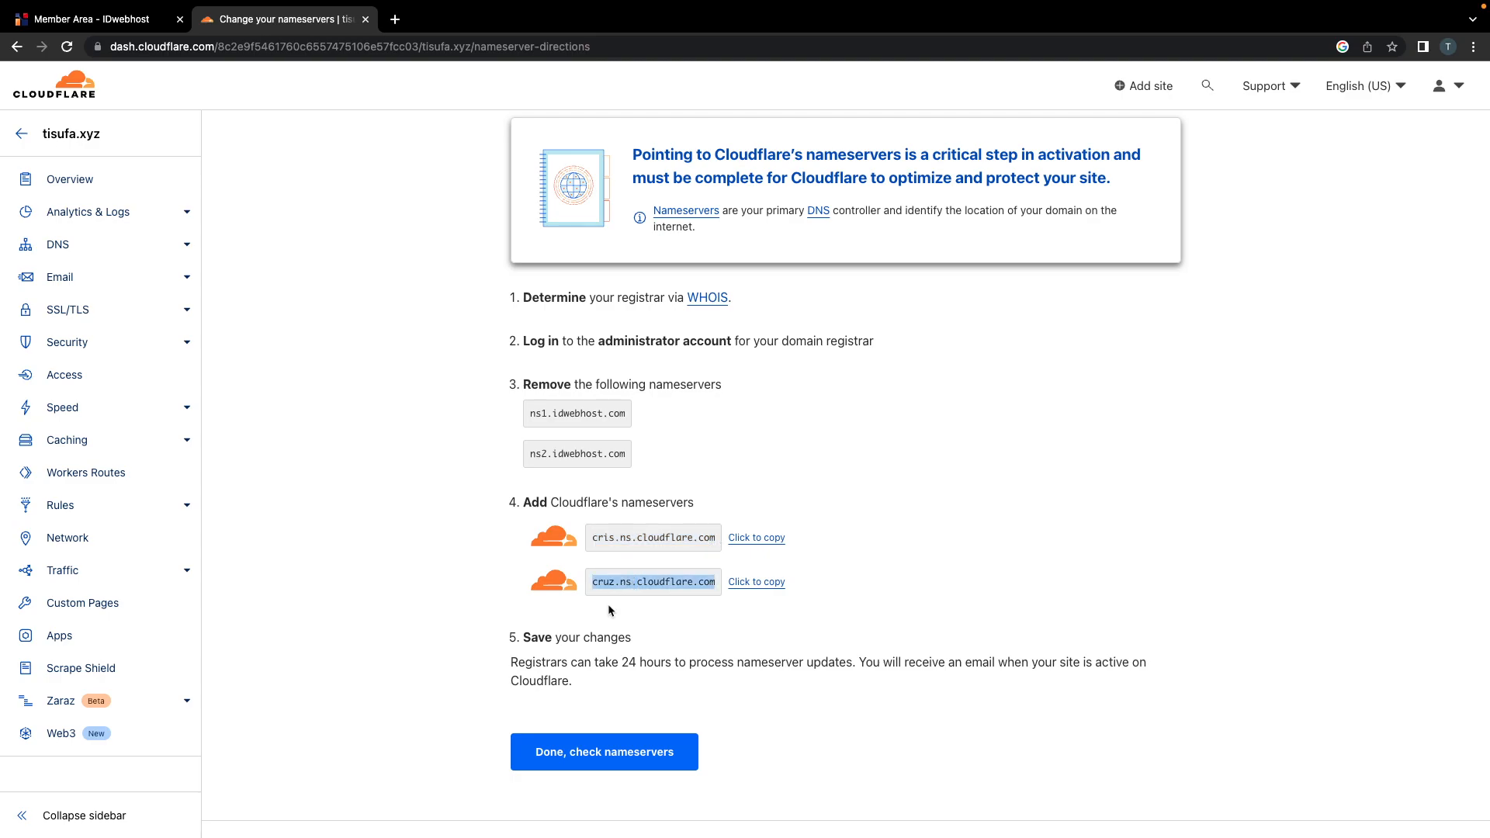
Step: Read the 24-hour registrar processing note, then switch to the IDwebhost member area tab
{"action": "left_click_drag", "start_coordinate": [510, 664], "coordinate": [612, 671]}
{"action": "left_click", "coordinate": [613, 672]}
{"action": "double_click", "coordinate": [620, 664]}
{"action": "double_click", "coordinate": [646, 664]}
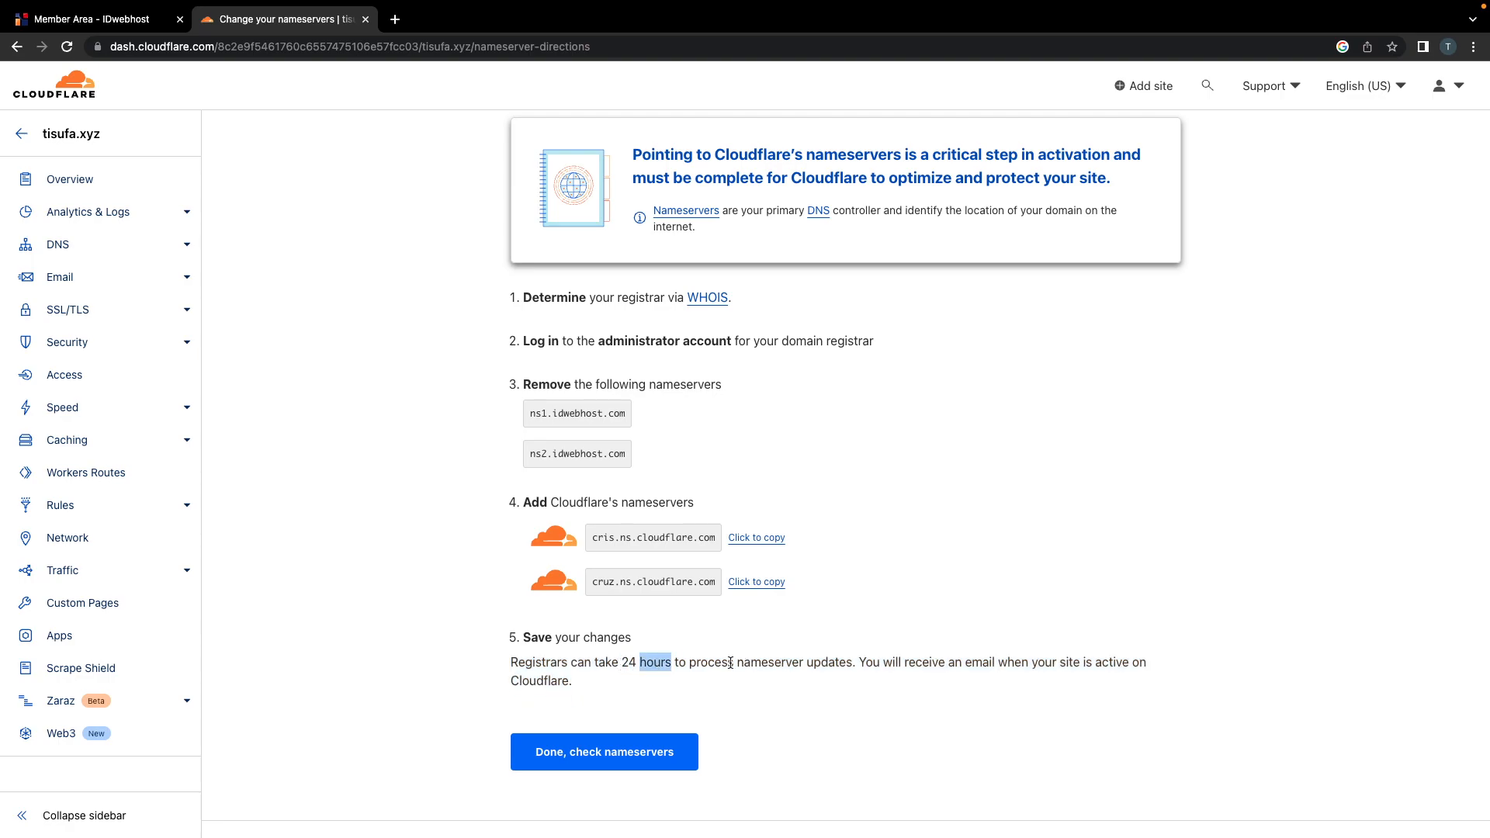
{"action": "left_click_drag", "start_coordinate": [695, 664], "coordinate": [1102, 680]}
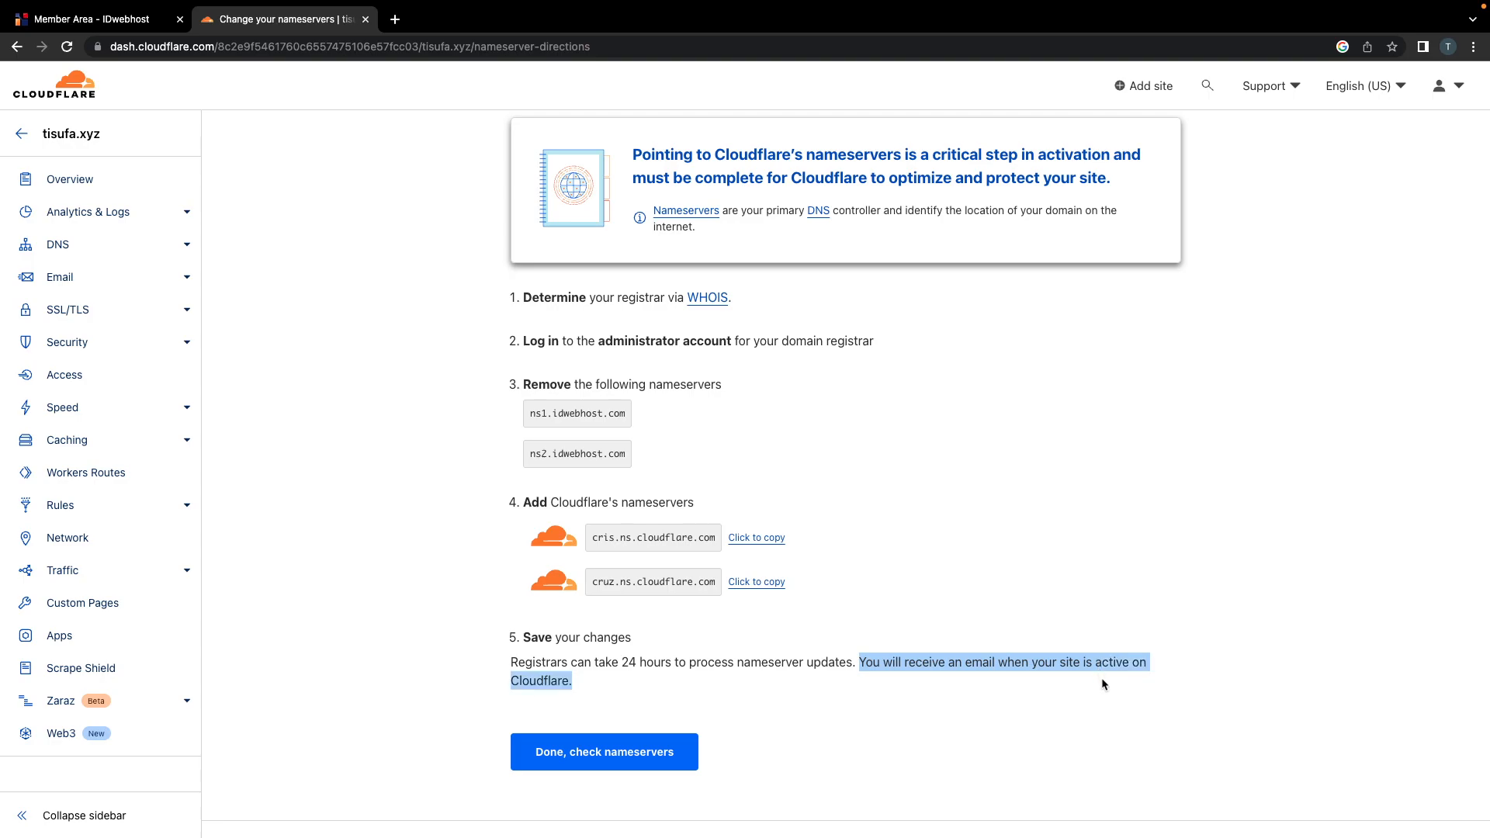
{"action": "left_click", "coordinate": [735, 676]}
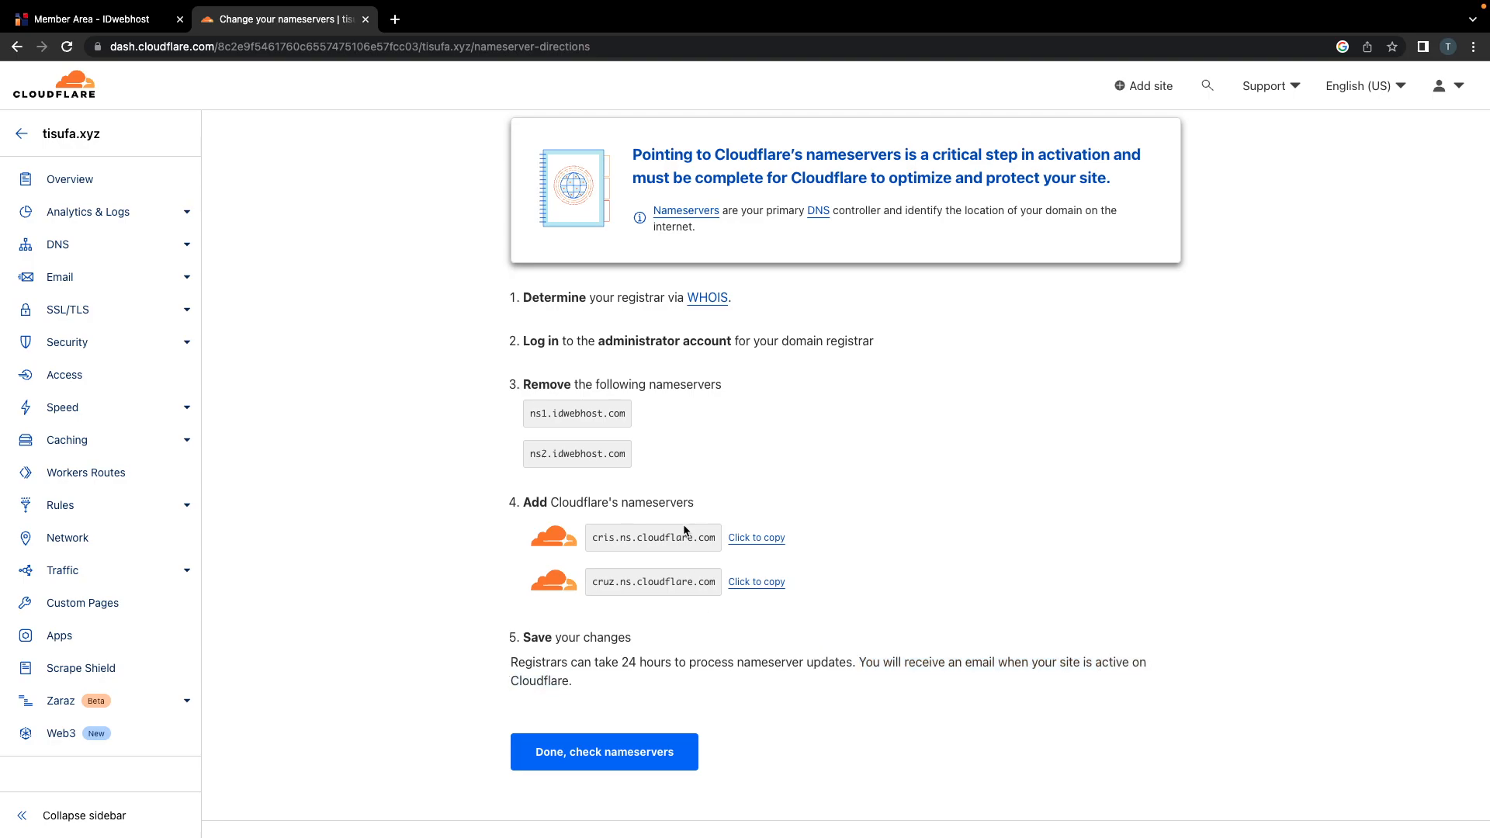
{"action": "scroll", "coordinate": [683, 536], "scroll_direction": "up", "scroll_amount": 2}
{"action": "left_click_drag", "start_coordinate": [530, 501], "coordinate": [566, 495]}
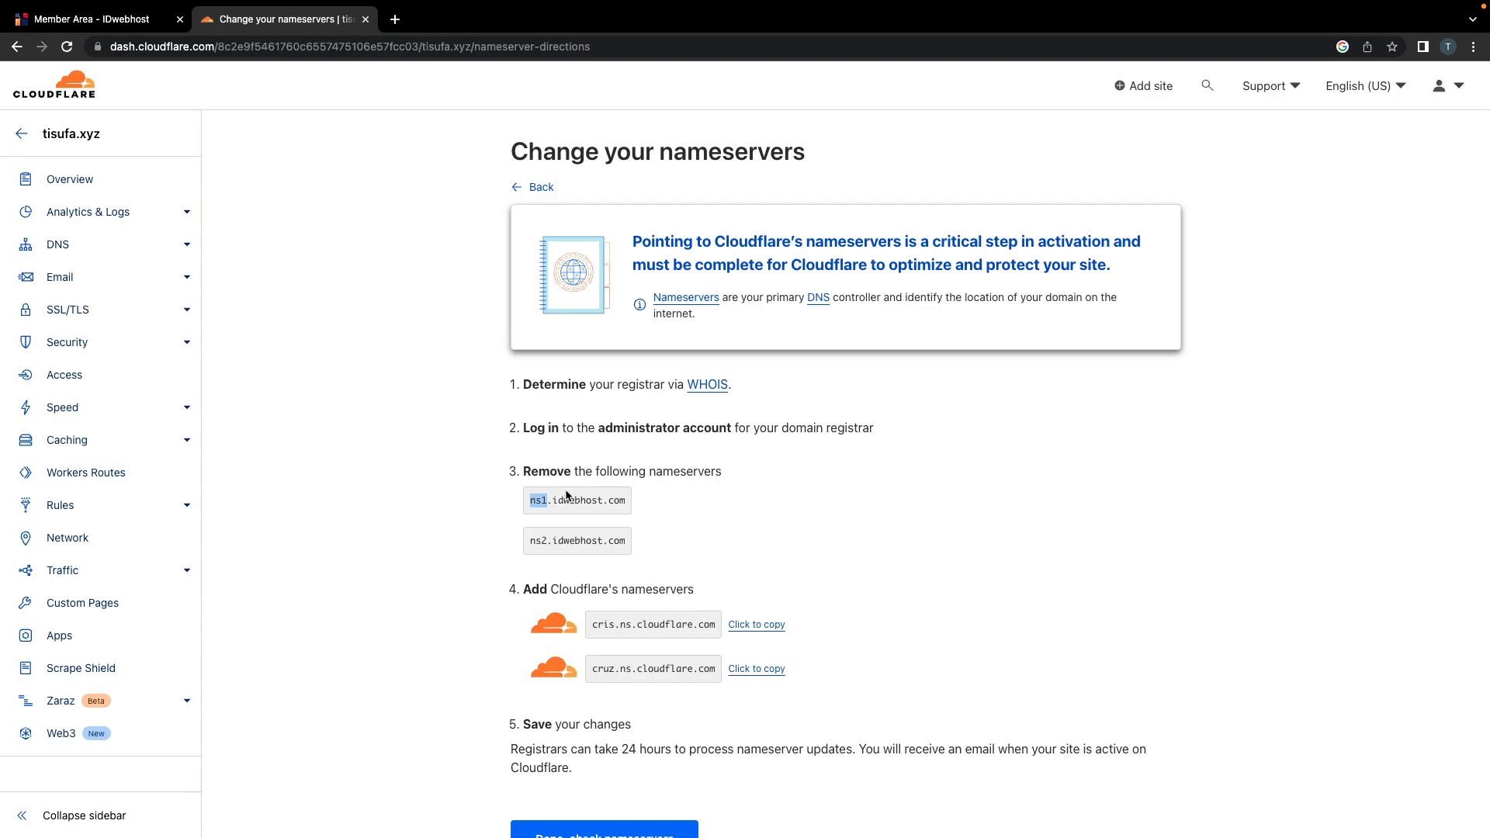
{"action": "left_click", "coordinate": [91, 18]}
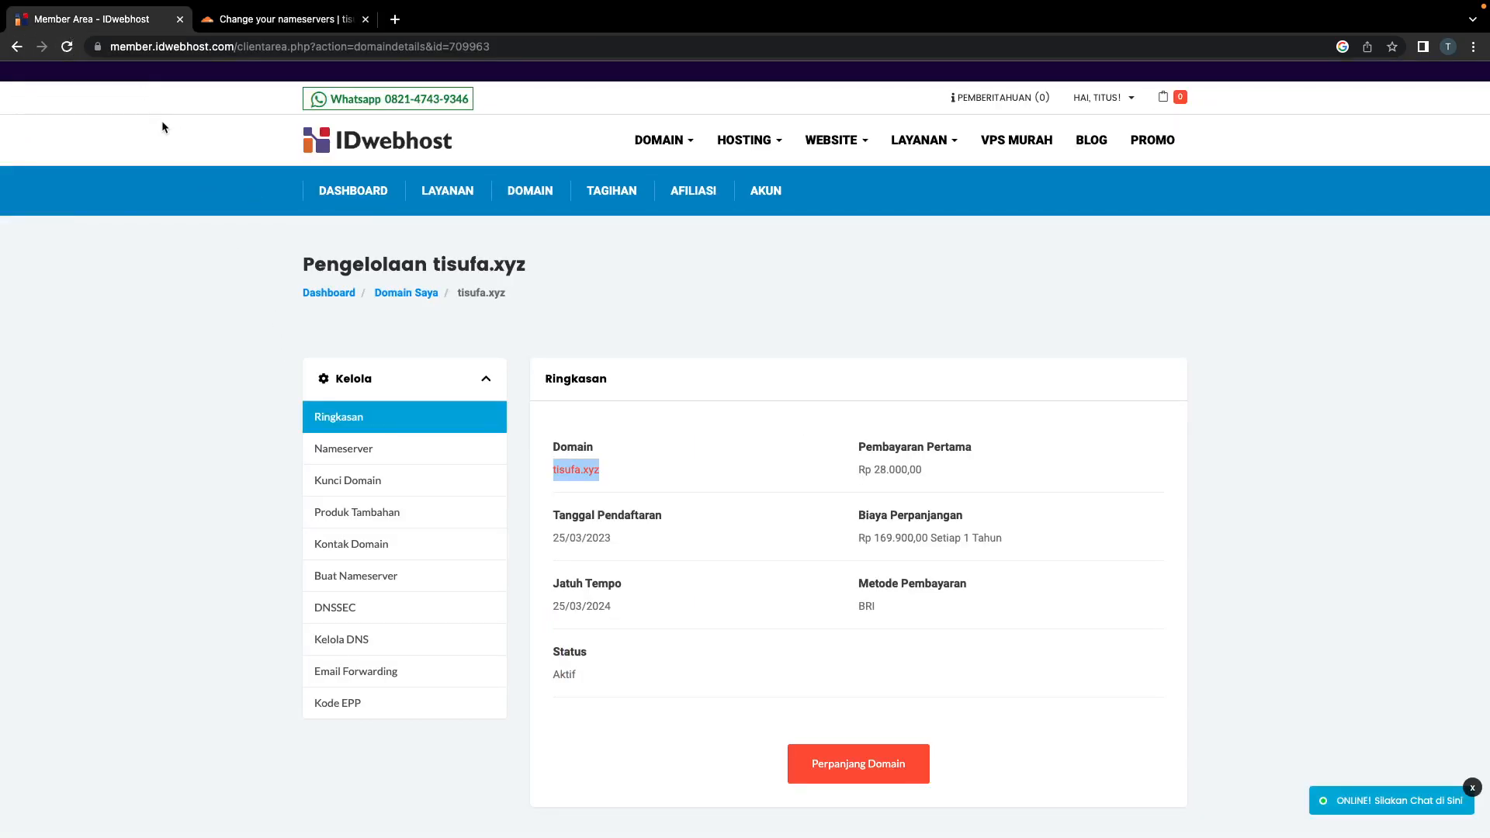
Step: Open tisufa.xyz's Nameserver settings in IDwebhost and check the current ns1/ns2.idwebhost.com values
{"action": "left_click", "coordinate": [234, 392]}
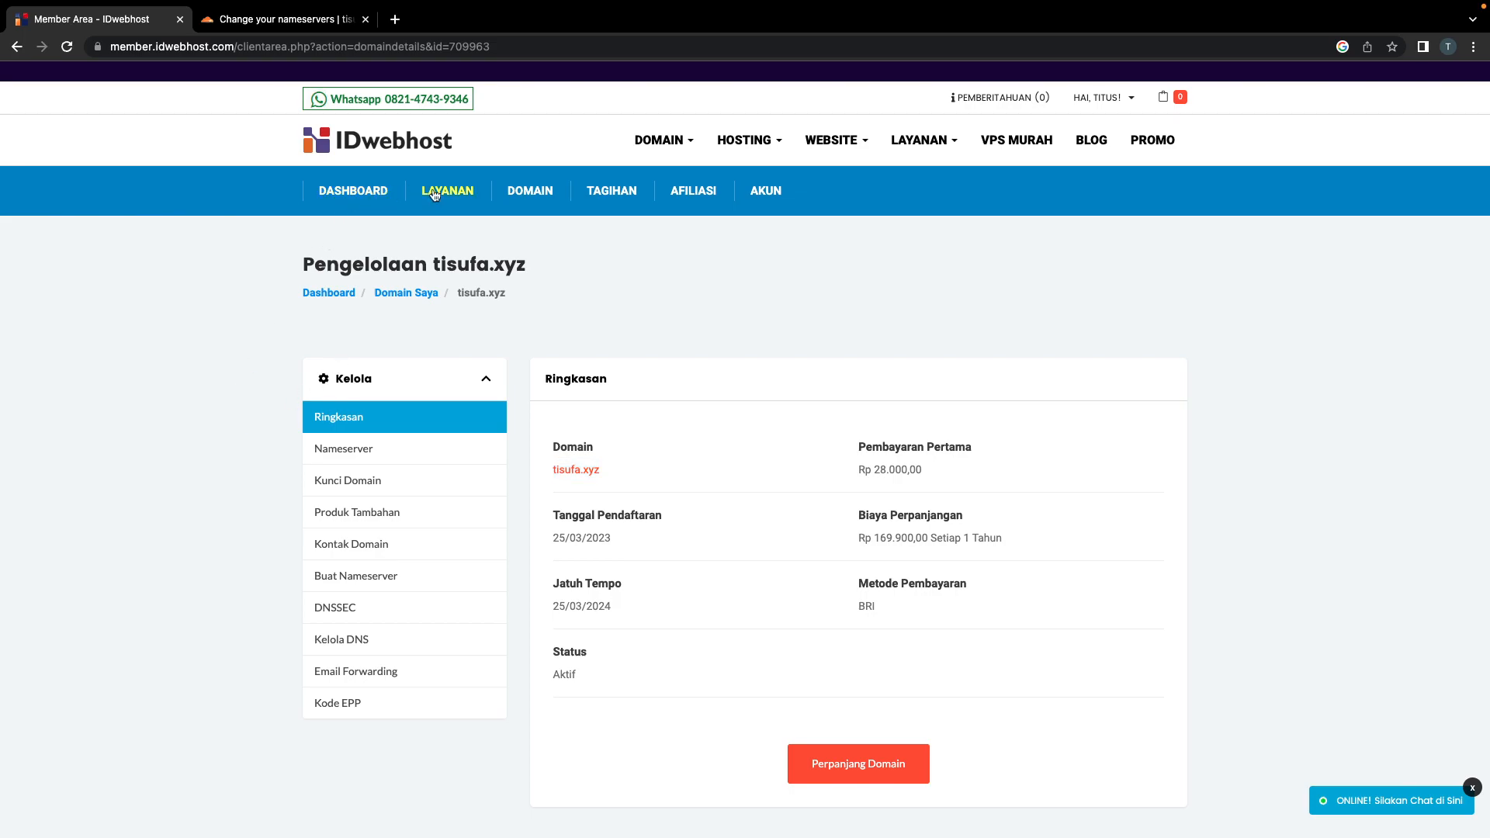
{"action": "left_click", "coordinate": [530, 190]}
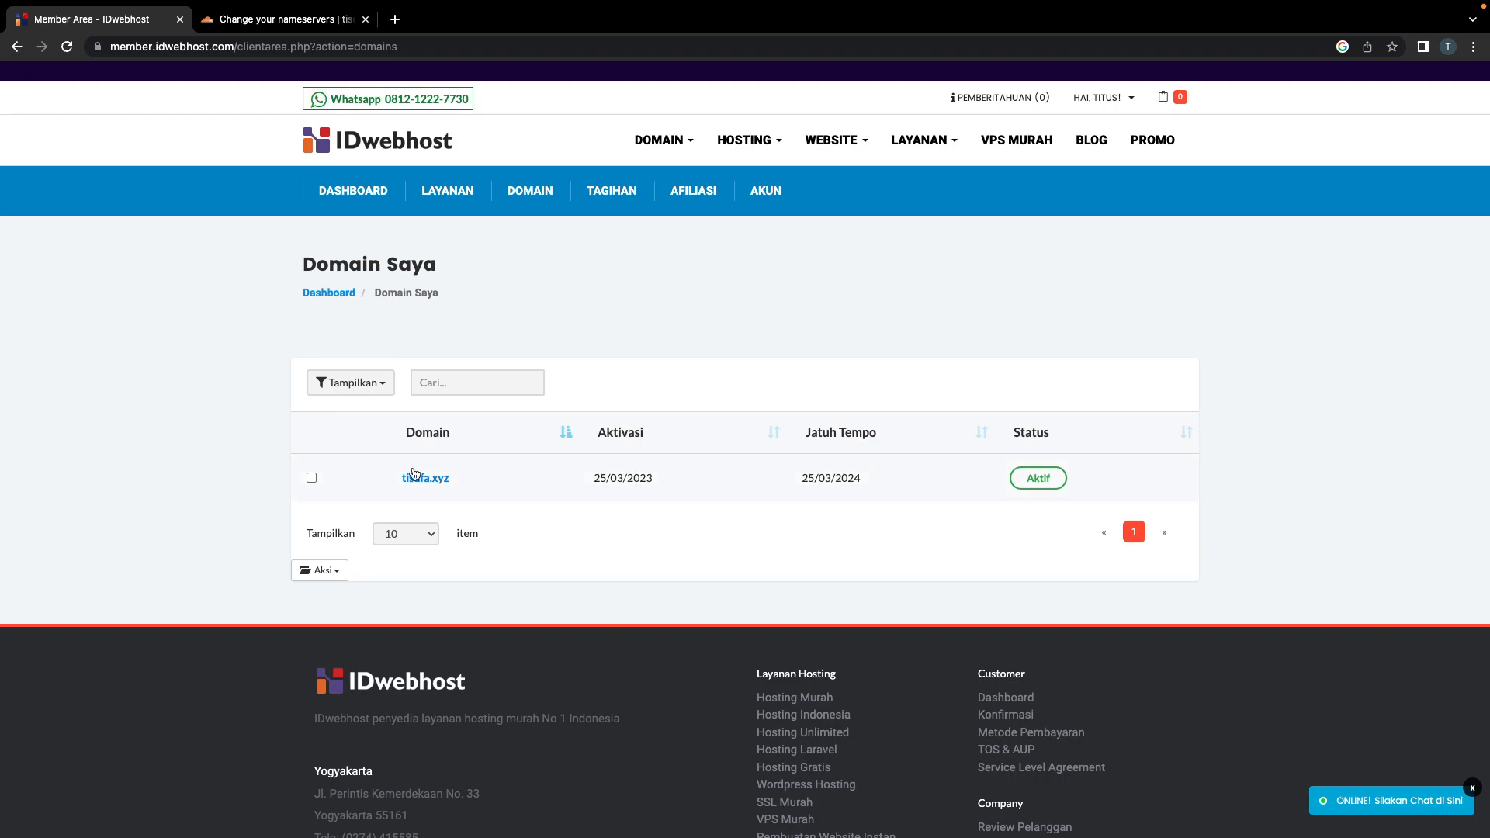
{"action": "left_click", "coordinate": [423, 478]}
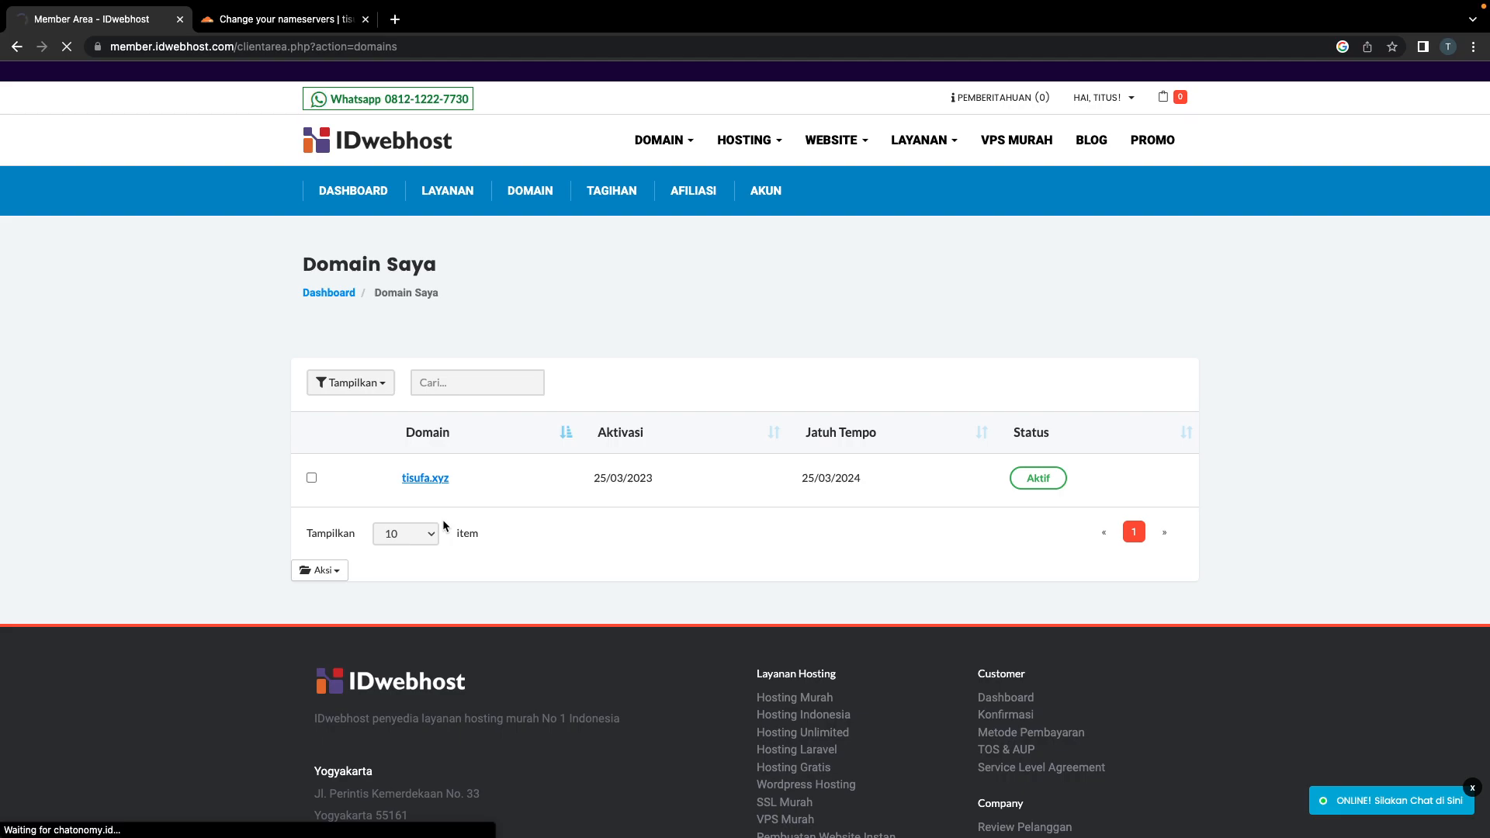
{"action": "left_click", "coordinate": [407, 477]}
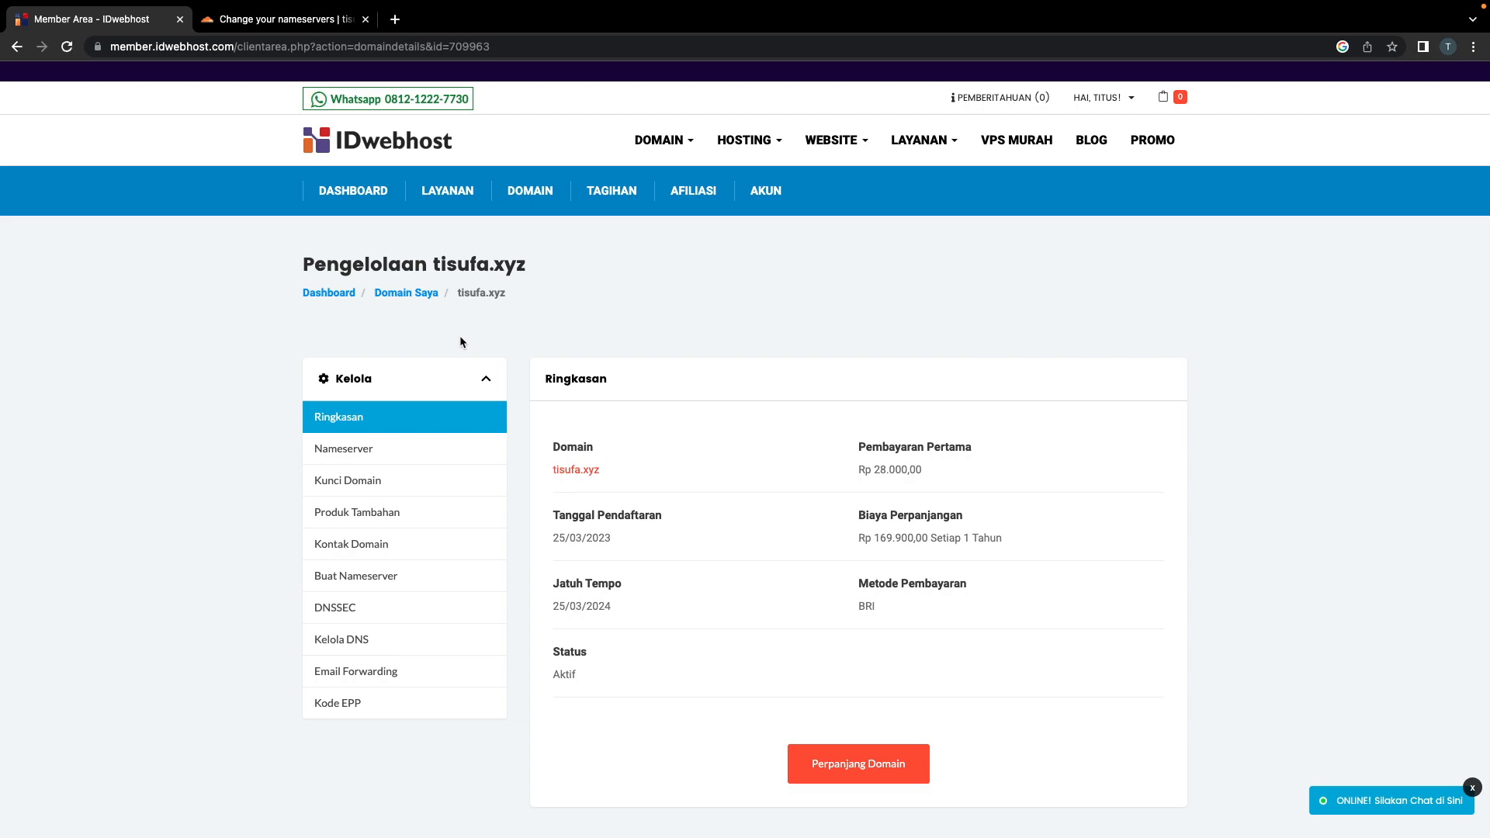
{"action": "left_click", "coordinate": [343, 451]}
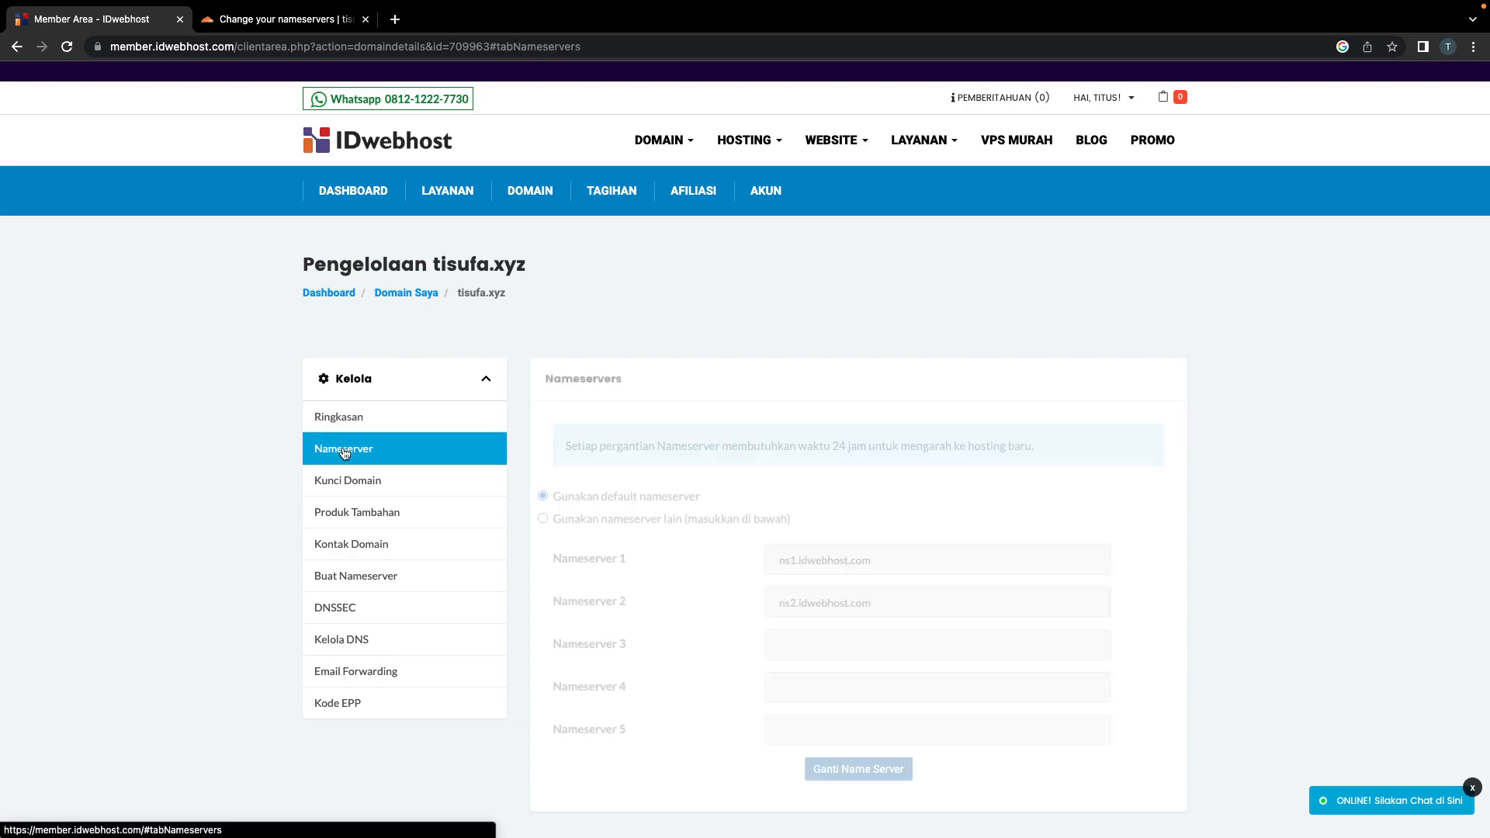
{"action": "scroll", "coordinate": [685, 552], "scroll_direction": "down", "scroll_amount": 1}
{"action": "left_click", "coordinate": [775, 466]}
{"action": "left_click_drag", "start_coordinate": [885, 503], "coordinate": [731, 504]}
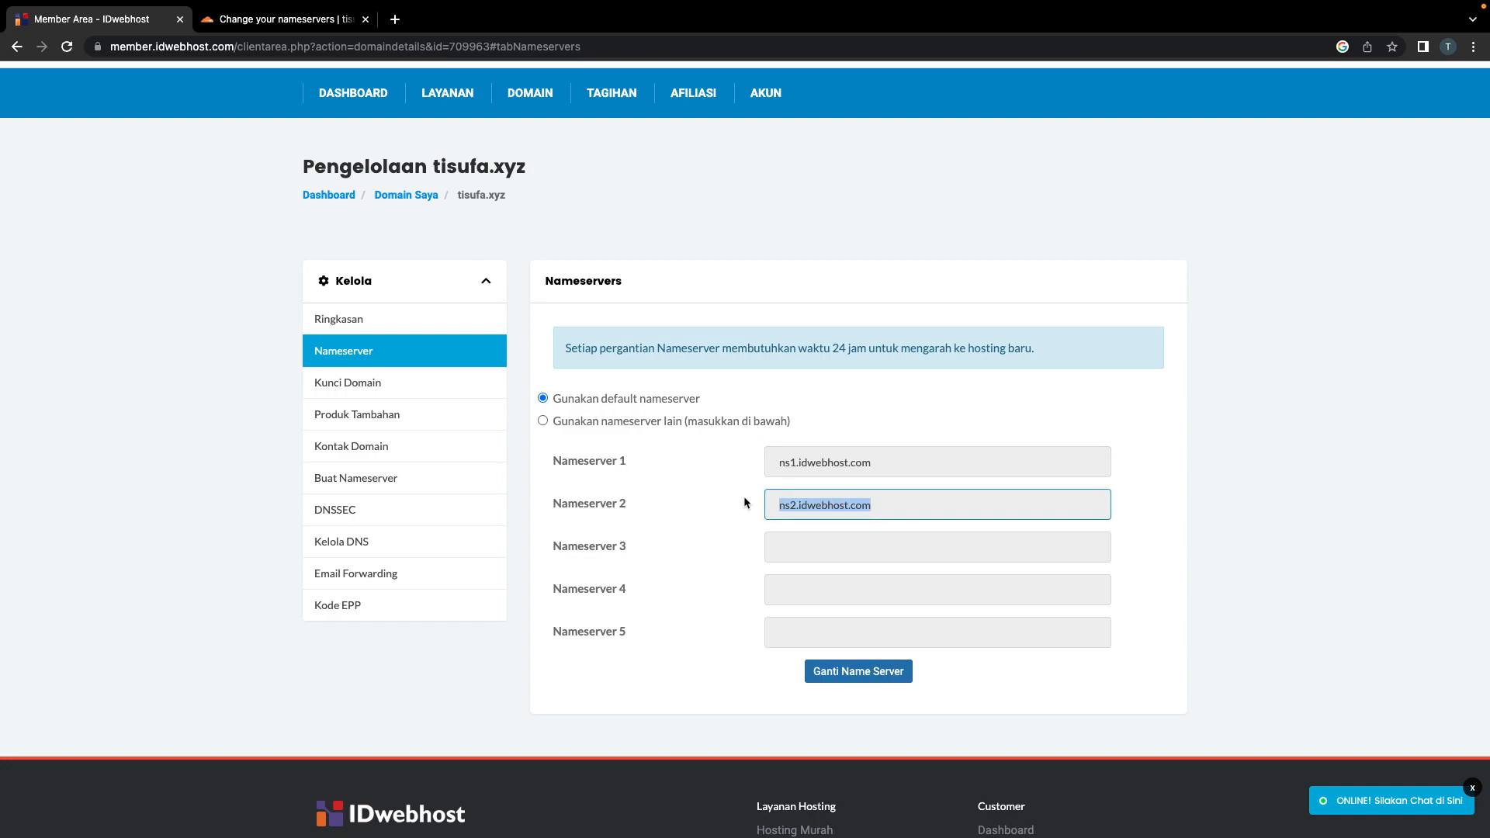
{"action": "double_click", "coordinate": [820, 463]}
{"action": "double_click", "coordinate": [822, 505]}
Step: Copy cris.ns.cloudflare.com and cruz.ns.cloudflare.com from Cloudflare into IDwebhost's Nameserver 1 and 2
{"action": "left_click", "coordinate": [243, 22]}
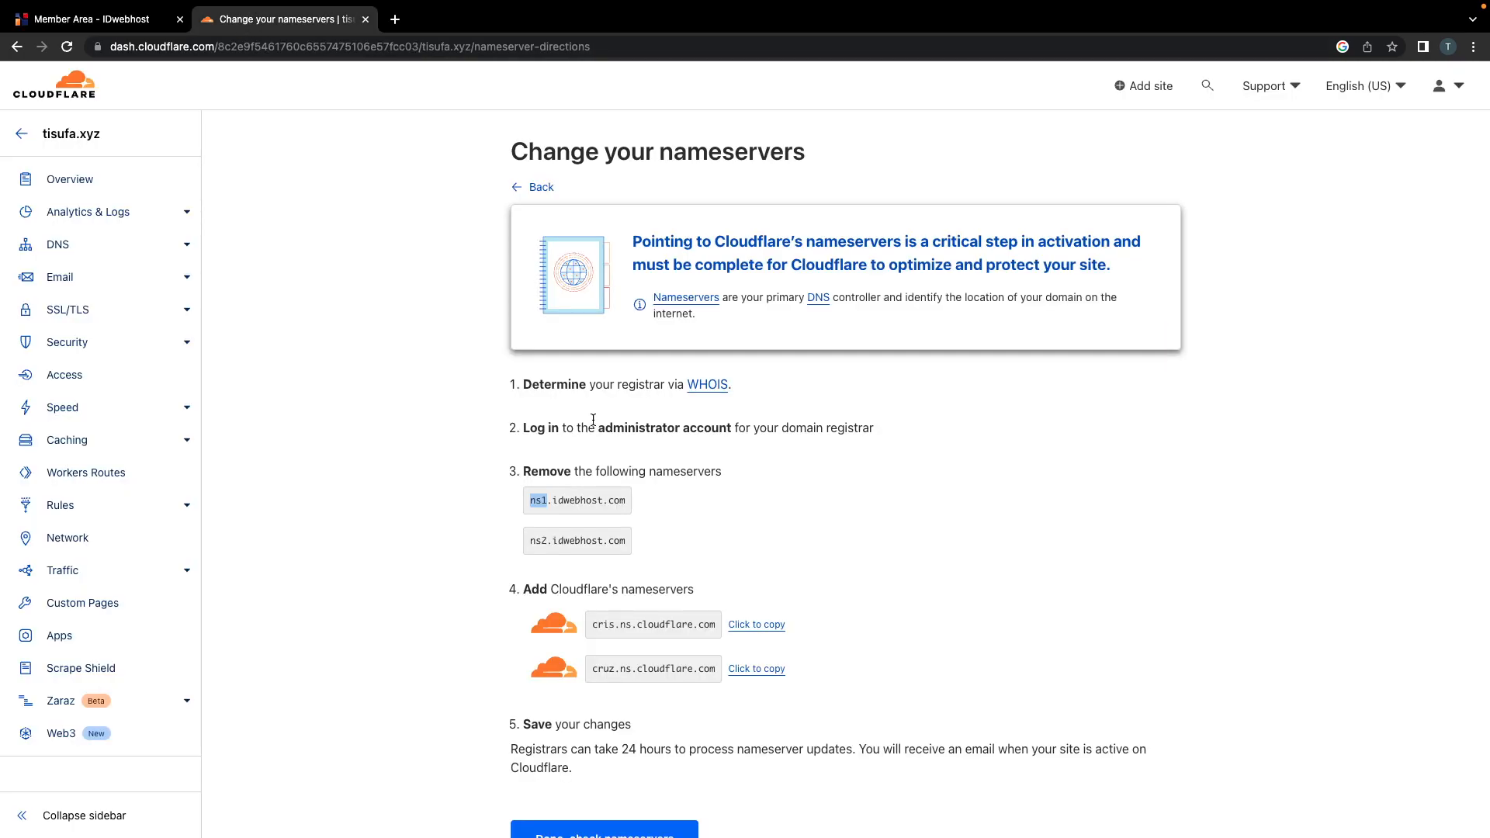
{"action": "left_click", "coordinate": [753, 632]}
{"action": "left_click", "coordinate": [93, 18]}
{"action": "triple_click", "coordinate": [827, 463]}
{"action": "key", "text": "ctrl+v"}
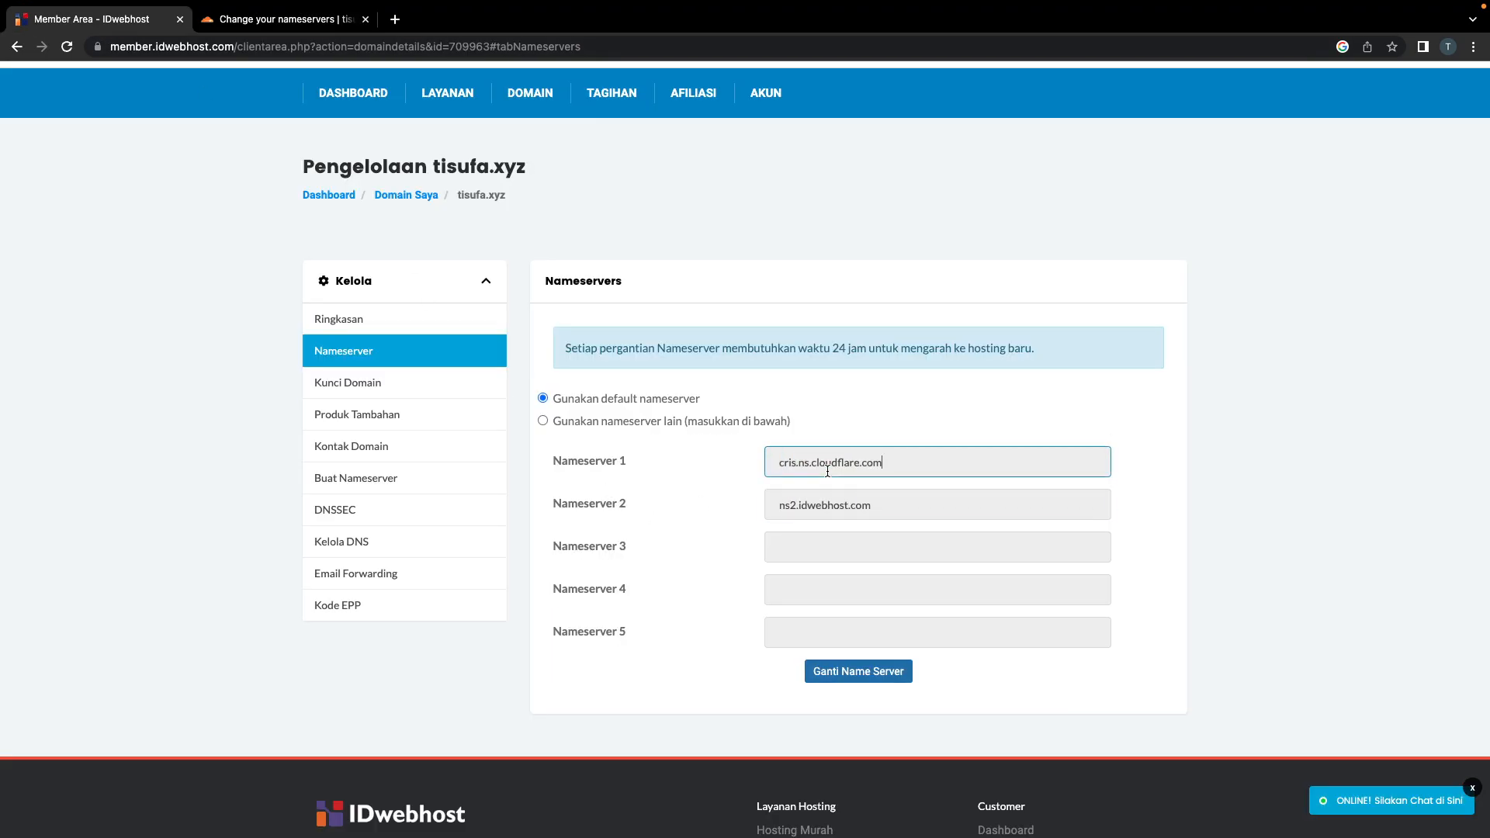
{"action": "left_click", "coordinate": [296, 19]}
{"action": "left_click", "coordinate": [764, 669]}
{"action": "left_click", "coordinate": [94, 18]}
{"action": "triple_click", "coordinate": [801, 505]}
{"action": "key", "text": "ctrl+v"}
Step: Choose 'Gunakan nameserver lain', double-check against Cloudflare's list, and submit with Ganti Name Server
{"action": "key", "text": "Tab"}
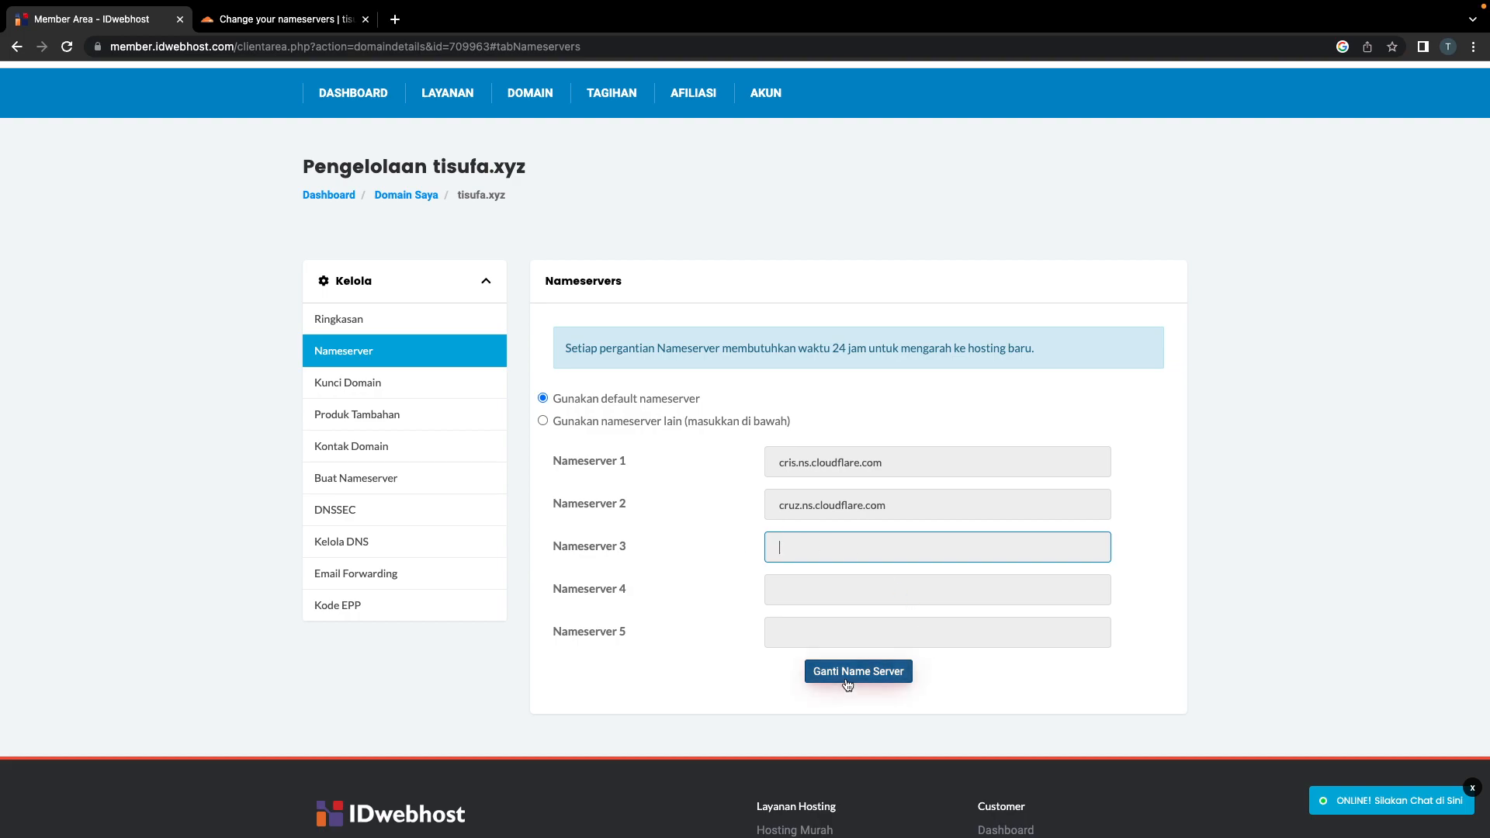
{"action": "left_click", "coordinate": [543, 421]}
{"action": "triple_click", "coordinate": [619, 423]}
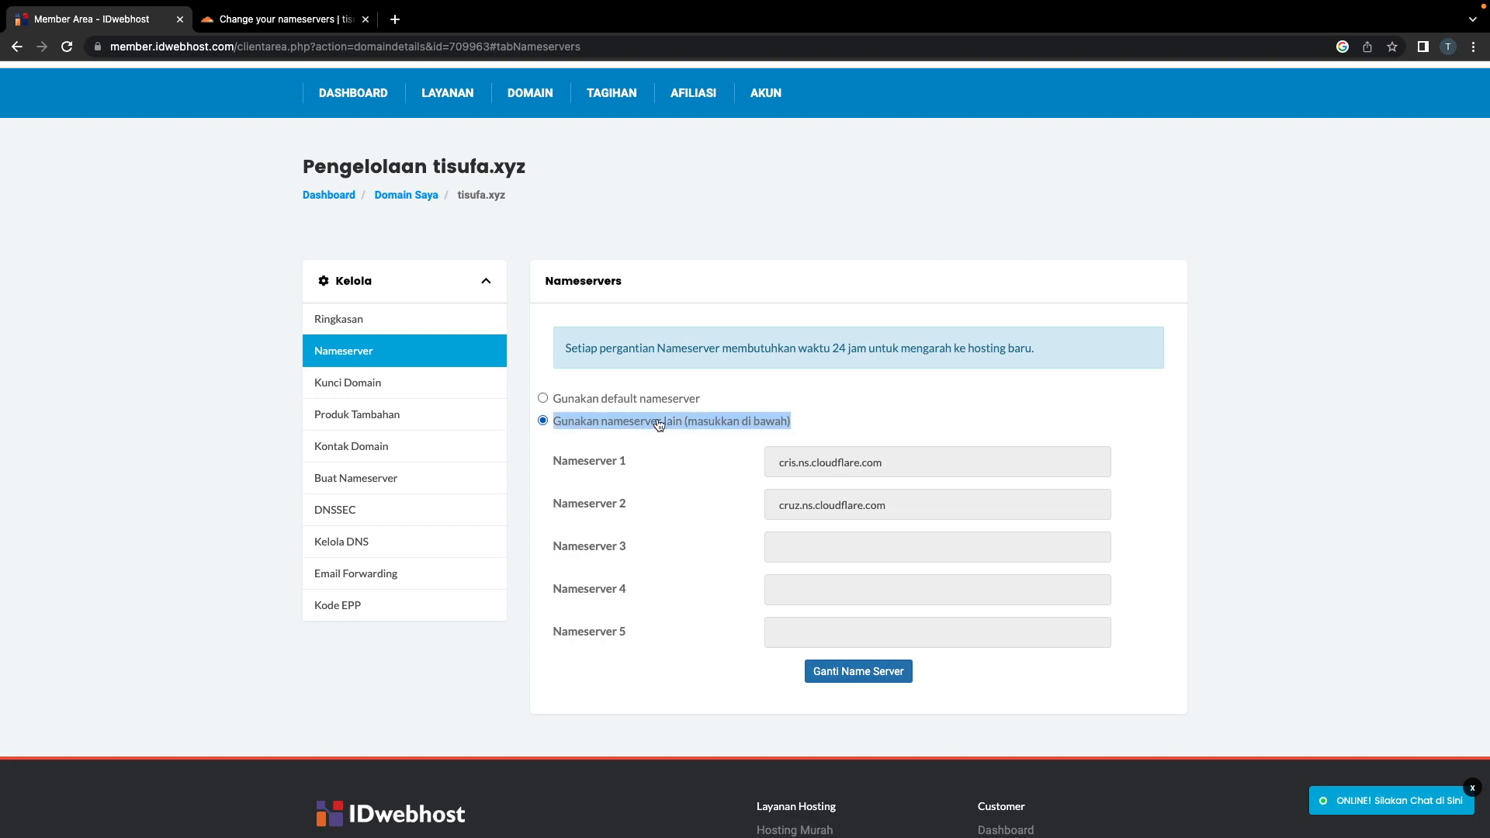
{"action": "double_click", "coordinate": [582, 427]}
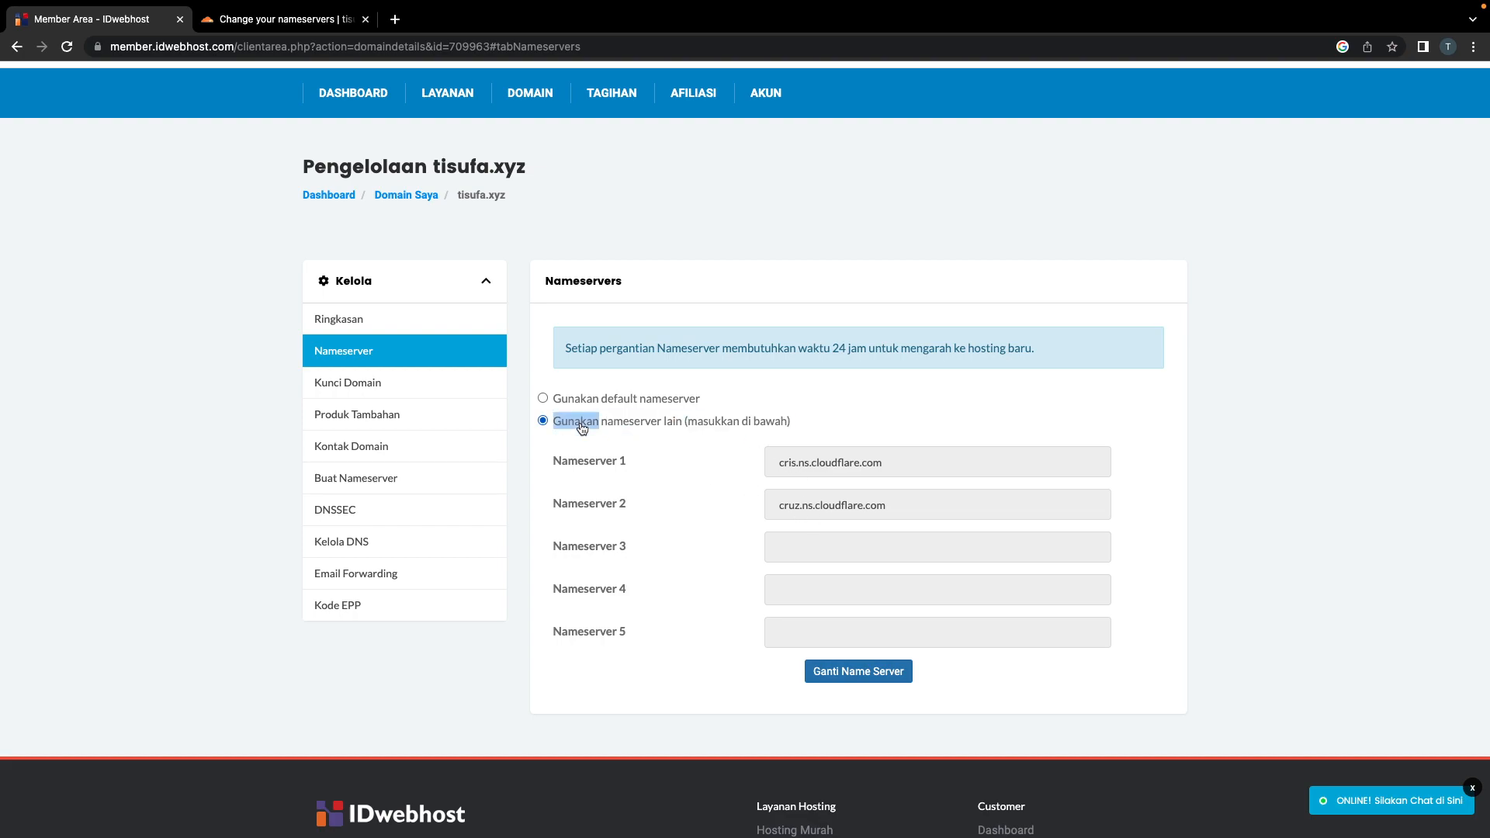
{"action": "scroll", "coordinate": [582, 426], "scroll_direction": "up", "scroll_amount": 2}
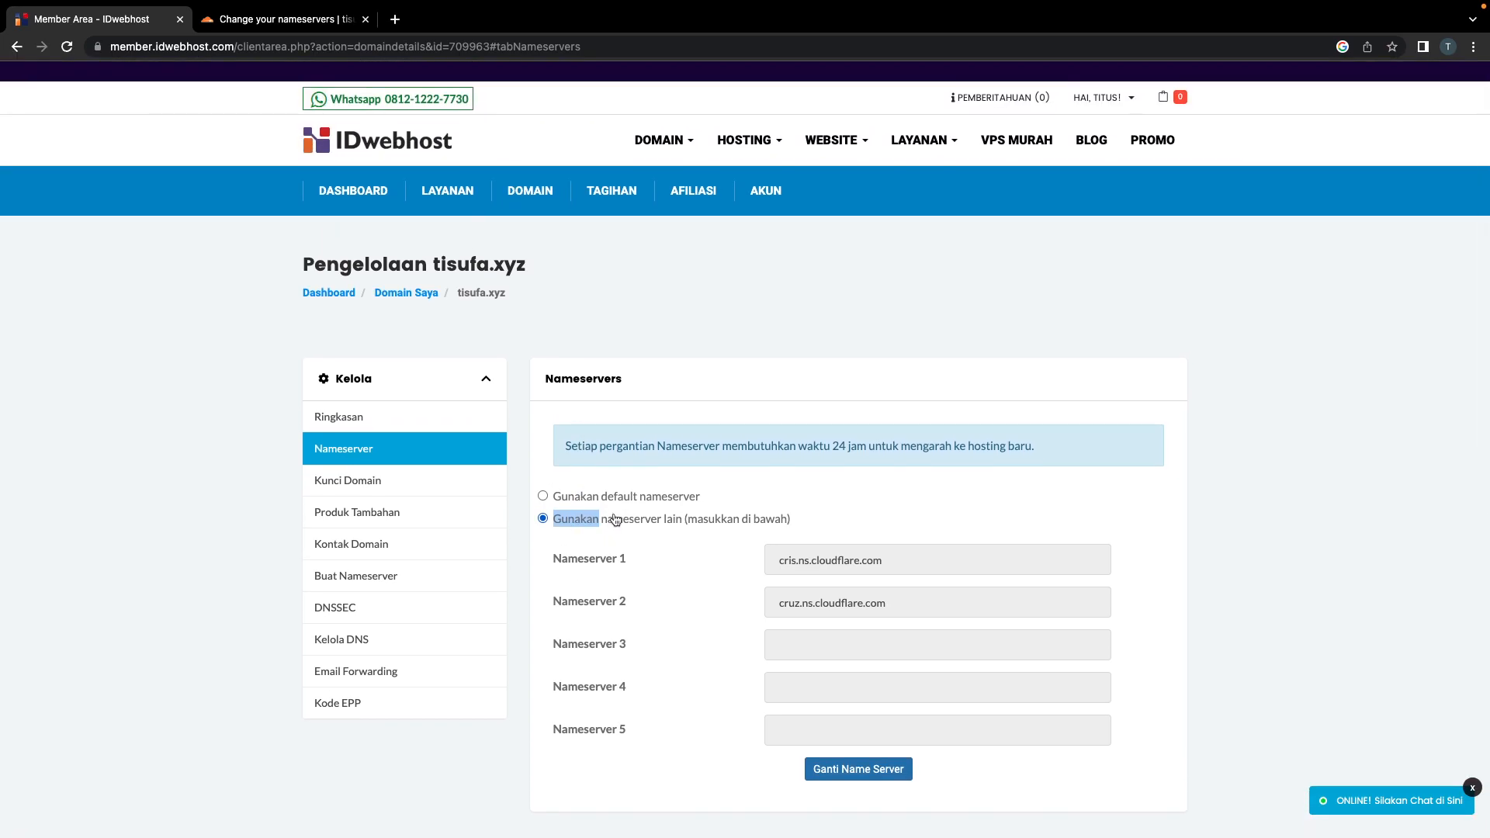
{"action": "left_click", "coordinate": [639, 519]}
{"action": "left_click", "coordinate": [279, 19]}
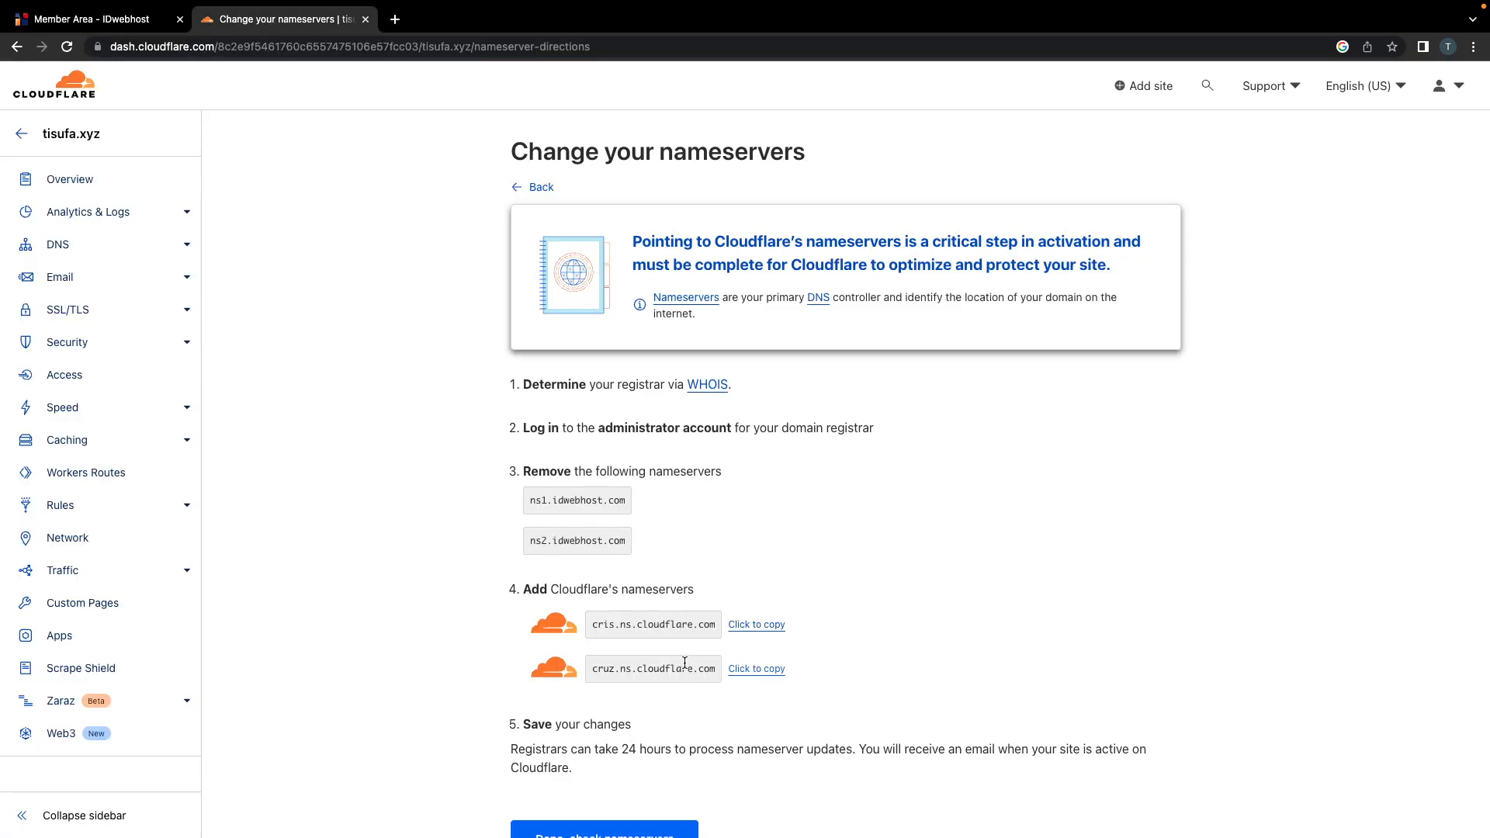
{"action": "left_click", "coordinate": [93, 18]}
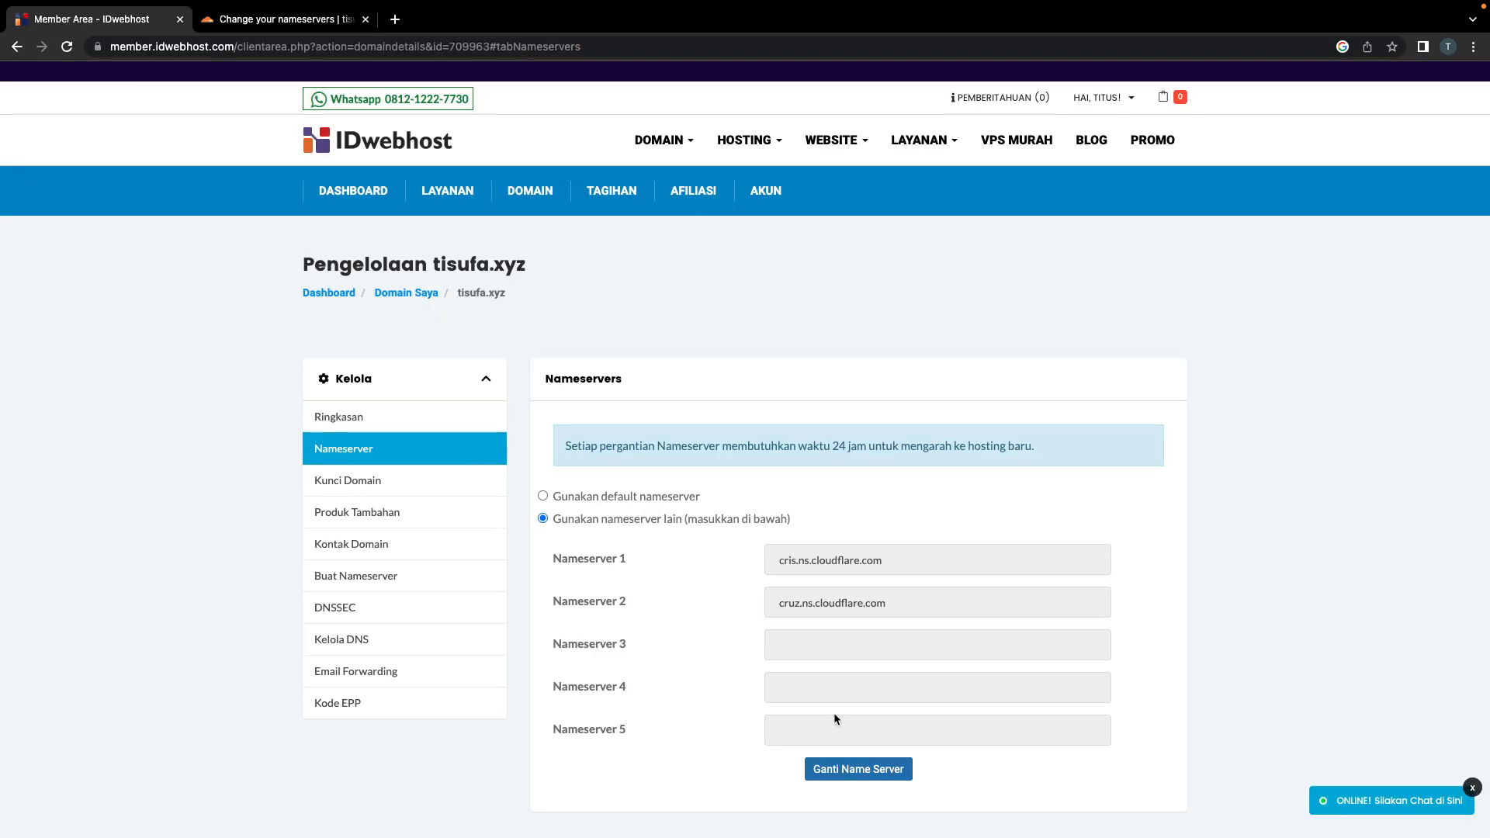
{"action": "scroll", "coordinate": [833, 713], "scroll_direction": "down", "scroll_amount": 3}
{"action": "left_click", "coordinate": [853, 611]}
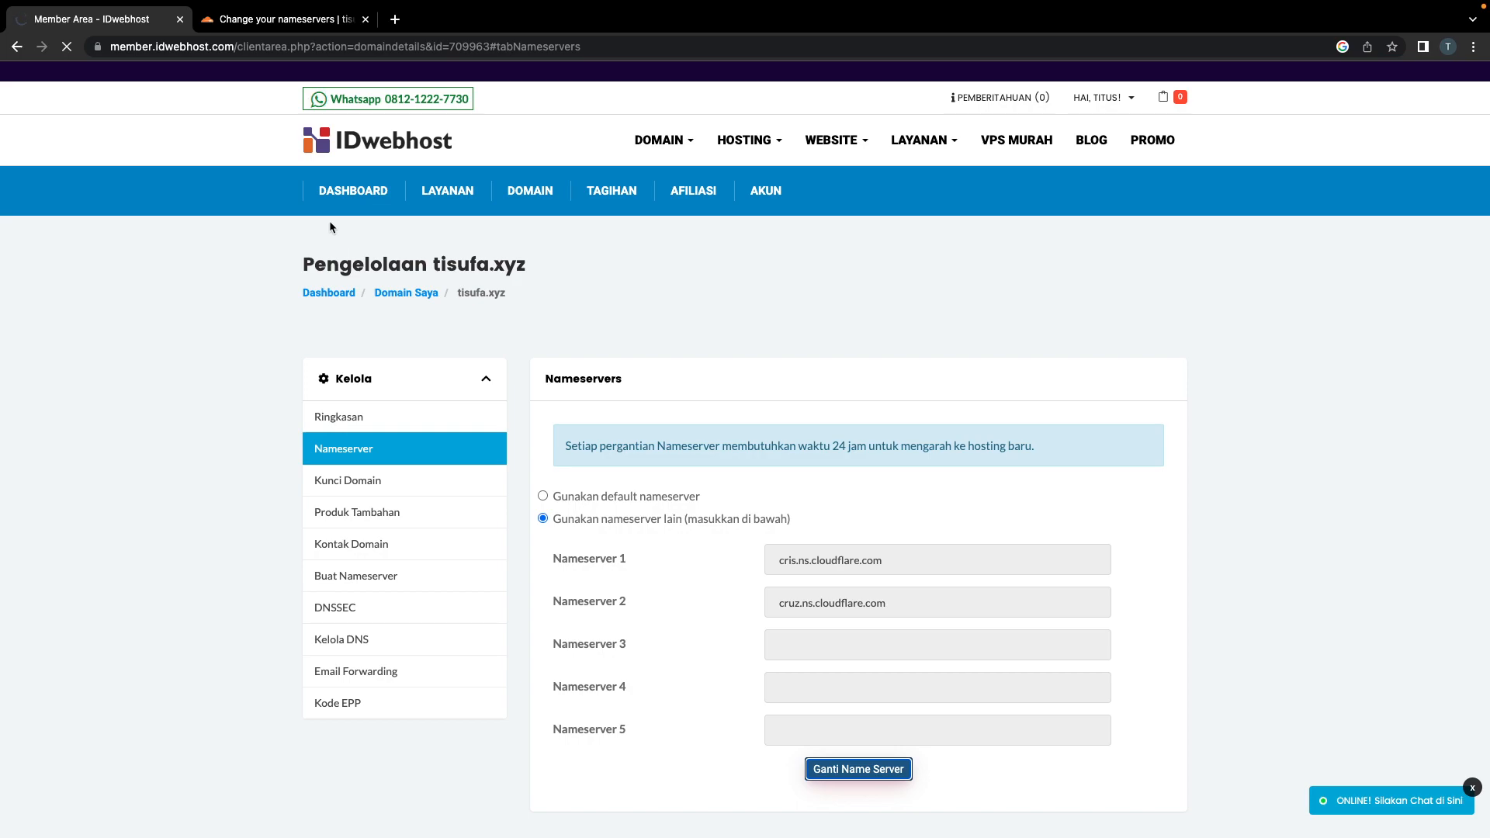
Step: Verify the 'Perubahan Berhasil Disimpan!' banner confirms the new nameservers were saved
{"action": "scroll", "coordinate": [273, 343], "scroll_direction": "down", "scroll_amount": 1}
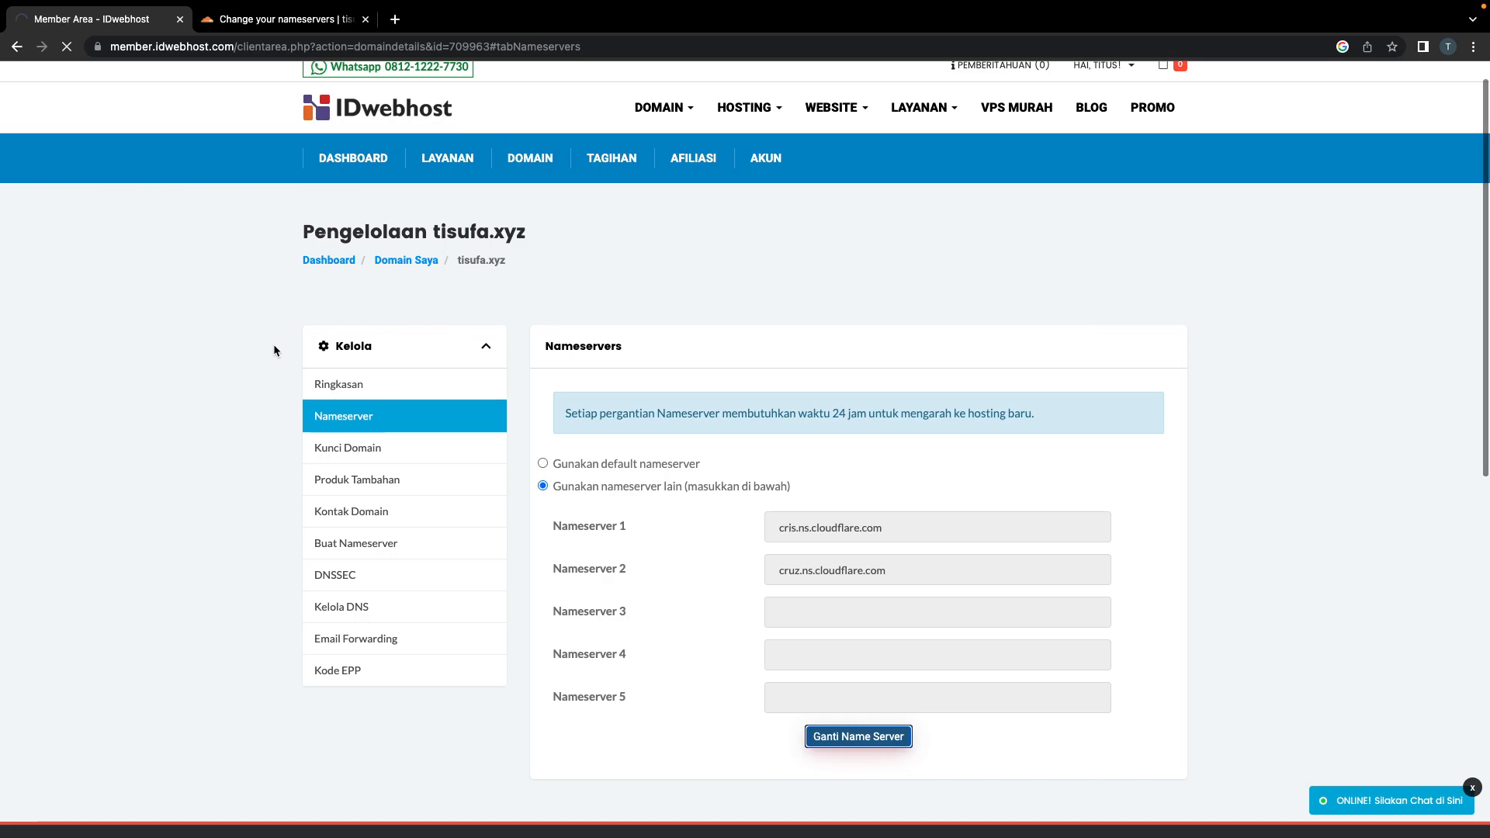
{"action": "scroll", "coordinate": [273, 343], "scroll_direction": "up", "scroll_amount": 1}
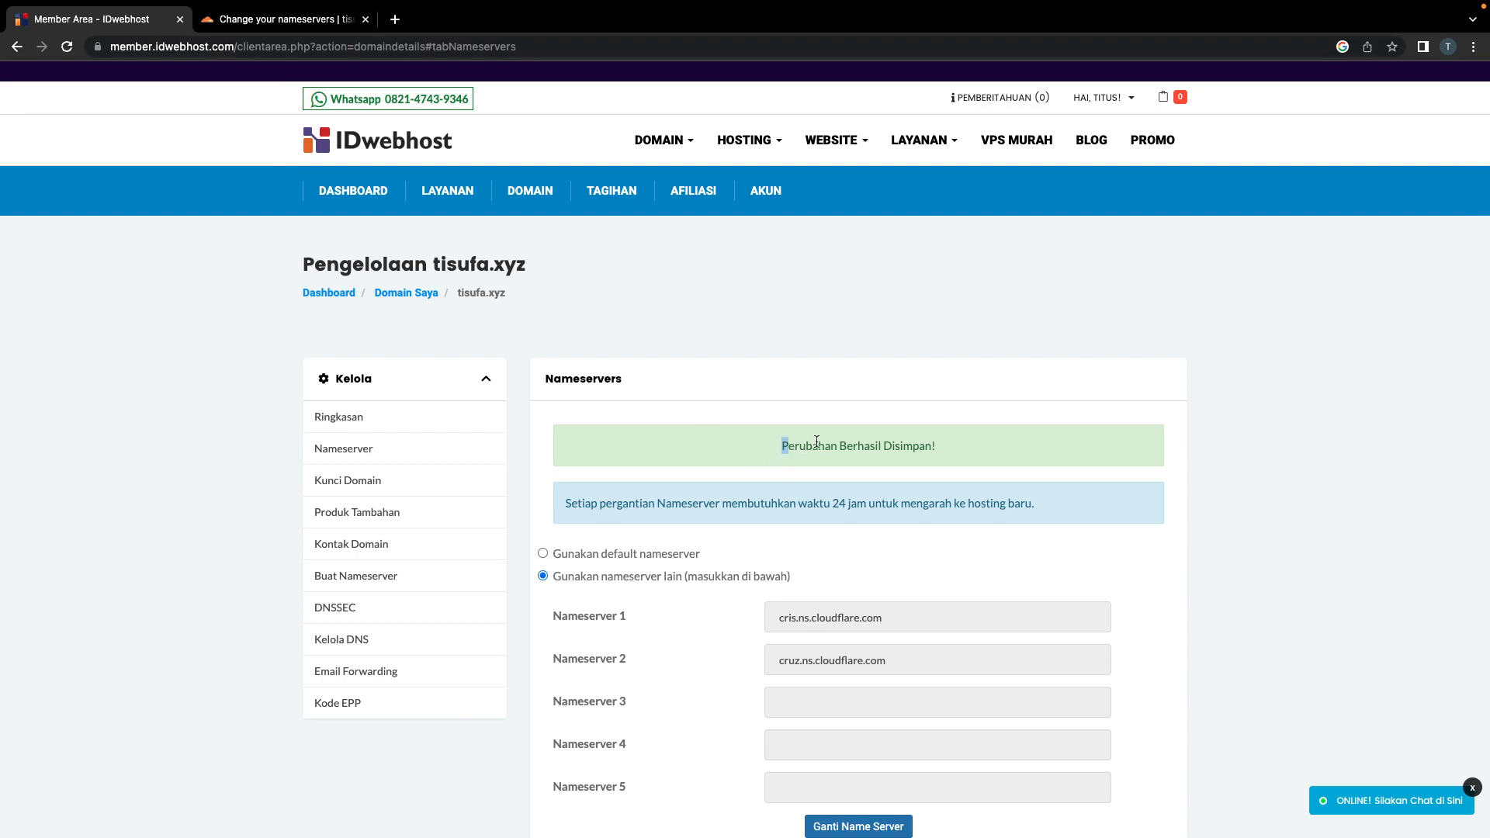
{"action": "left_click_drag", "start_coordinate": [779, 446], "coordinate": [987, 466]}
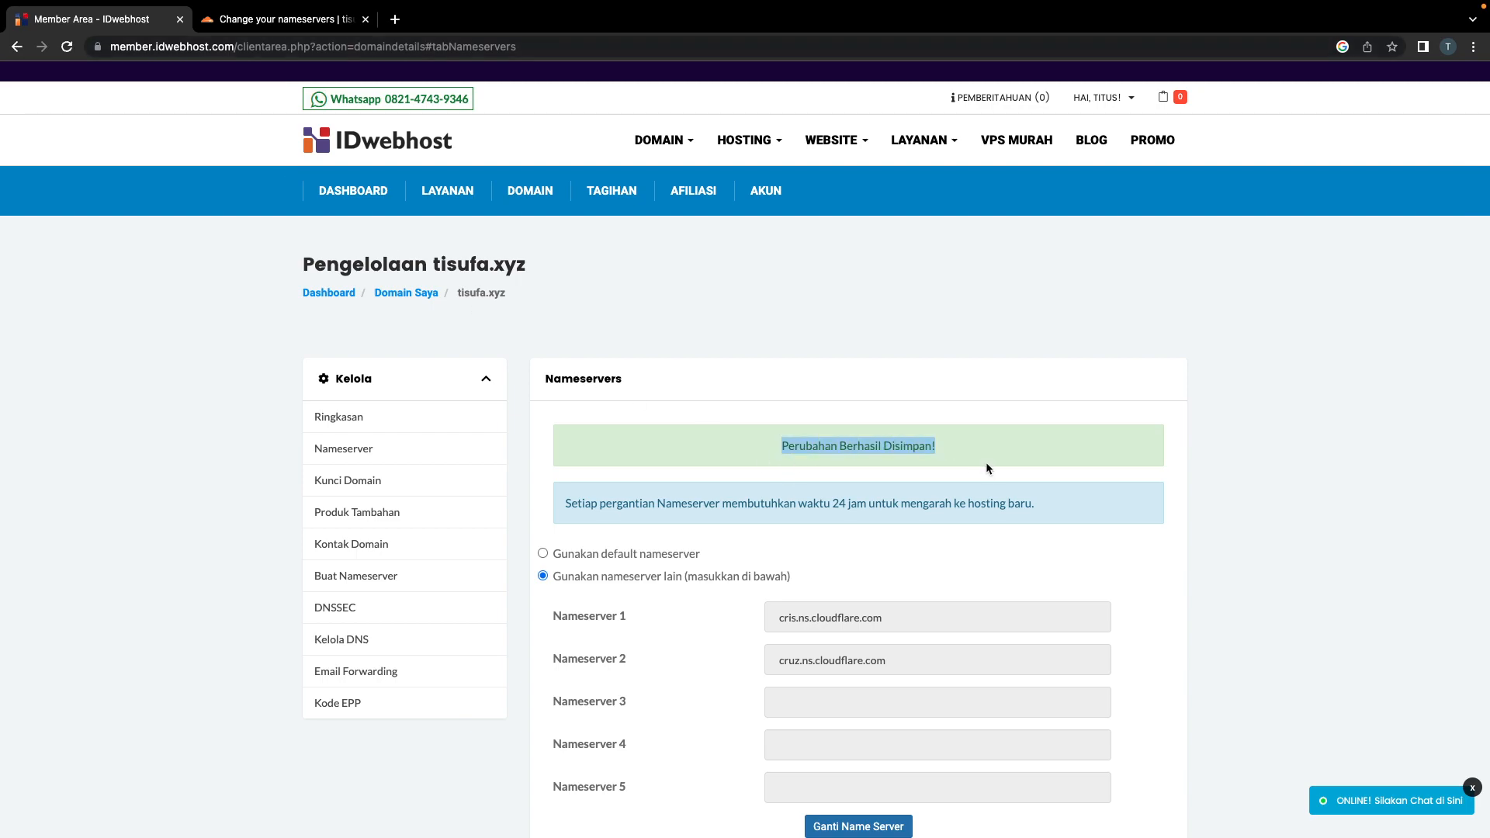
{"action": "left_click", "coordinate": [713, 387]}
{"action": "left_click_drag", "start_coordinate": [565, 502], "coordinate": [839, 400]}
{"action": "left_click", "coordinate": [815, 413]}
Step: Reload the IDwebhost nameserver page, then return to Cloudflare's 'Change your nameservers' tab
{"action": "key", "text": "super+r"}
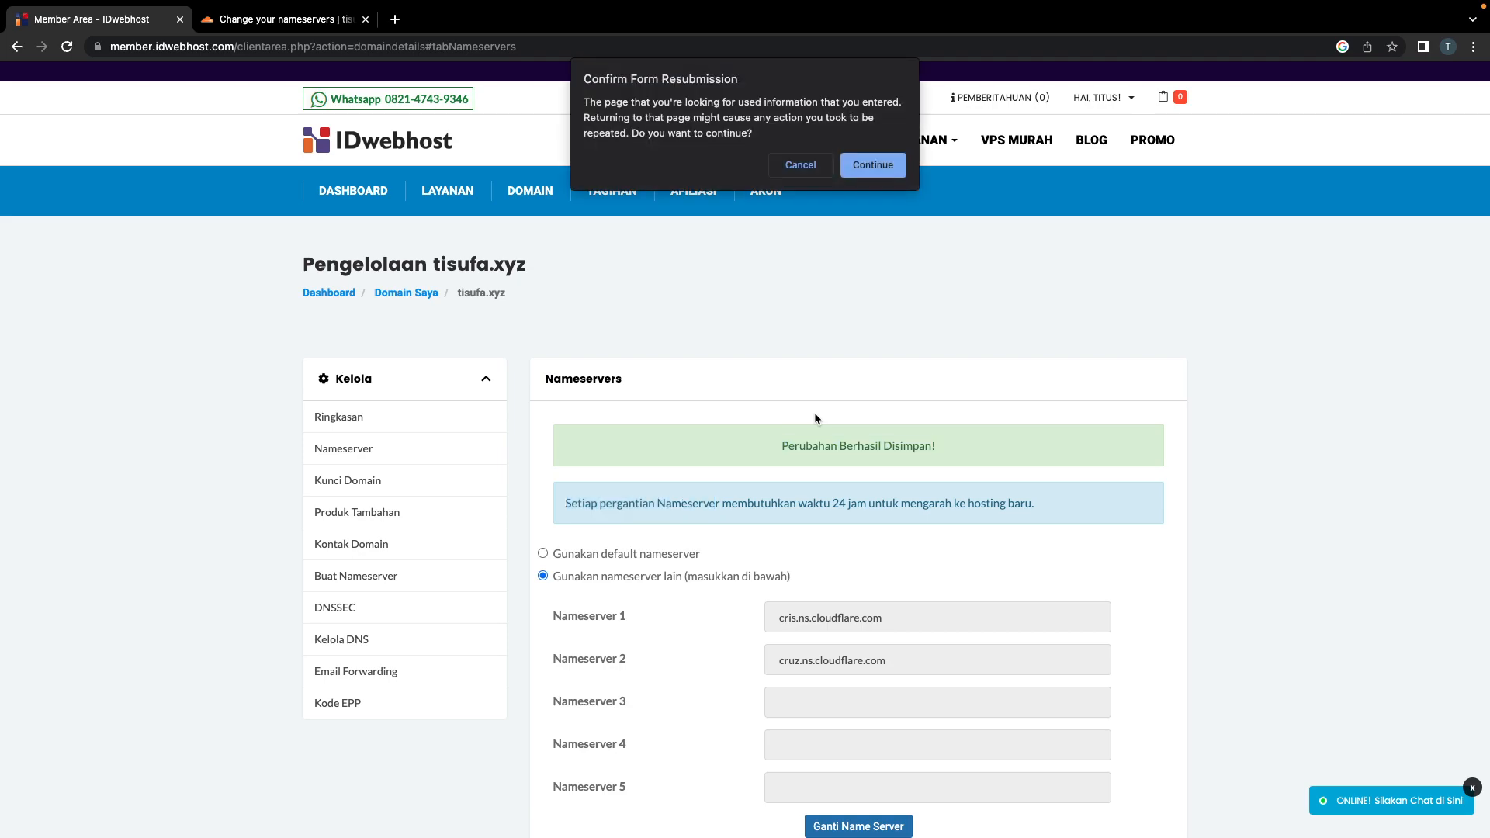
{"action": "left_click", "coordinate": [889, 160]}
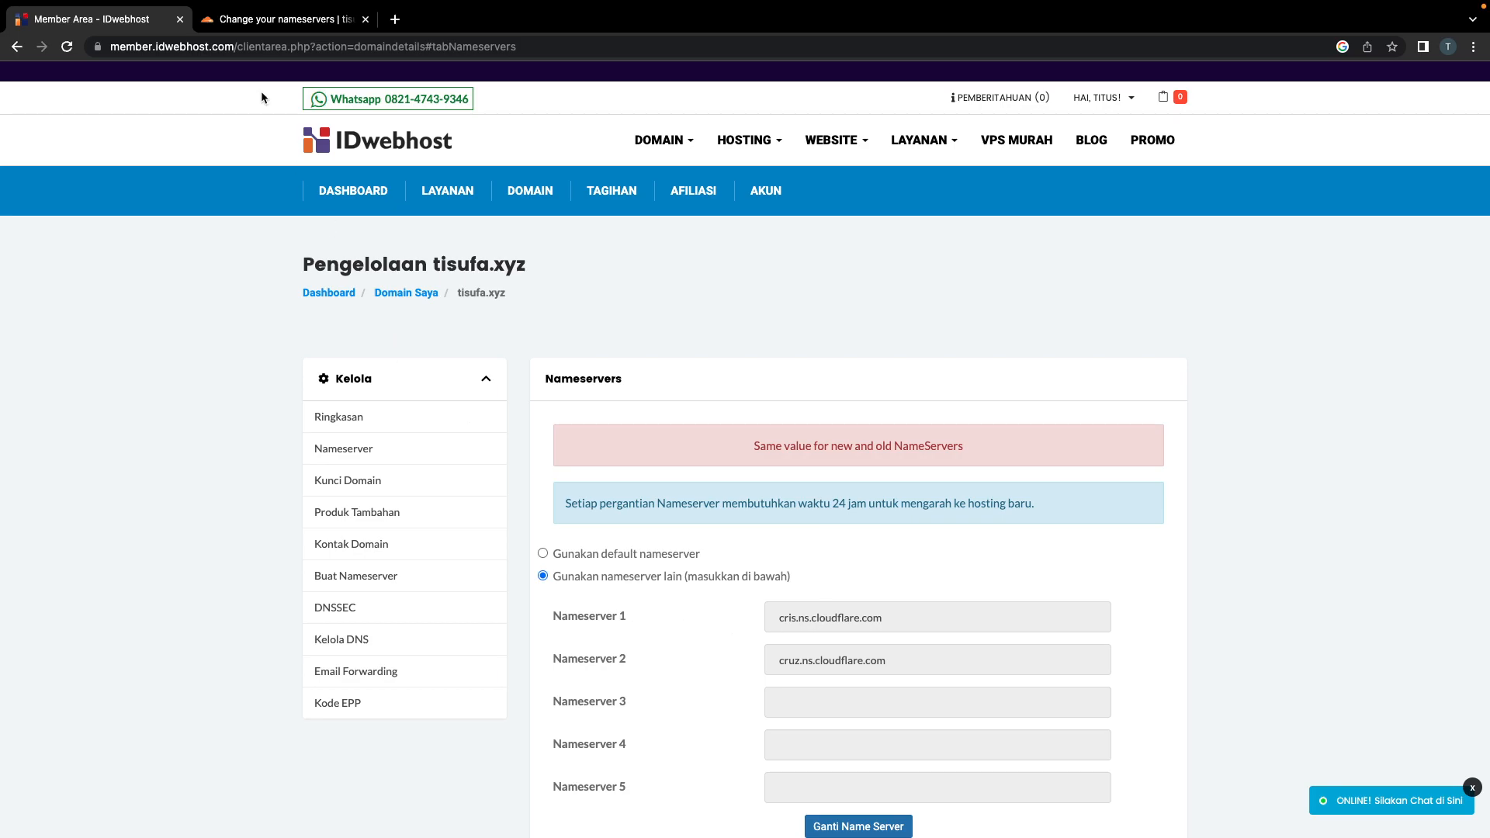
{"action": "left_click", "coordinate": [234, 21]}
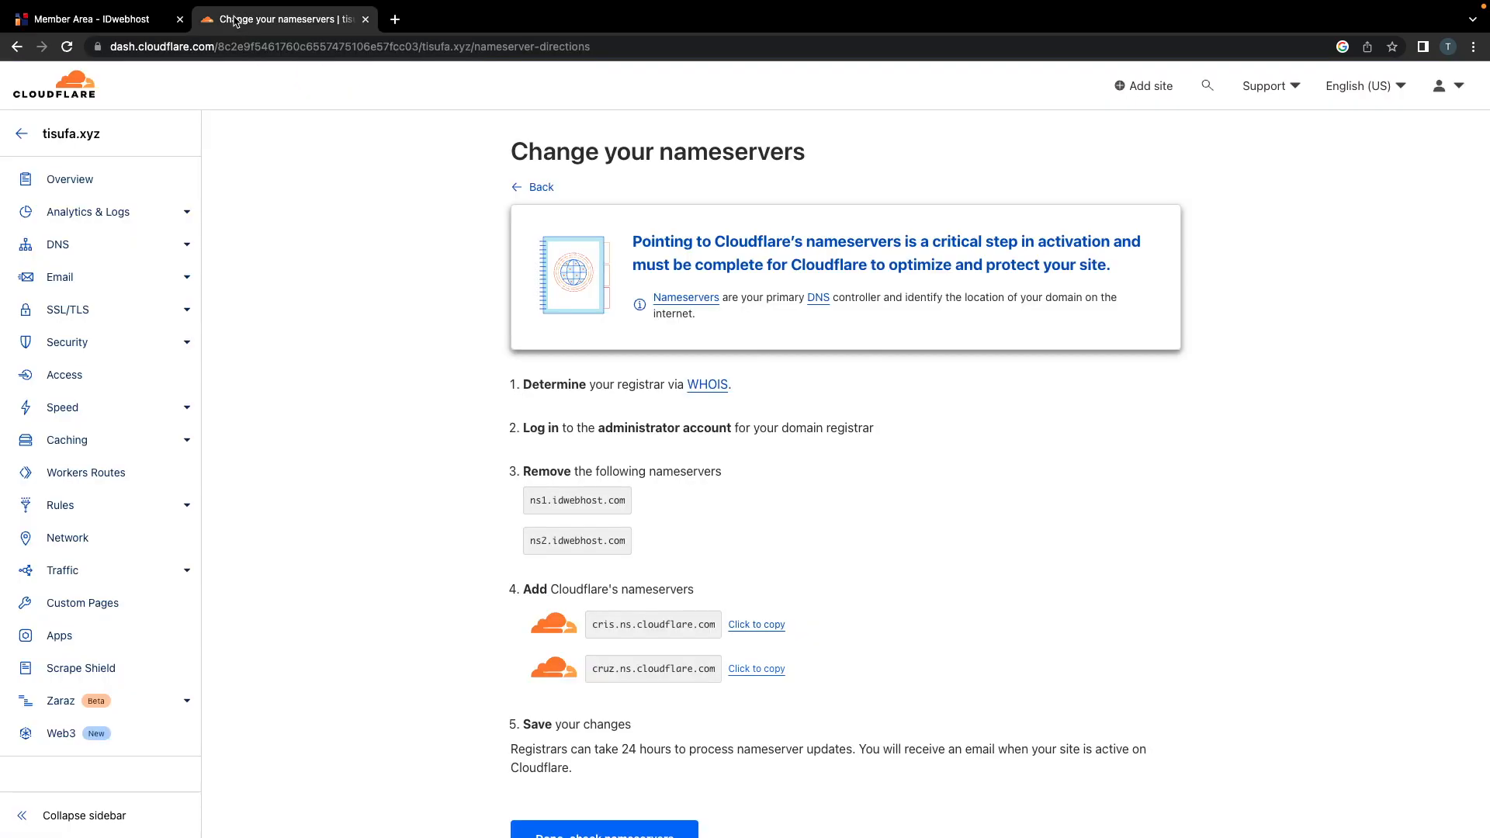
Step: Confirm with 'Done, check nameservers' and start the Quick Start Guide
{"action": "left_click", "coordinate": [94, 19]}
{"action": "left_click", "coordinate": [287, 21]}
{"action": "scroll", "coordinate": [481, 319], "scroll_direction": "down", "scroll_amount": 2}
{"action": "scroll", "coordinate": [481, 319], "scroll_direction": "down", "scroll_amount": 3}
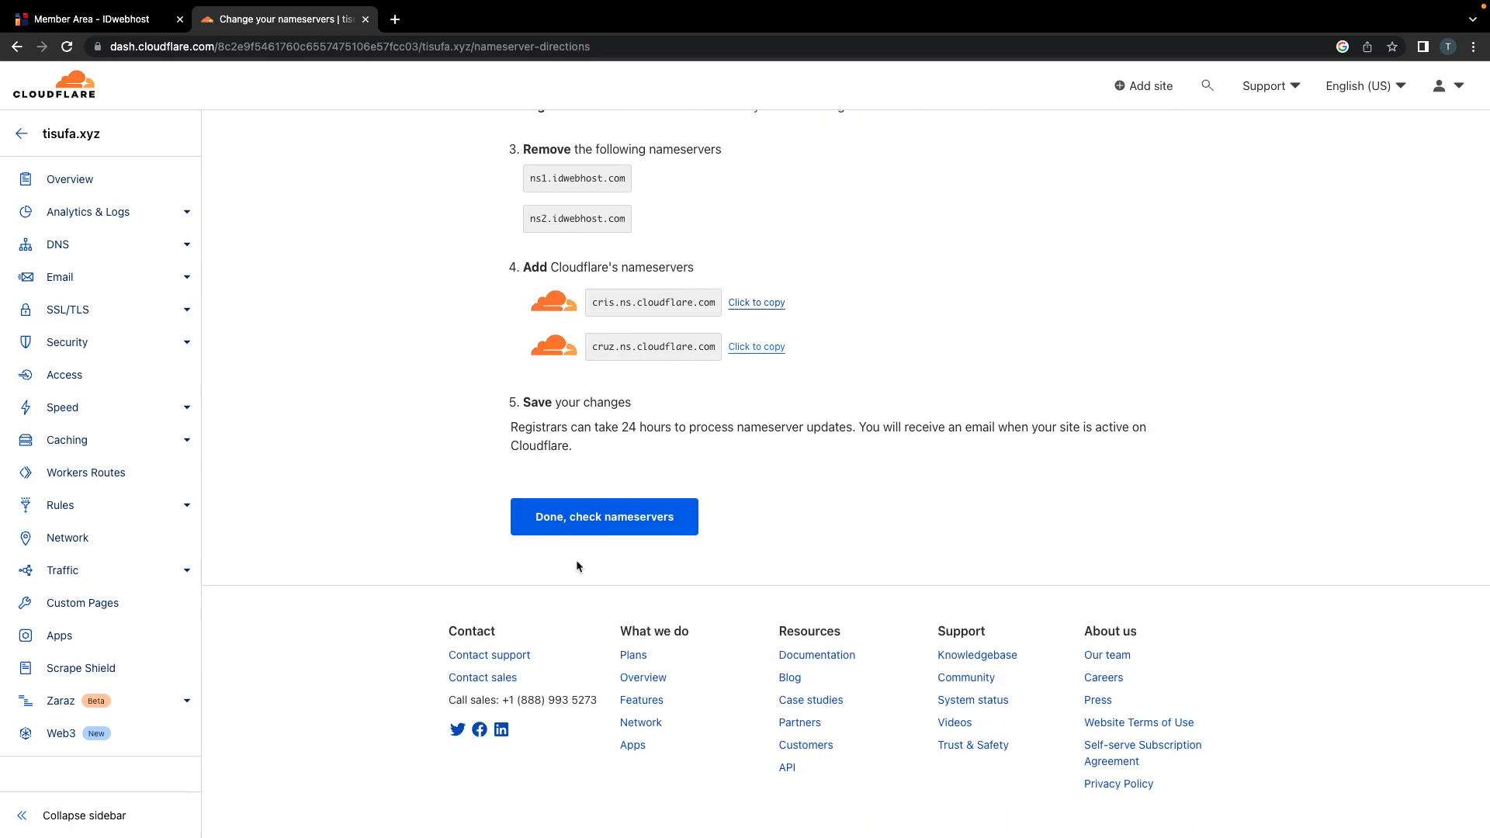
{"action": "left_click", "coordinate": [578, 535]}
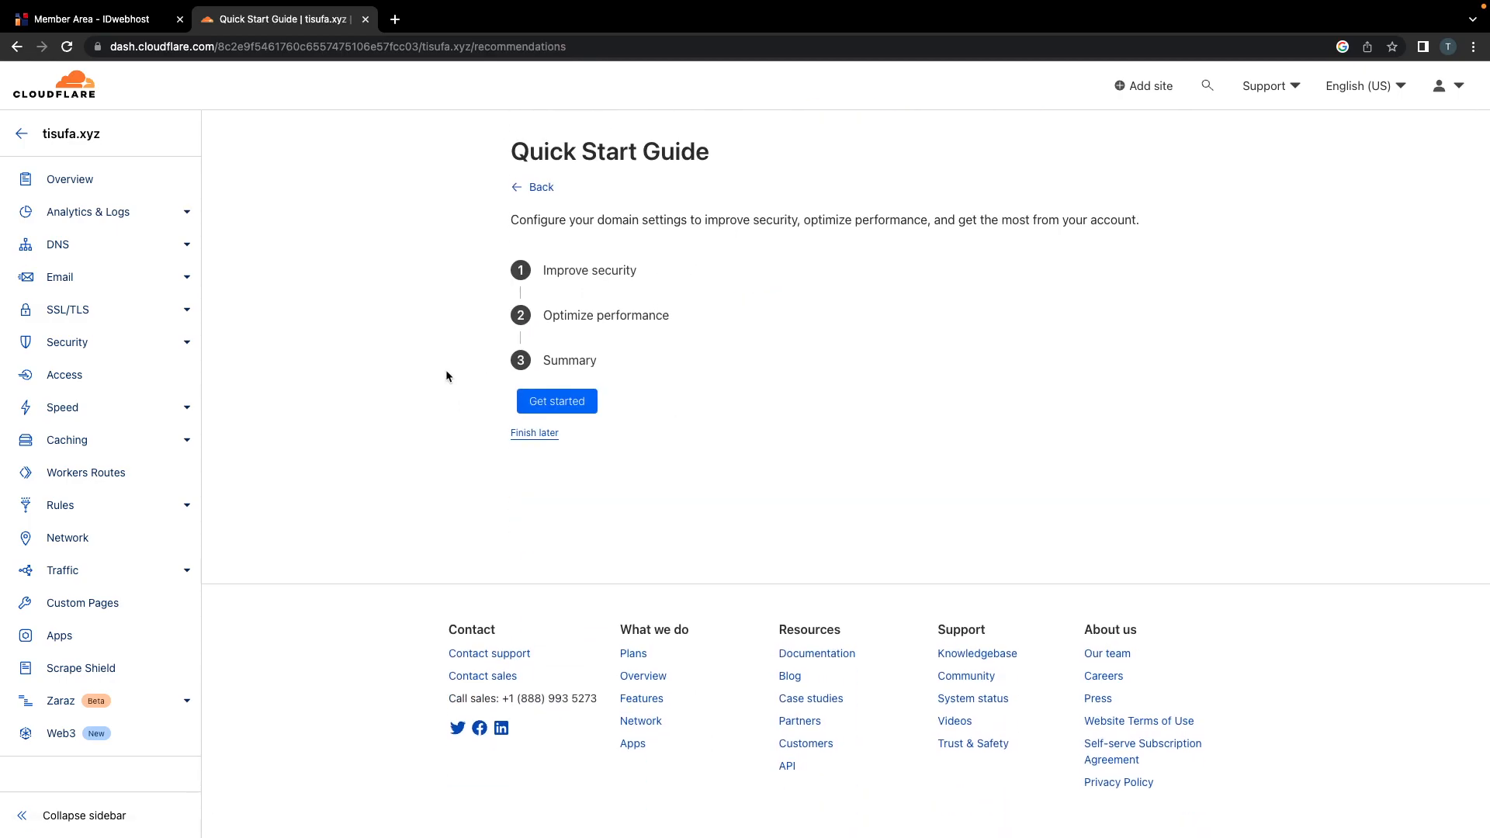
{"action": "left_click", "coordinate": [575, 402]}
Step: Keep Automatic HTTPS Rewrites on, Always use HTTPS off, Brotli on, and finish the guide
{"action": "scroll", "coordinate": [678, 414], "scroll_direction": "down", "scroll_amount": 2}
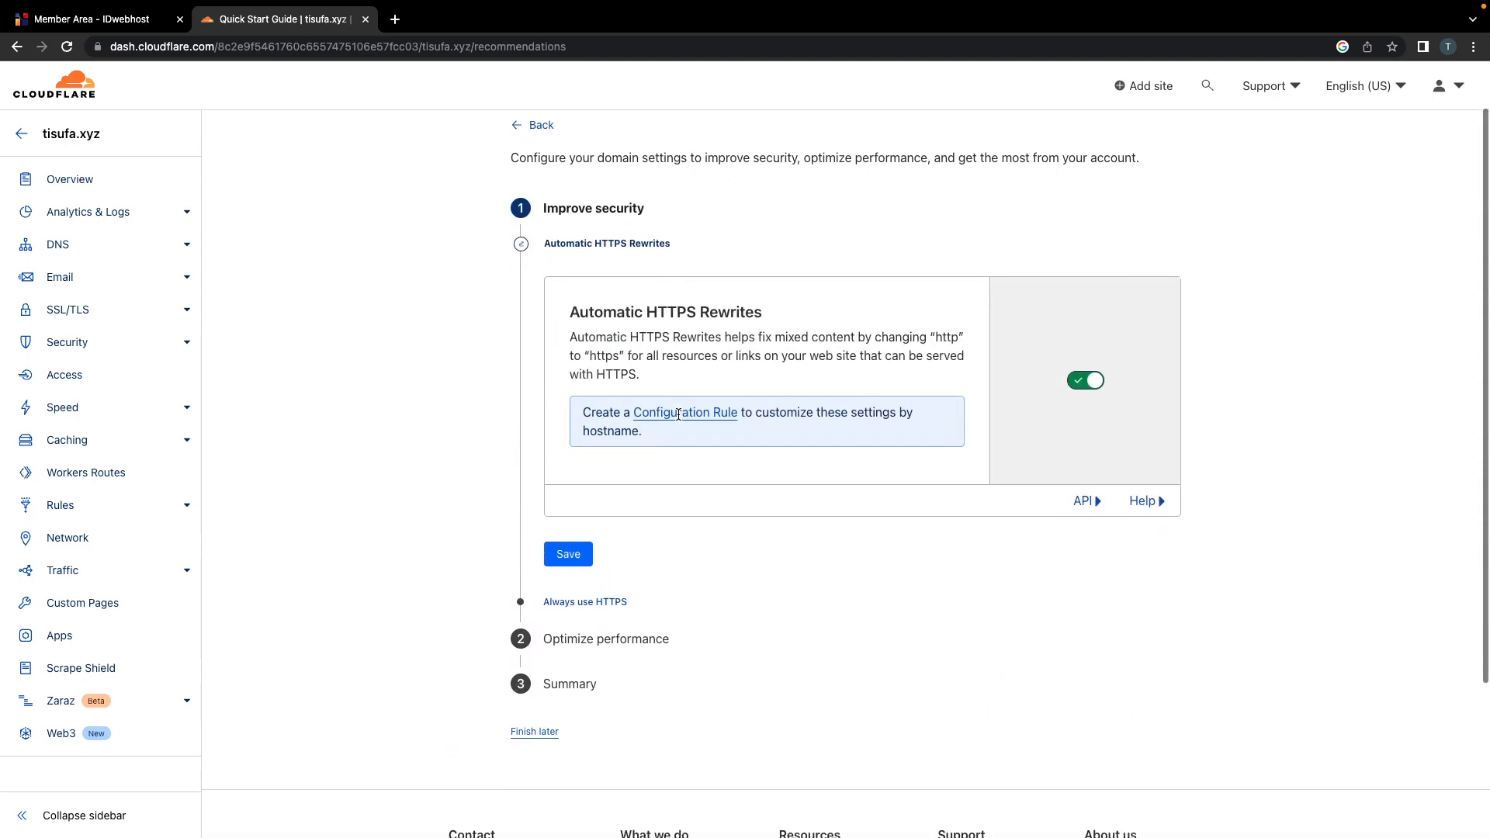
{"action": "left_click", "coordinate": [571, 503]}
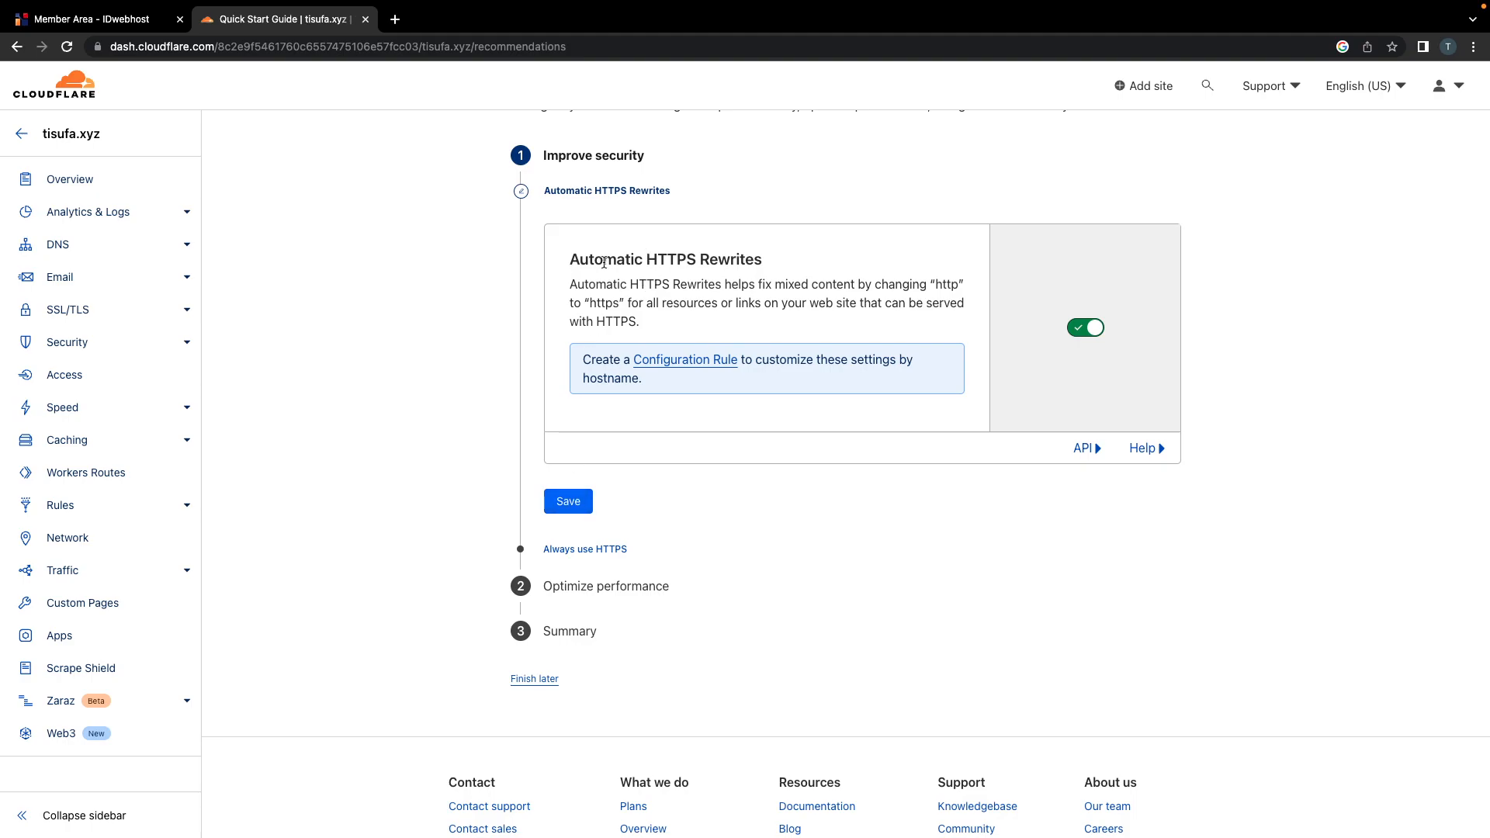
{"action": "left_click_drag", "start_coordinate": [571, 259], "coordinate": [764, 256]}
{"action": "scroll", "coordinate": [764, 260], "scroll_direction": "up", "scroll_amount": 1}
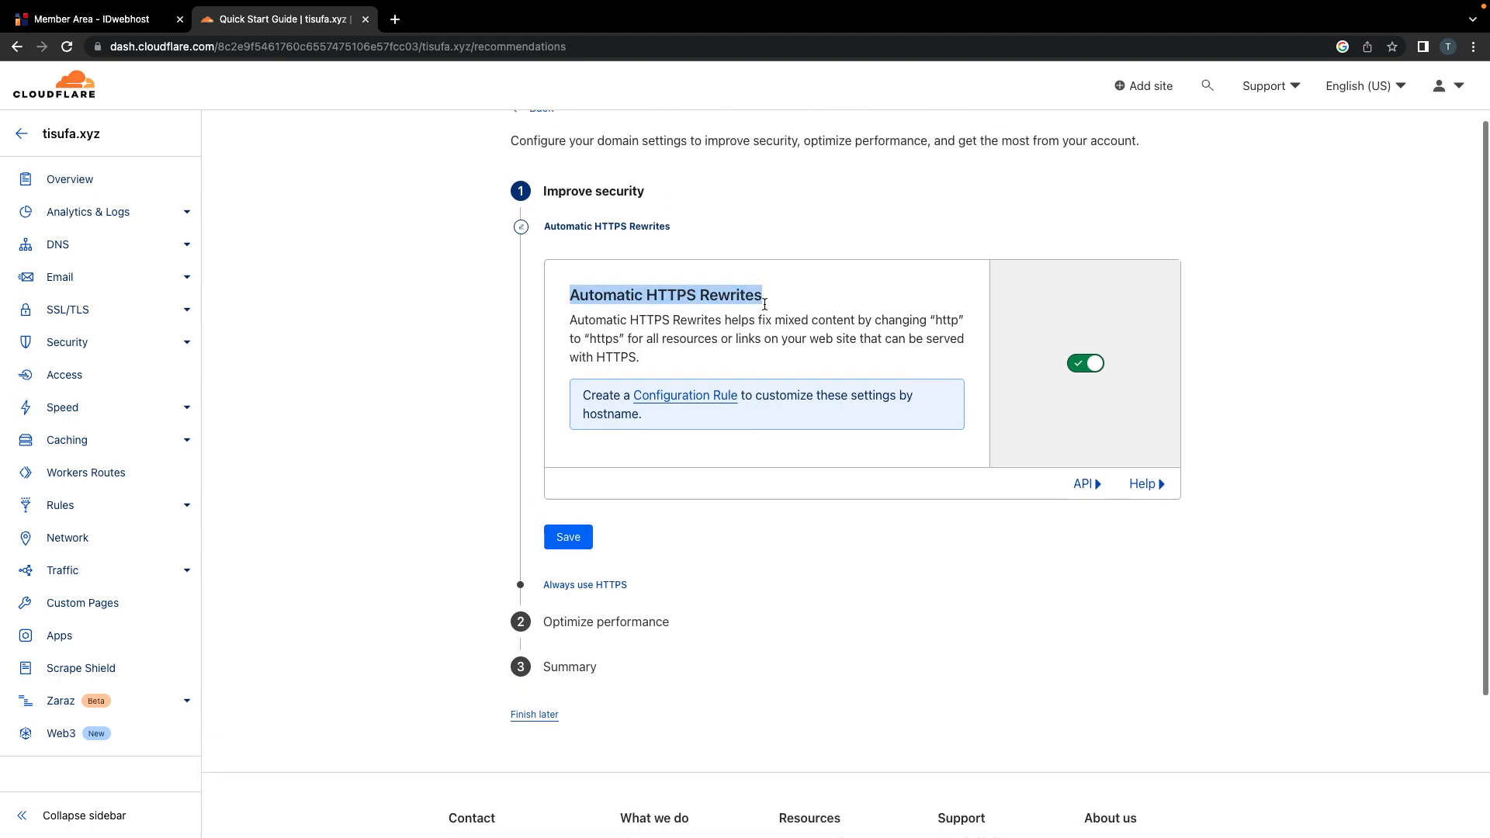
{"action": "left_click_drag", "start_coordinate": [569, 339], "coordinate": [857, 360]}
{"action": "left_click", "coordinate": [574, 582]}
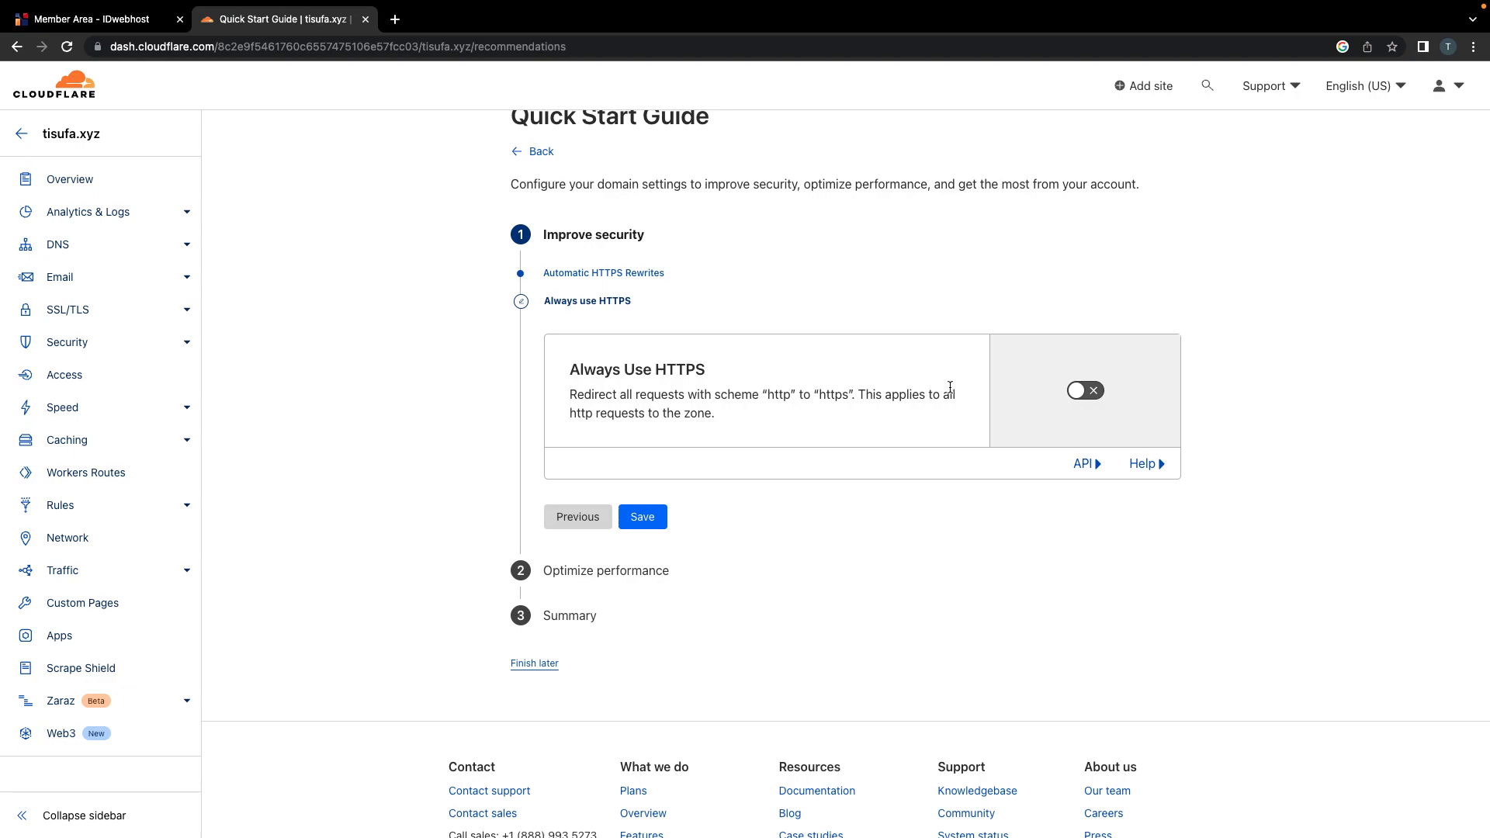
{"action": "left_click", "coordinate": [641, 525]}
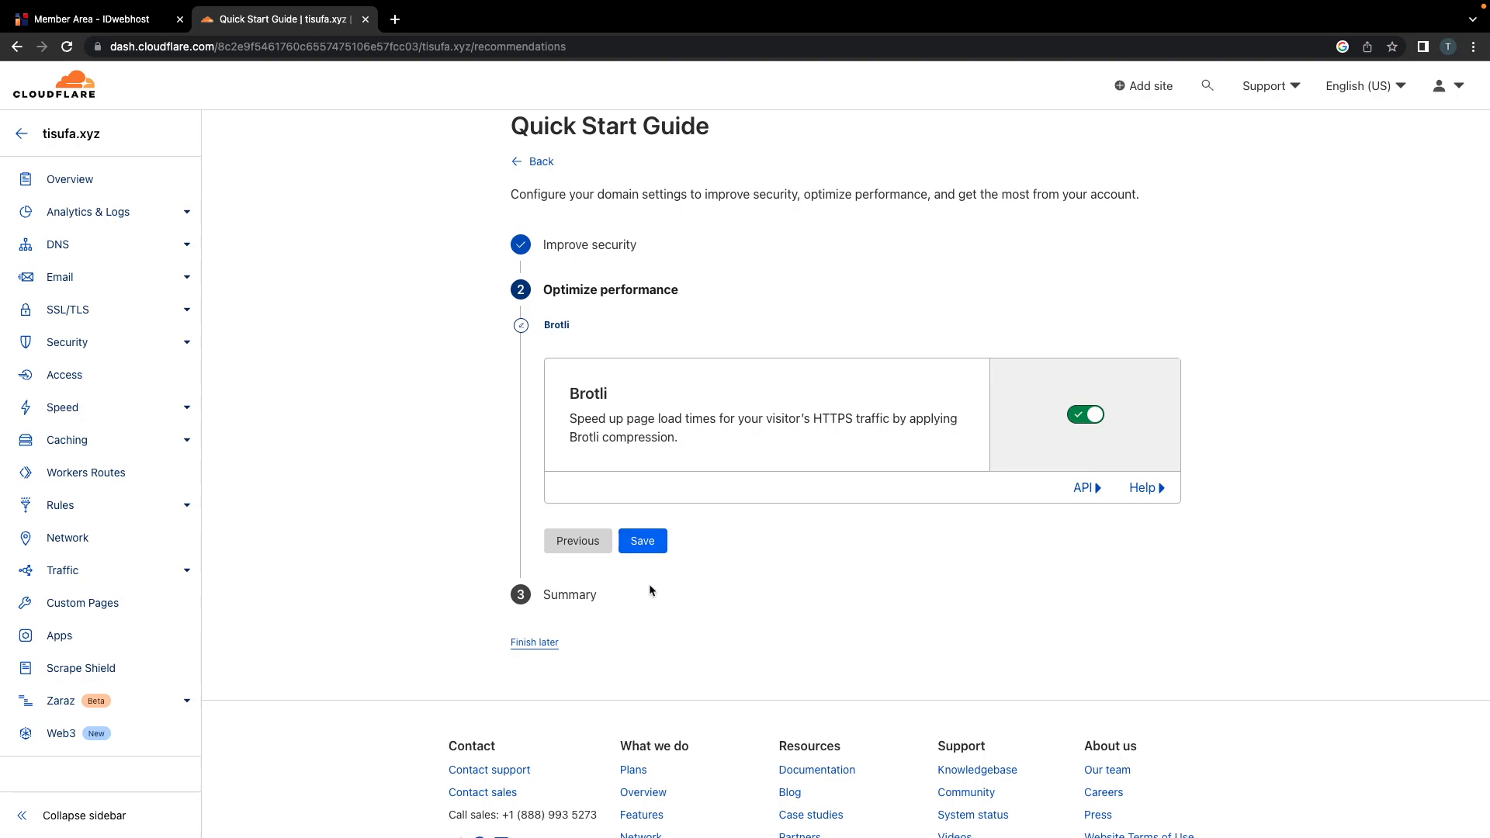
{"action": "left_click", "coordinate": [643, 542]}
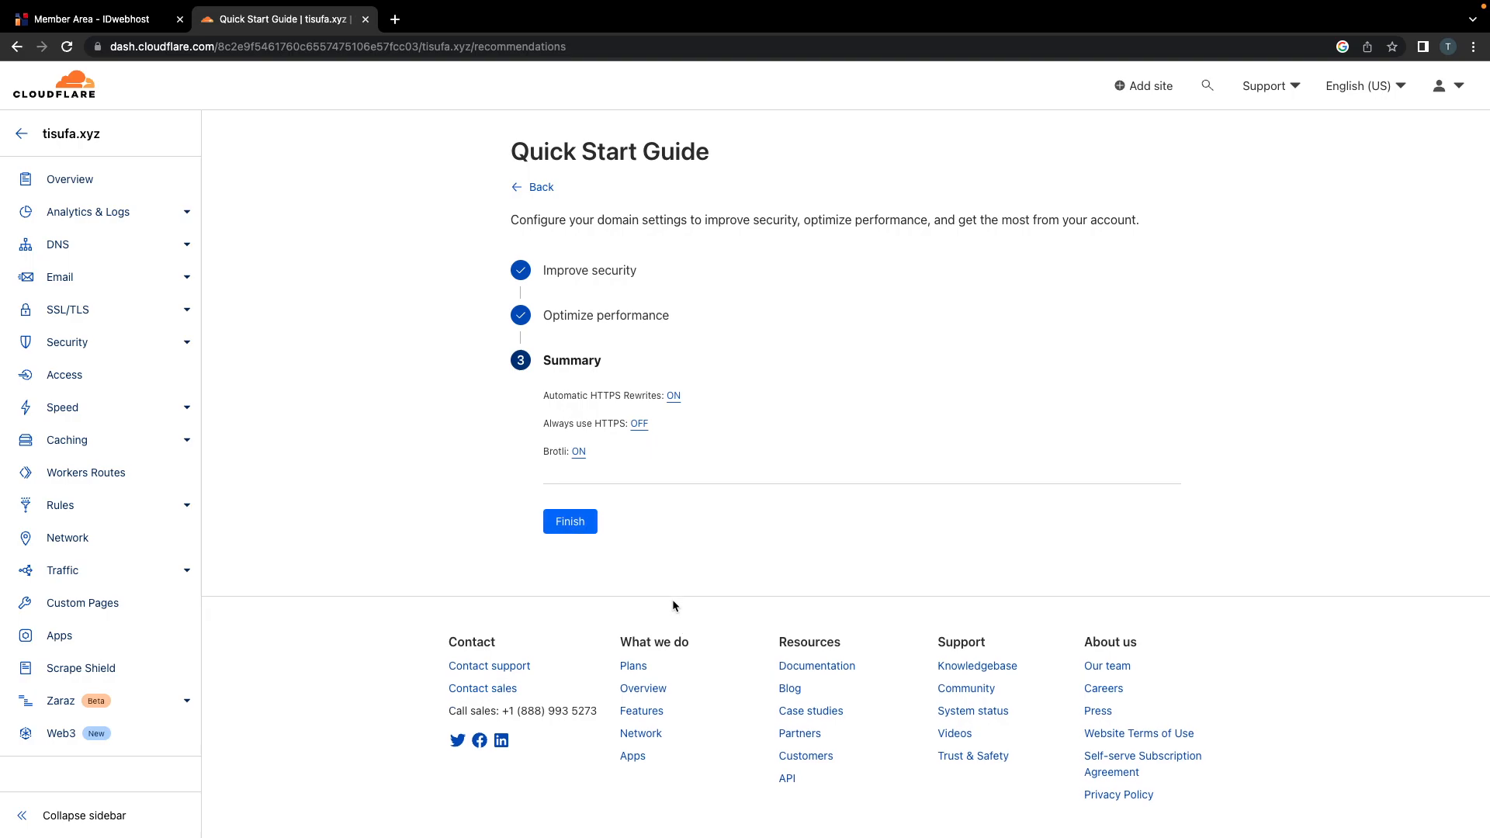
{"action": "left_click", "coordinate": [578, 524]}
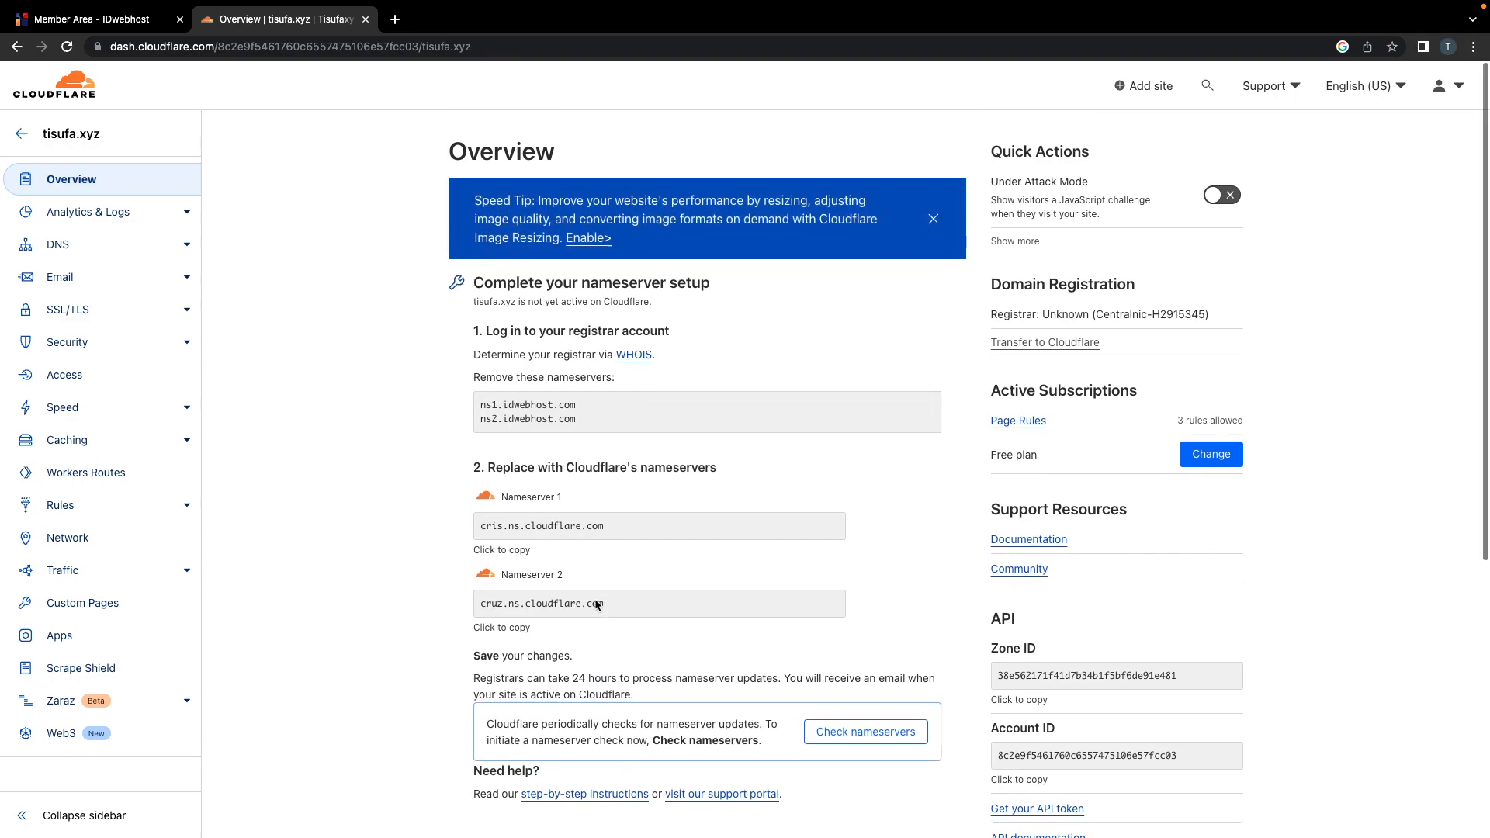
Step: Review tisufa.xyz's nameserver setup on the Overview page and request Check nameservers
{"action": "scroll", "coordinate": [595, 599], "scroll_direction": "down", "scroll_amount": 1}
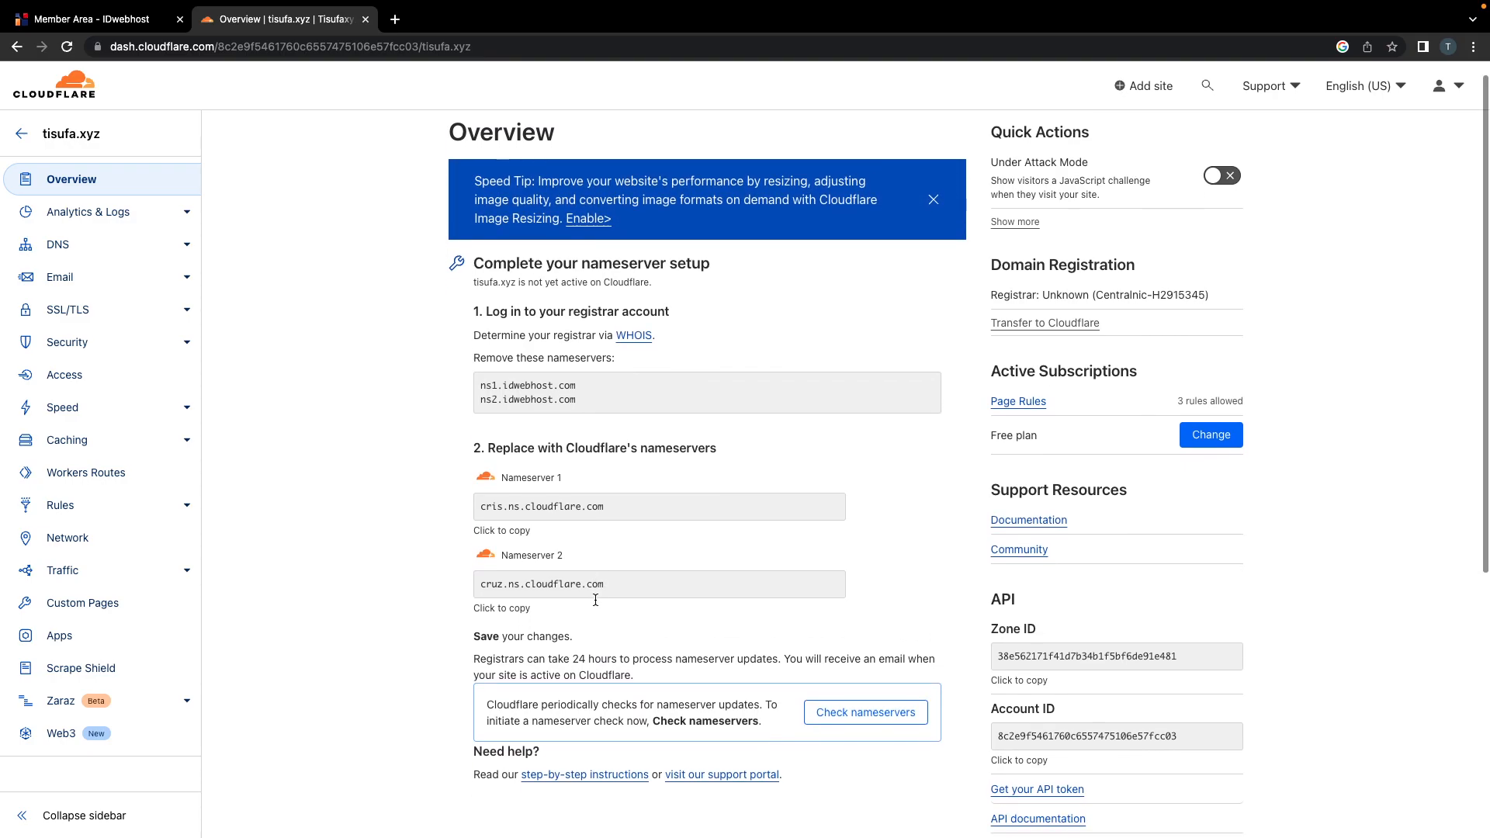
{"action": "scroll", "coordinate": [393, 554], "scroll_direction": "down", "scroll_amount": 1}
{"action": "scroll", "coordinate": [393, 553], "scroll_direction": "up", "scroll_amount": 2}
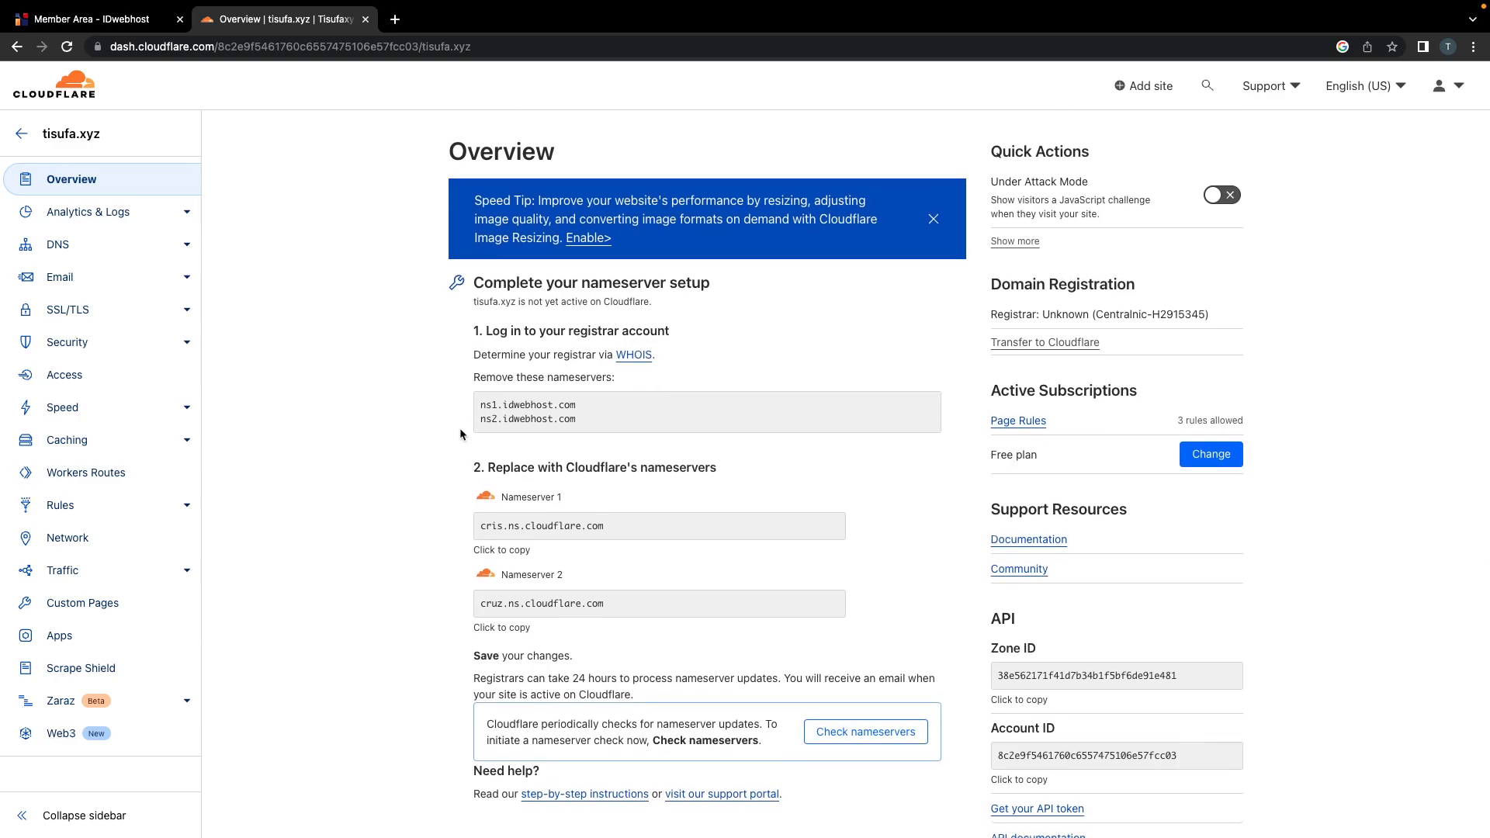
{"action": "scroll", "coordinate": [718, 538], "scroll_direction": "down", "scroll_amount": 1}
{"action": "left_click", "coordinate": [858, 704]}
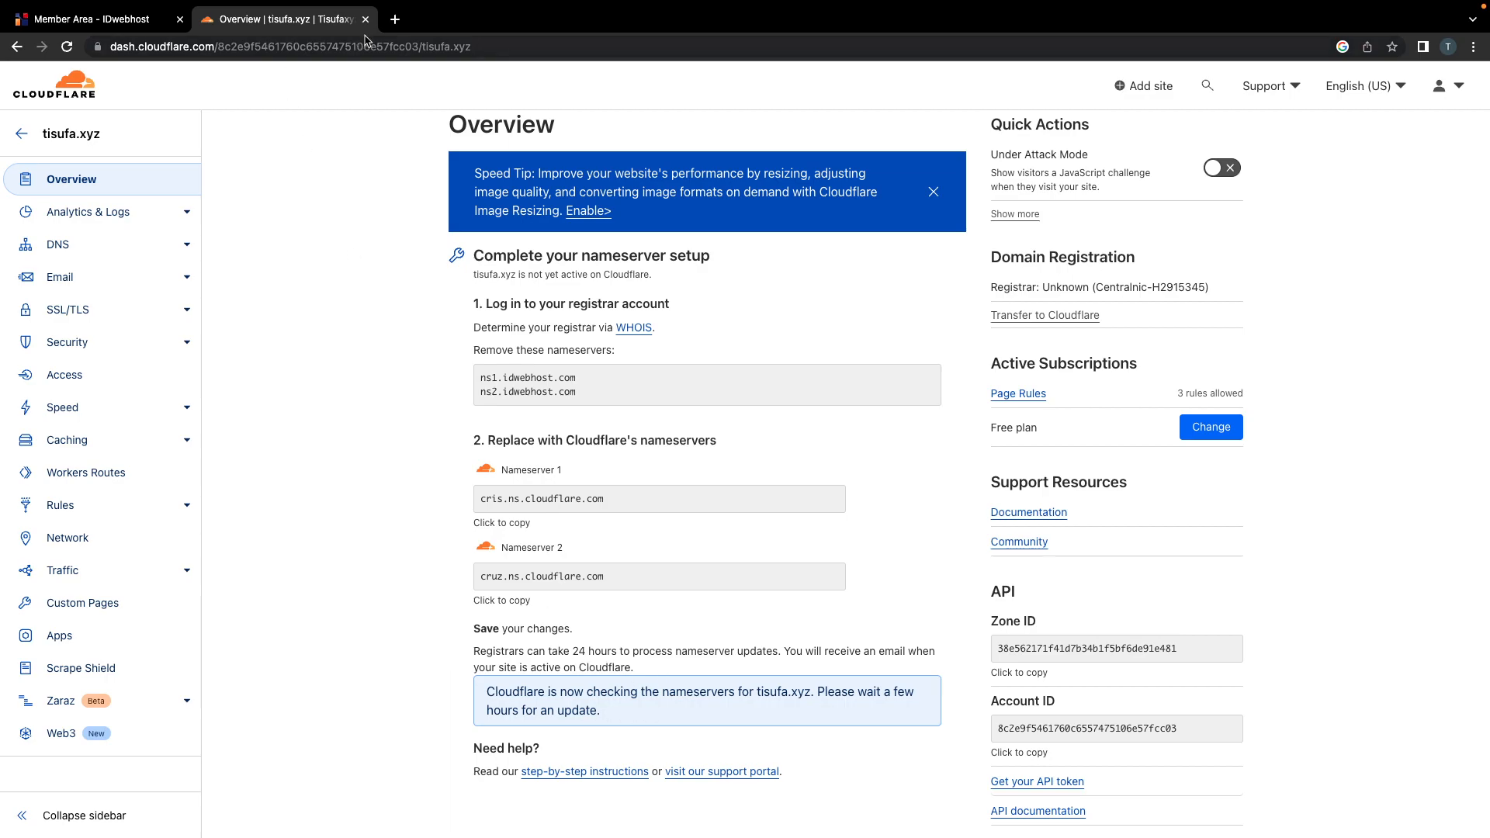
Step: Open Gmail in a new browser tab
{"action": "left_click", "coordinate": [395, 19]}
{"action": "type", "text": "gma"}
{"action": "key", "text": "Return"}
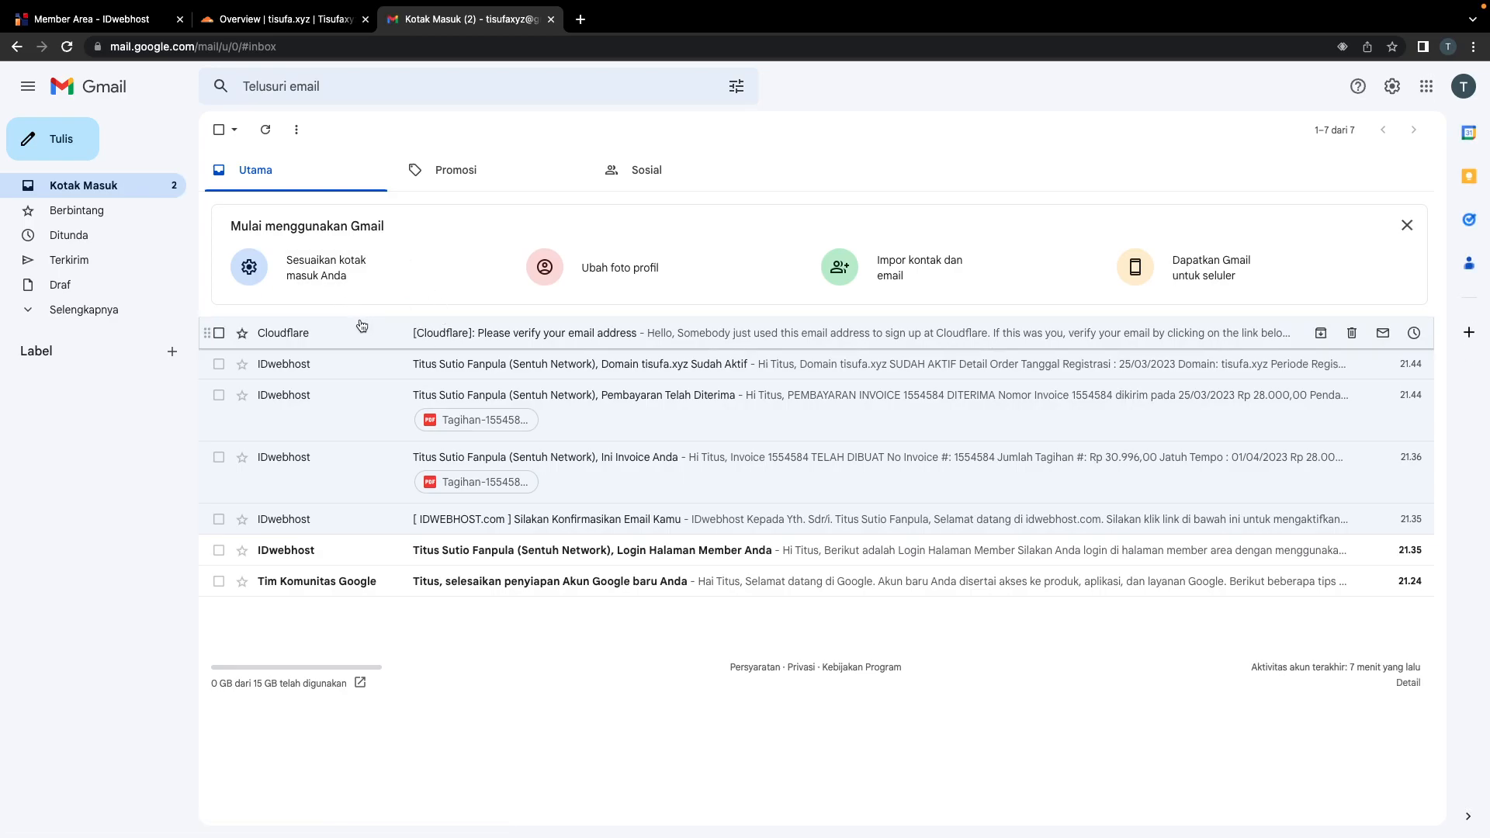
Step: Note the registrar's 24 hours processing time on the tisufa.xyz Overview
{"action": "left_click", "coordinate": [287, 21]}
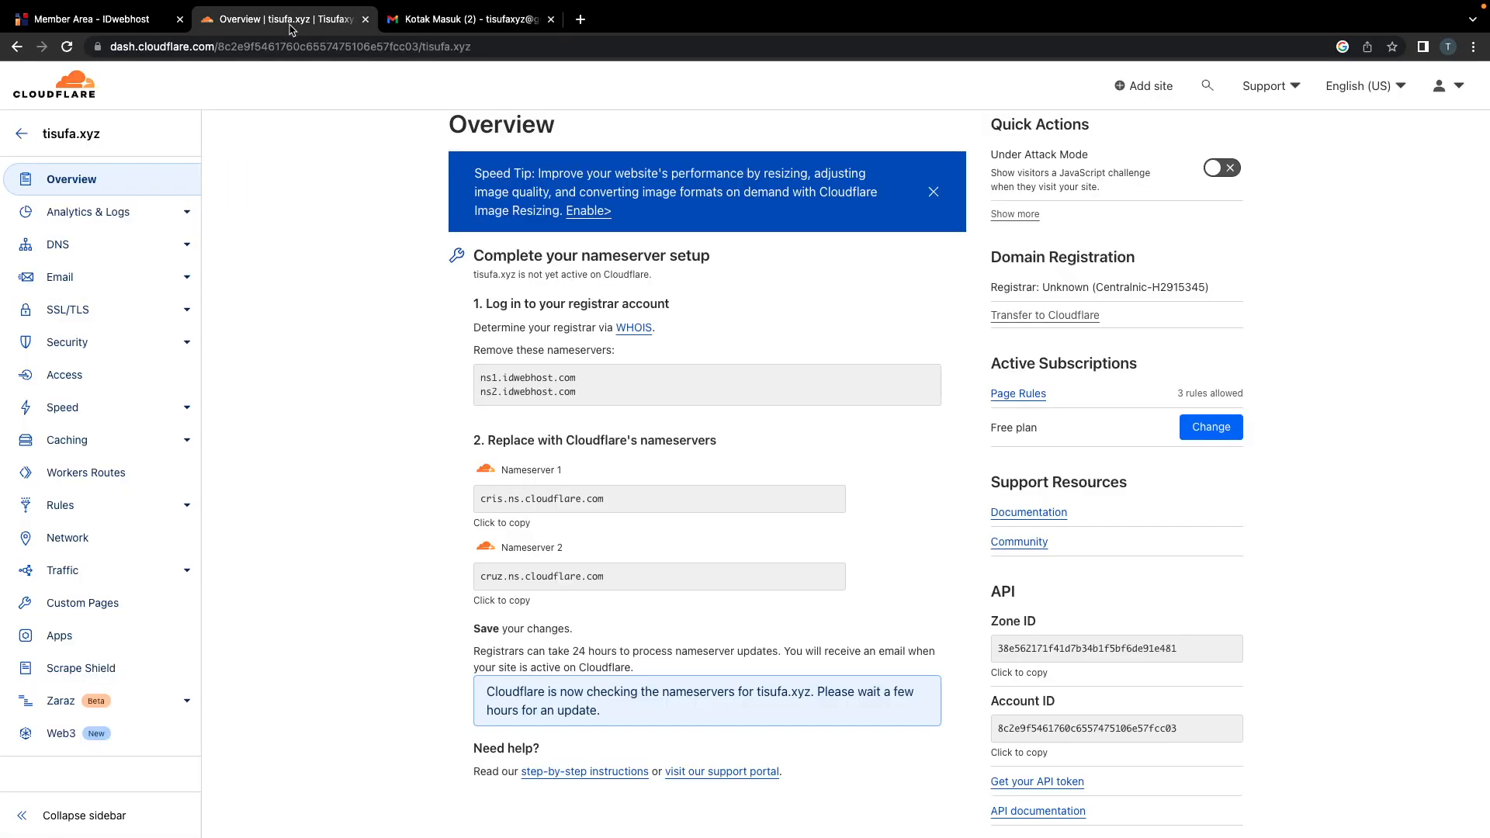
{"action": "scroll", "coordinate": [606, 509], "scroll_direction": "up", "scroll_amount": 1}
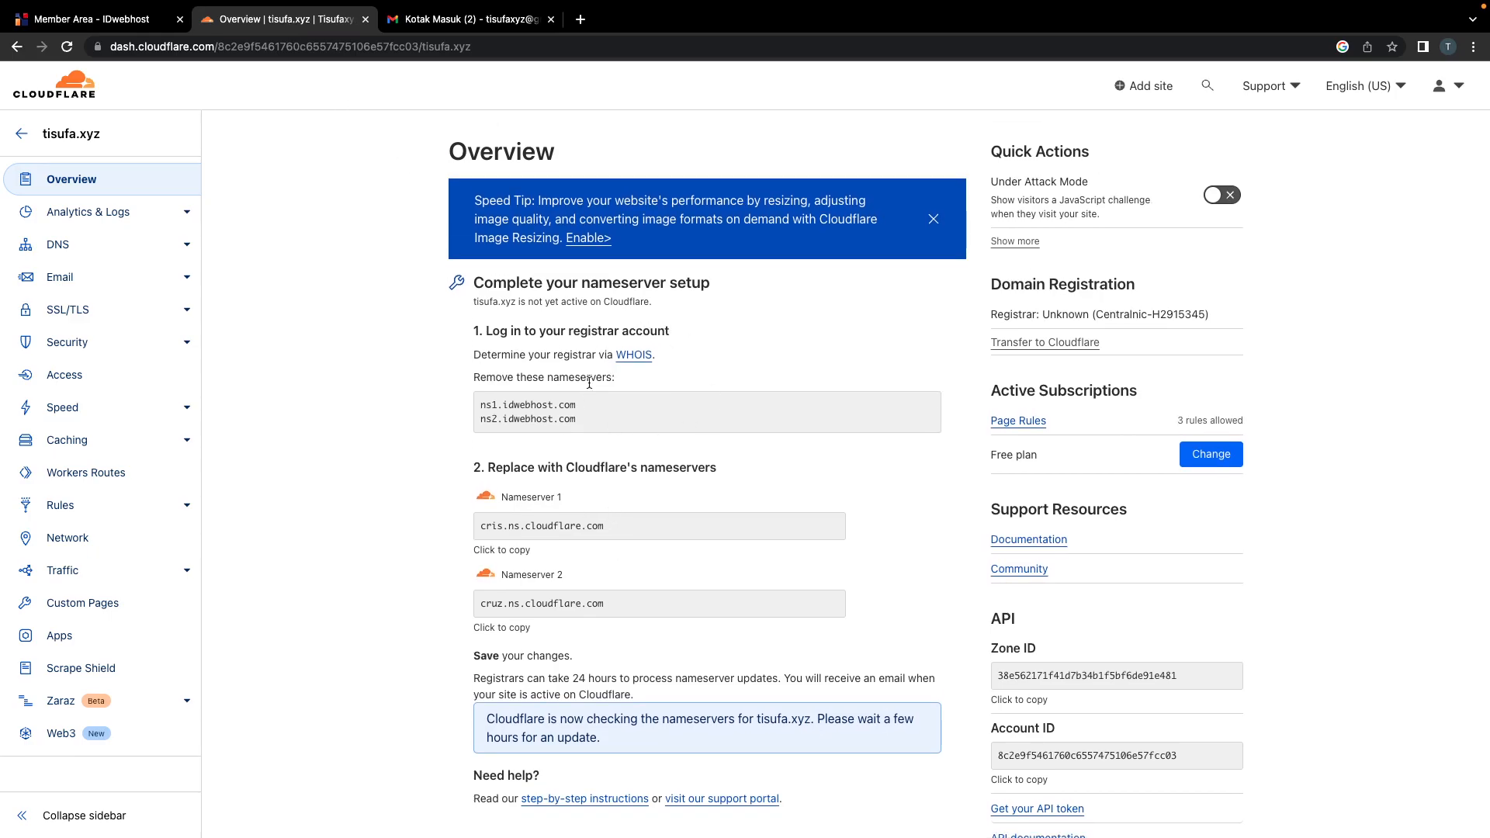
{"action": "scroll", "coordinate": [574, 542], "scroll_direction": "down", "scroll_amount": 3}
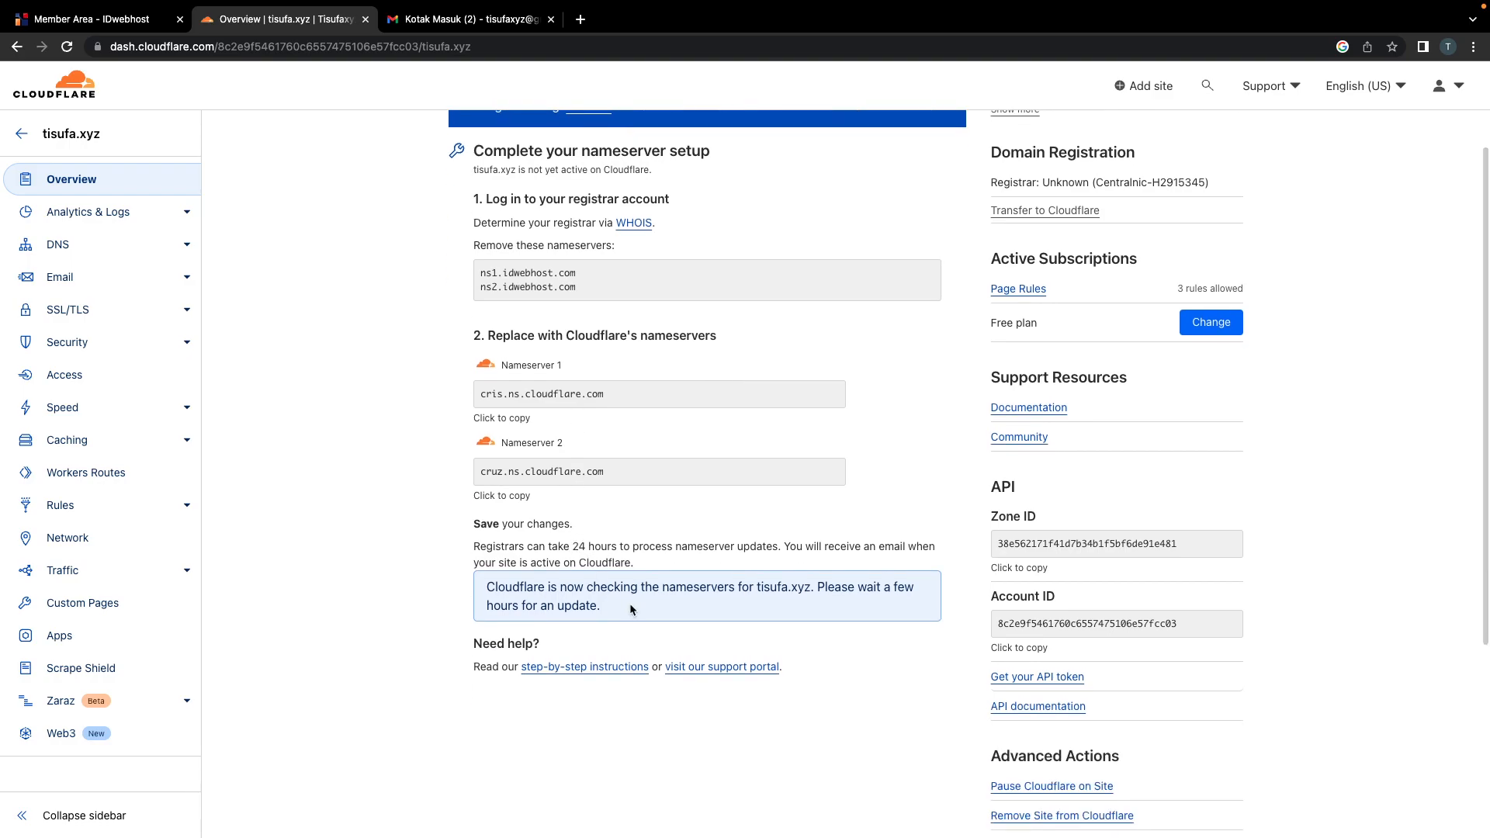
{"action": "left_click_drag", "start_coordinate": [570, 547], "coordinate": [613, 548]}
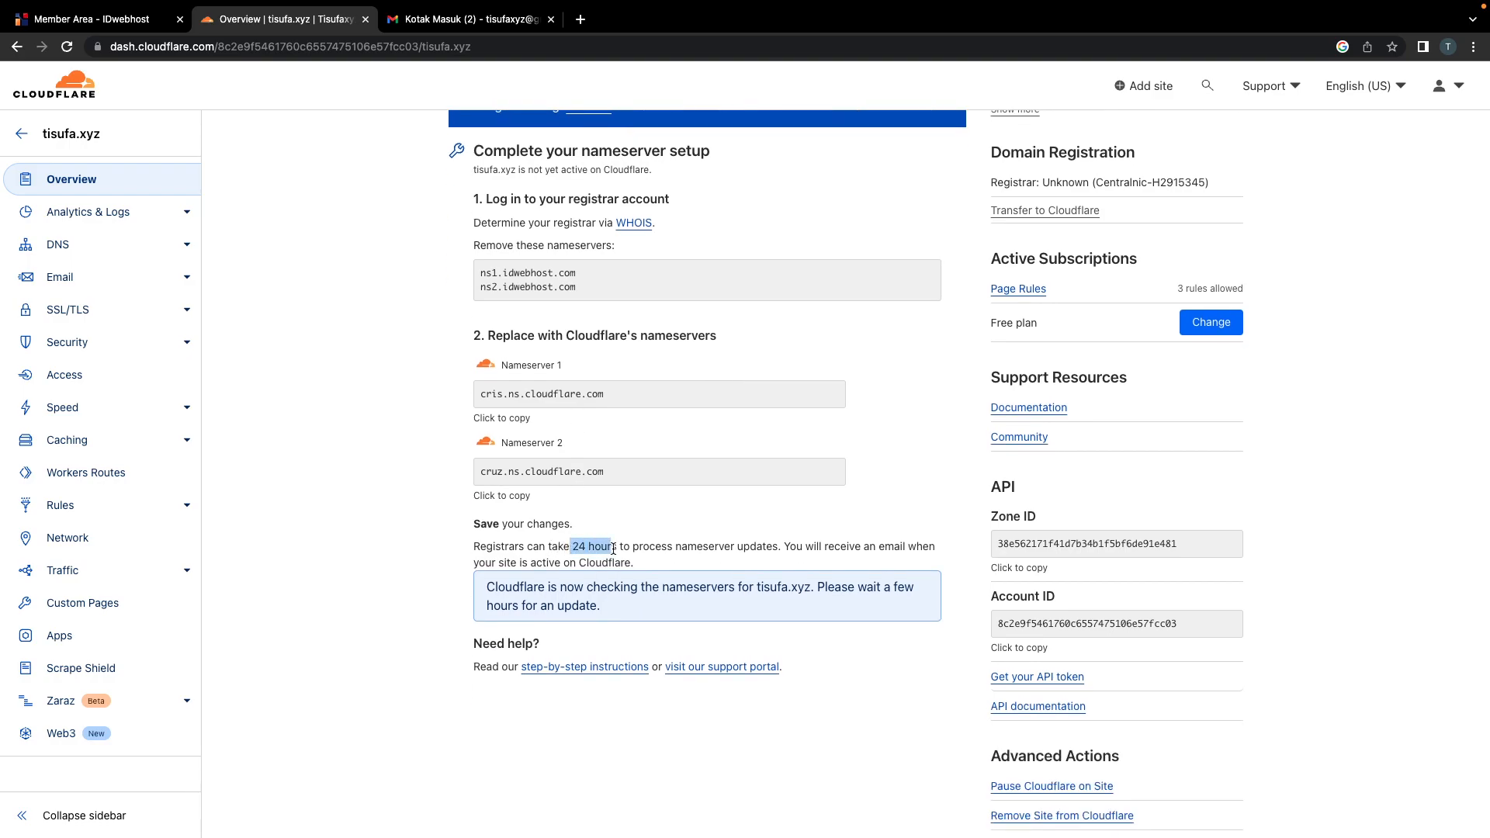
{"action": "scroll", "coordinate": [572, 525], "scroll_direction": "up", "scroll_amount": 3}
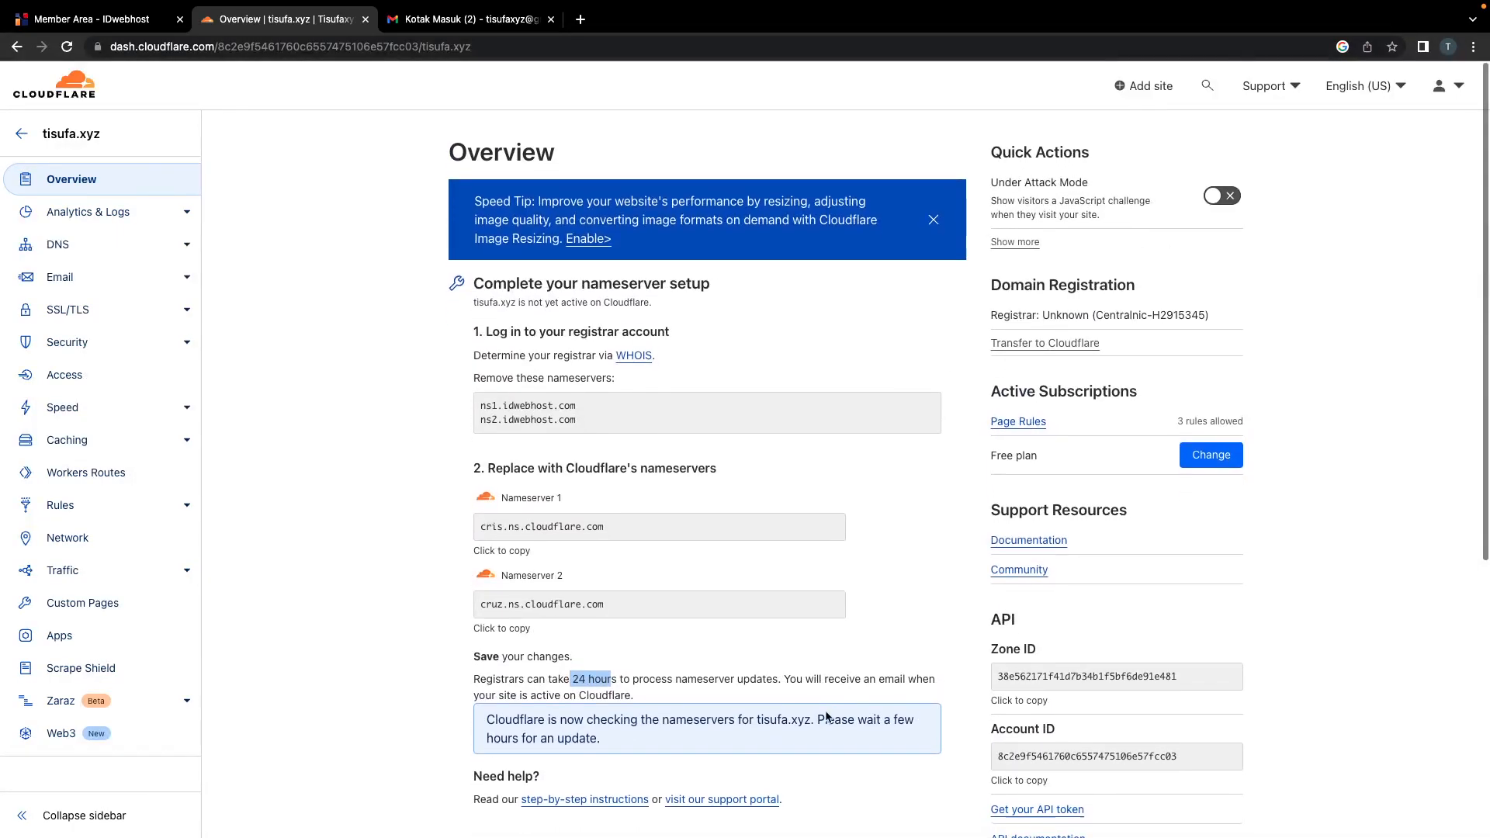
Step: Check the Gmail inbox for Cloudflare's Free Plan email for tisufa.xyz
{"action": "mouse_move", "coordinate": [946, 5]}
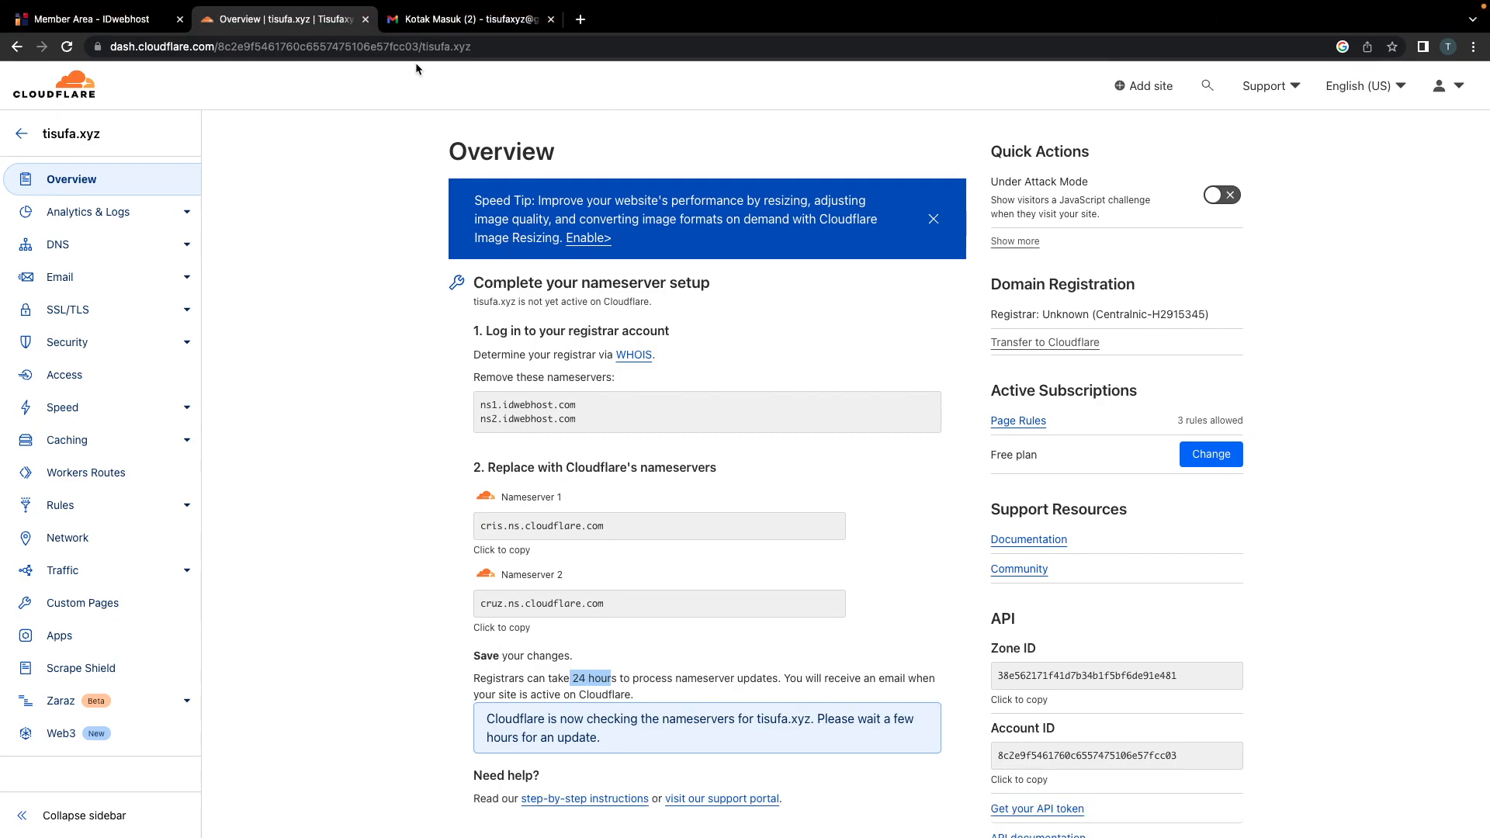
{"action": "left_click", "coordinate": [417, 24]}
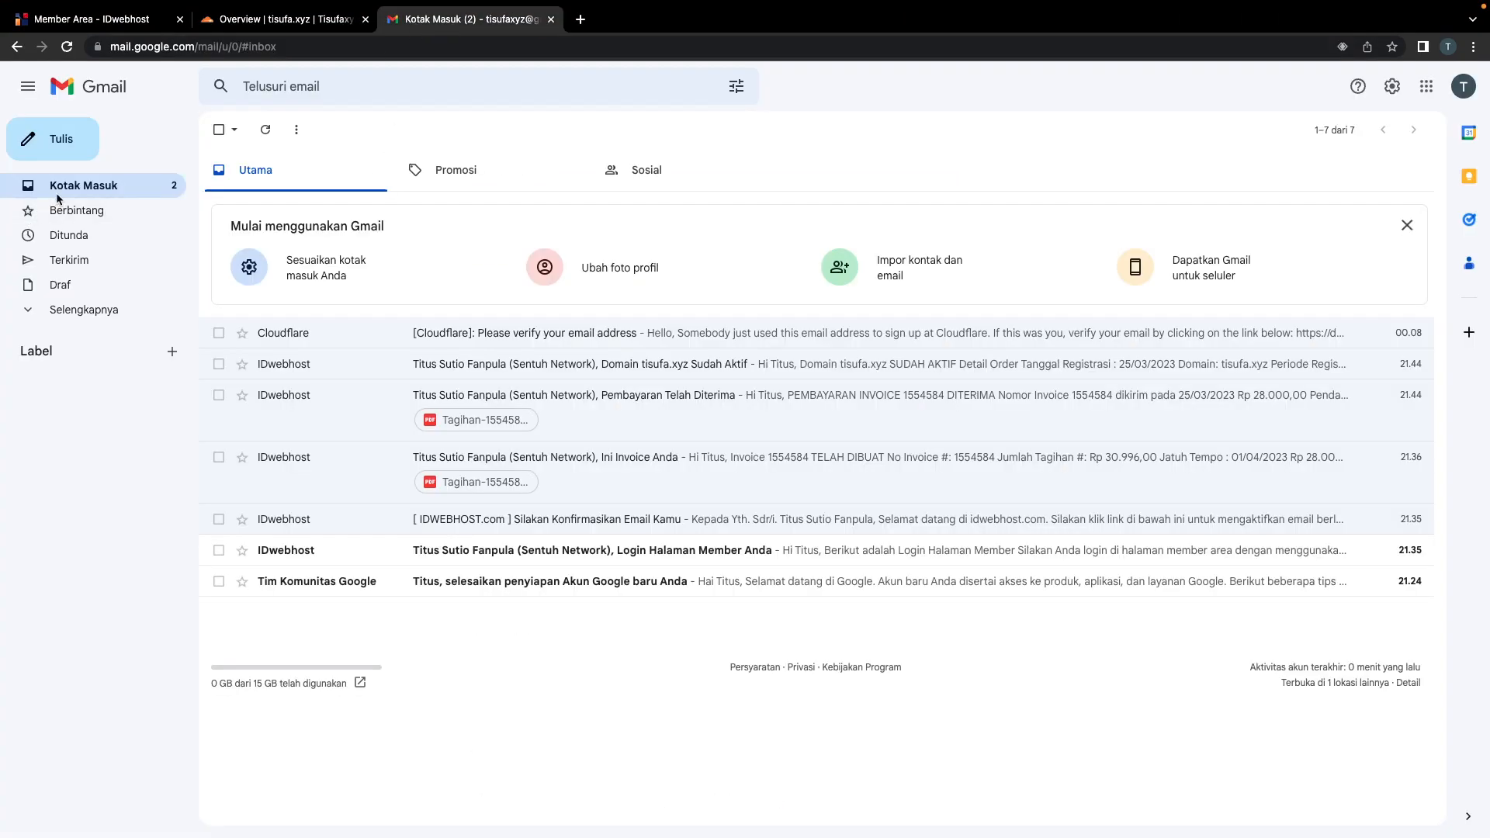
{"action": "left_click", "coordinate": [241, 23]}
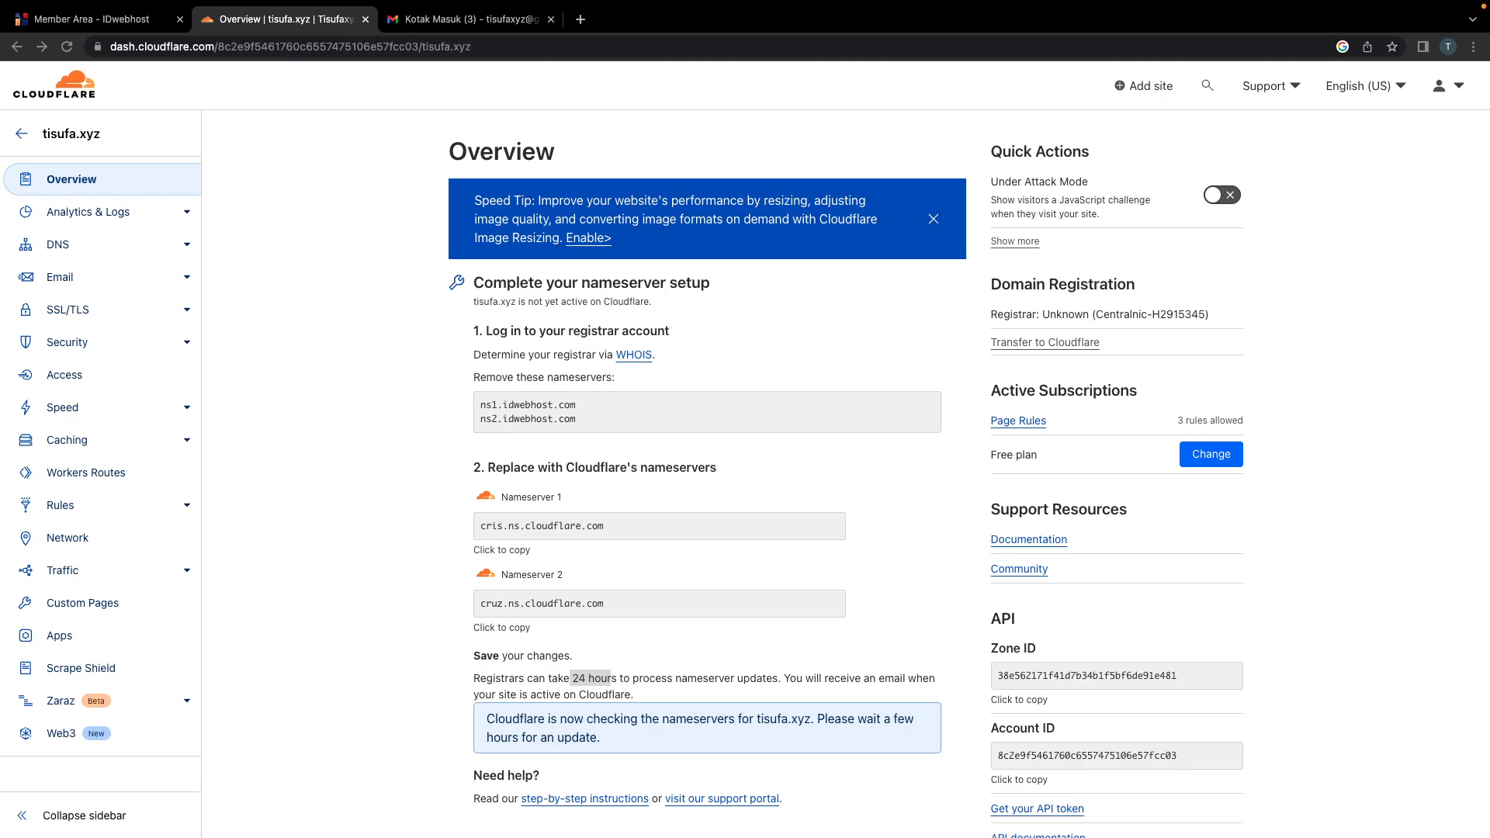
{"action": "mouse_move", "coordinate": [847, 1]}
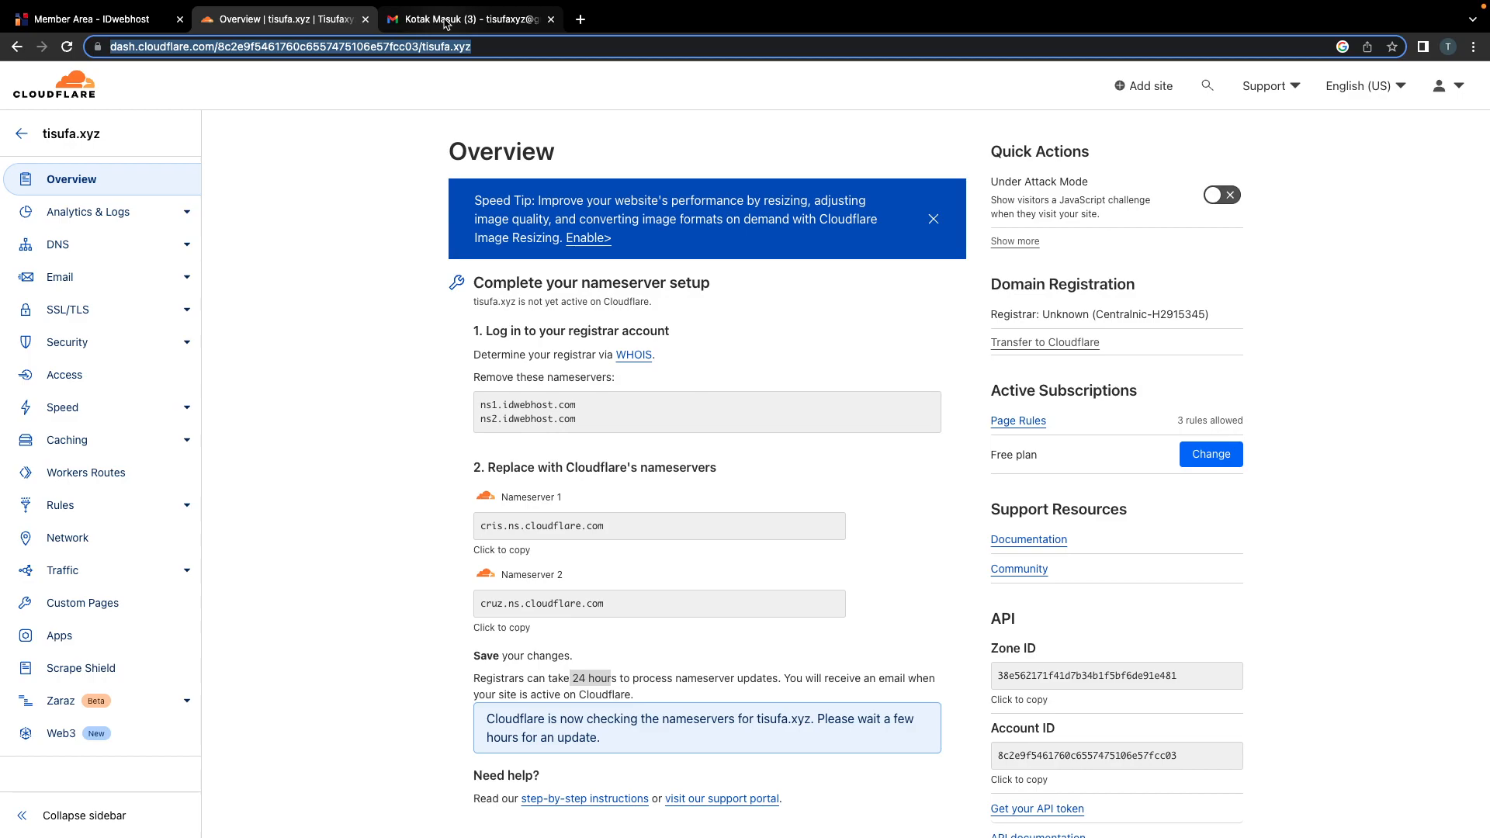
{"action": "left_click", "coordinate": [446, 23]}
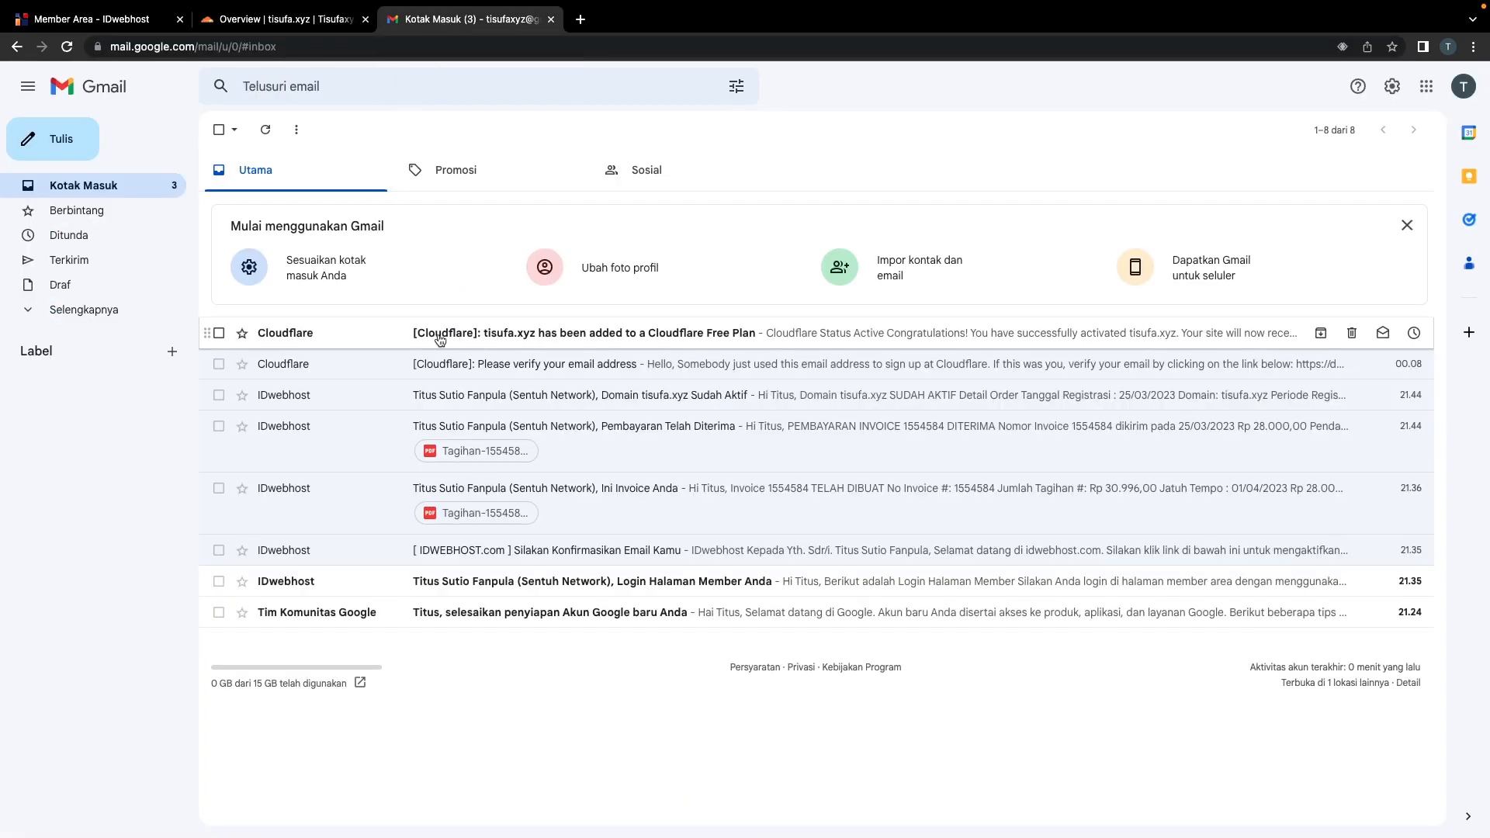
Step: Read Cloudflare's Free Plan email, noting Status Active and its subject, then return to Overview
{"action": "left_click", "coordinate": [571, 341]}
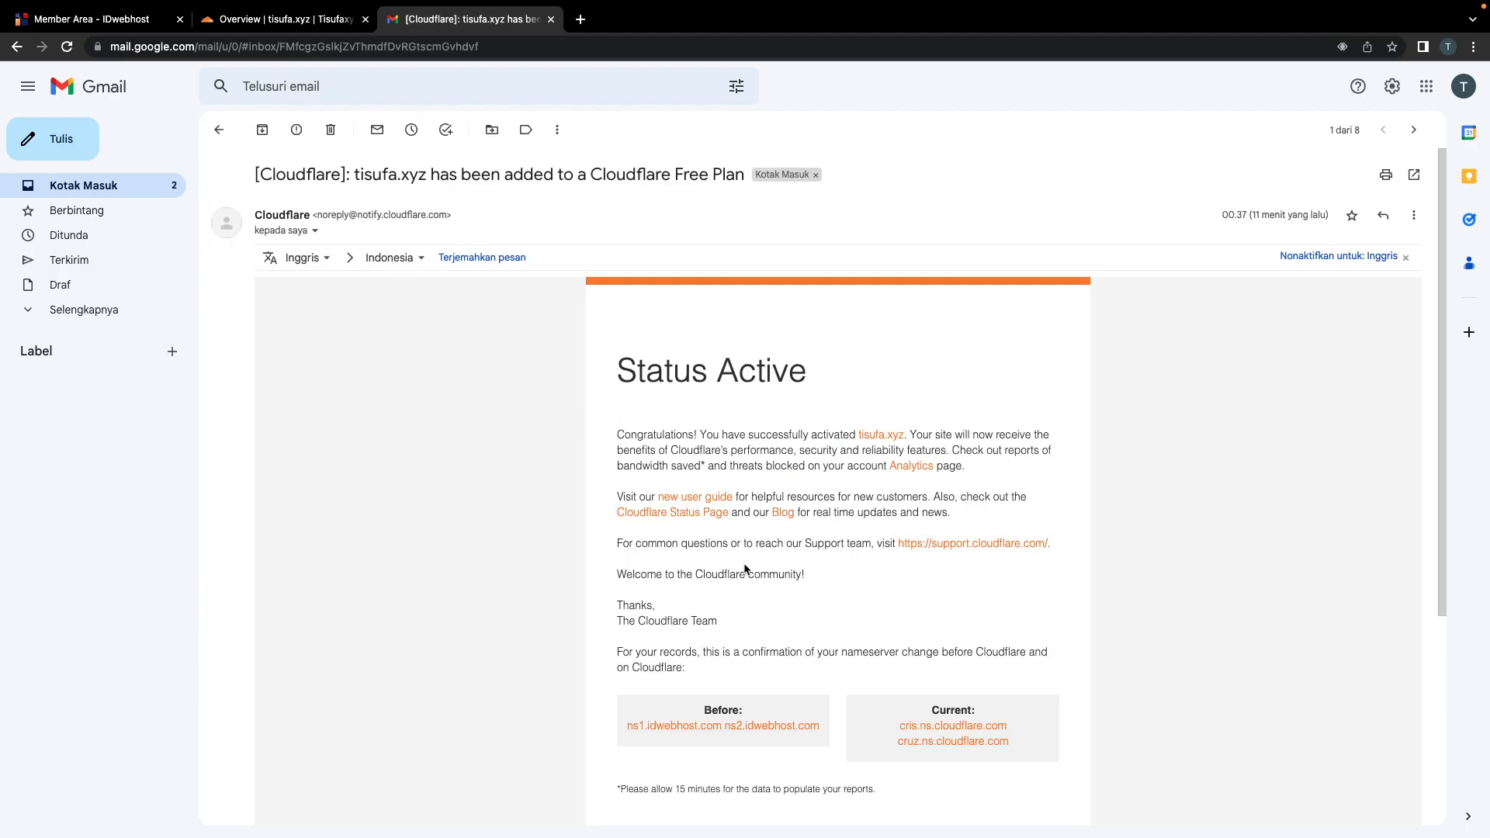
{"action": "left_click_drag", "start_coordinate": [620, 384], "coordinate": [844, 393]}
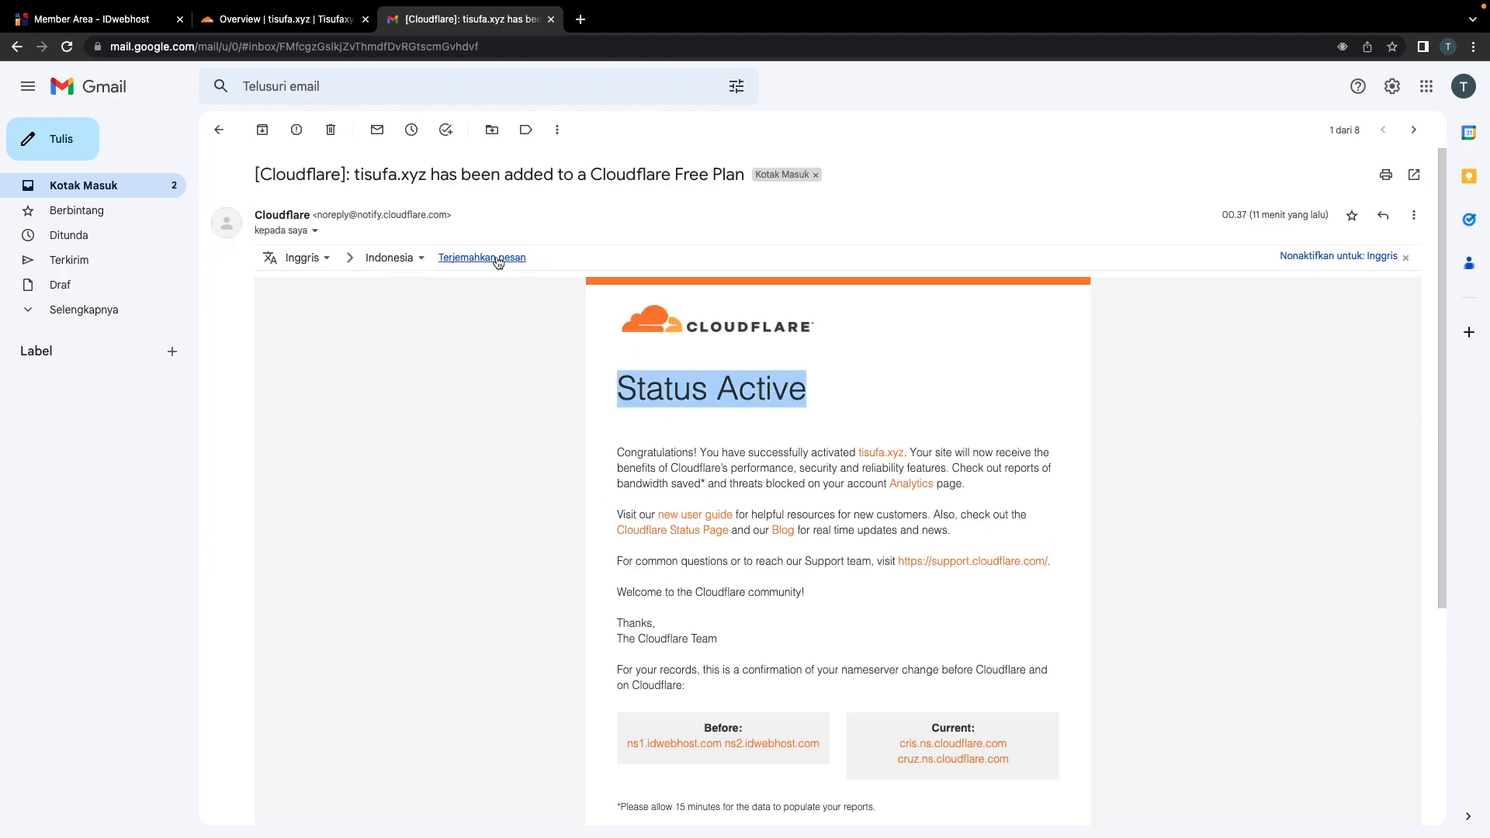
{"action": "left_click_drag", "start_coordinate": [431, 174], "coordinate": [742, 166]}
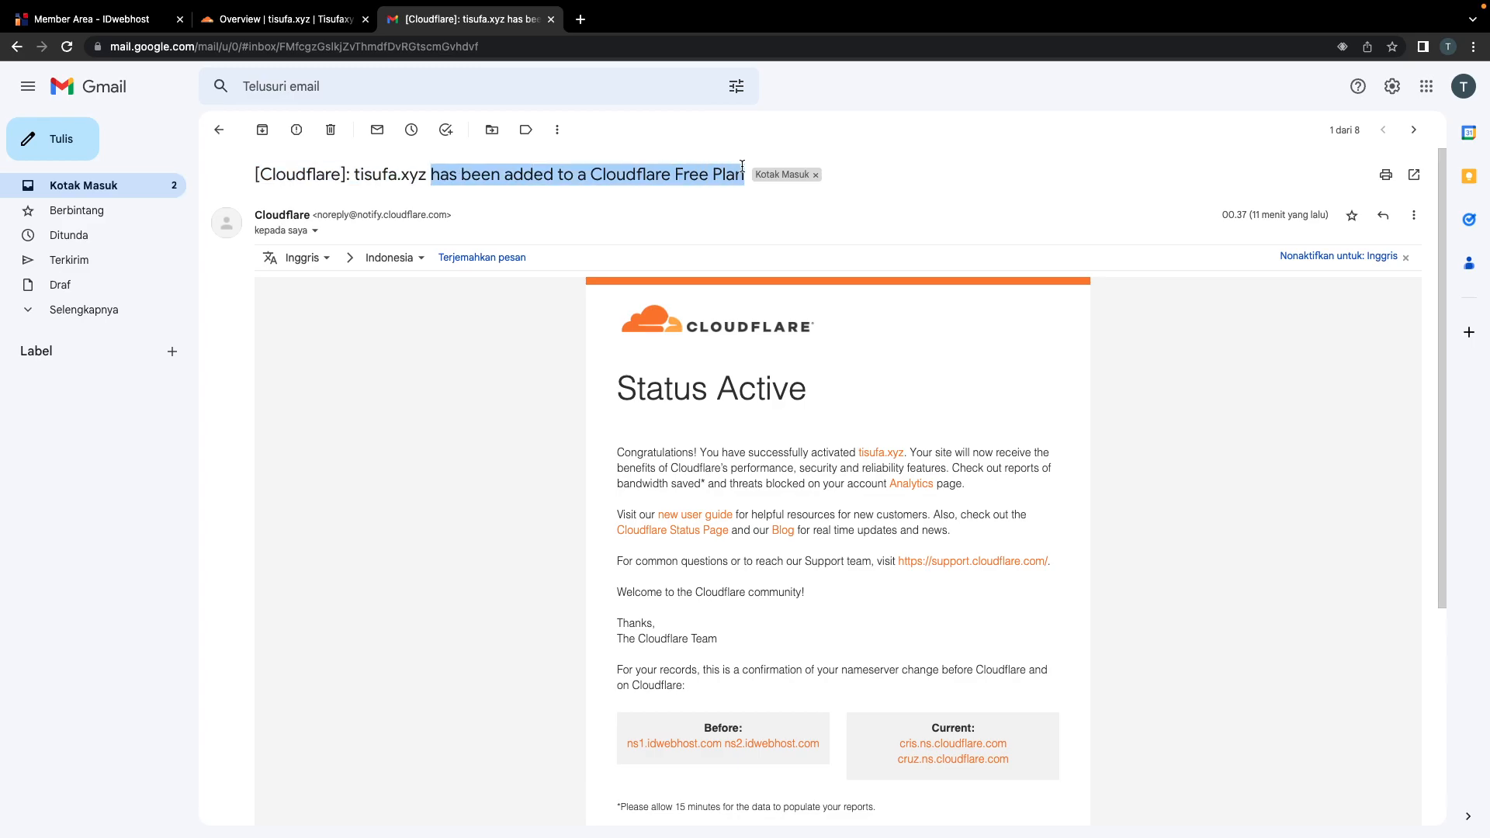
{"action": "scroll", "coordinate": [491, 618], "scroll_direction": "down", "scroll_amount": 3}
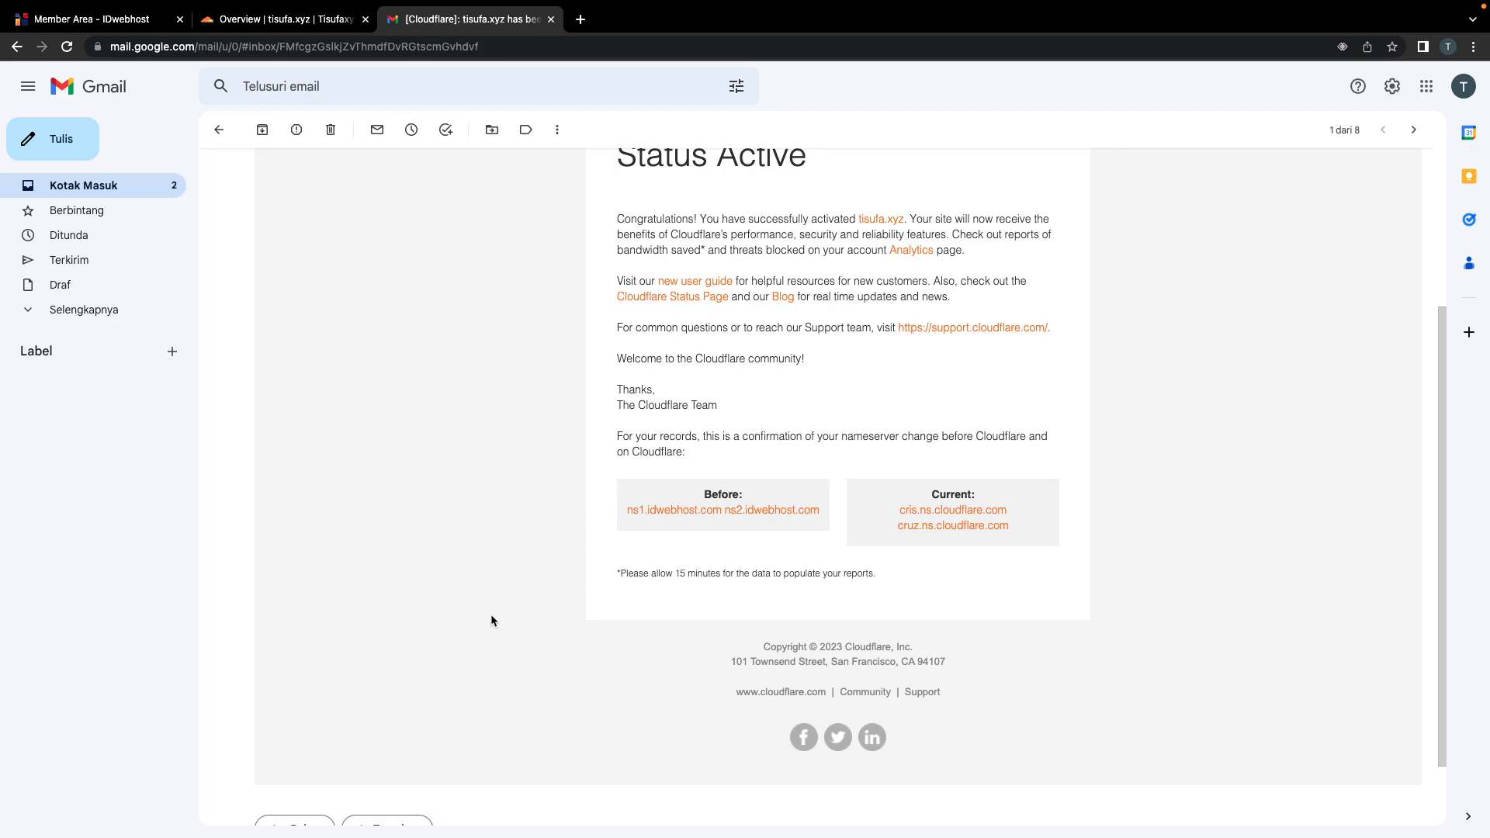
{"action": "scroll", "coordinate": [490, 620], "scroll_direction": "up", "scroll_amount": 3}
{"action": "left_click", "coordinate": [260, 23]}
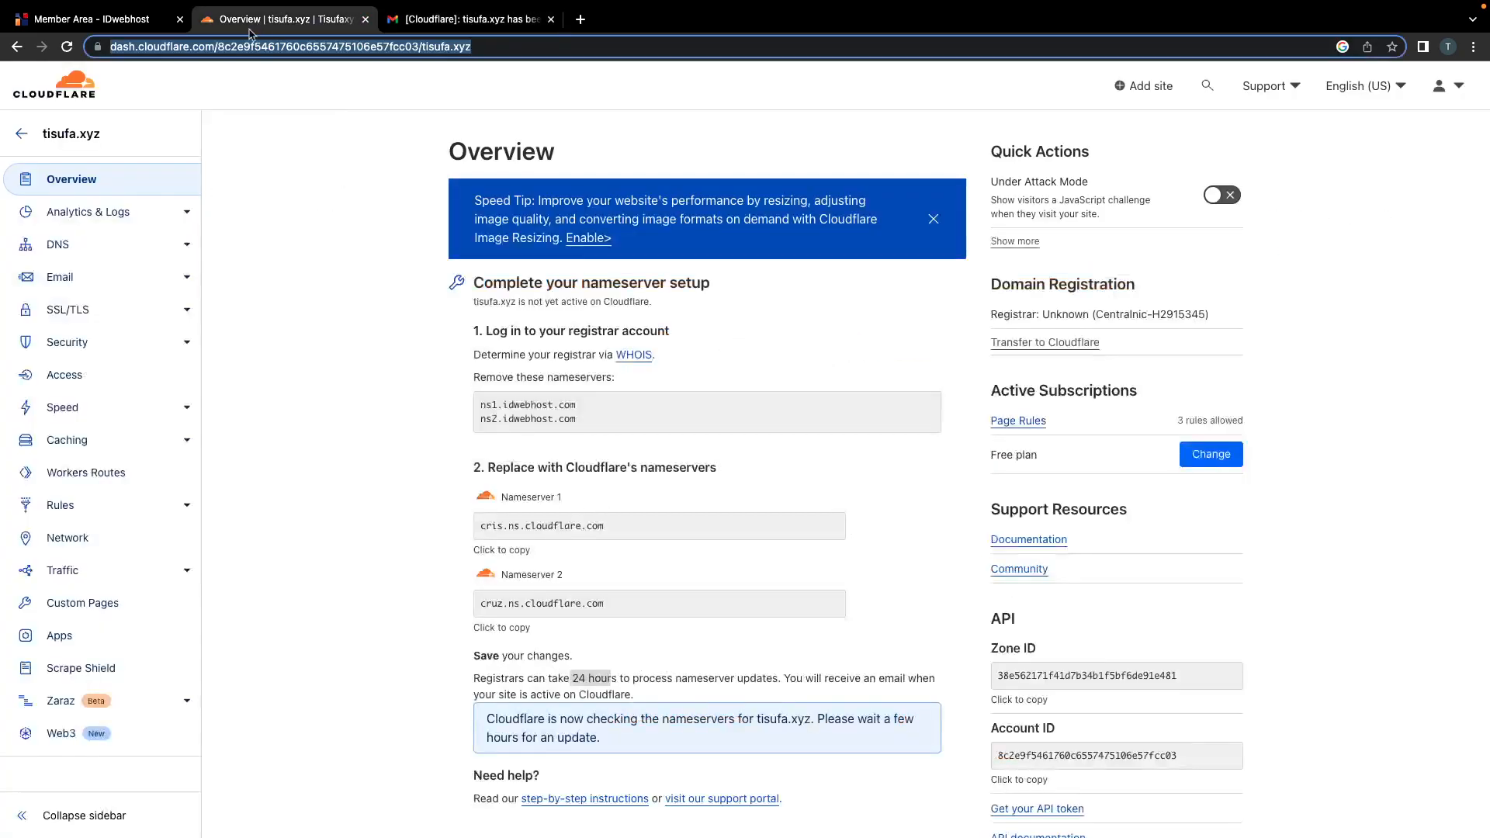
Step: Reload the Overview and open tisufa.xyz's DNS Records, noting the two Cloudflare nameservers
{"action": "key", "text": "Return"}
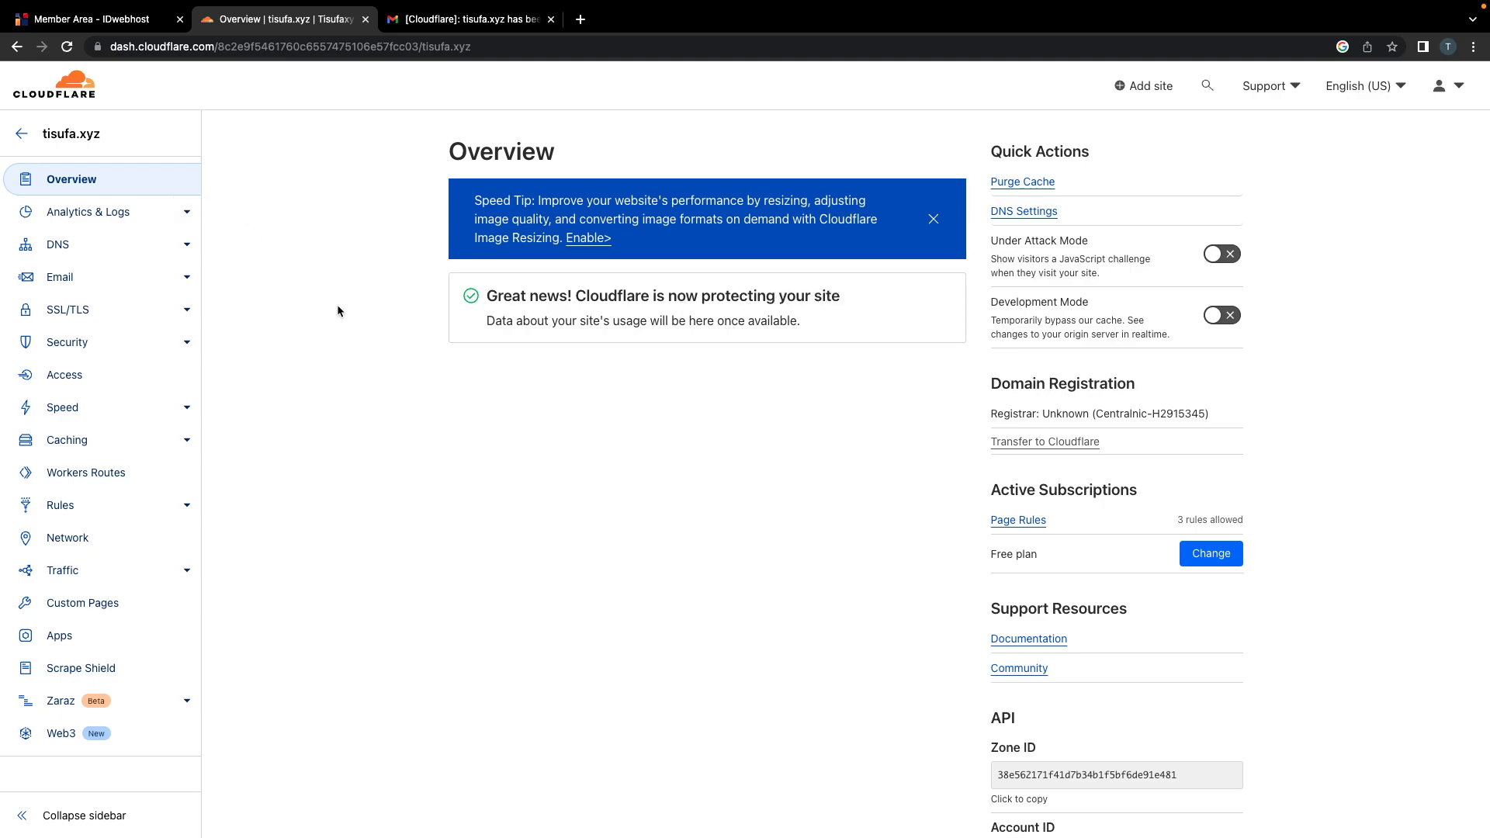
{"action": "left_click", "coordinate": [87, 247]}
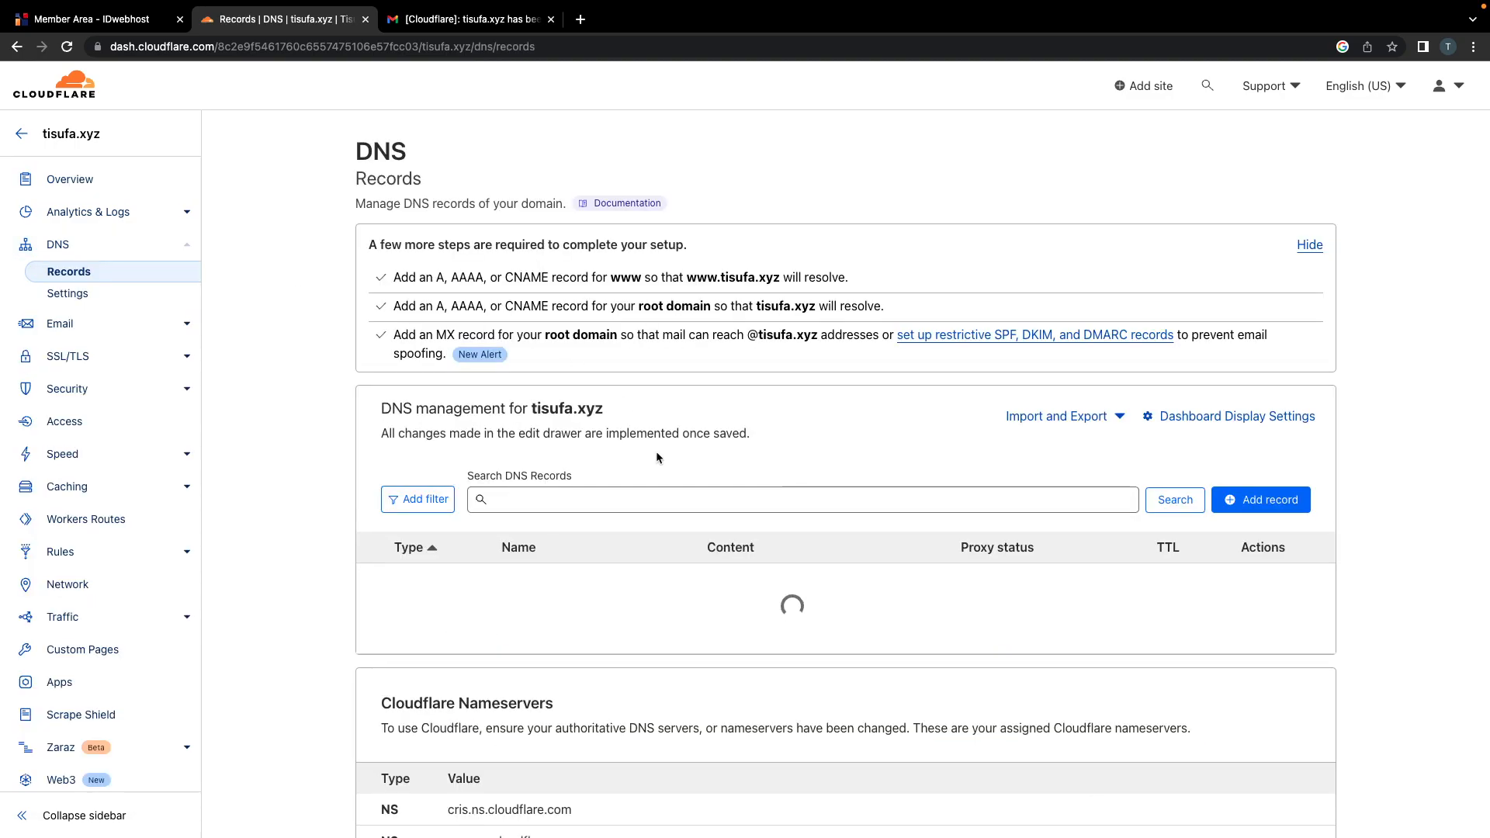
{"action": "scroll", "coordinate": [657, 457], "scroll_direction": "down", "scroll_amount": 2}
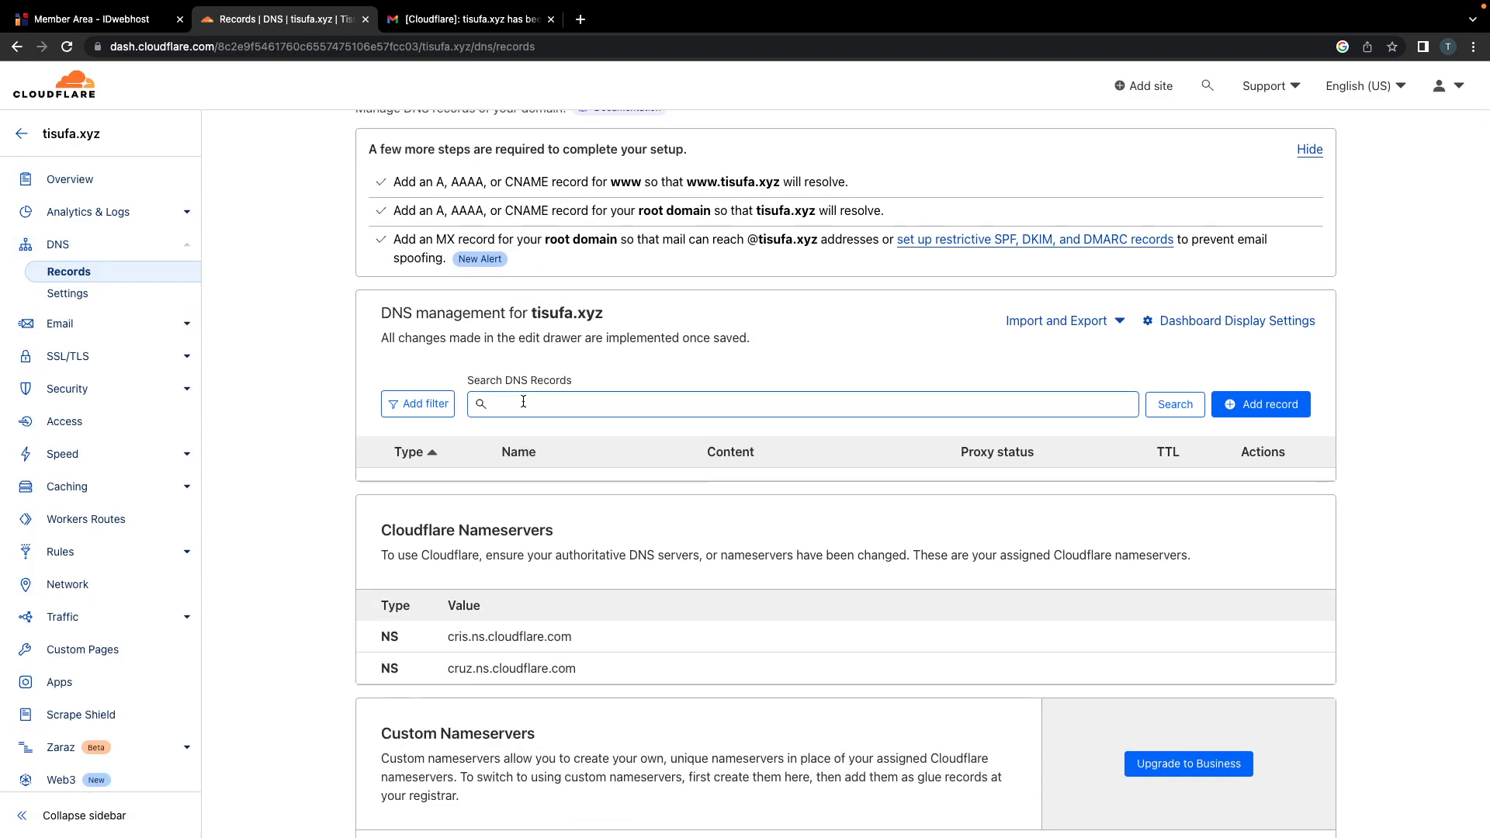
{"action": "scroll", "coordinate": [543, 444], "scroll_direction": "down", "scroll_amount": 1}
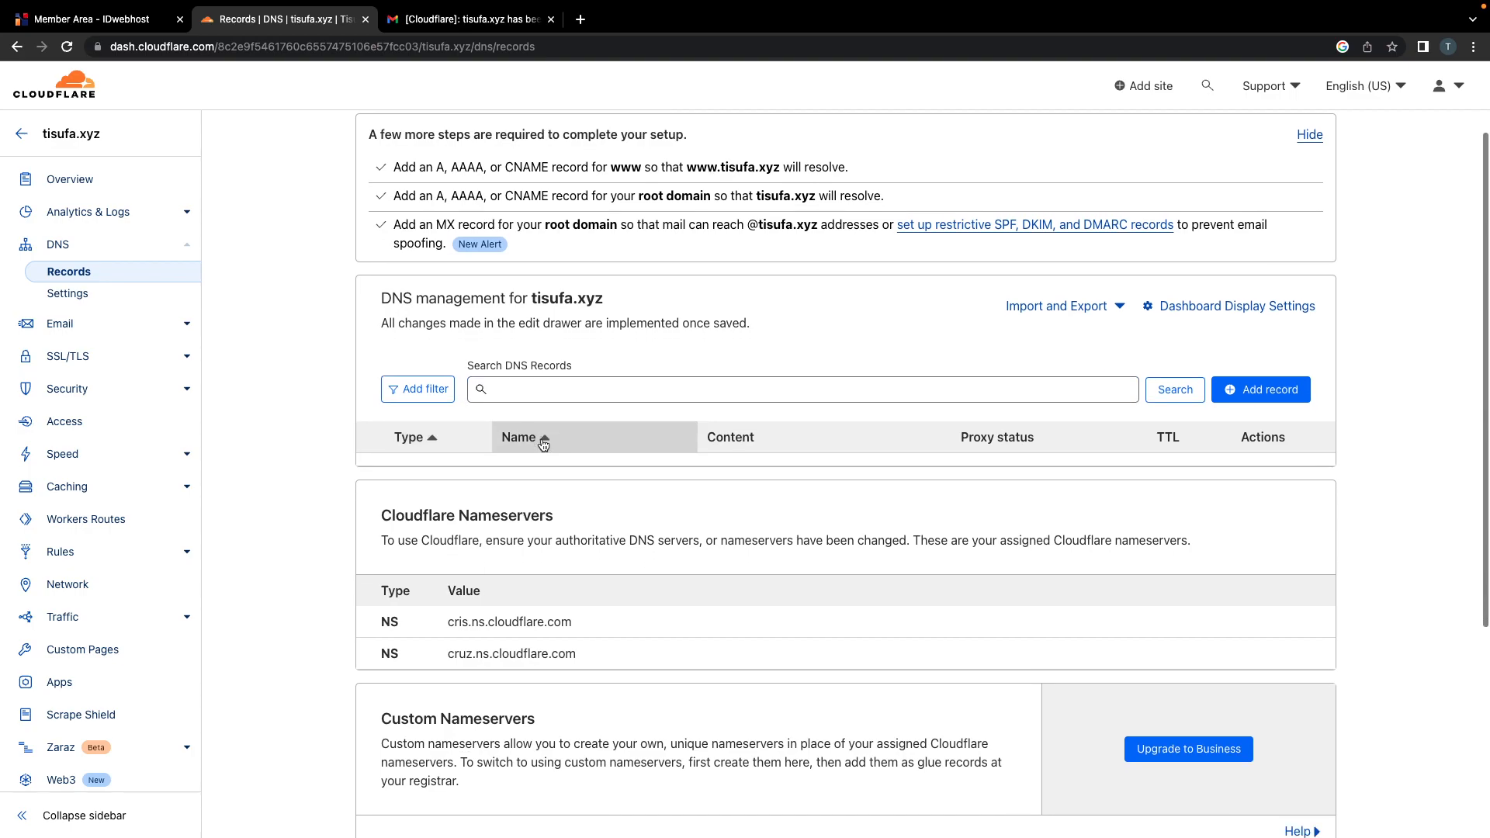
{"action": "mouse_move", "coordinate": [448, 608]}
{"action": "left_mouse_down"}
{"action": "mouse_move", "coordinate": [585, 598]}
{"action": "mouse_move", "coordinate": [426, 626]}
{"action": "left_mouse_up"}
{"action": "scroll", "coordinate": [584, 595], "scroll_direction": "up", "scroll_amount": 2}
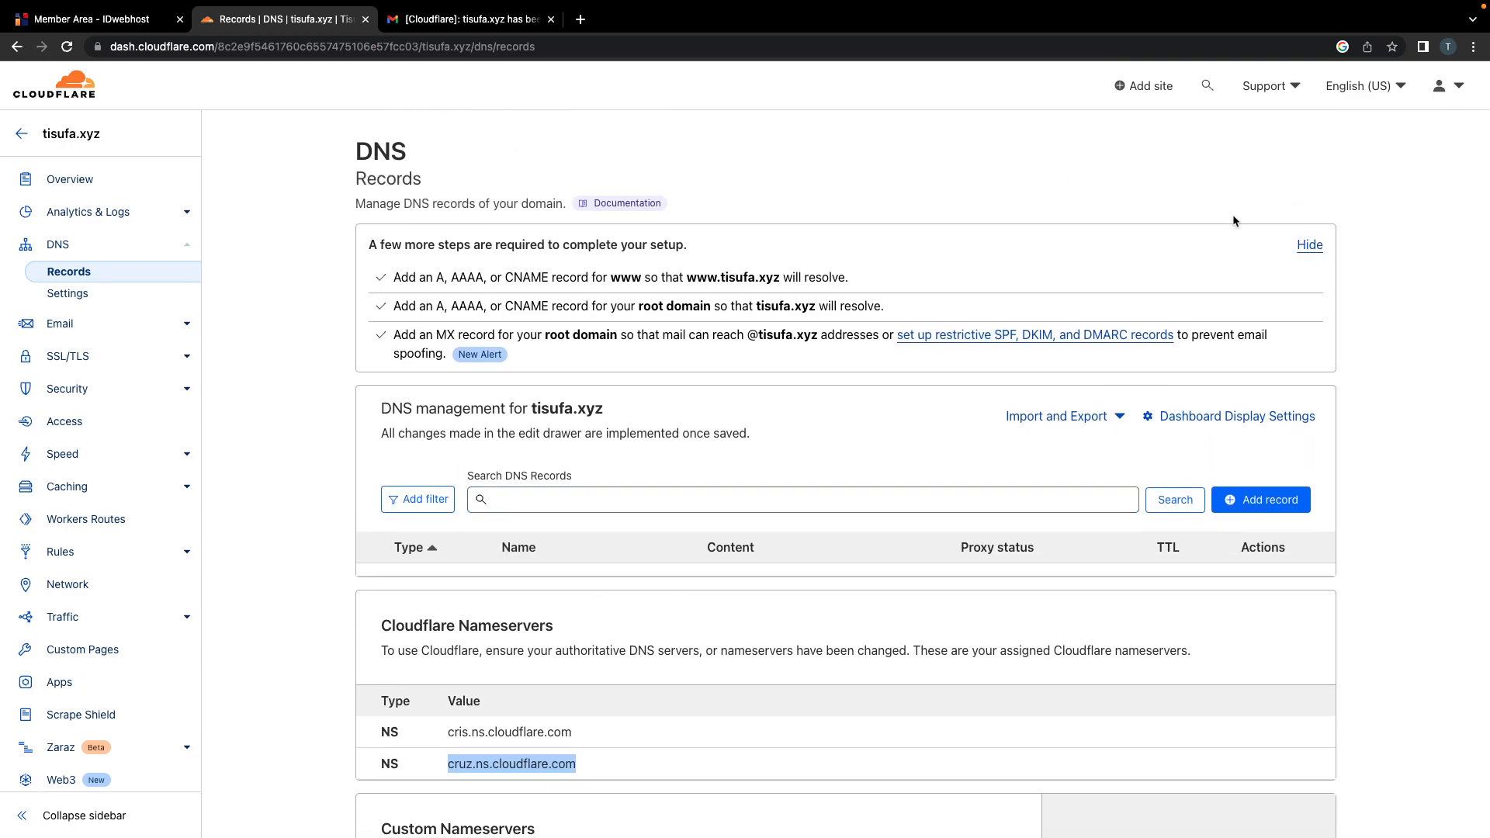
Step: Hide the setup steps on the empty DNS Records page, close Gmail, and switch to Notes
{"action": "left_click", "coordinate": [585, 500]}
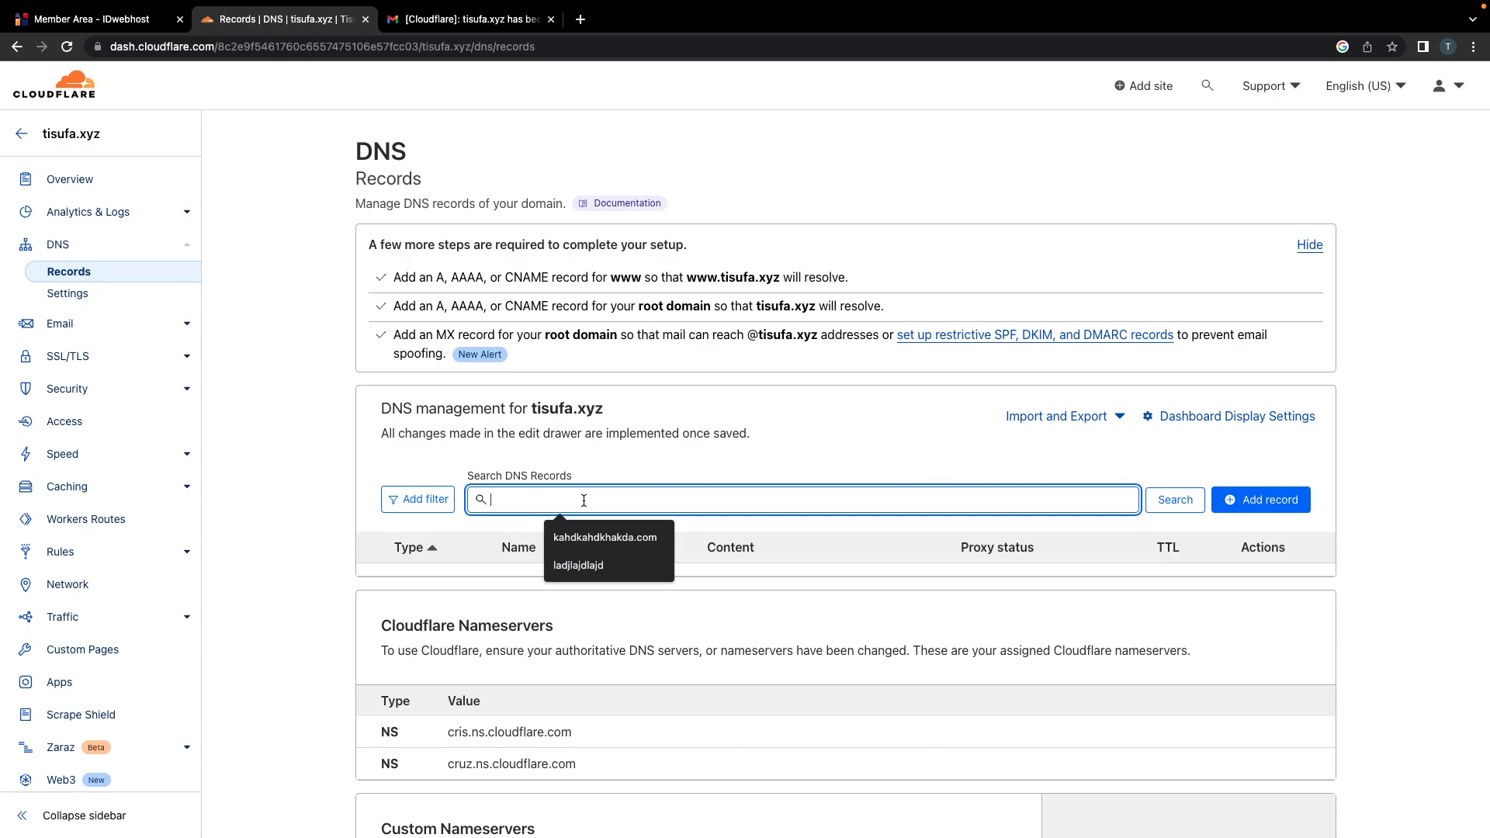
{"action": "left_click", "coordinate": [1393, 493]}
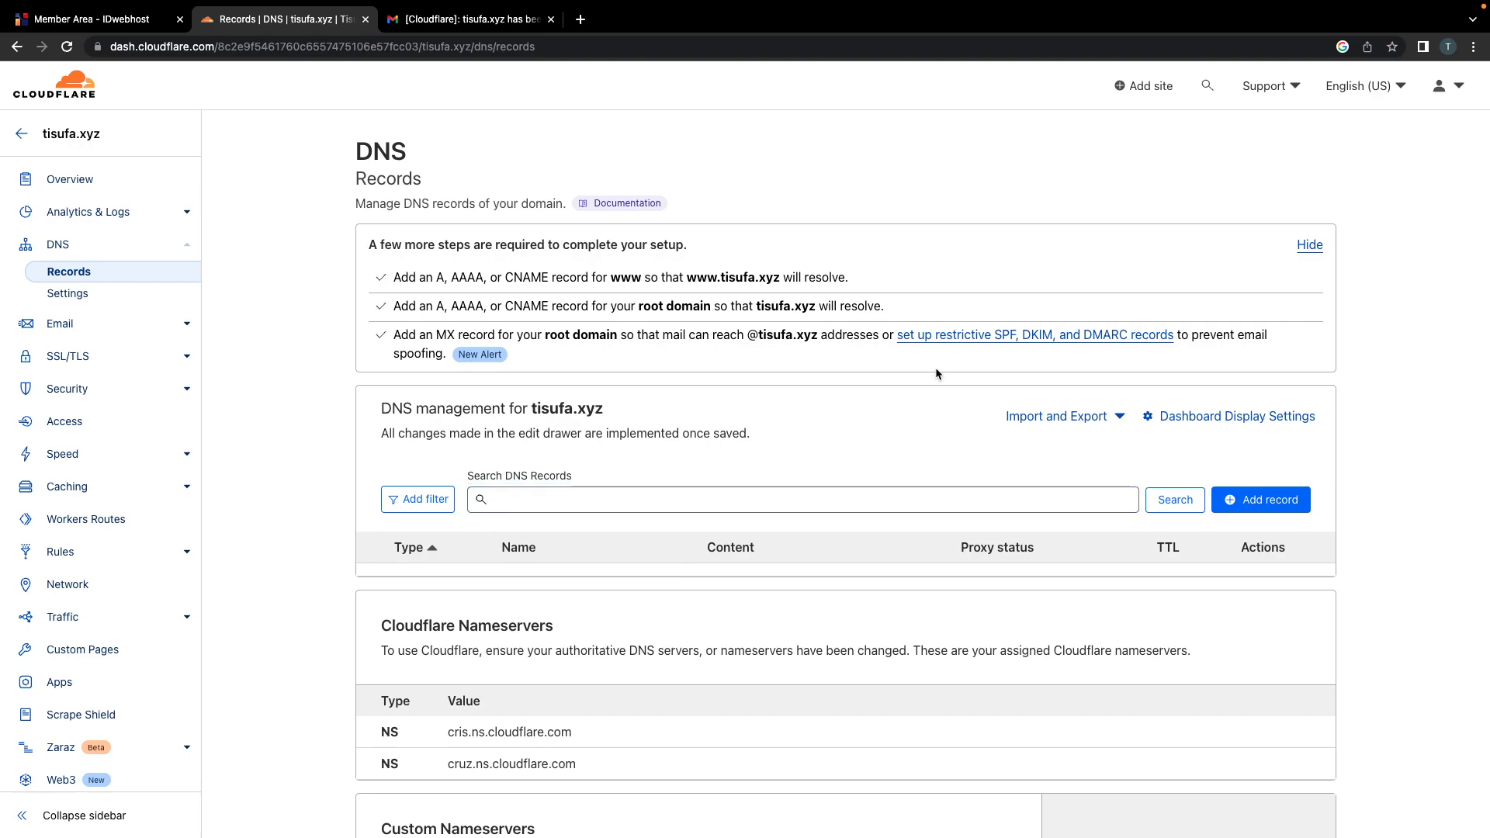
{"action": "left_click", "coordinate": [1310, 245]}
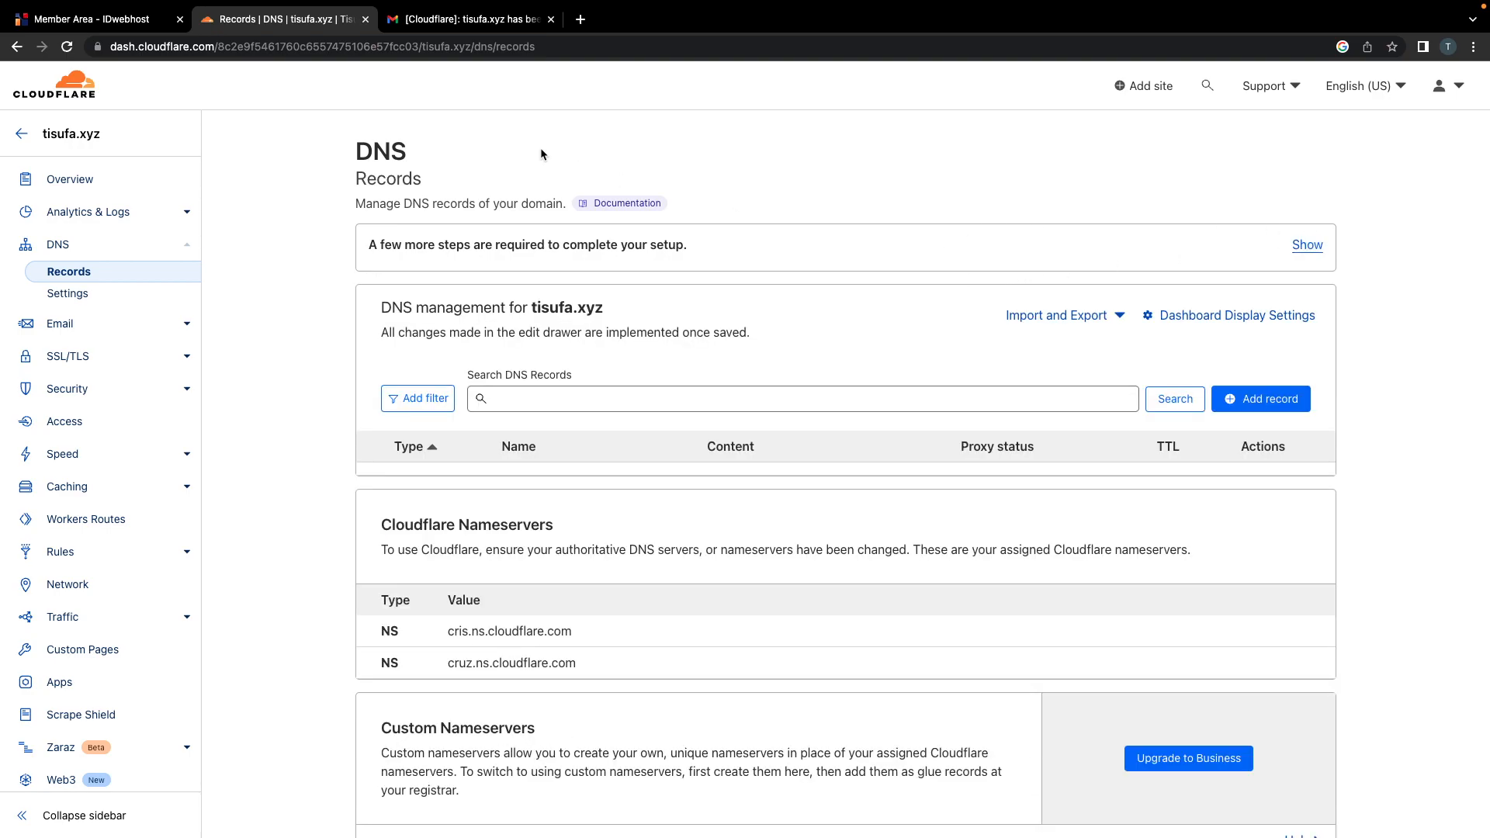
{"action": "left_click", "coordinate": [466, 19]}
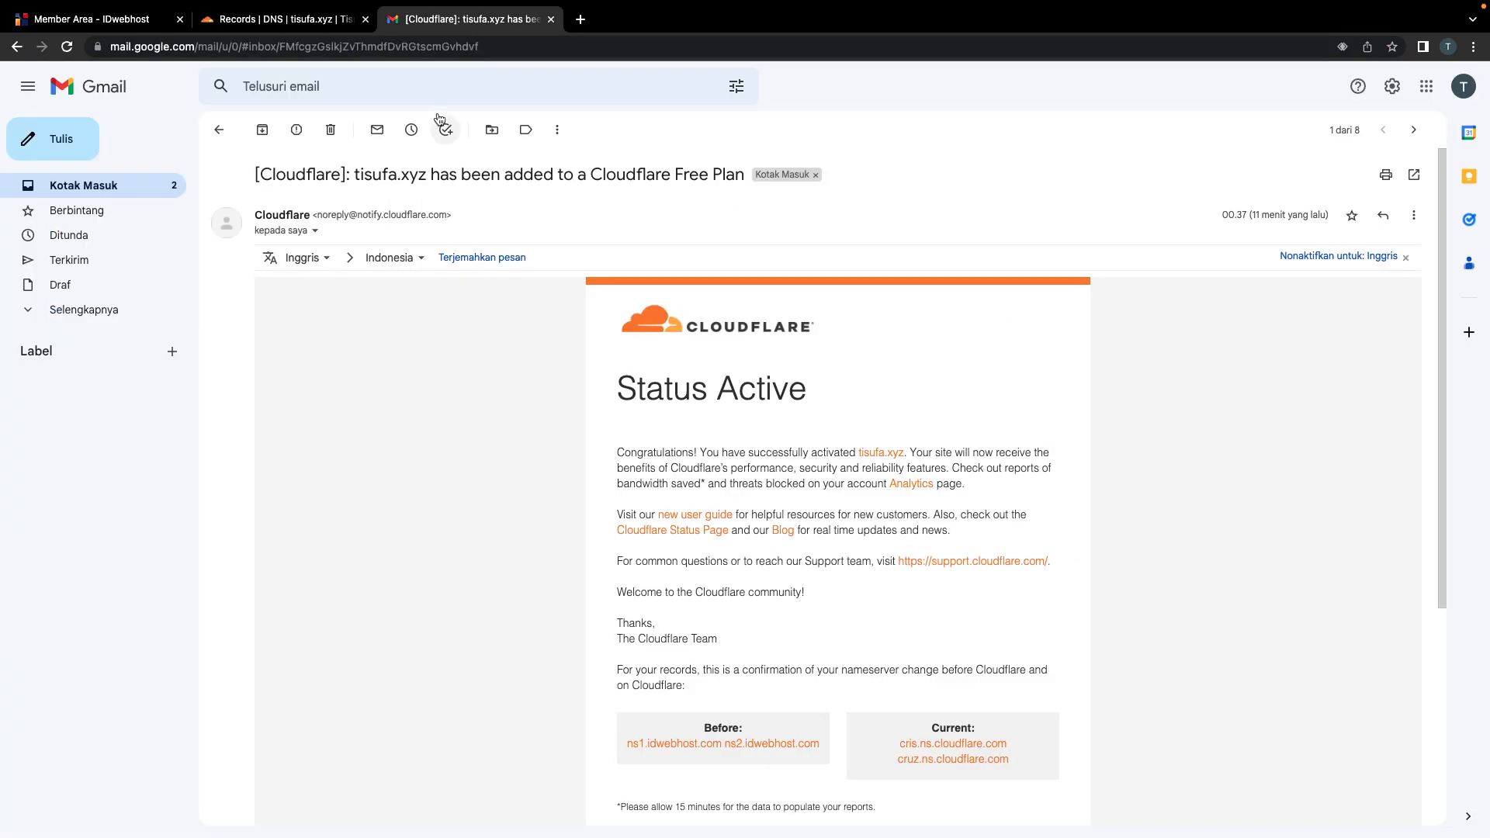
{"action": "left_click", "coordinate": [550, 19]}
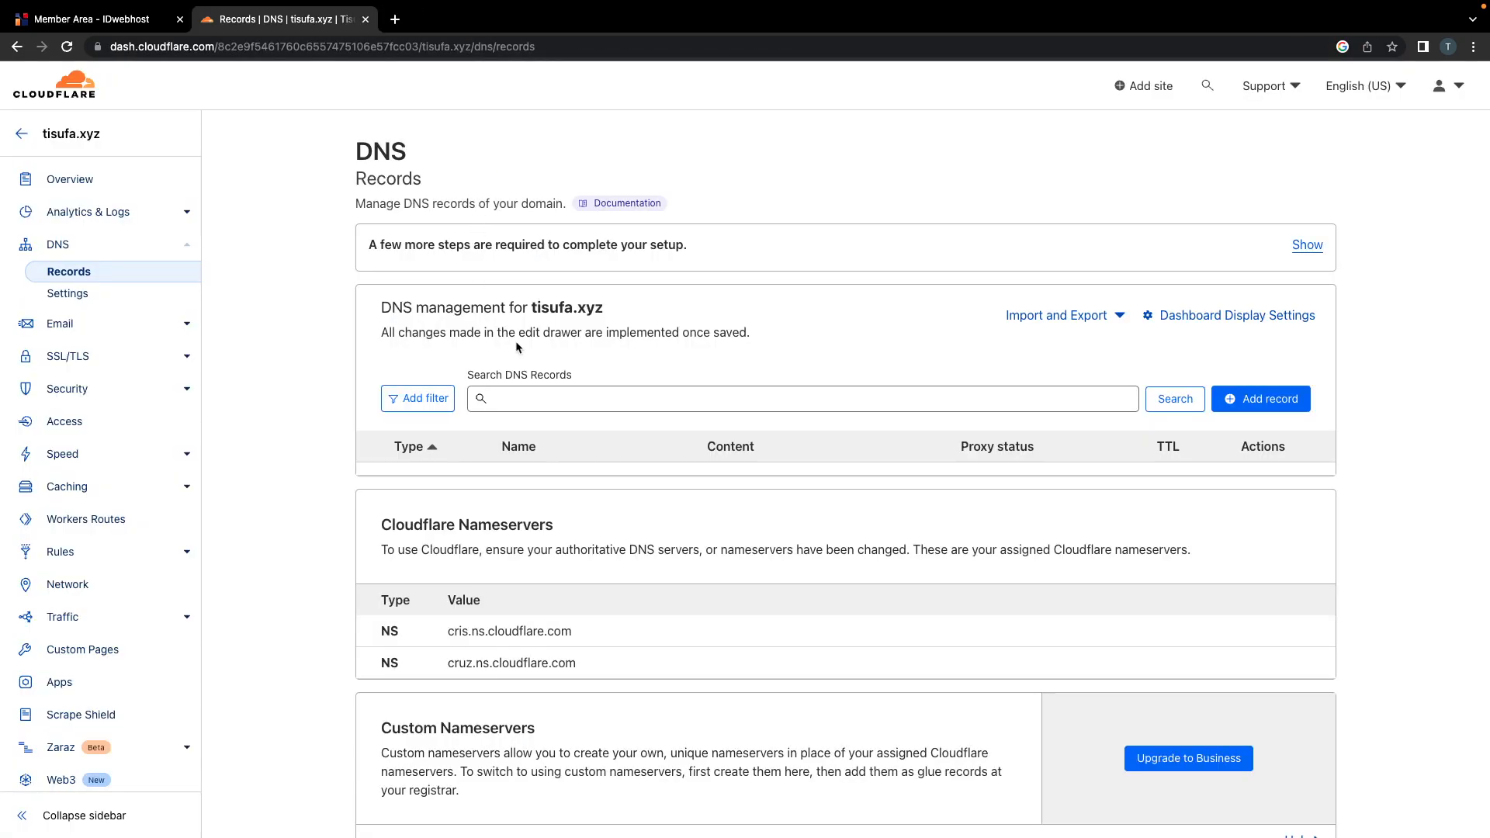
{"action": "key", "text": "ctrl+Left"}
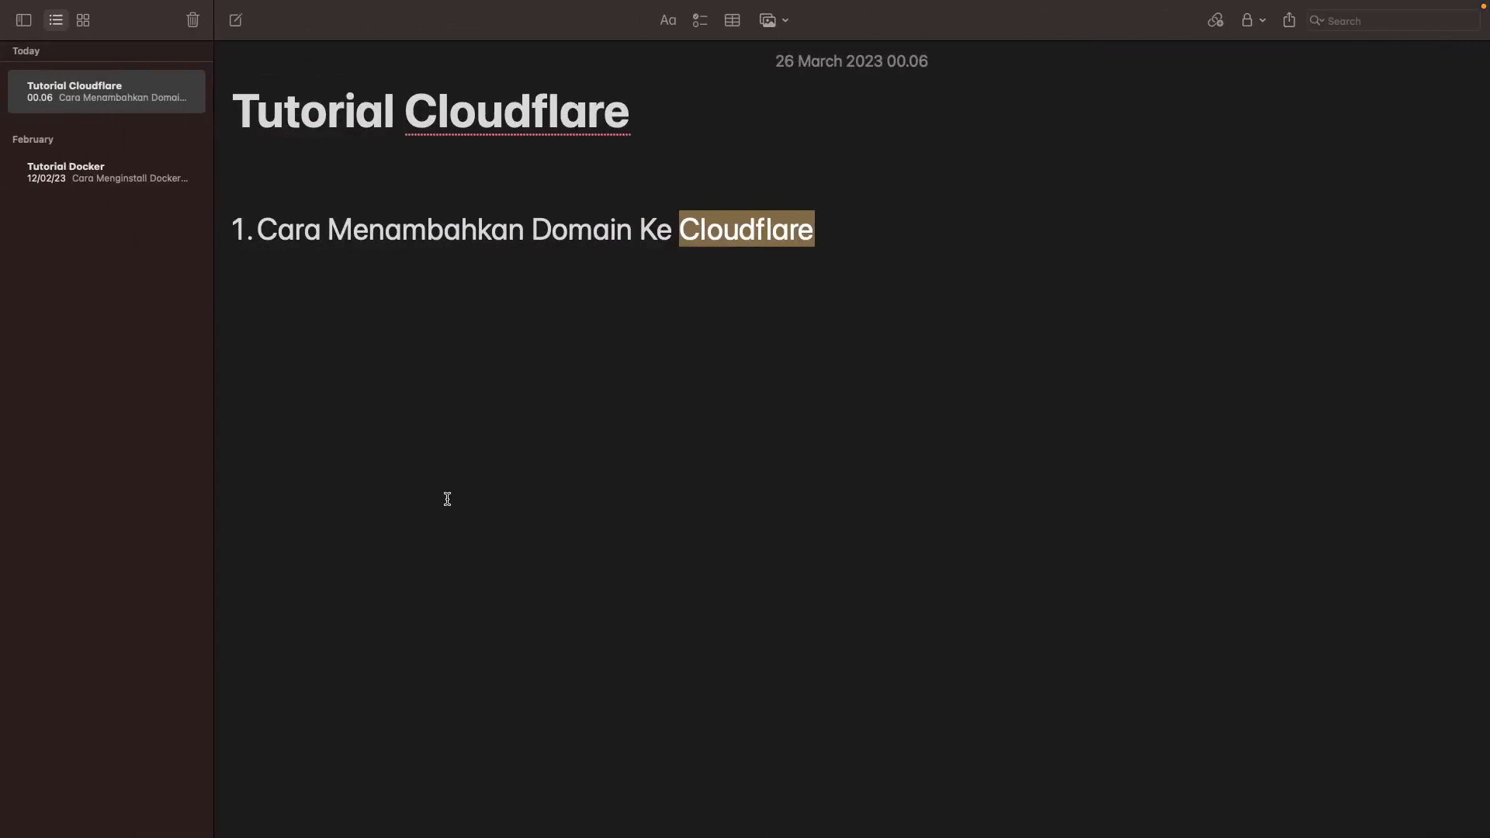
{"action": "left_click", "coordinate": [612, 465]}
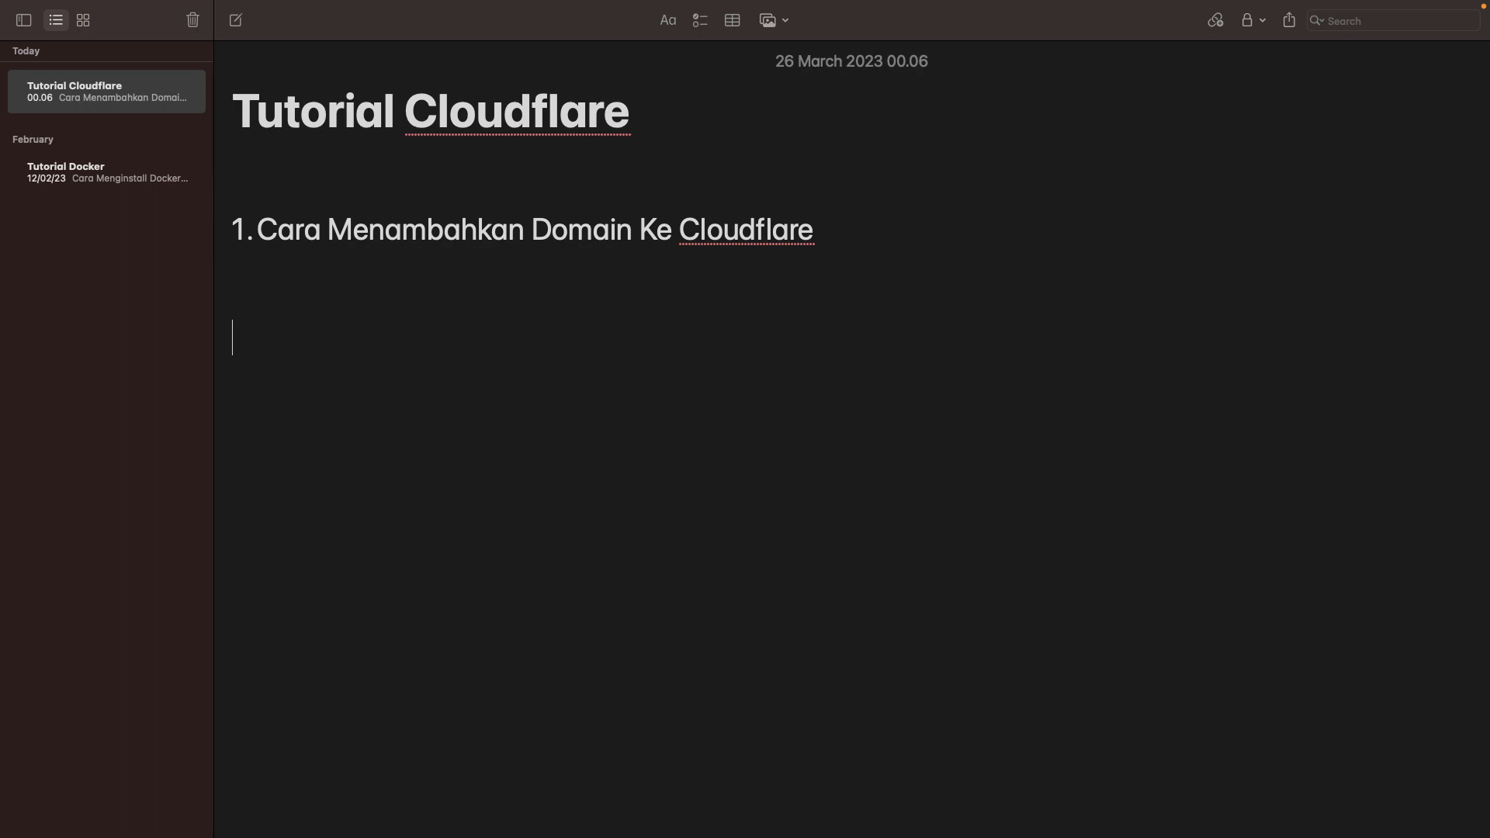
{"action": "key", "text": "super+Tab"}
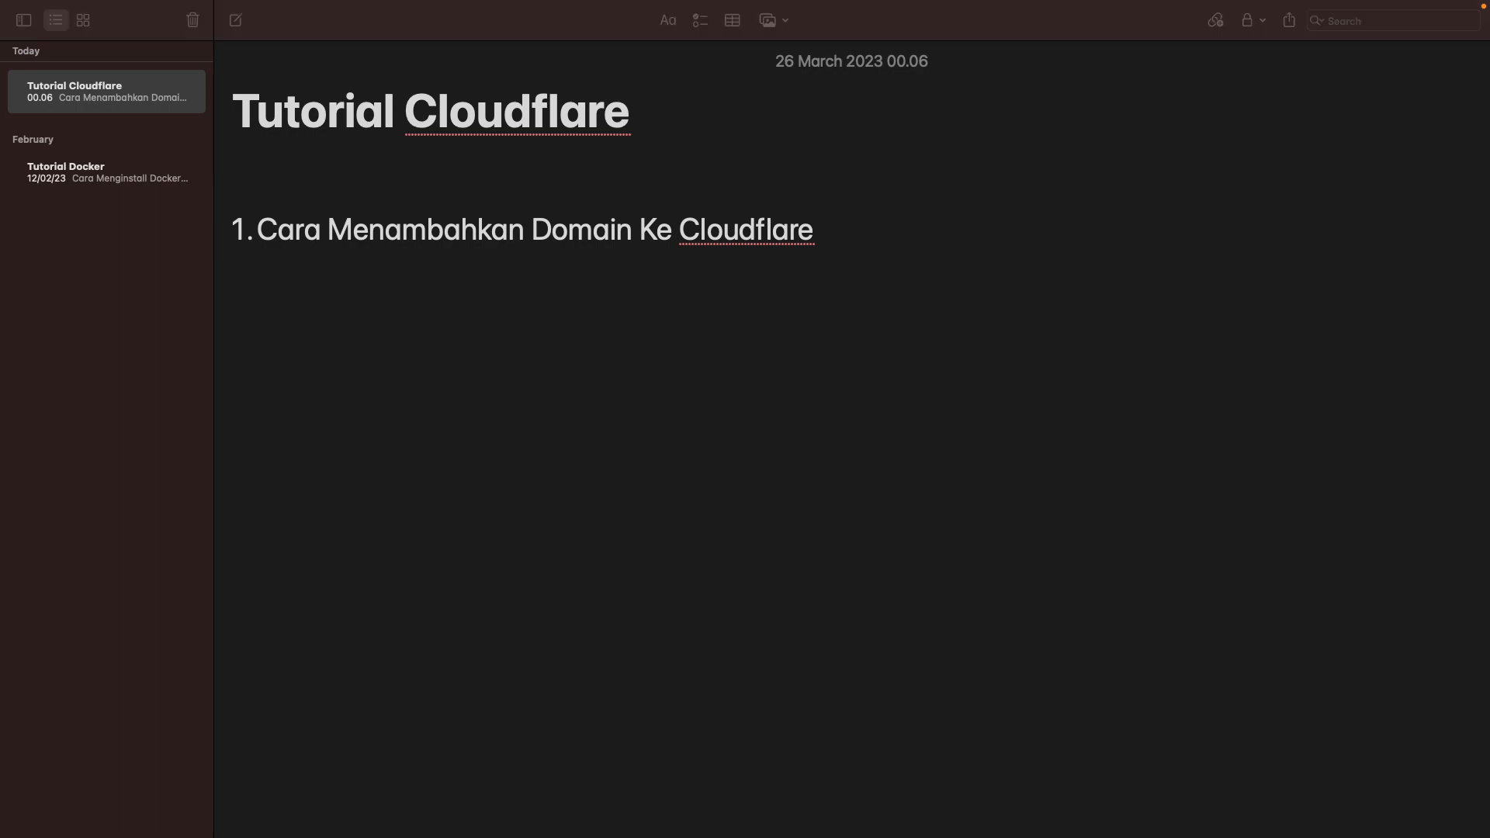